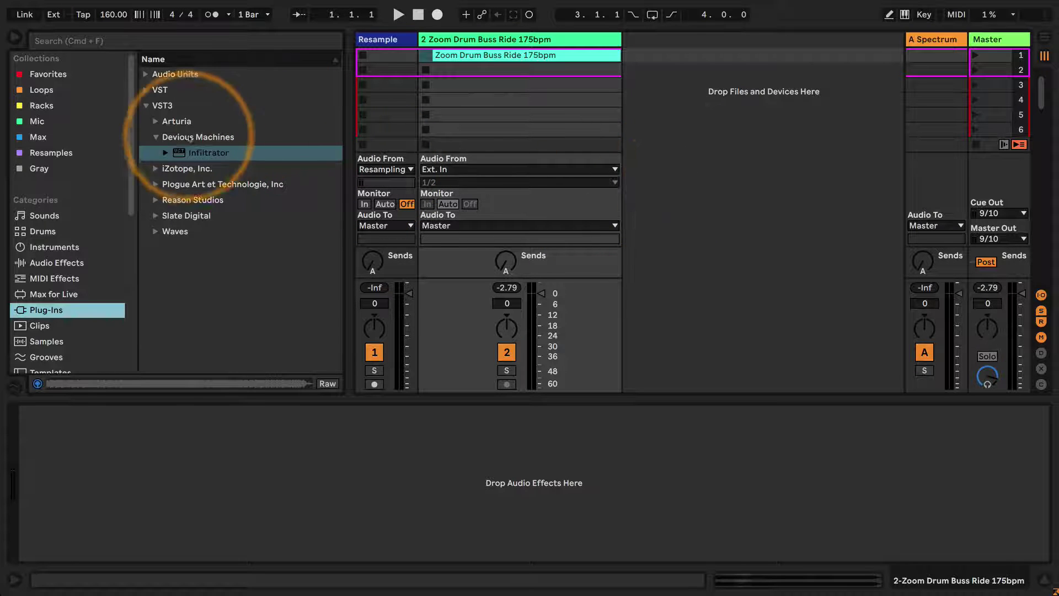
Load the Devious Machines Infiltrator VST3 on the Zoom Drum Buss Ride 175bpm track and enlarge its window over the session
{"action": "left_click_drag", "start_coordinate": [208, 152], "coordinate": [239, 438]}
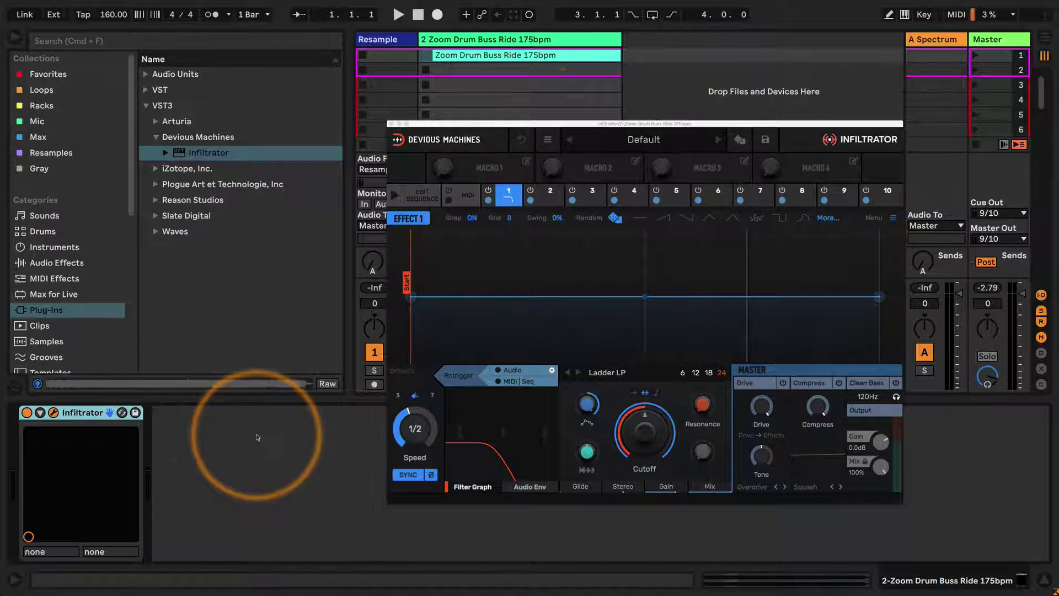
{"action": "left_click_drag", "start_coordinate": [605, 123], "coordinate": [423, 29]}
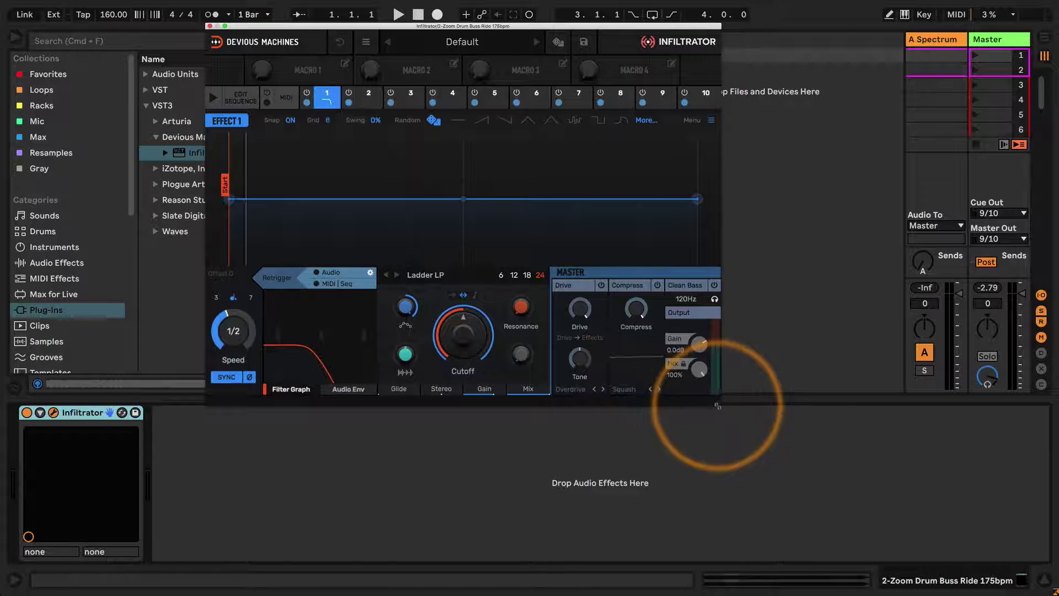
{"action": "left_click_drag", "start_coordinate": [717, 406], "coordinate": [909, 552]}
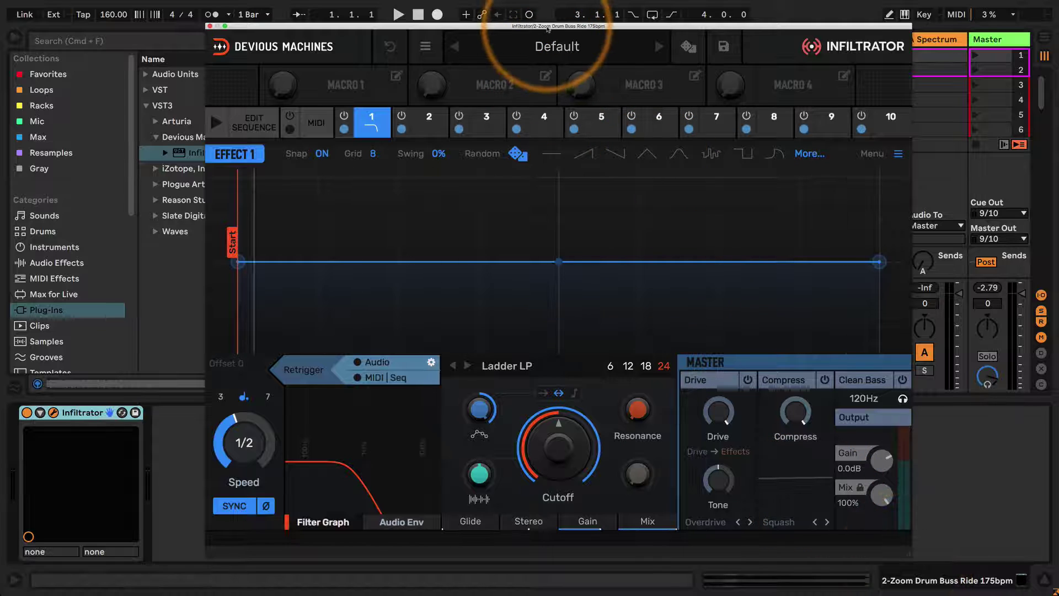
{"action": "left_click_drag", "start_coordinate": [548, 29], "coordinate": [524, 10]}
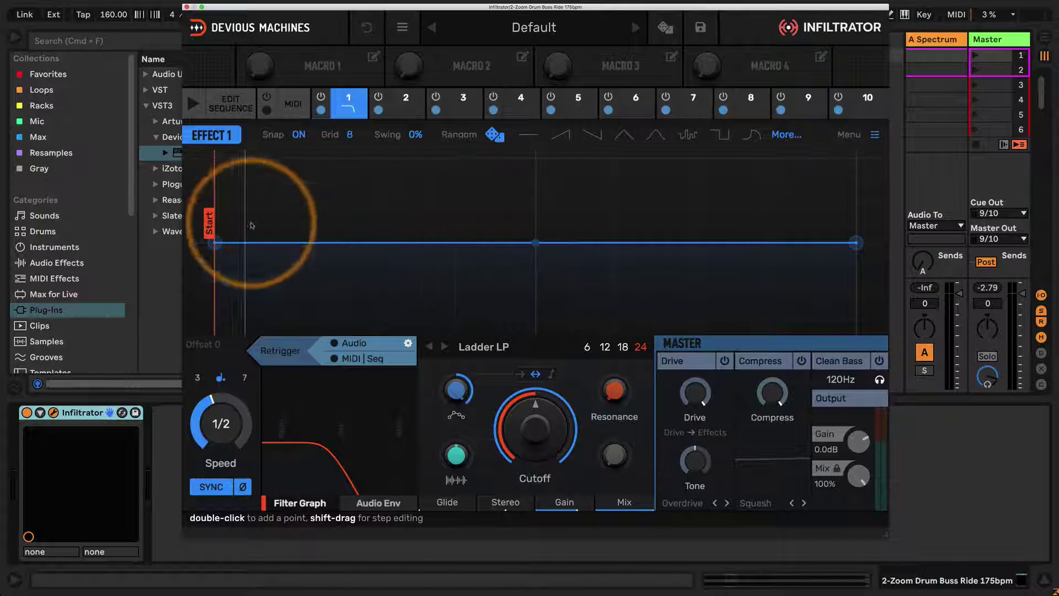
Shape Effect 1's envelope to start at maximum and fall in a steep curve to an end level slightly below the middle
{"action": "left_click_drag", "start_coordinate": [214, 242], "coordinate": [214, 160]}
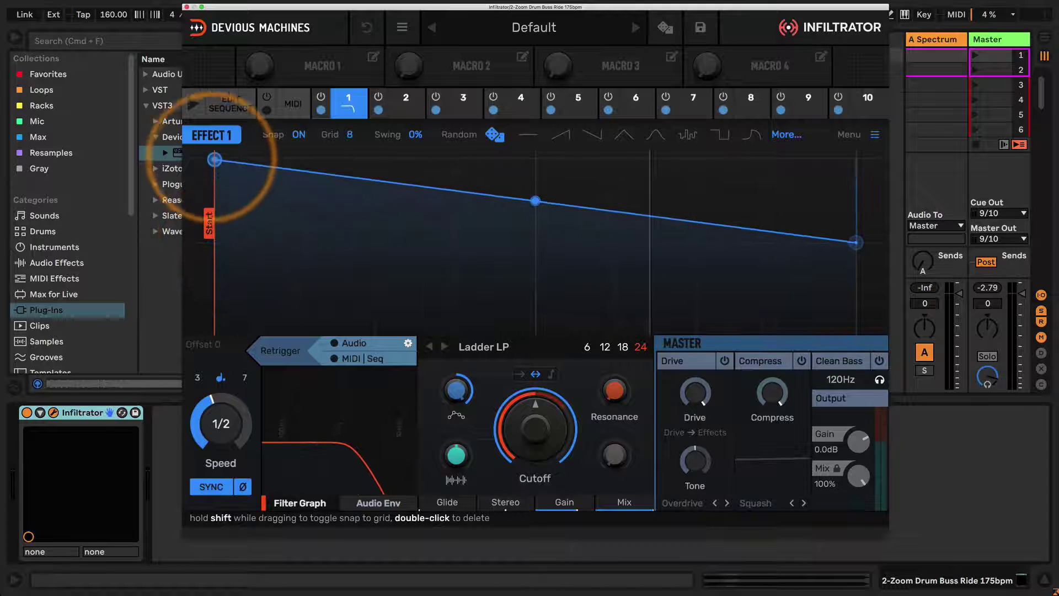
{"action": "left_click_drag", "start_coordinate": [535, 201], "coordinate": [508, 307]}
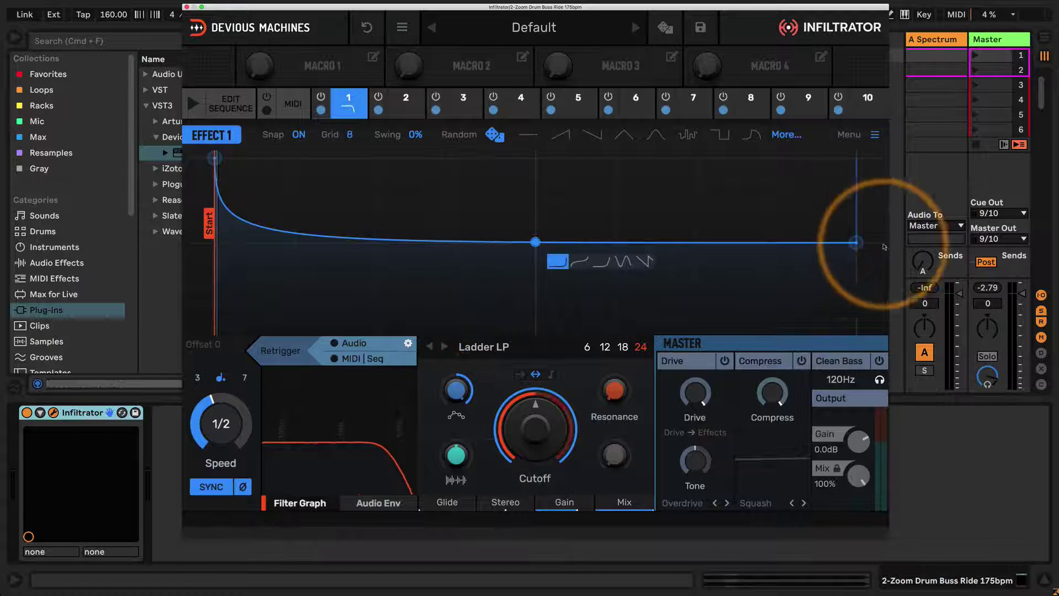
{"action": "mouse_move", "coordinate": [855, 242]}
{"action": "left_mouse_down"}
{"action": "mouse_move", "coordinate": [916, 290]}
{"action": "mouse_move", "coordinate": [905, 330]}
{"action": "mouse_move", "coordinate": [856, 214]}
{"action": "mouse_move", "coordinate": [882, 312]}
{"action": "mouse_move", "coordinate": [844, 257]}
{"action": "left_mouse_up"}
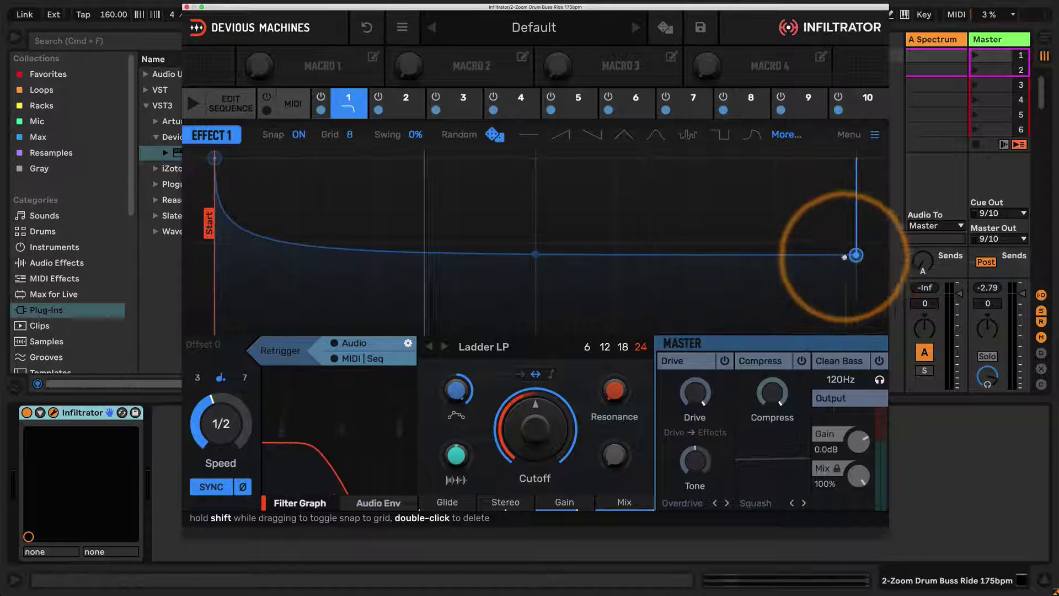
Shrink and move the Infiltrator window clear of the clip slots and launch the Zoom Drum Buss Ride 175bpm clip
{"action": "left_click_drag", "start_coordinate": [887, 7], "coordinate": [718, 307]}
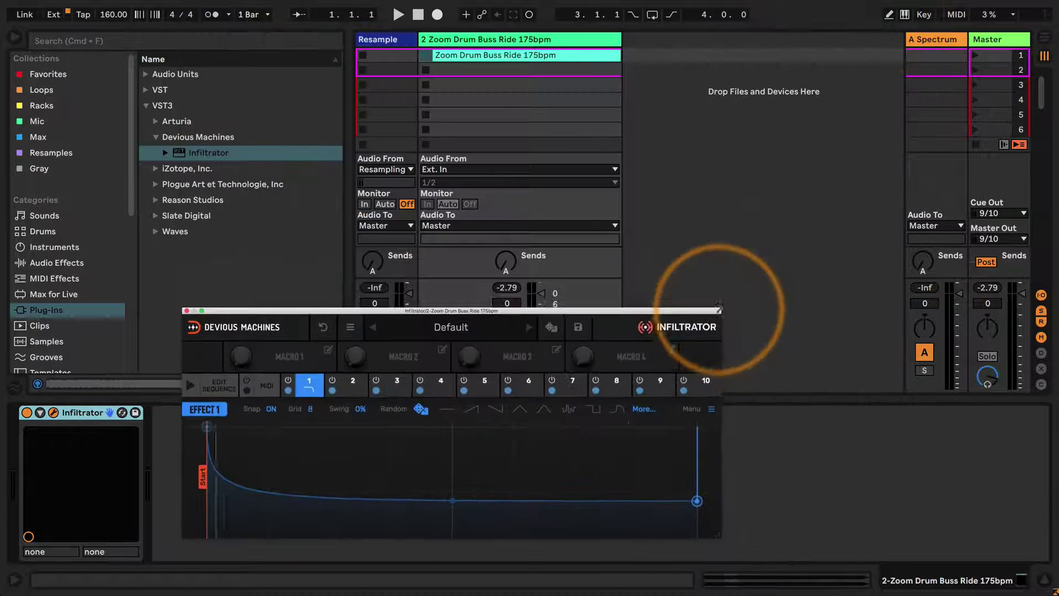
{"action": "left_click_drag", "start_coordinate": [557, 310], "coordinate": [681, 171]}
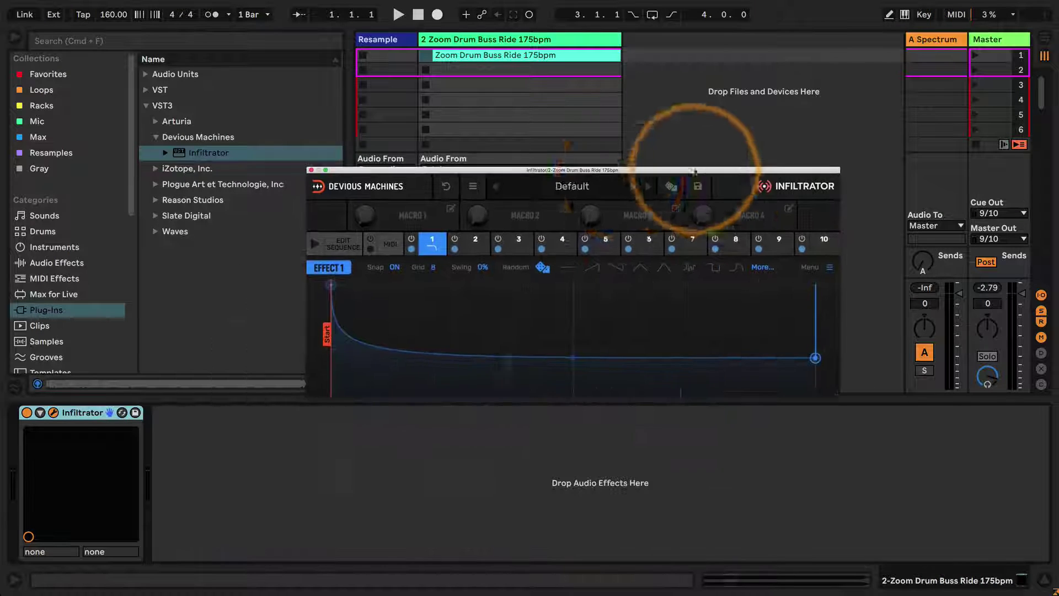
{"action": "left_click", "coordinate": [510, 56]}
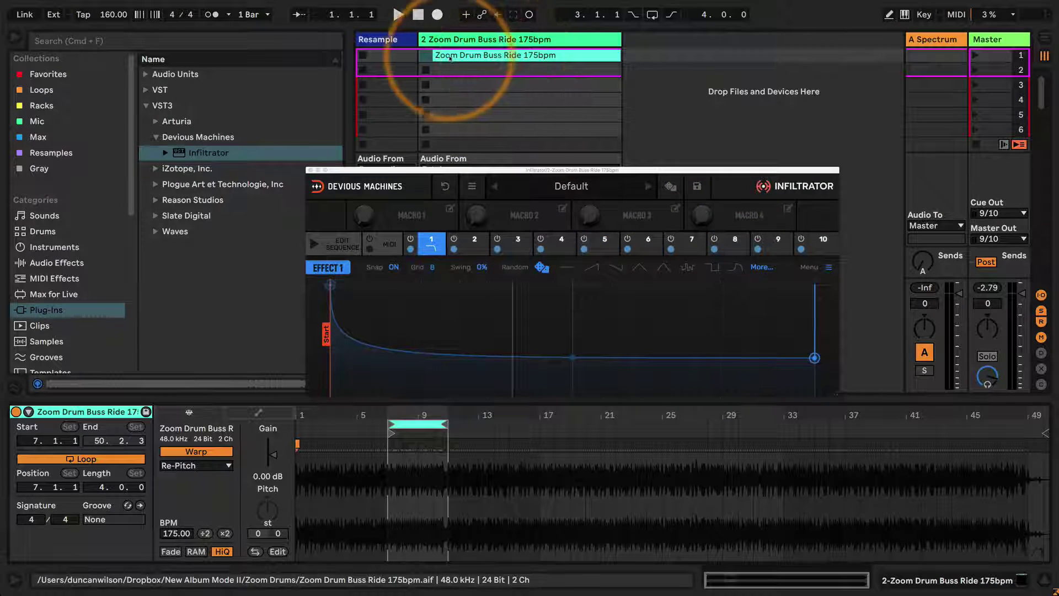
{"action": "left_click", "coordinate": [426, 55]}
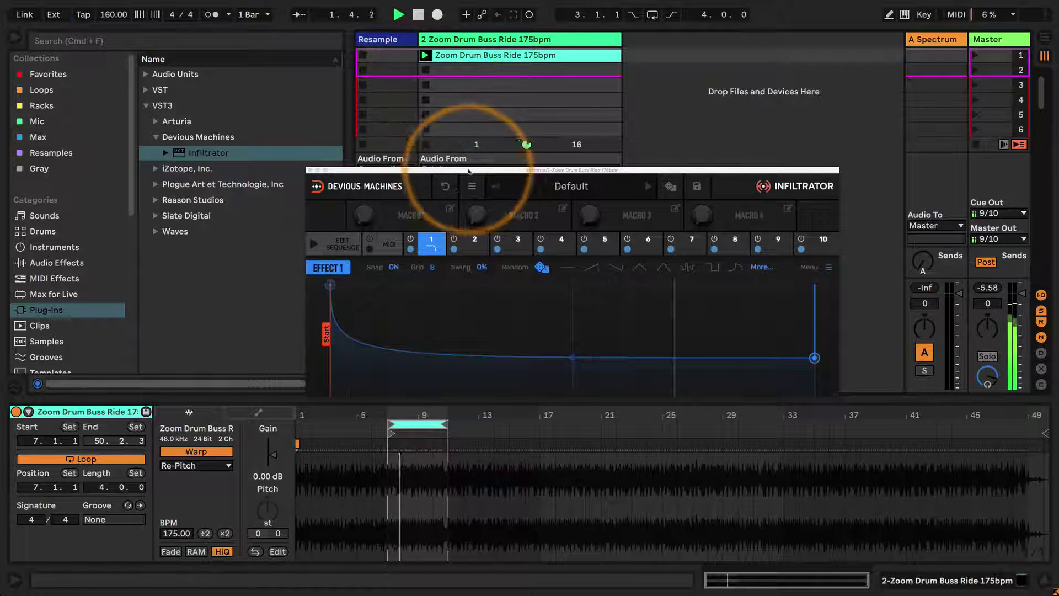
Reposition the Infiltrator window near the top of the session and enlarge it until all its controls are accessible
{"action": "left_click_drag", "start_coordinate": [473, 172], "coordinate": [365, 72]}
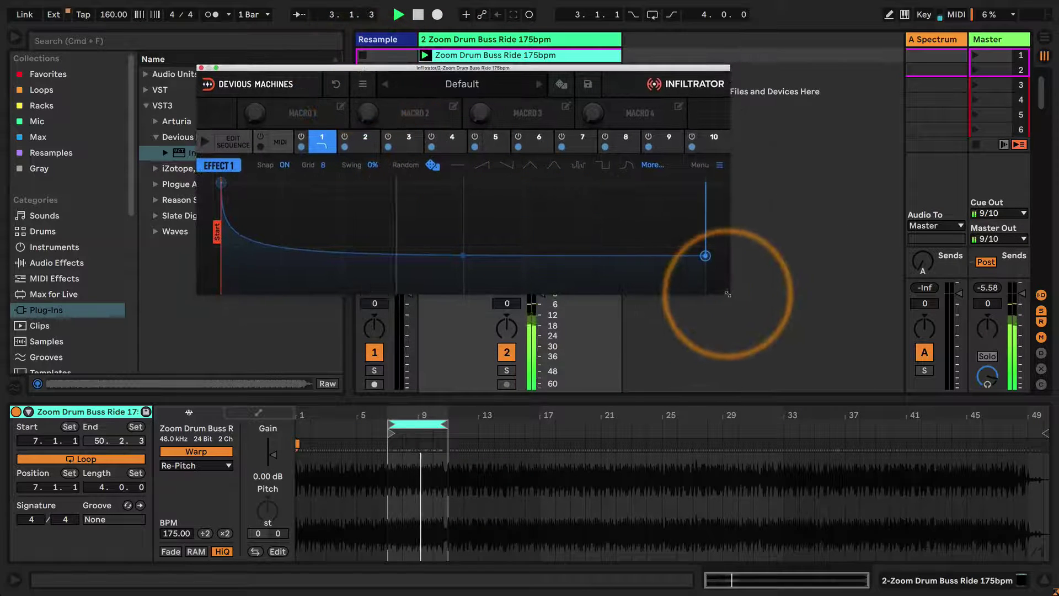
{"action": "left_click_drag", "start_coordinate": [729, 294], "coordinate": [873, 530]}
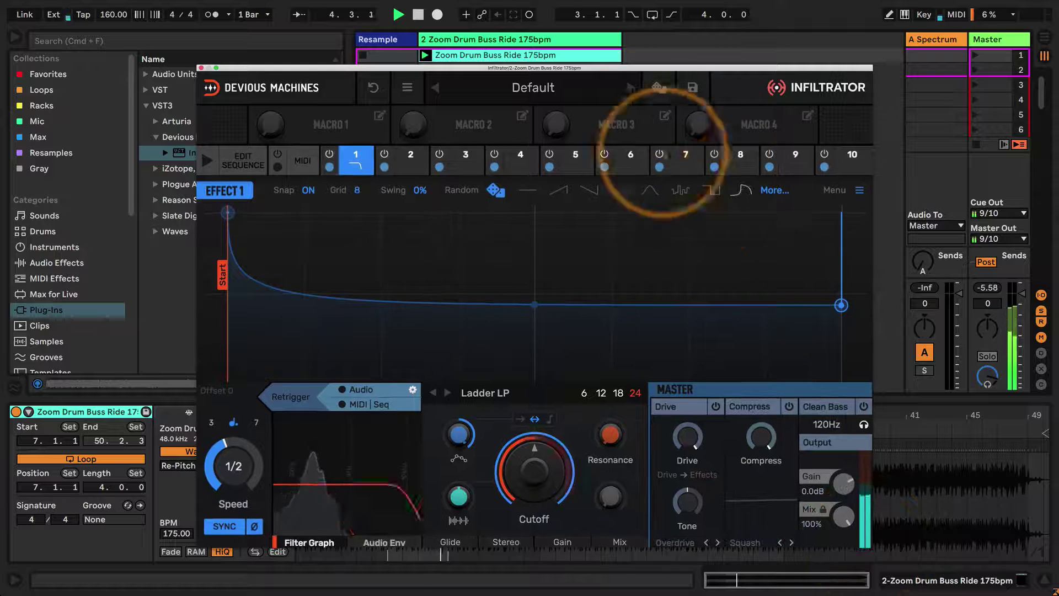
{"action": "left_click_drag", "start_coordinate": [662, 68], "coordinate": [657, 38]}
{"action": "left_click_drag", "start_coordinate": [869, 518], "coordinate": [878, 557]}
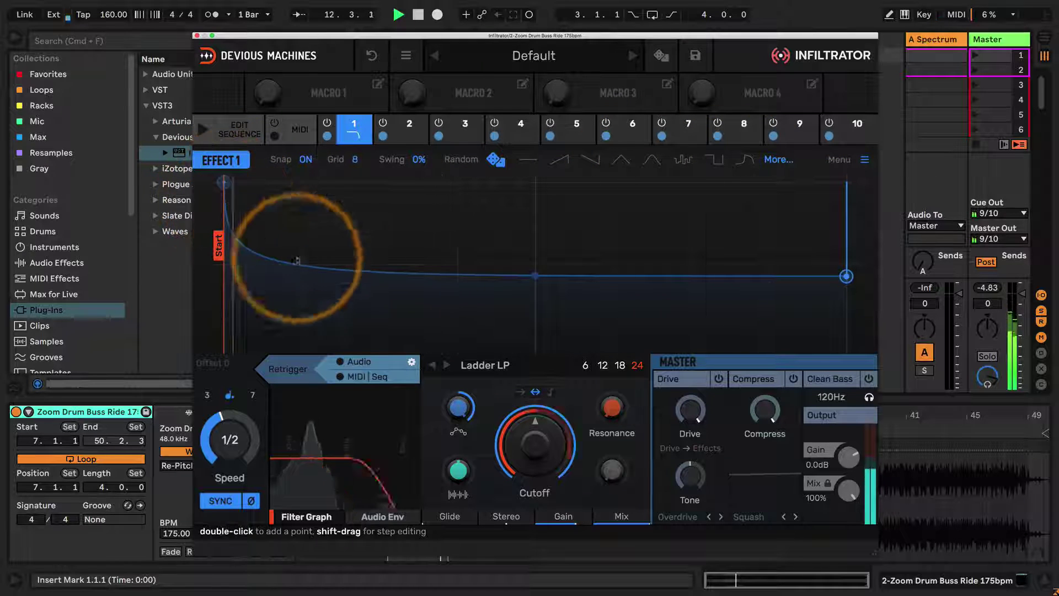
Bend Effect 1's envelope into a nearly straight descending line and lower the Ladder LP filter's Cutoff
{"action": "left_click_drag", "start_coordinate": [535, 275], "coordinate": [572, 158]}
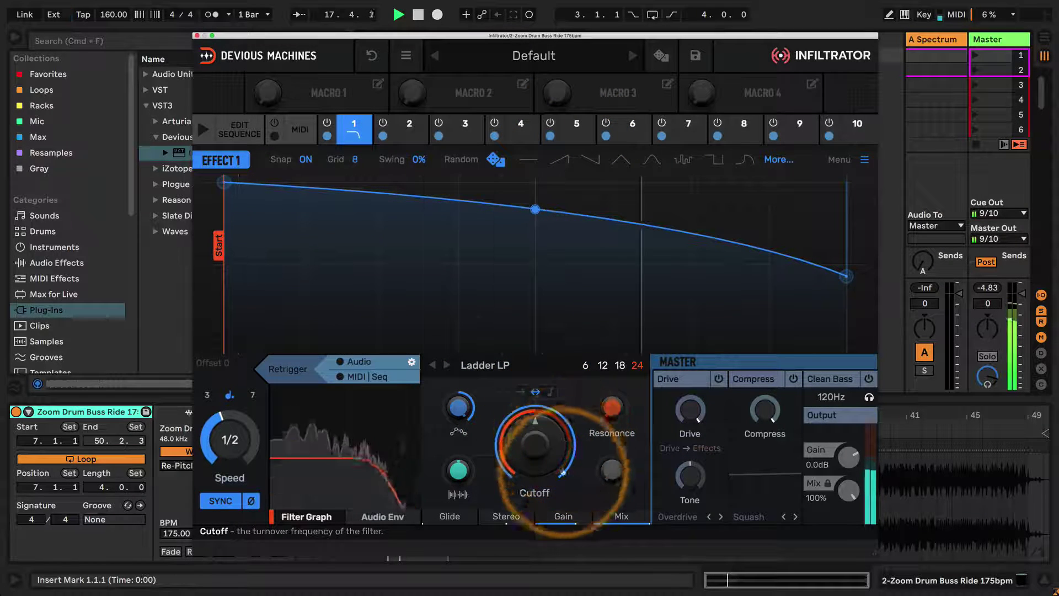
{"action": "left_click_drag", "start_coordinate": [527, 456], "coordinate": [533, 433]}
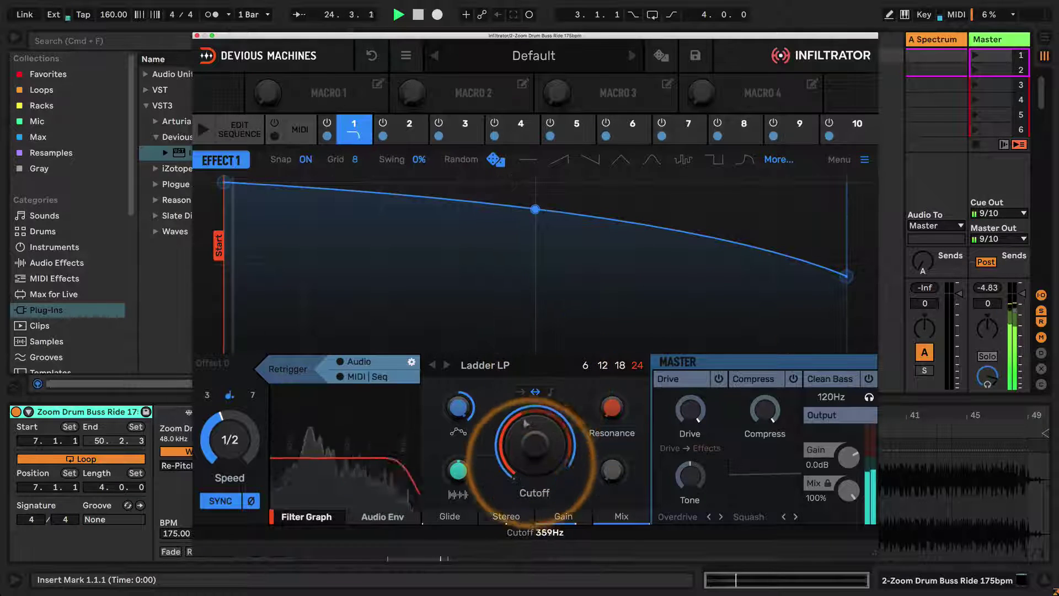
{"action": "left_click_drag", "start_coordinate": [530, 488], "coordinate": [529, 517]}
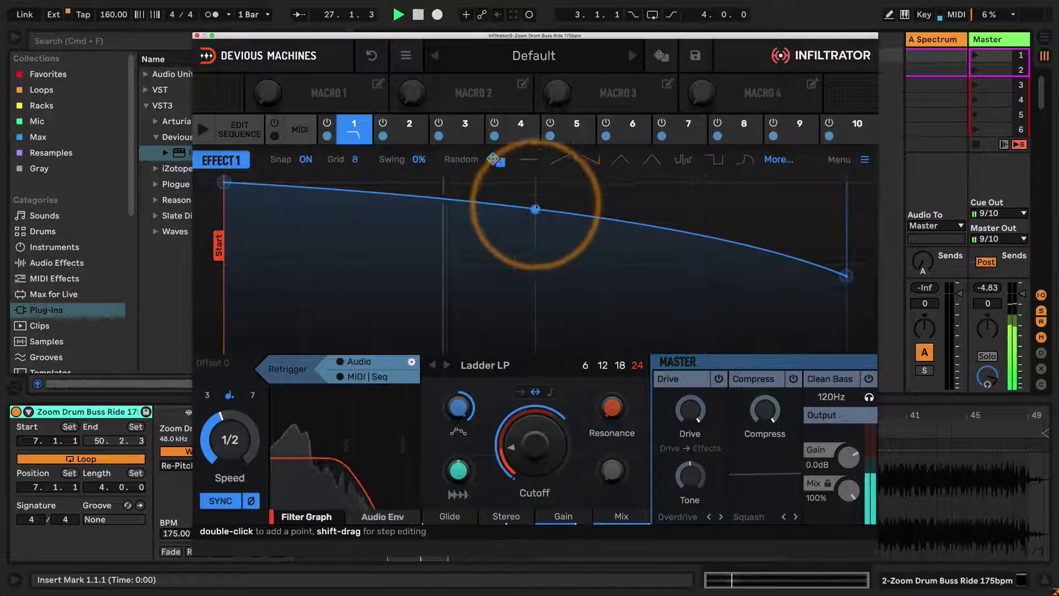
{"action": "left_click_drag", "start_coordinate": [534, 208], "coordinate": [449, 201]}
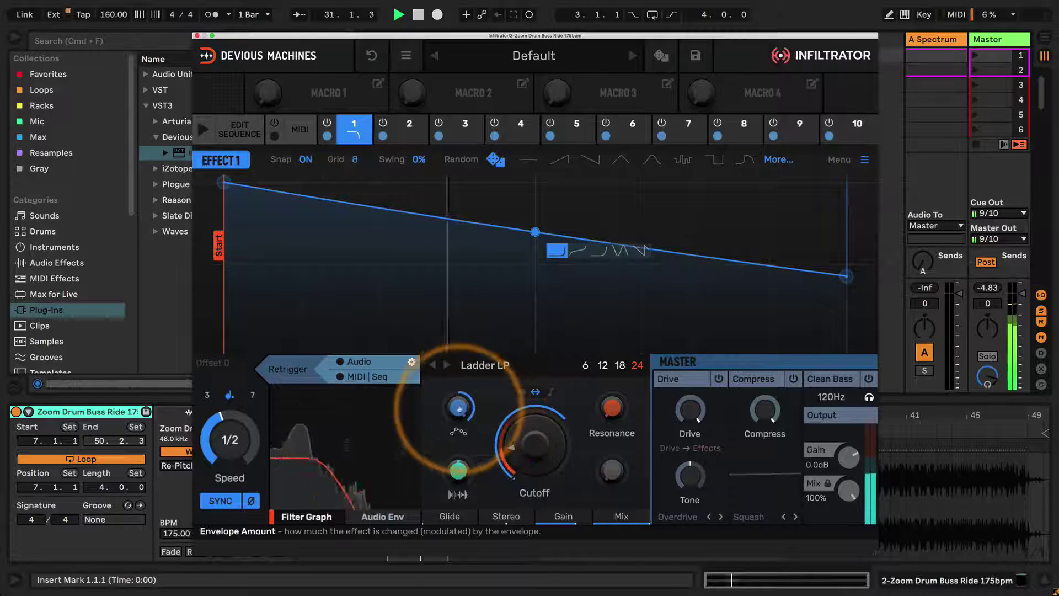
Try an Envelope Amount of -40%, set it to 40%, and readjust the Ladder LP Cutoff to about its mid position
{"action": "left_click_drag", "start_coordinate": [457, 407], "coordinate": [458, 432]}
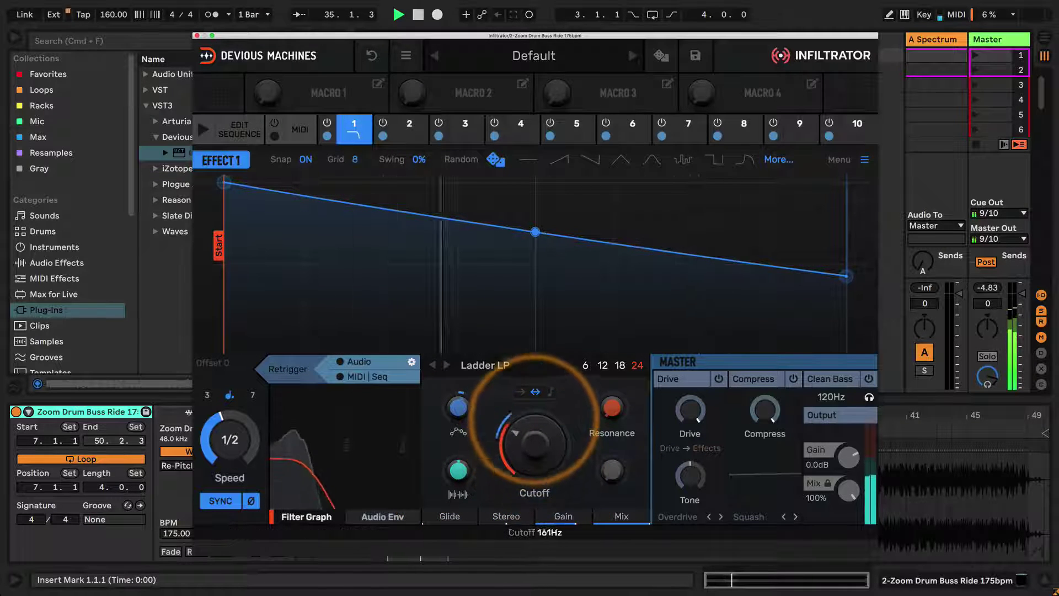
{"action": "left_click_drag", "start_coordinate": [516, 433], "coordinate": [544, 437]}
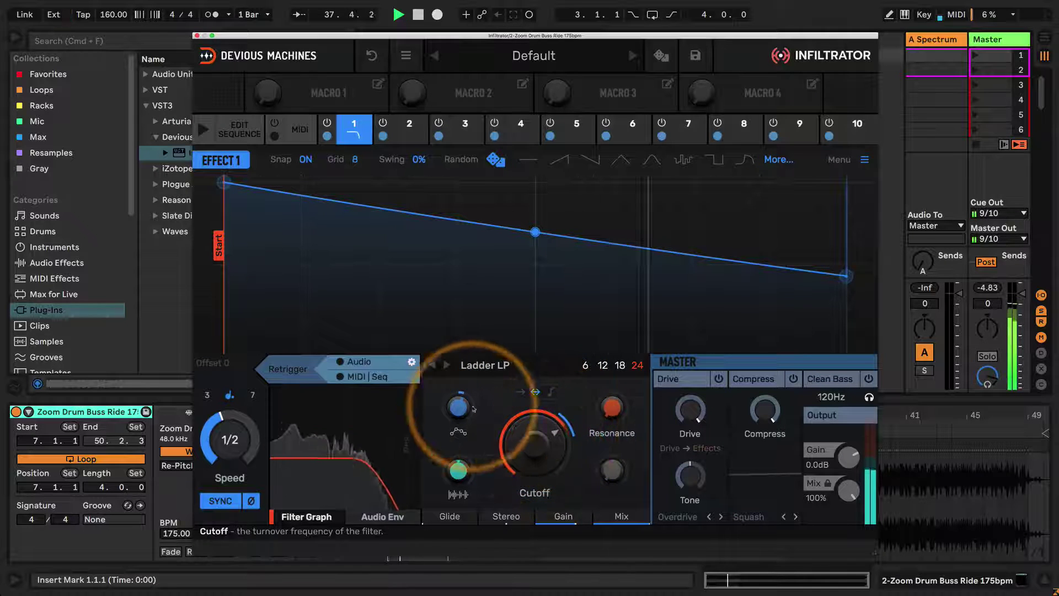
{"action": "left_click_drag", "start_coordinate": [473, 409], "coordinate": [458, 447]}
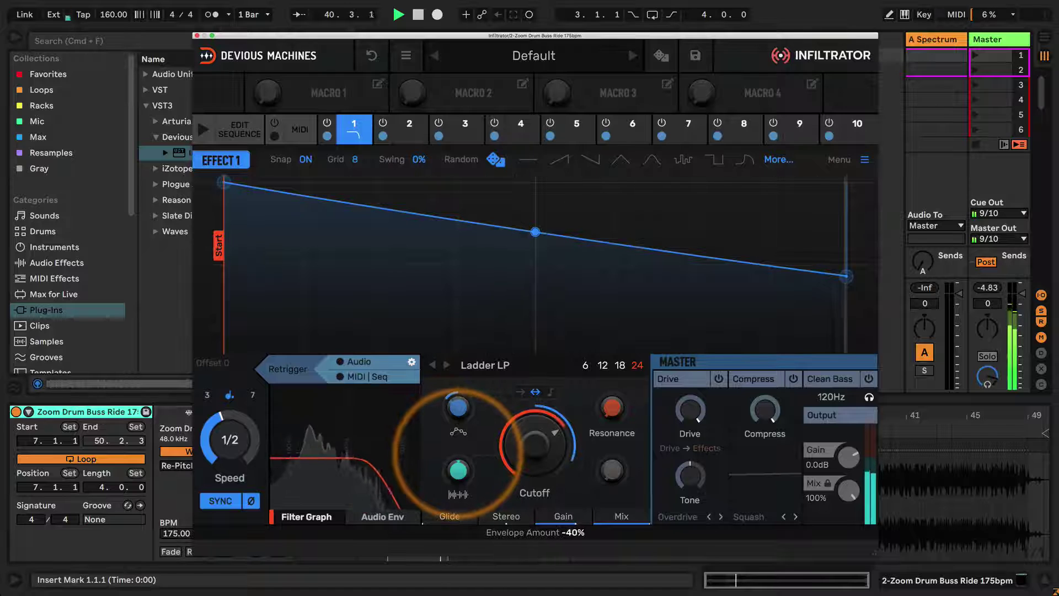
{"action": "left_click_drag", "start_coordinate": [532, 442], "coordinate": [534, 438]}
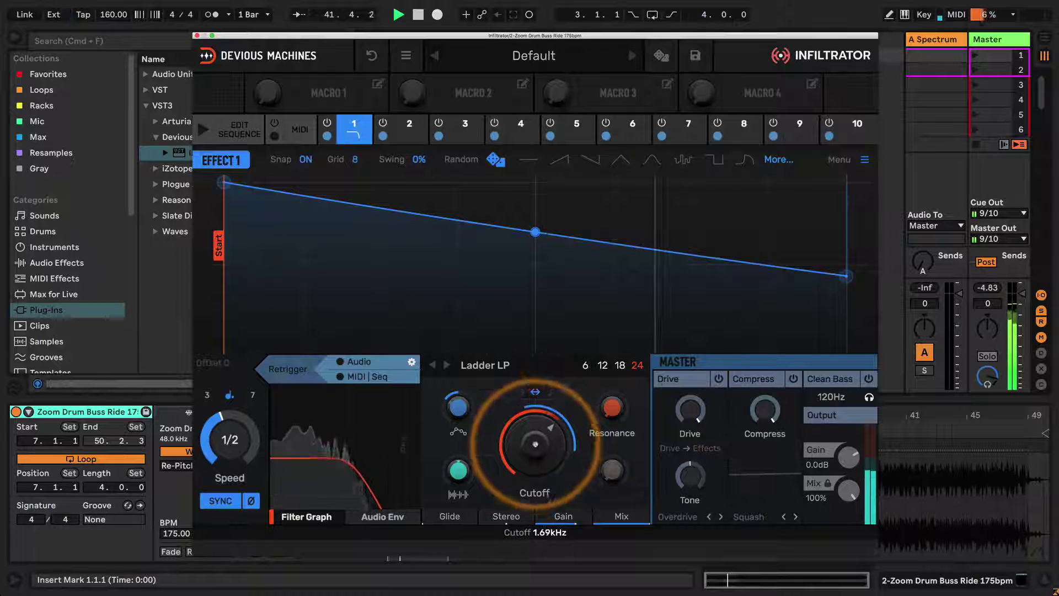
{"action": "left_click_drag", "start_coordinate": [458, 408], "coordinate": [461, 324]}
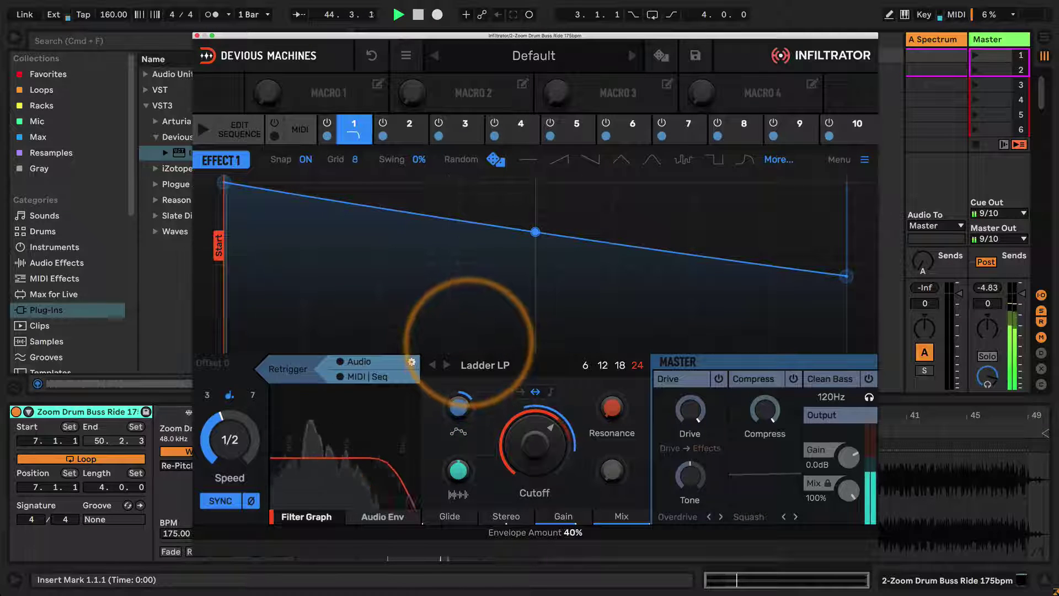
{"action": "left_click_drag", "start_coordinate": [531, 441], "coordinate": [529, 447]}
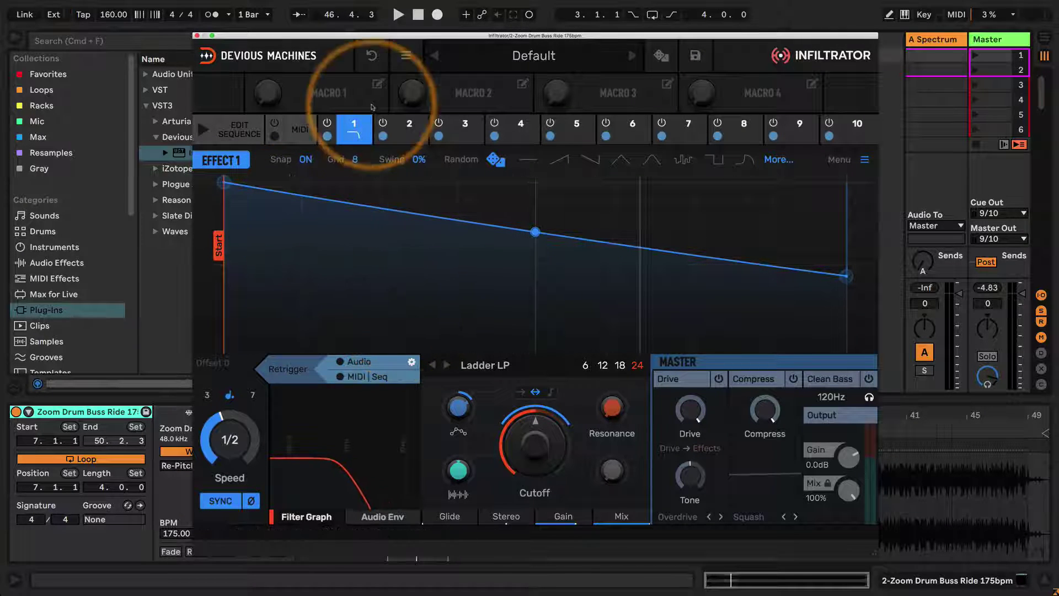
Look through the effect slots and change Effect 1's type from Ladder LP to Comb
{"action": "left_click", "coordinate": [357, 128]}
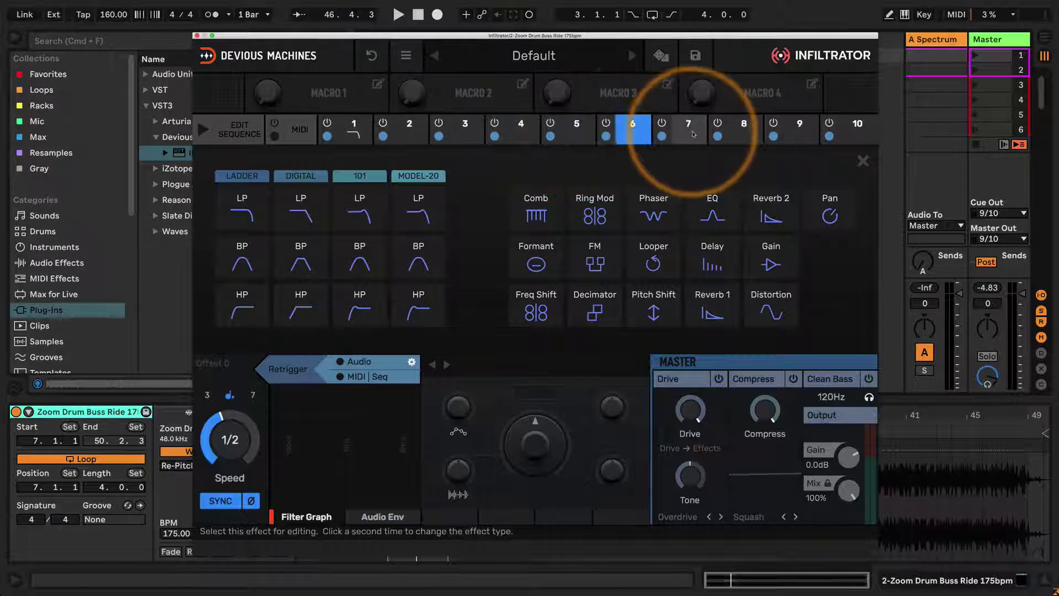
{"action": "left_click_drag", "start_coordinate": [380, 117], "coordinate": [351, 129]}
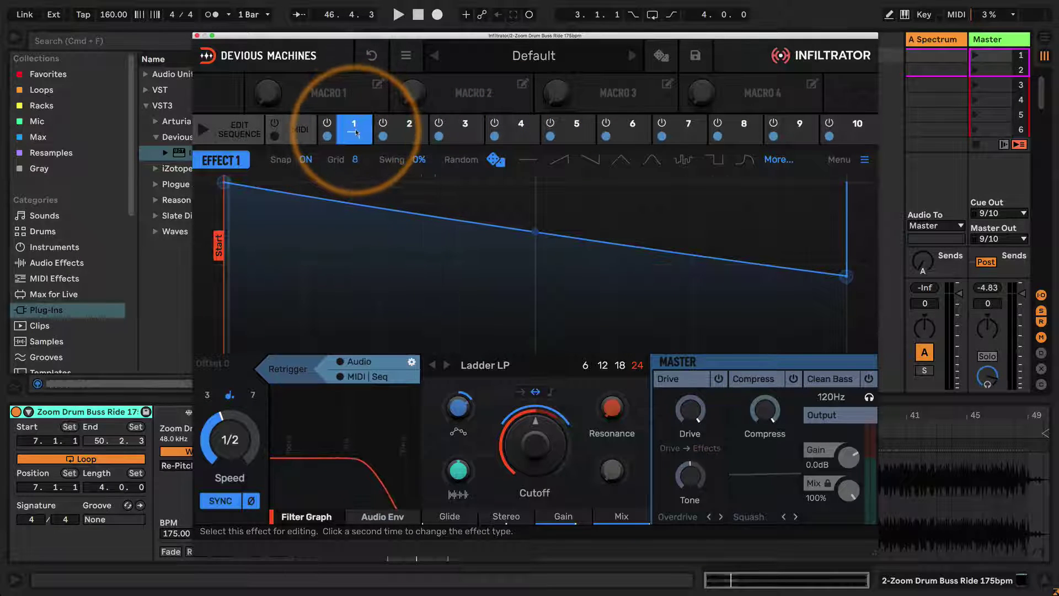
{"action": "left_click", "coordinate": [354, 130]}
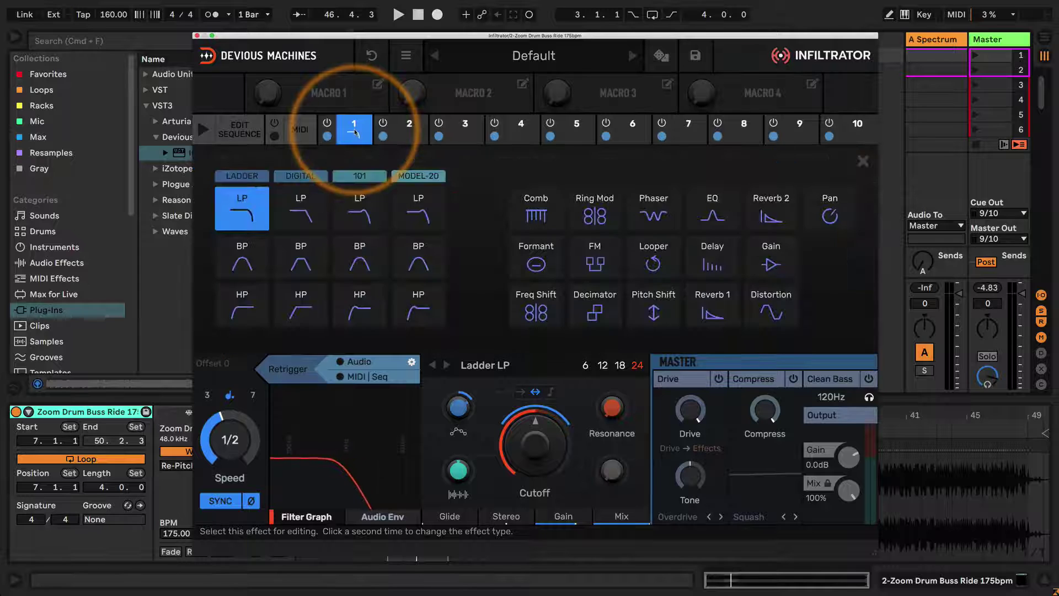
{"action": "left_click", "coordinate": [533, 215]}
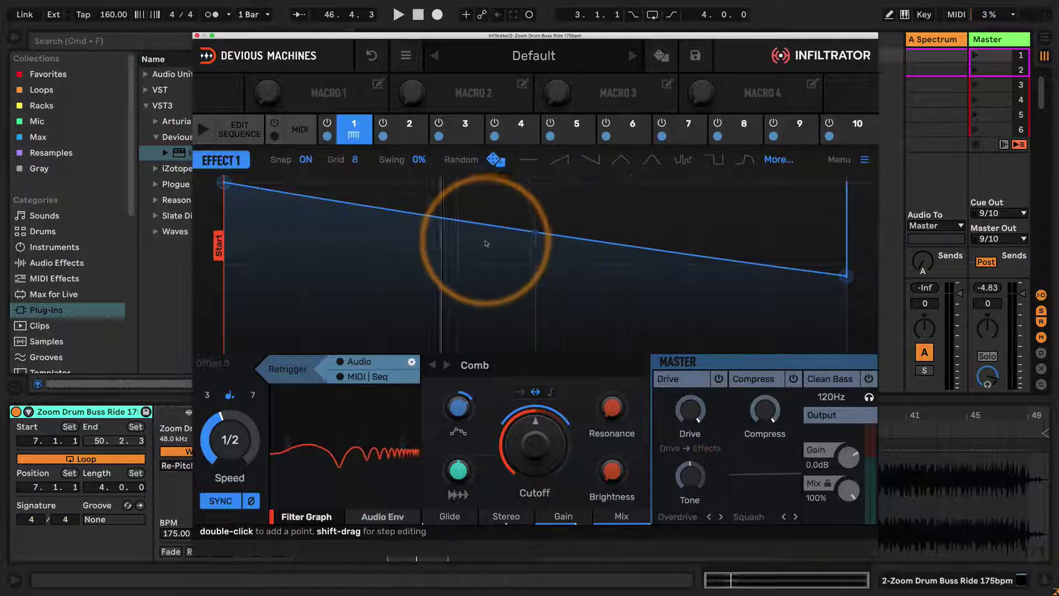
Play the drum loop through the Comb effect and lower the Master track's volume to -7.0 dB
{"action": "key", "text": "space"}
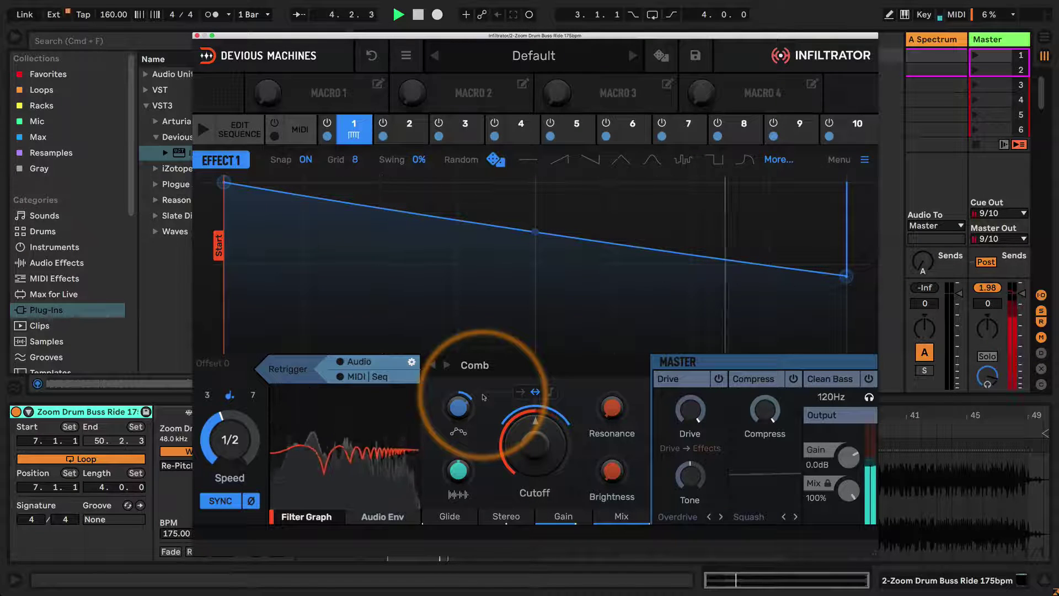
{"action": "left_click_drag", "start_coordinate": [988, 303], "coordinate": [990, 306]}
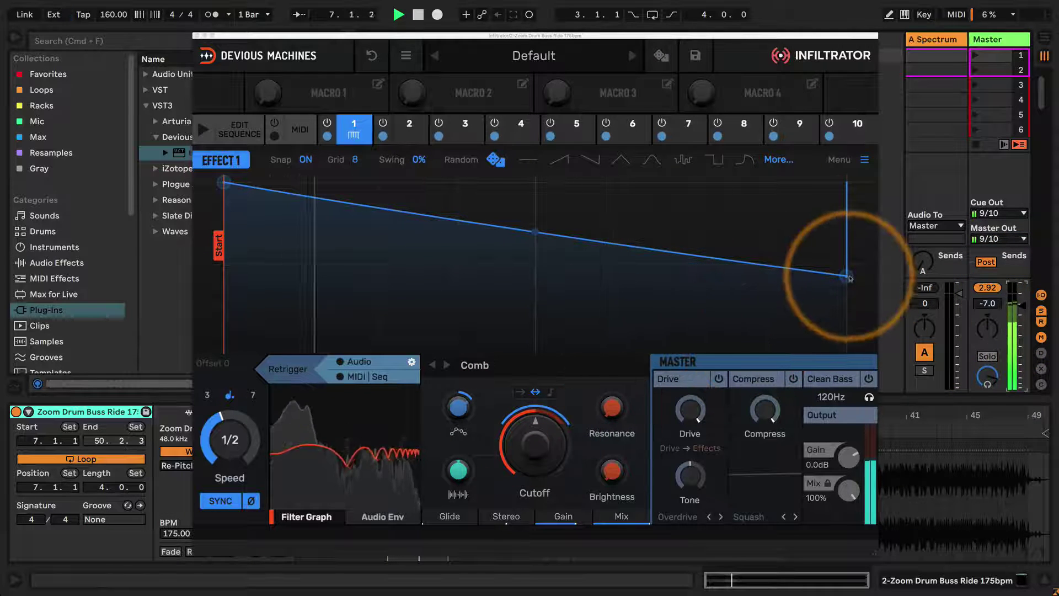
Give the Comb effect an envelope that bows high and drops to the minimum, a lower Cutoff and a high Resonance
{"action": "left_click_drag", "start_coordinate": [848, 276], "coordinate": [846, 346]}
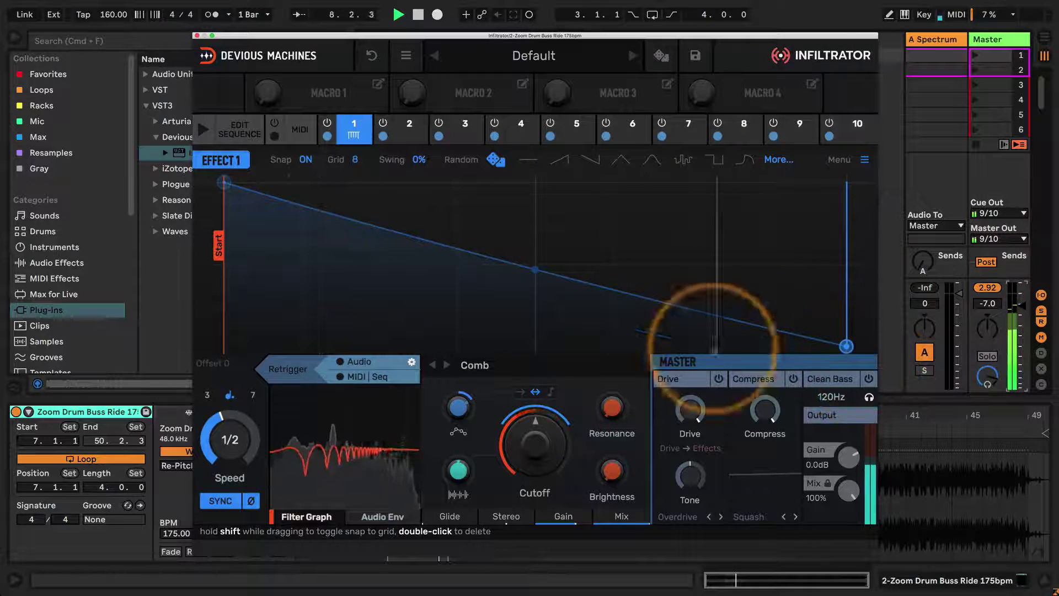
{"action": "left_click_drag", "start_coordinate": [535, 269], "coordinate": [614, 172]}
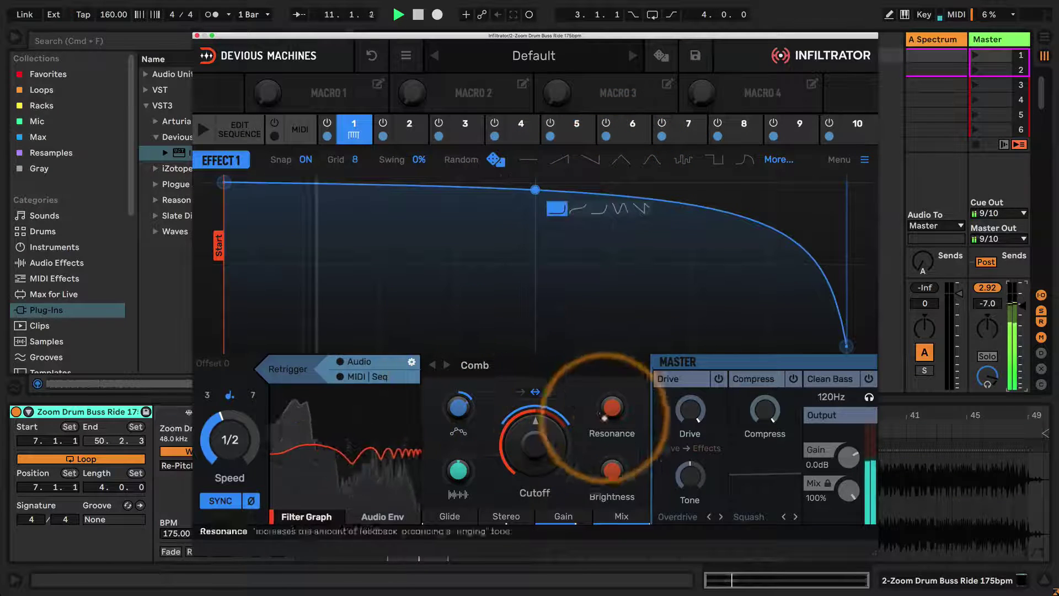
{"action": "left_click_drag", "start_coordinate": [520, 426], "coordinate": [534, 496]}
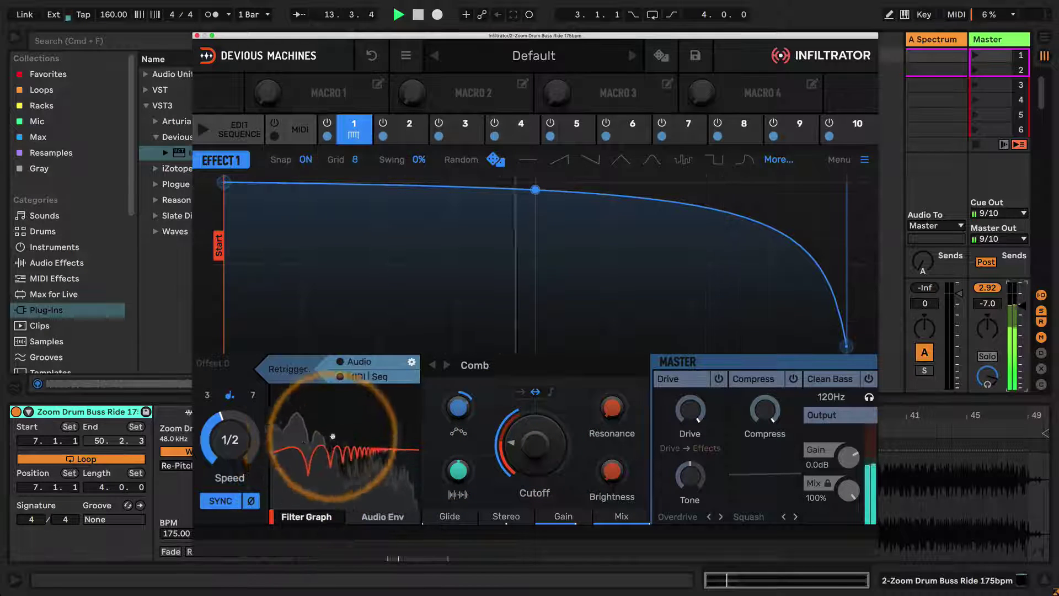
{"action": "left_click_drag", "start_coordinate": [592, 414], "coordinate": [625, 240]}
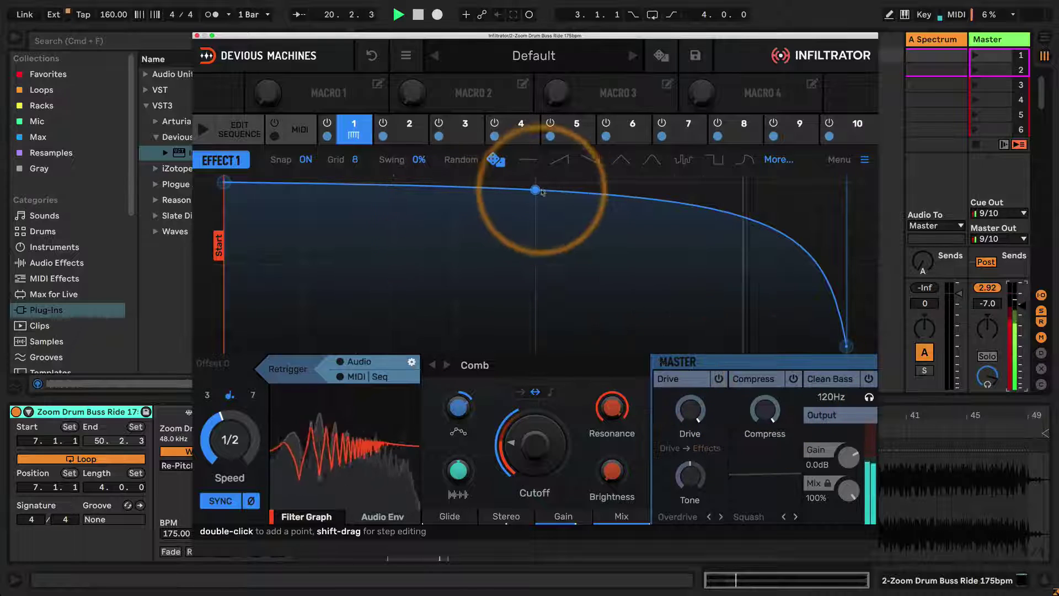
{"action": "left_click_drag", "start_coordinate": [535, 192], "coordinate": [574, 209]}
{"action": "right_click", "coordinate": [550, 206]}
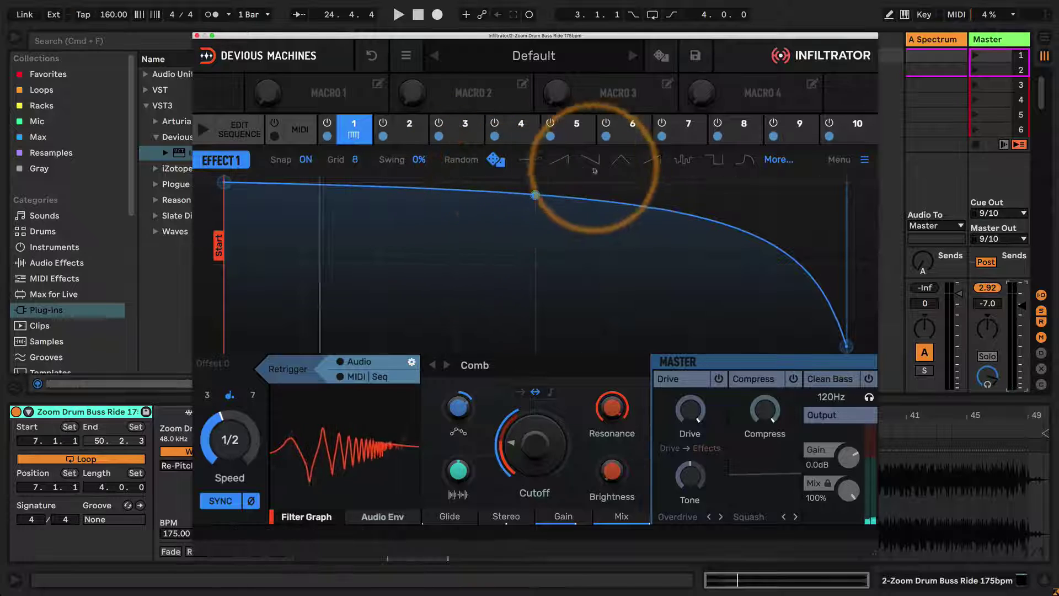
Load the smooth hump shape into the Comb envelope and add sharp drops at 3/8, 5/8 and 7/8 of its length
{"action": "left_click", "coordinate": [626, 161]}
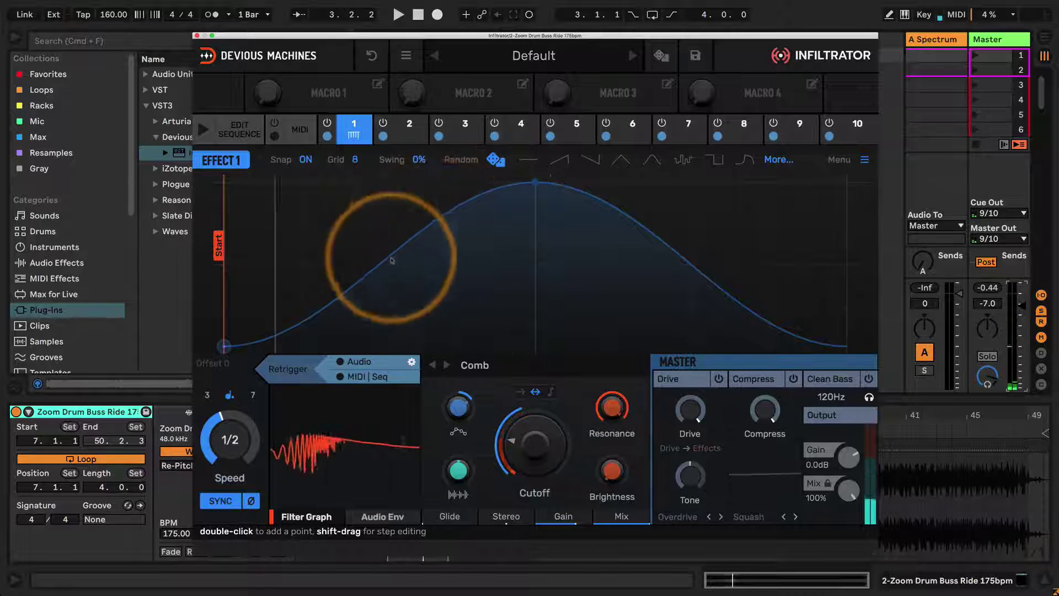
{"action": "double_click", "coordinate": [457, 210]}
{"action": "left_click_drag", "start_coordinate": [457, 211], "coordinate": [457, 290]}
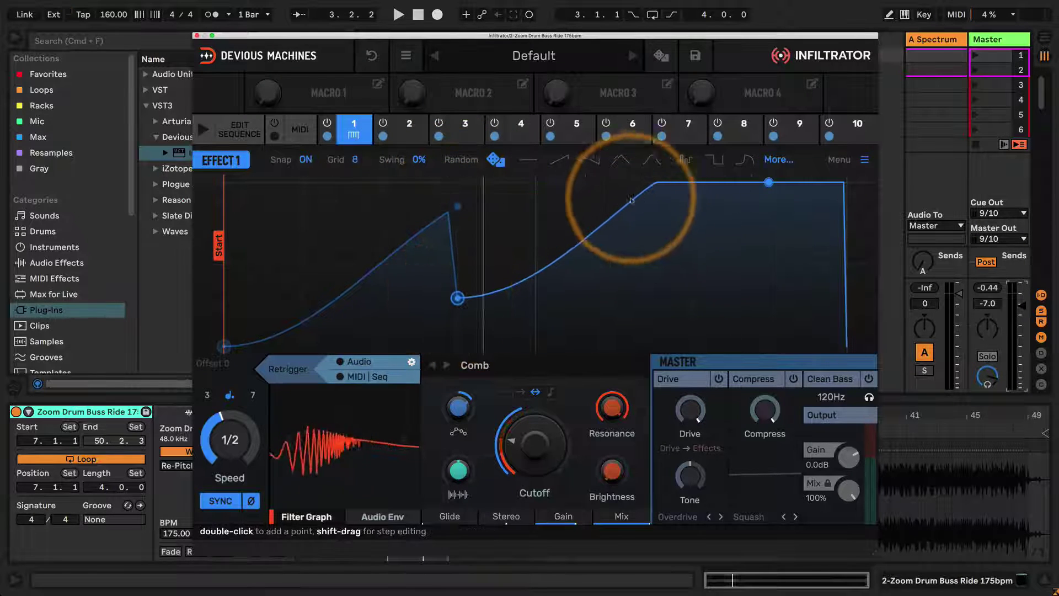
{"action": "double_click", "coordinate": [612, 216]}
{"action": "left_click_drag", "start_coordinate": [612, 215], "coordinate": [613, 275]}
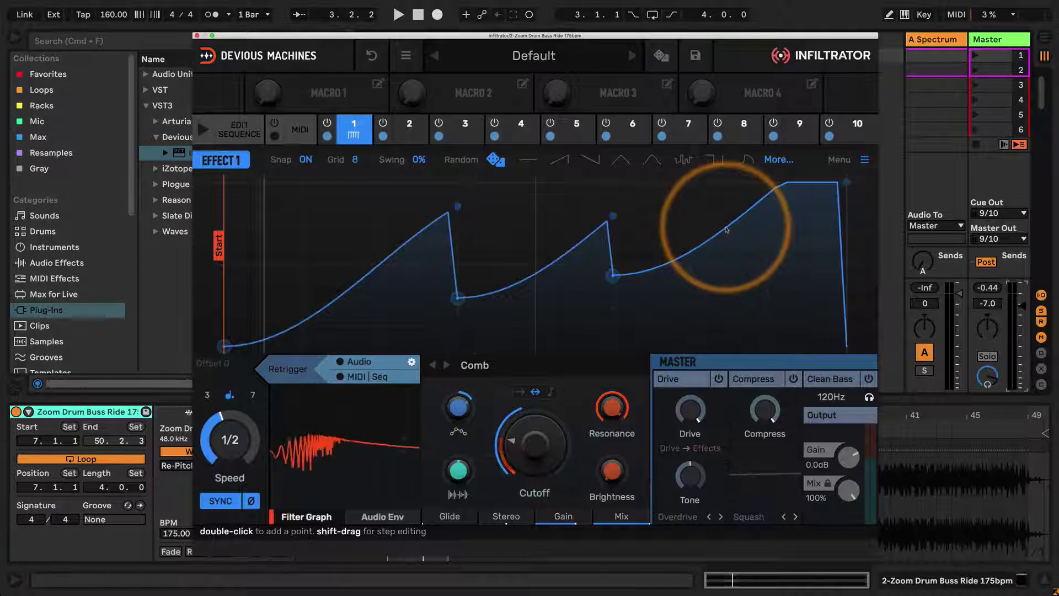
{"action": "double_click", "coordinate": [768, 193]}
{"action": "left_click_drag", "start_coordinate": [768, 192], "coordinate": [768, 305]}
Add a sudden rise at the 6/8 grid line of the Comb envelope, leaving Snap on
{"action": "double_click", "coordinate": [699, 251]}
{"action": "left_click_drag", "start_coordinate": [700, 252], "coordinate": [690, 210]}
{"action": "left_click", "coordinate": [306, 160]}
{"action": "left_click", "coordinate": [306, 160]}
{"action": "left_click_drag", "start_coordinate": [812, 227], "coordinate": [640, 174]}
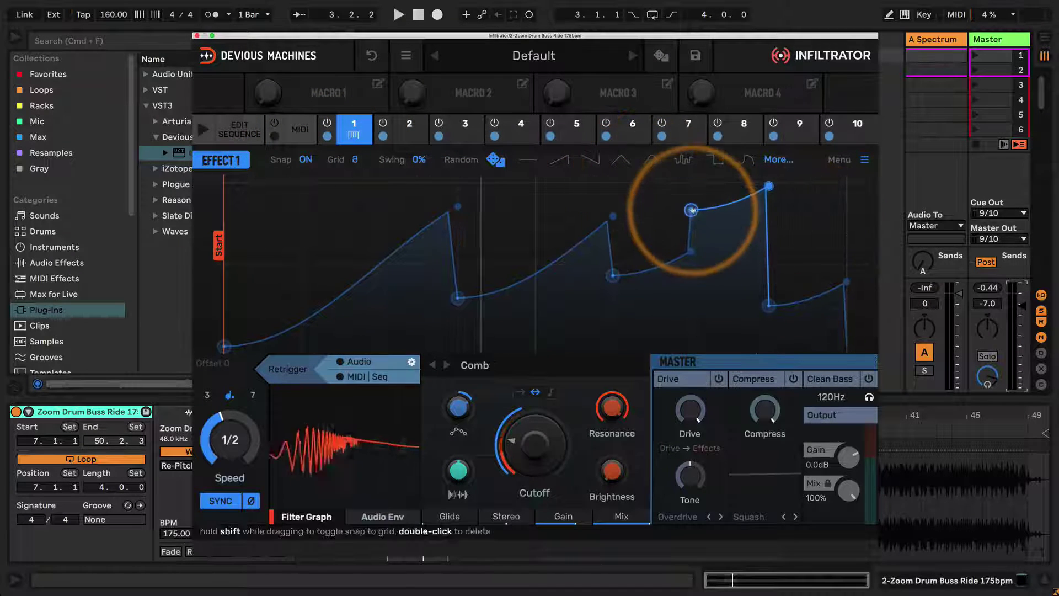
{"action": "mouse_move", "coordinate": [693, 213]}
{"action": "left_mouse_down"}
{"action": "mouse_move", "coordinate": [686, 320]}
{"action": "mouse_move", "coordinate": [690, 211]}
{"action": "left_mouse_up"}
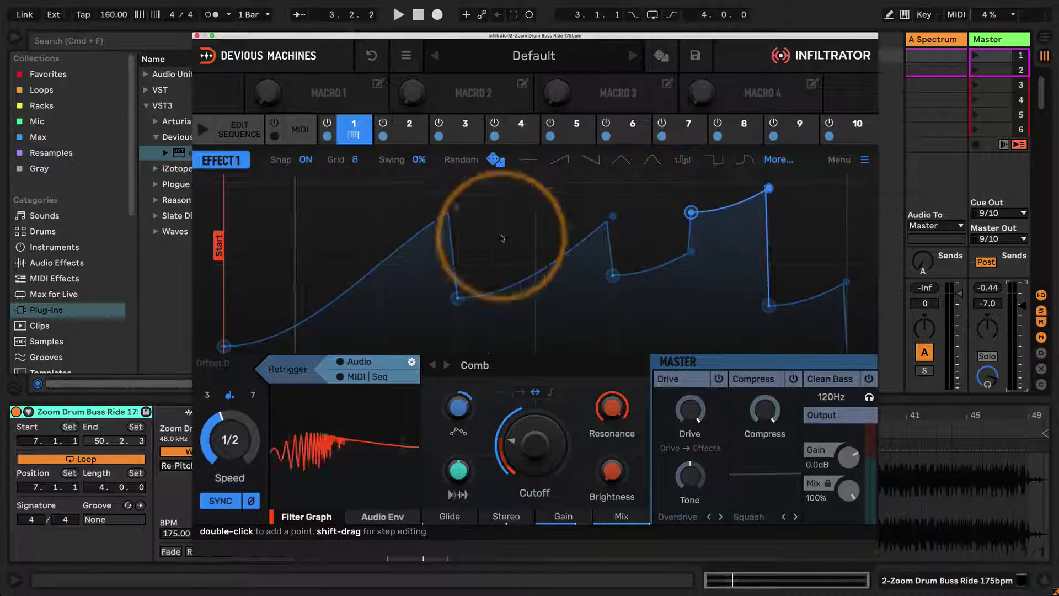
Play the drum loop through the drawn envelope while sweeping the Comb Cutoff up and back down
{"action": "key", "text": "space"}
{"action": "left_click", "coordinate": [457, 206]}
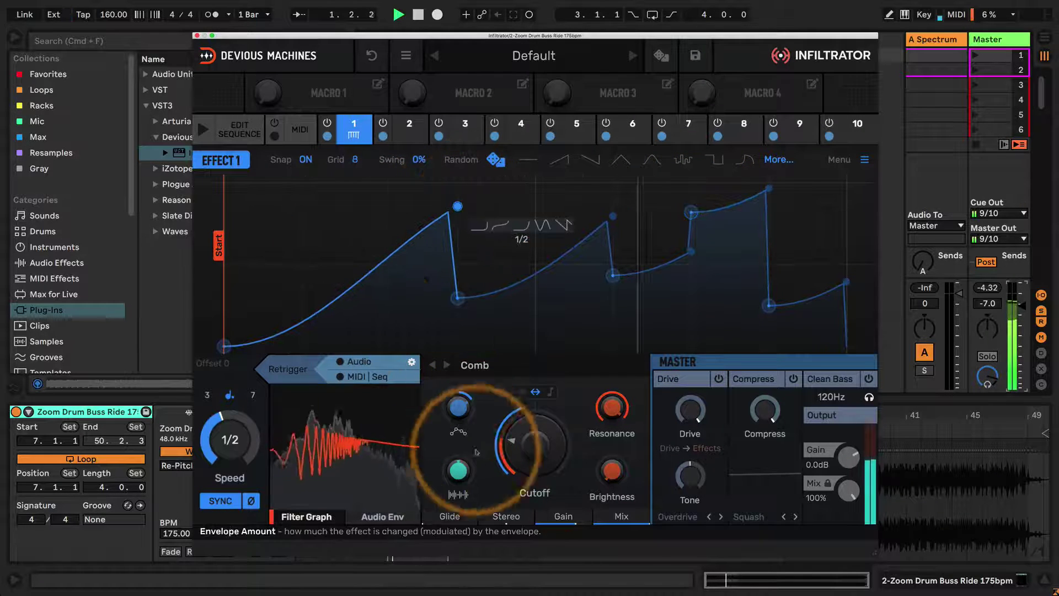
{"action": "left_click_drag", "start_coordinate": [509, 438], "coordinate": [501, 329]}
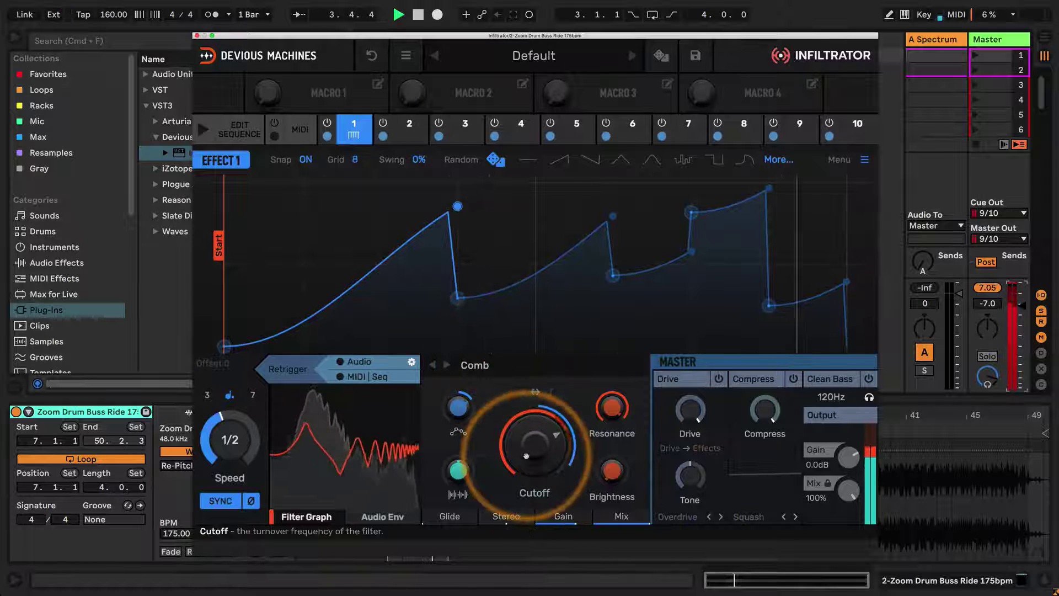
{"action": "left_click_drag", "start_coordinate": [518, 439], "coordinate": [523, 461]}
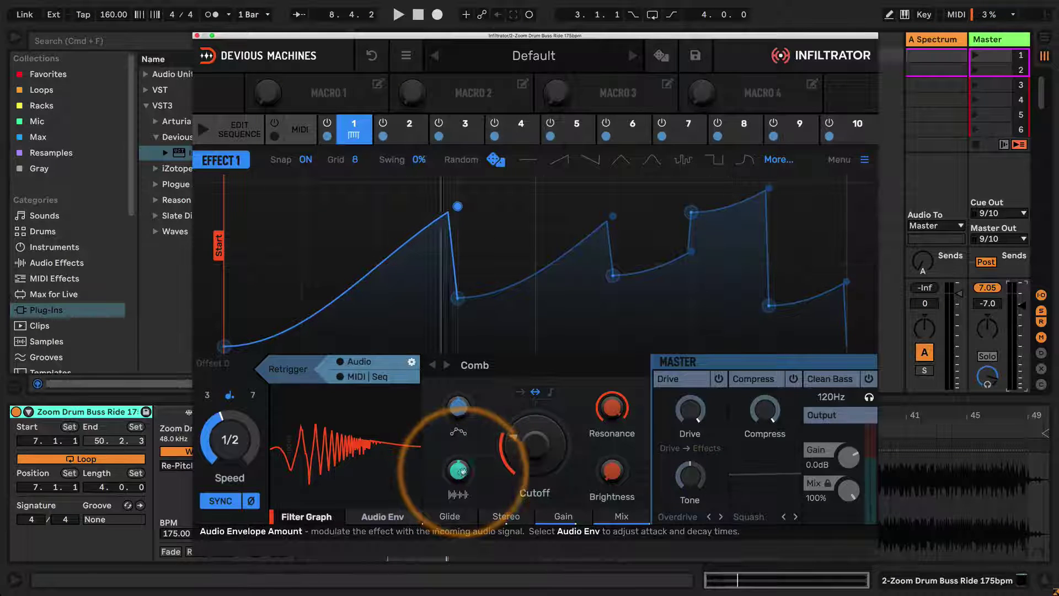
Set the Audio Envelope Amount to 25%, show the audio envelope controls and set the Cutoff to 354 Hz
{"action": "key", "text": "space"}
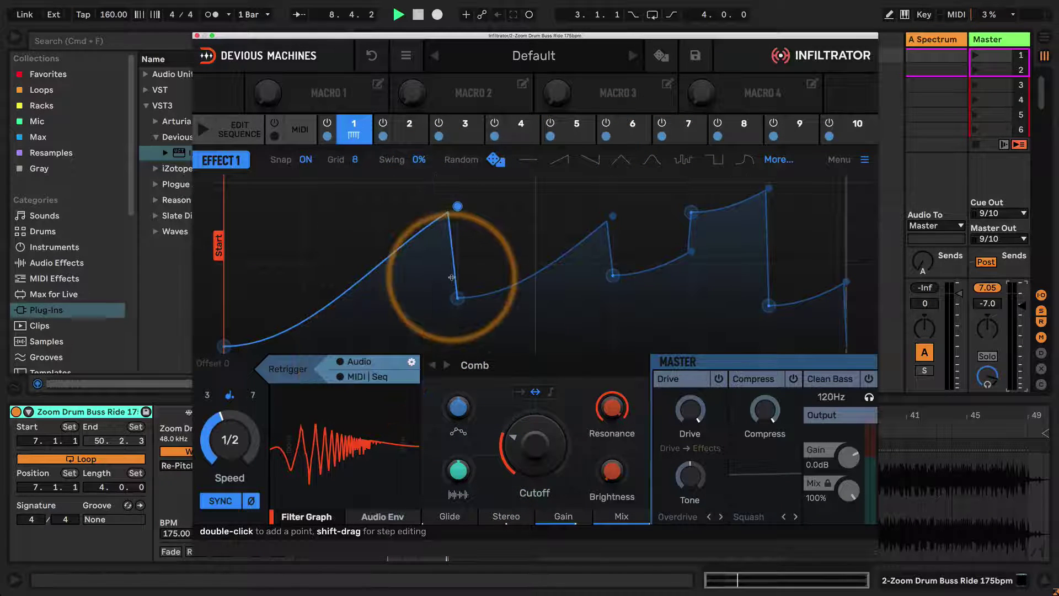
{"action": "left_click_drag", "start_coordinate": [530, 441], "coordinate": [529, 406]}
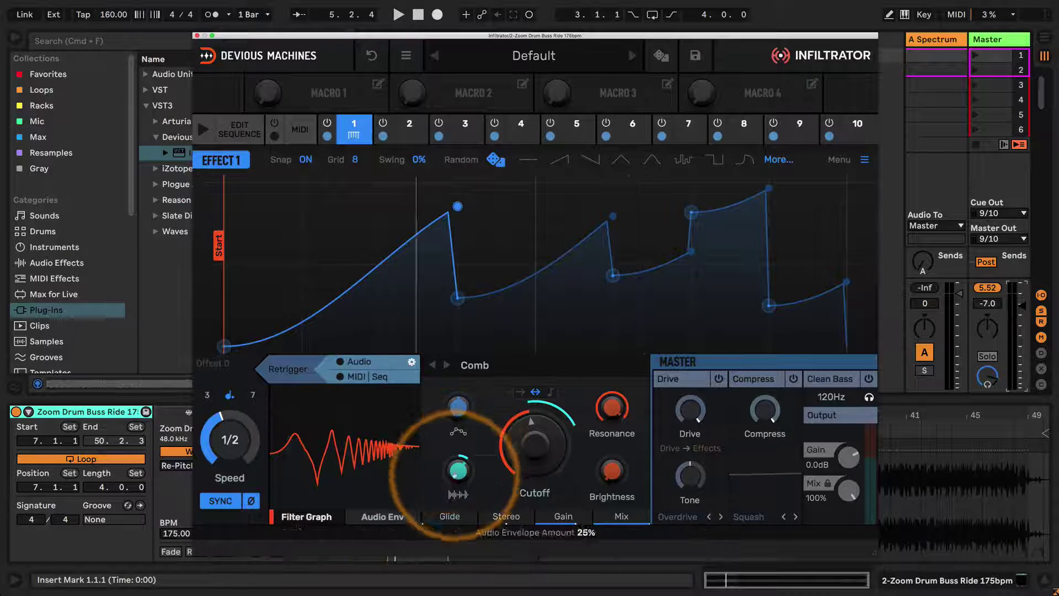
{"action": "left_click", "coordinate": [370, 517]}
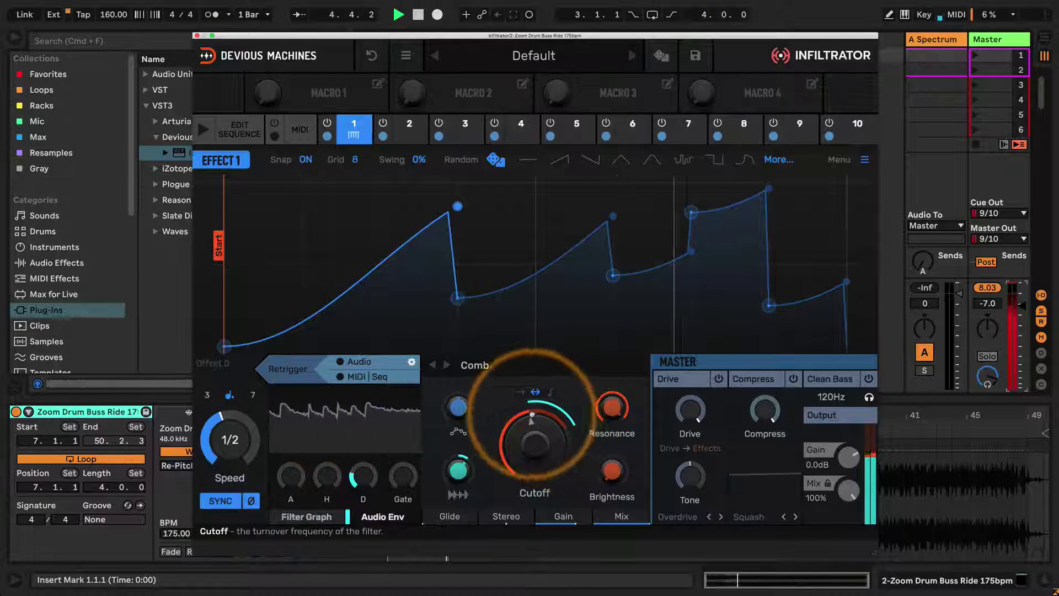
{"action": "left_click_drag", "start_coordinate": [543, 414], "coordinate": [534, 448]}
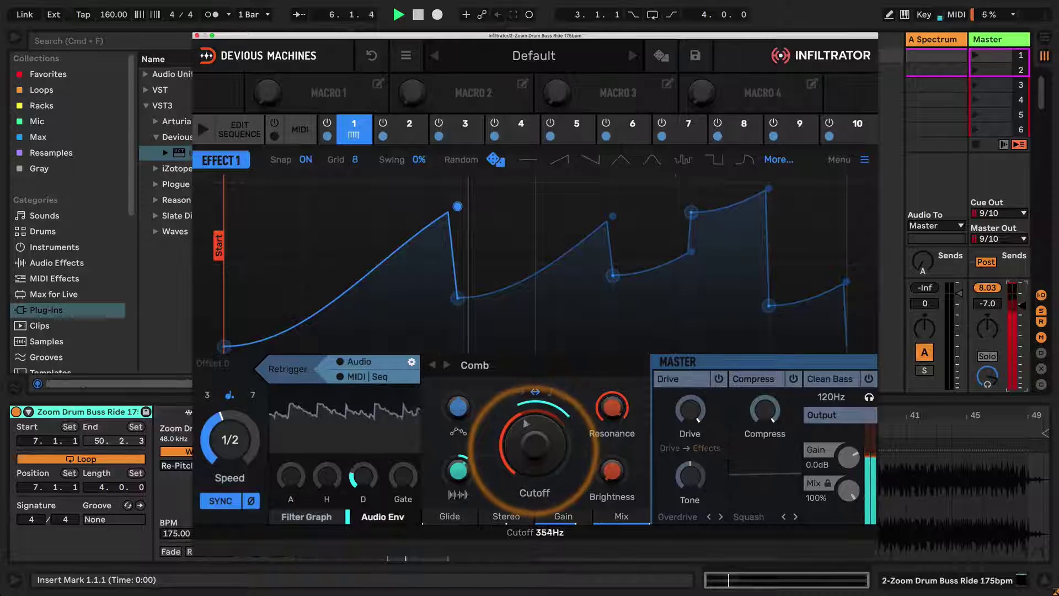
Lower the Master track's volume to -18.0 dB and try Audio Envelope Amounts of 51% and 16%
{"action": "left_click_drag", "start_coordinate": [987, 304], "coordinate": [987, 310]}
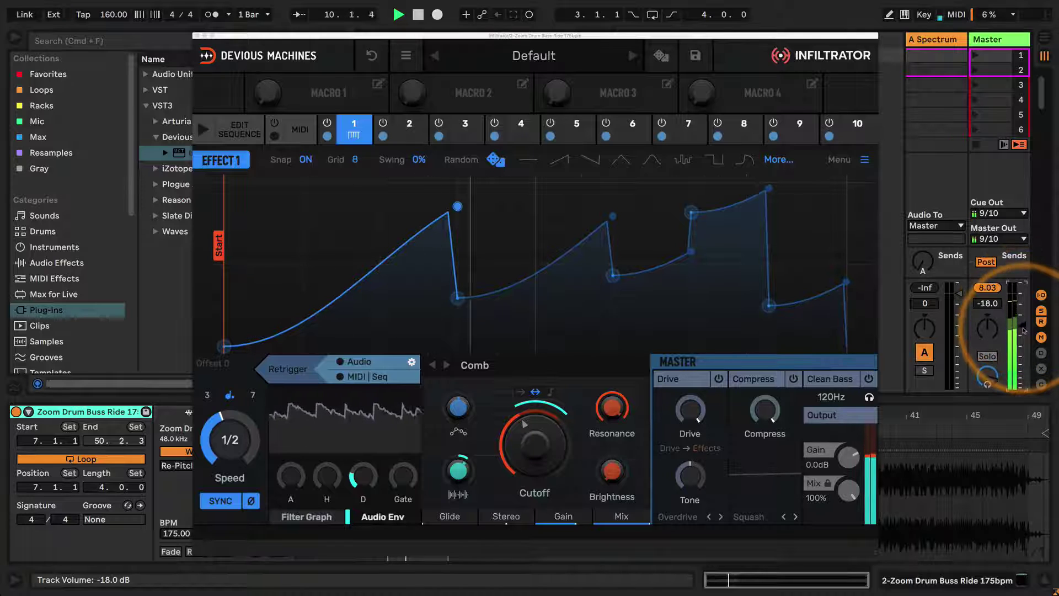
{"action": "left_click_drag", "start_coordinate": [535, 444], "coordinate": [535, 452]}
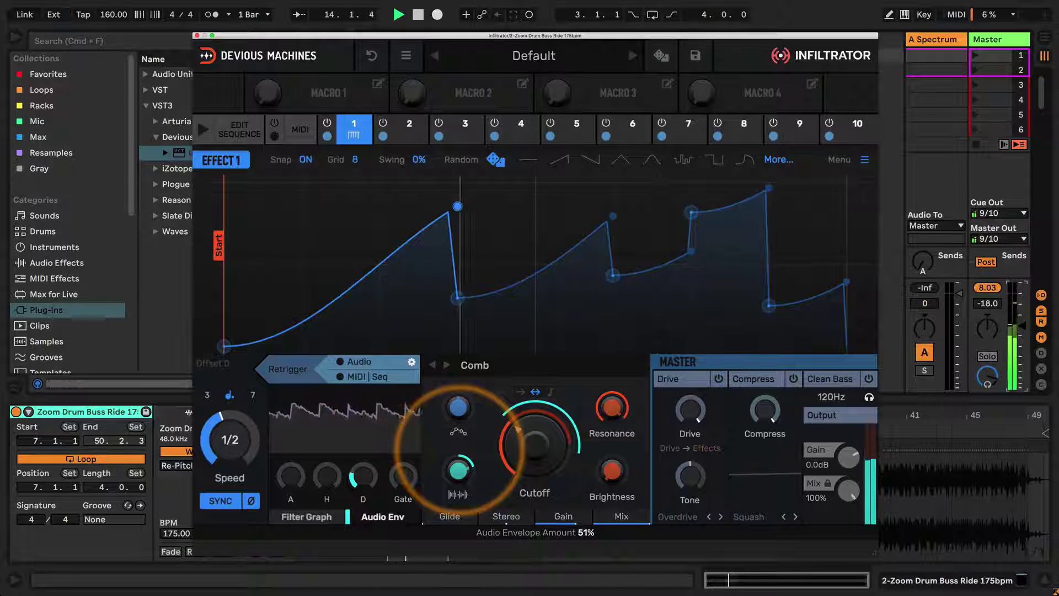
{"action": "left_click_drag", "start_coordinate": [459, 452], "coordinate": [459, 477]}
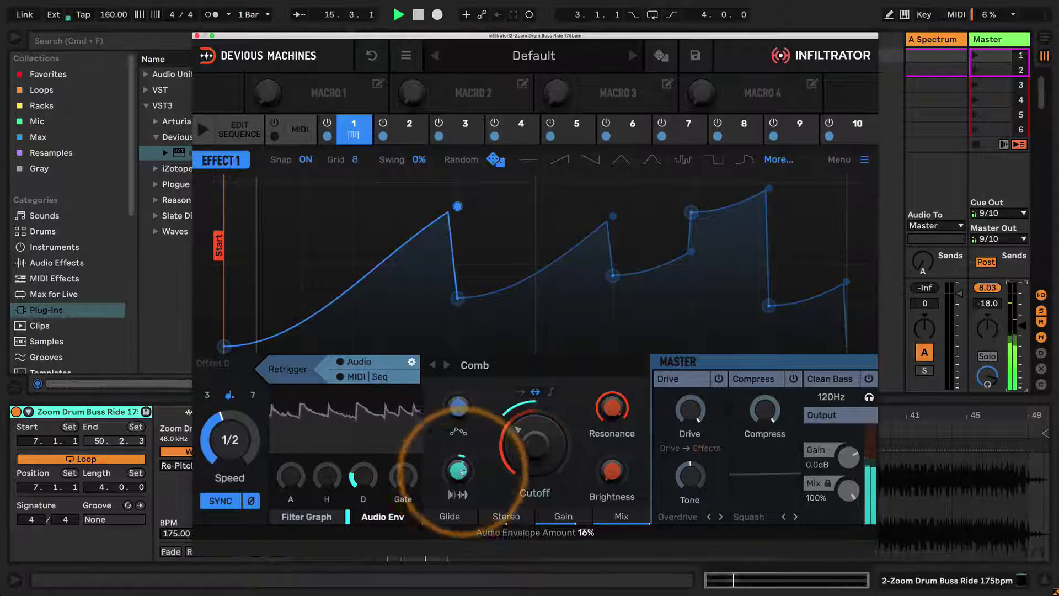
Try a 1.75 s audio envelope Decay, shorten it, add some Attack, and lower the Cutoff to 38.0 Hz with more audio modulation
{"action": "left_click_drag", "start_coordinate": [533, 446], "coordinate": [534, 446]}
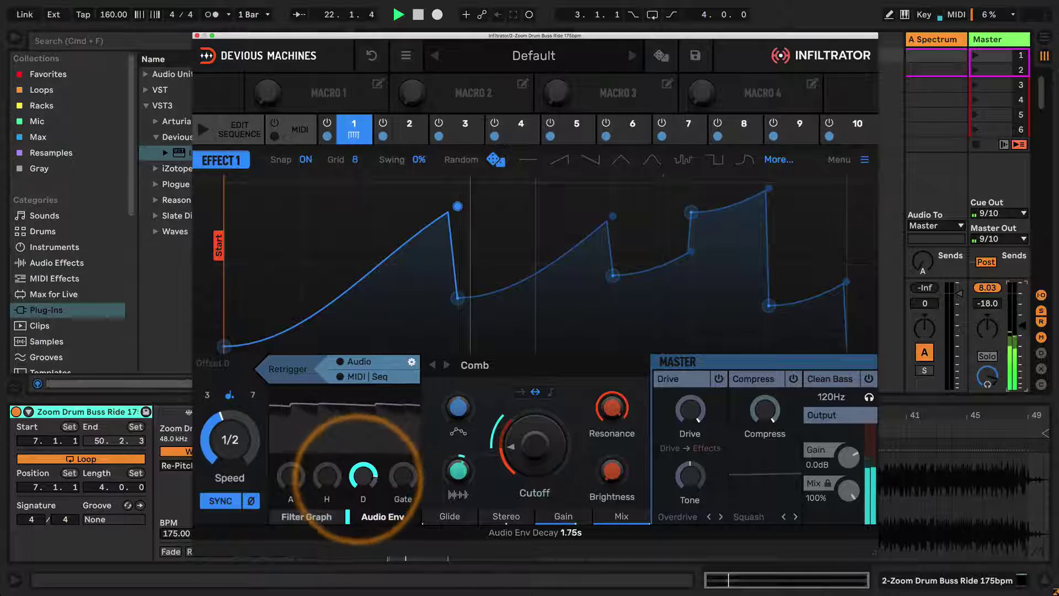
{"action": "left_click_drag", "start_coordinate": [357, 483], "coordinate": [354, 592]}
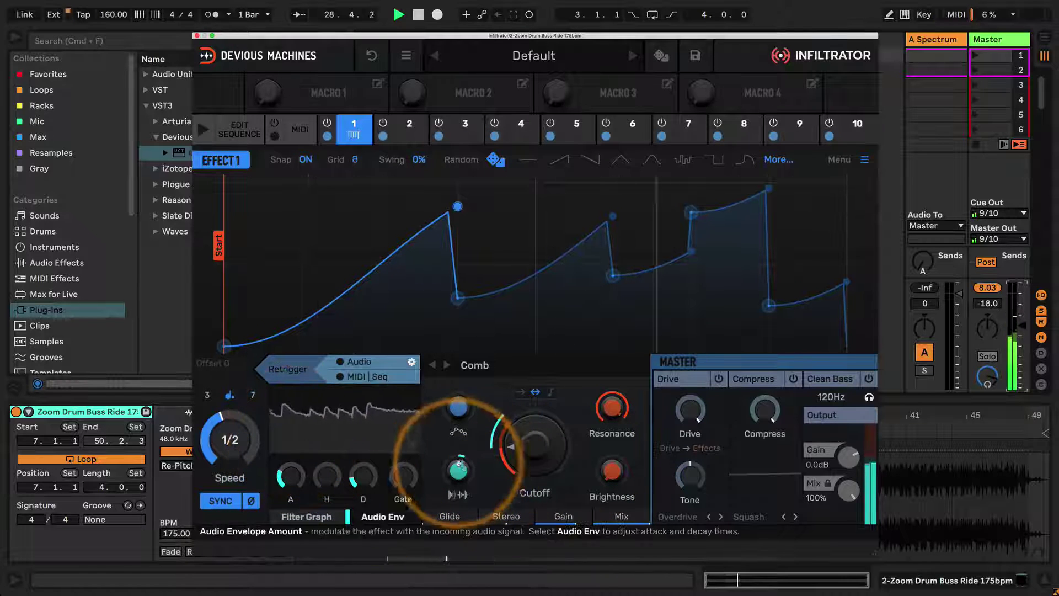
{"action": "left_click_drag", "start_coordinate": [458, 470], "coordinate": [458, 470]}
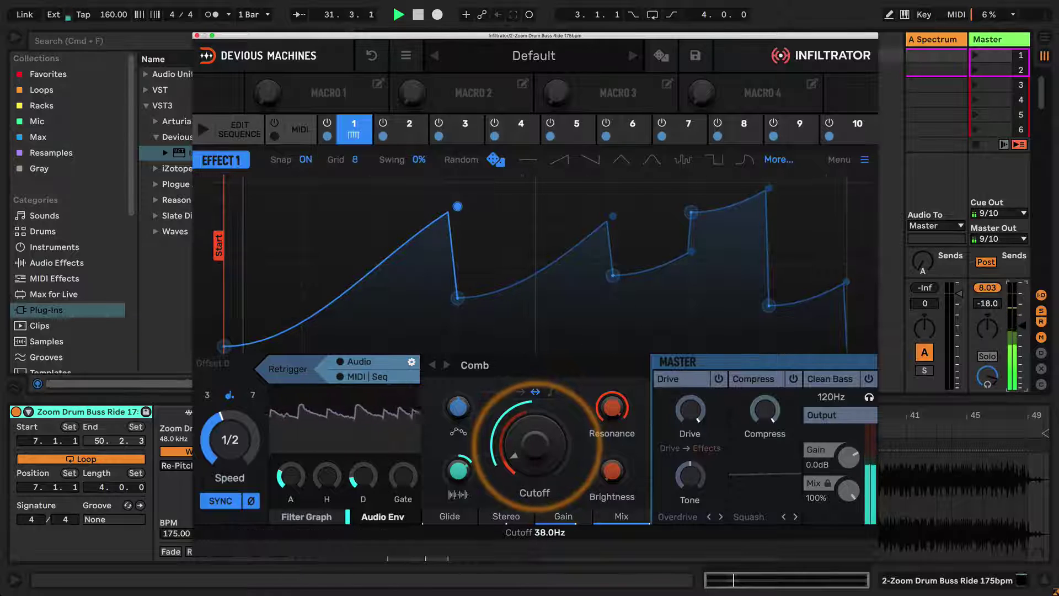
Replace the envelope with a random stepped pattern and set the Envelope Amount to 25%
{"action": "left_click", "coordinate": [683, 160]}
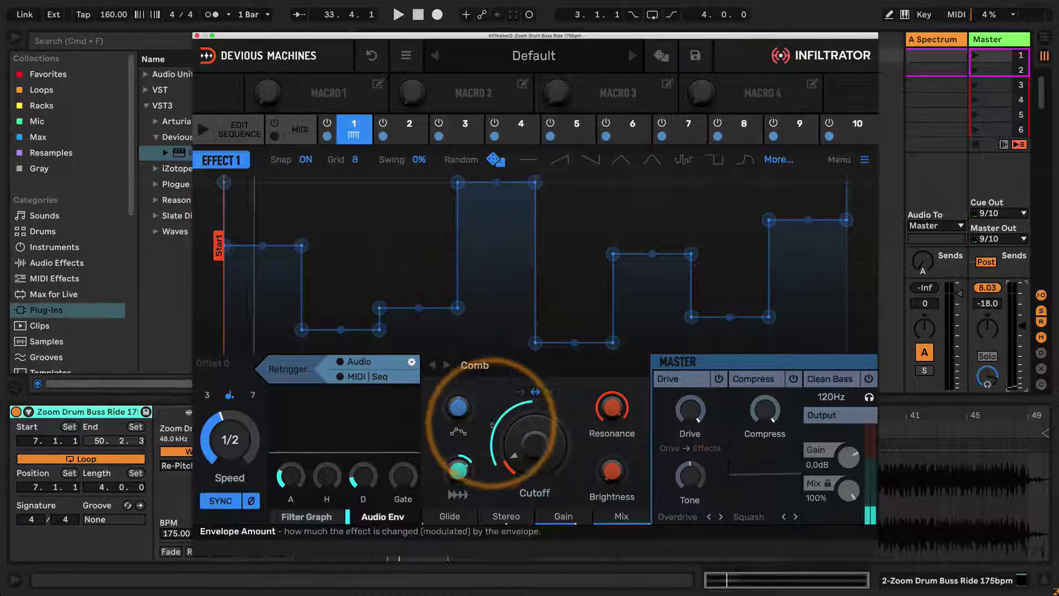
{"action": "left_click", "coordinate": [458, 407]}
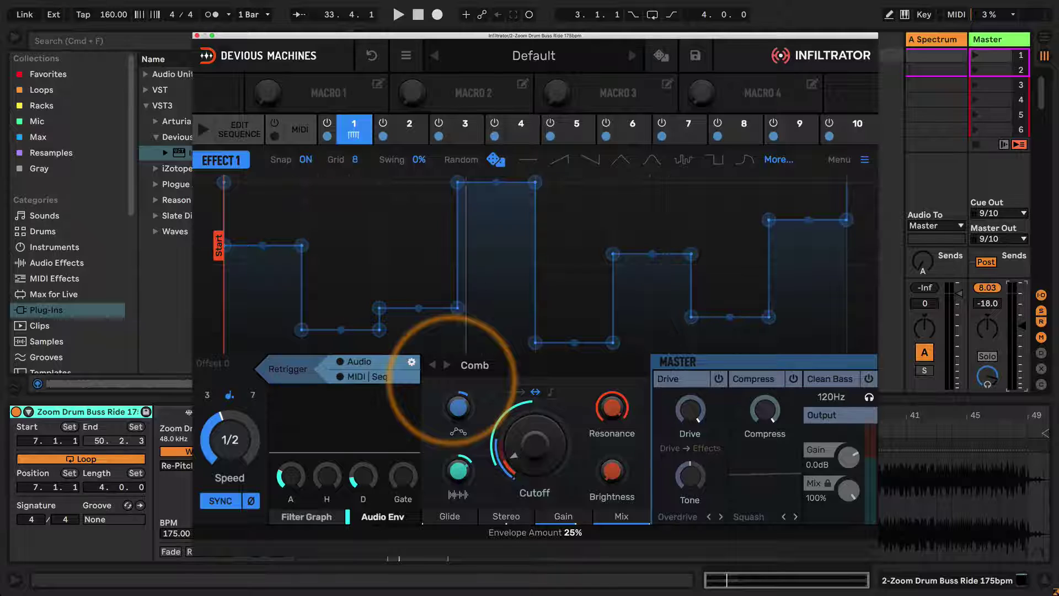
{"action": "left_click_drag", "start_coordinate": [451, 380], "coordinate": [451, 376]}
Play the drum loop, raise the Comb Cutoff to near mid position and slow the envelope Speed to 4 bars
{"action": "key", "text": "space"}
{"action": "mouse_move", "coordinate": [530, 442]}
{"action": "left_mouse_down"}
{"action": "mouse_move", "coordinate": [504, 386]}
{"action": "mouse_move", "coordinate": [532, 458]}
{"action": "left_mouse_up"}
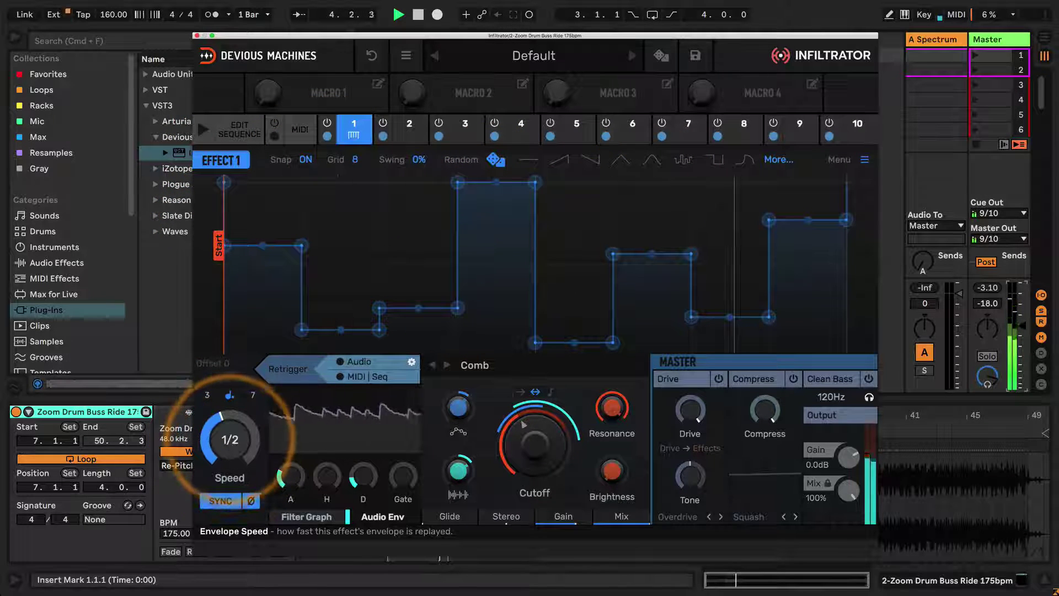
{"action": "left_click_drag", "start_coordinate": [231, 439], "coordinate": [213, 556]}
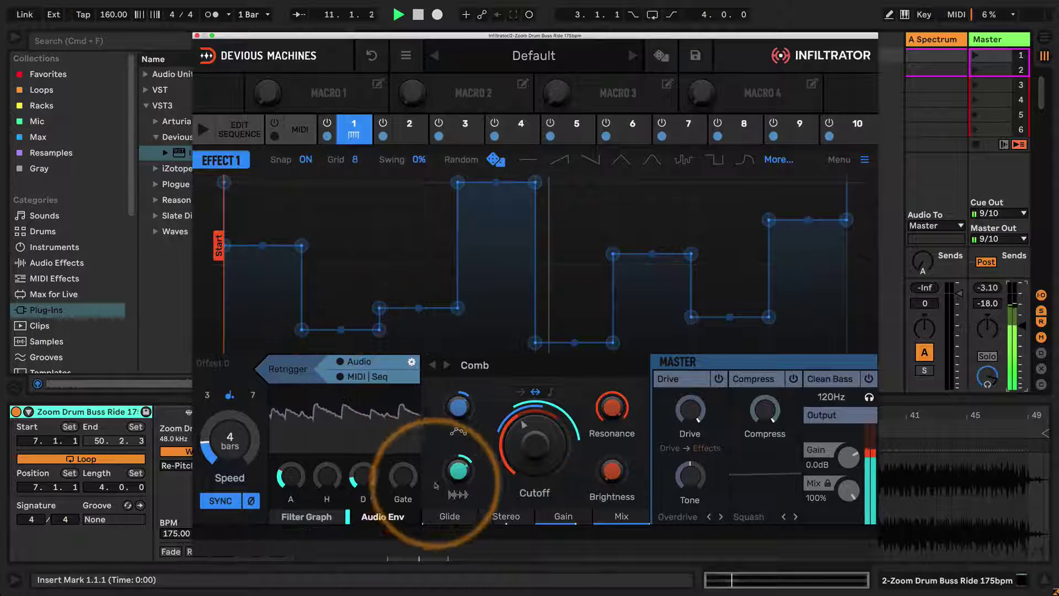
Lower the Comb Cutoff, set the Resonance to 100% and adjust the Brightness while the loop plays
{"action": "left_click_drag", "start_coordinate": [493, 436], "coordinate": [557, 458]}
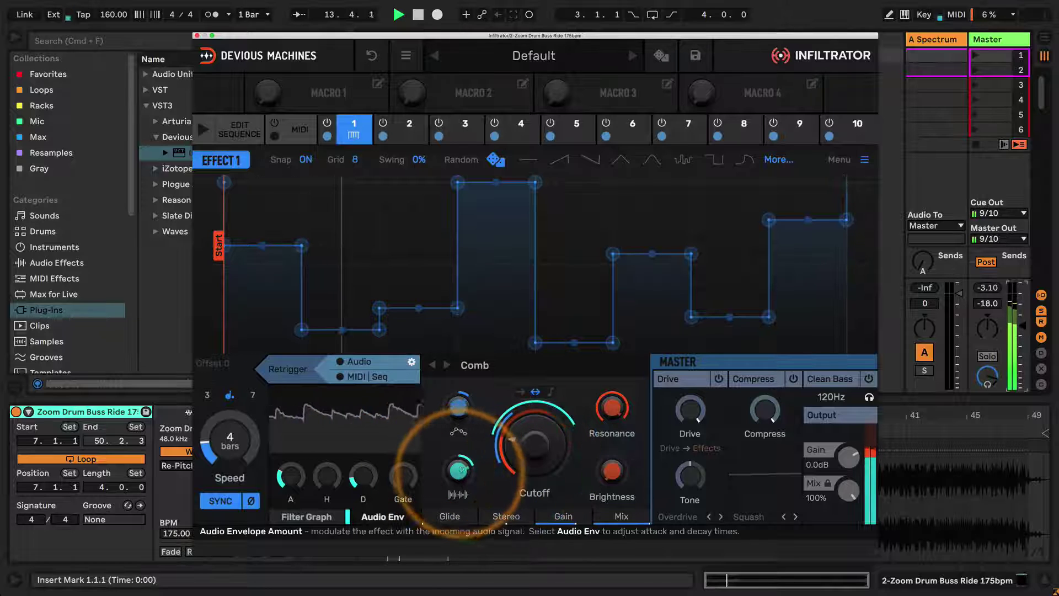
{"action": "left_click_drag", "start_coordinate": [492, 442], "coordinate": [468, 450]}
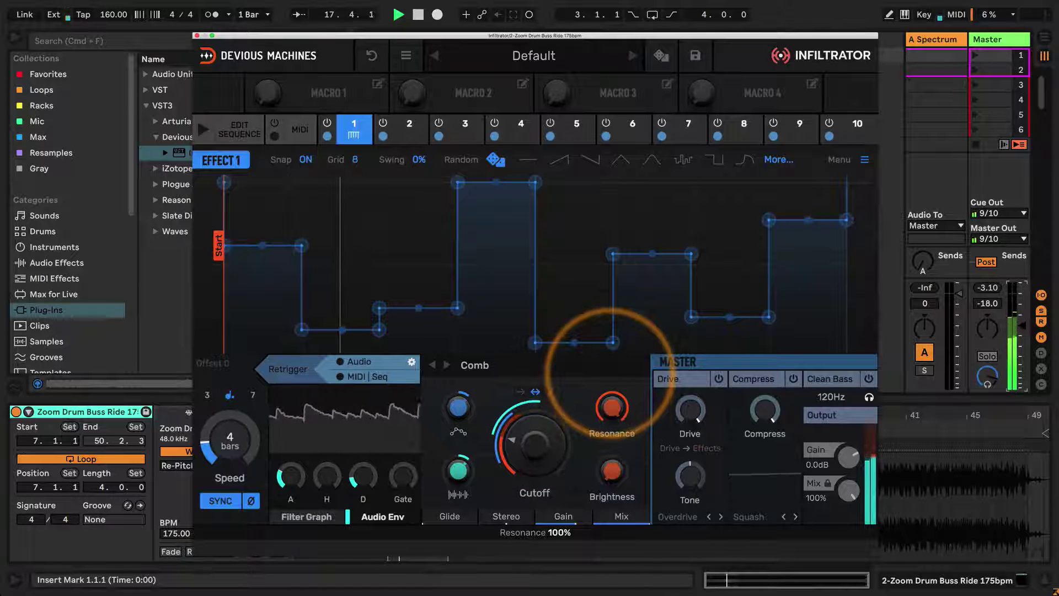
{"action": "left_click_drag", "start_coordinate": [612, 468], "coordinate": [590, 378]}
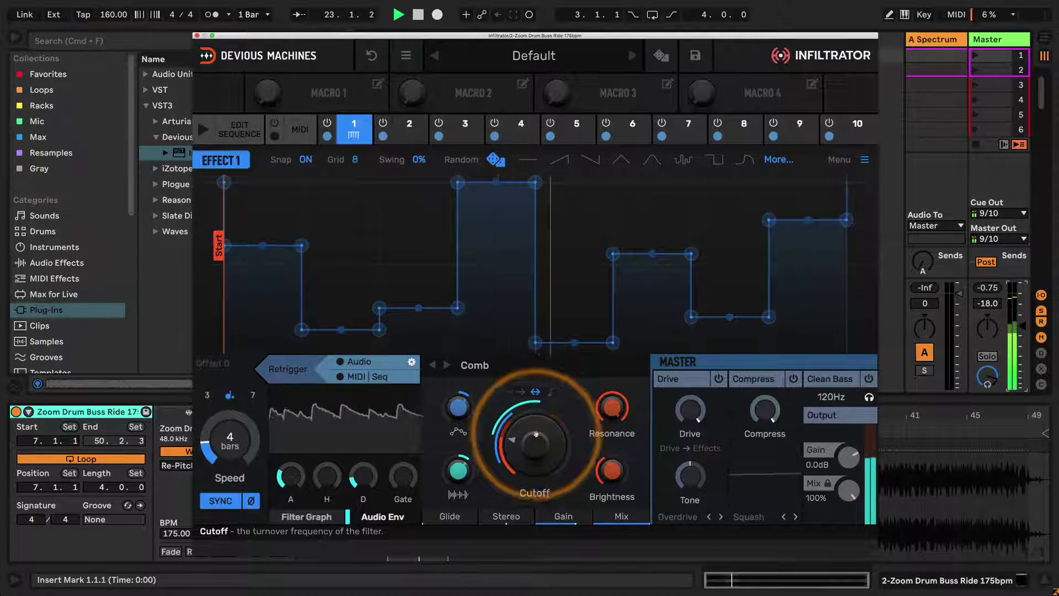
{"action": "left_click_drag", "start_coordinate": [534, 437], "coordinate": [536, 442]}
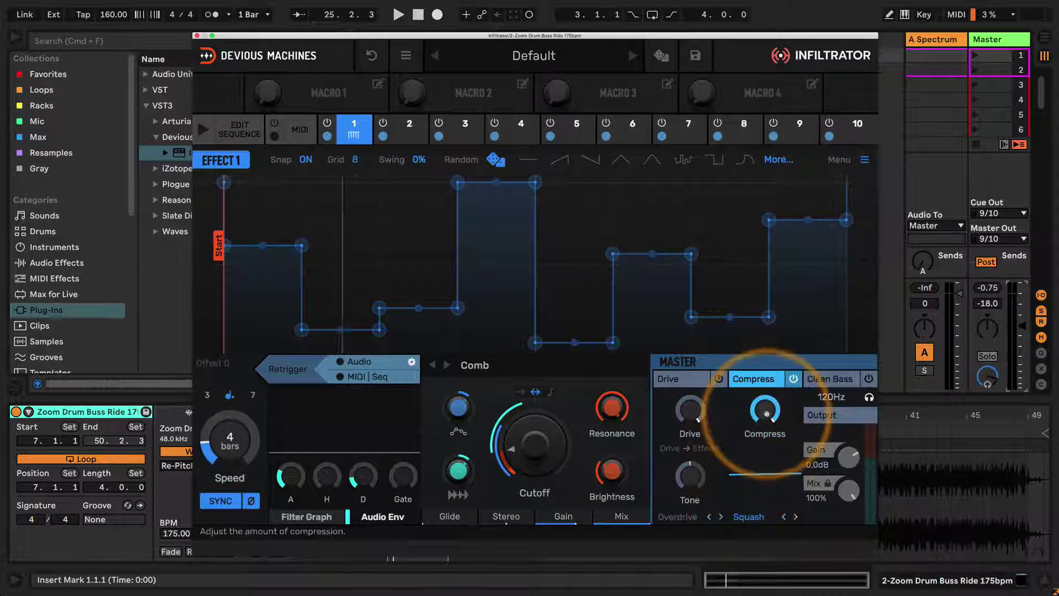
Enable the master Compress section in Squash mode, set its amount to 100% and play the loop
{"action": "left_click_drag", "start_coordinate": [763, 411], "coordinate": [763, 410]}
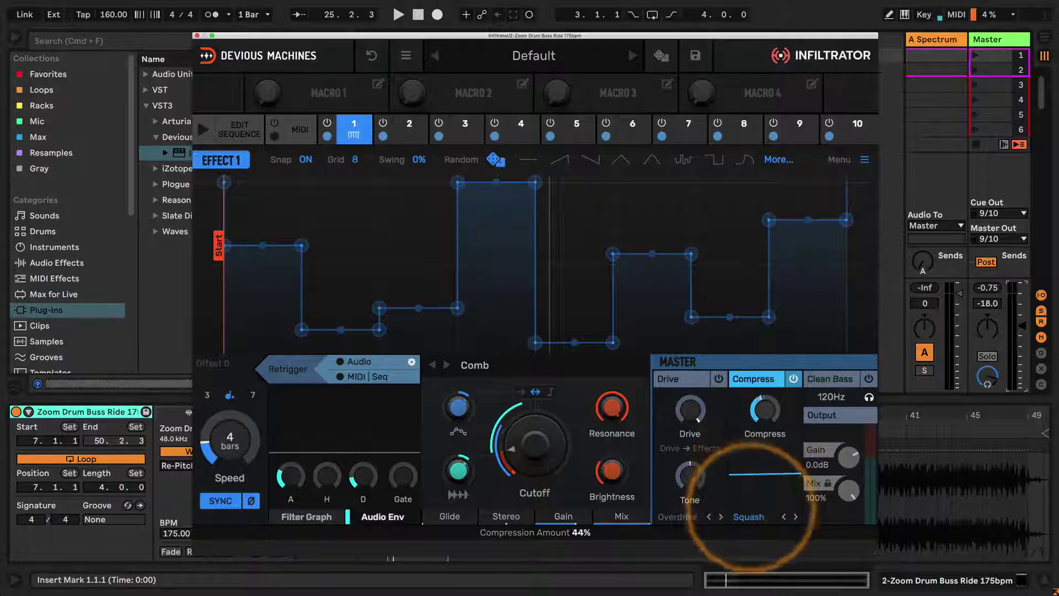
{"action": "left_click_drag", "start_coordinate": [752, 505], "coordinate": [723, 458]}
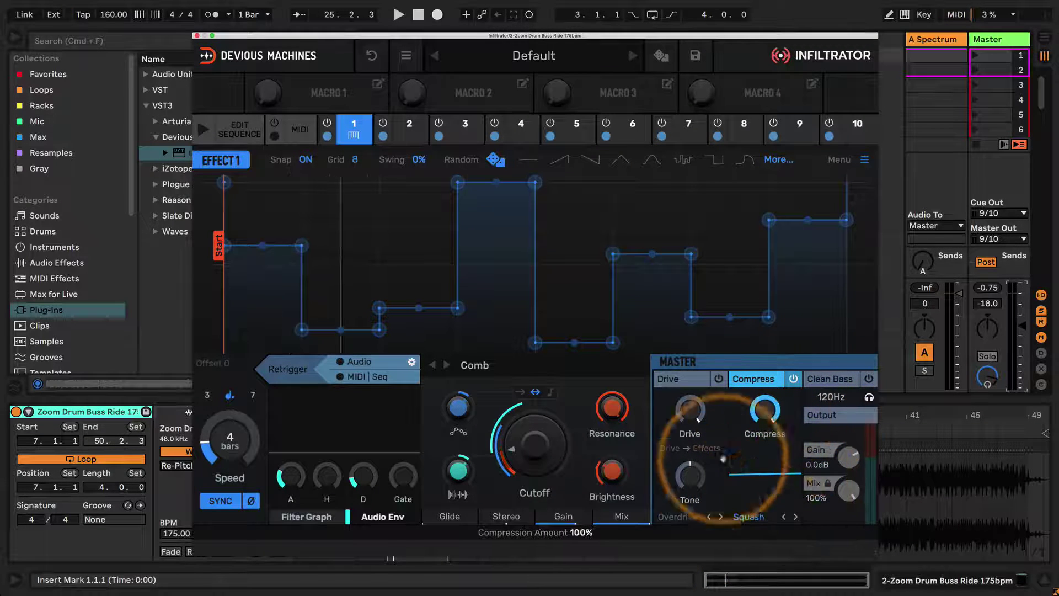
{"action": "left_click", "coordinate": [749, 516]}
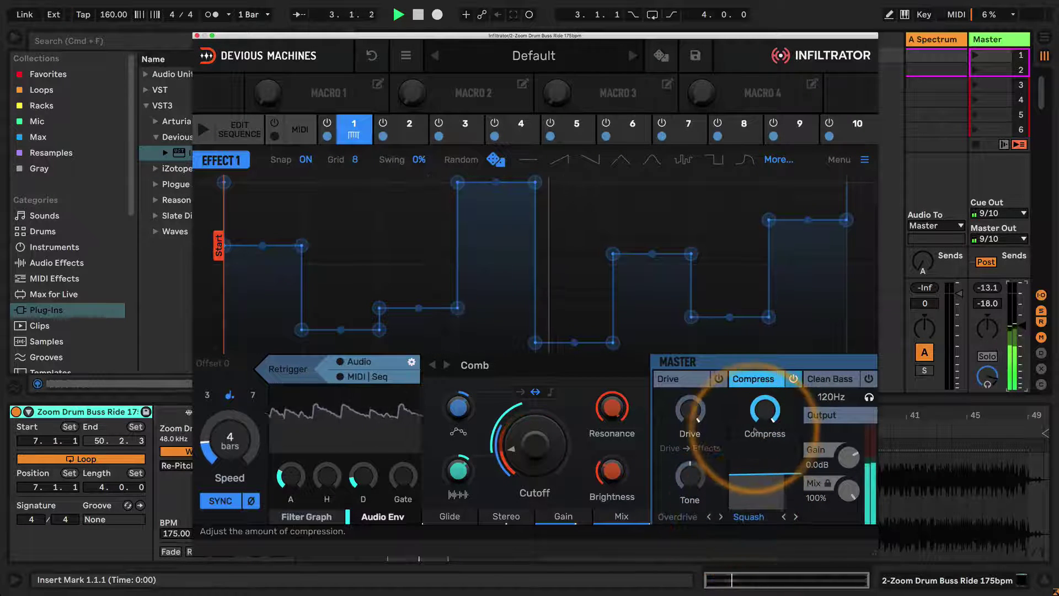
Raise the Master track's volume to -12.0 dB and compare Compress amounts of 34% and 100%
{"action": "left_click_drag", "start_coordinate": [1021, 325], "coordinate": [1021, 322]}
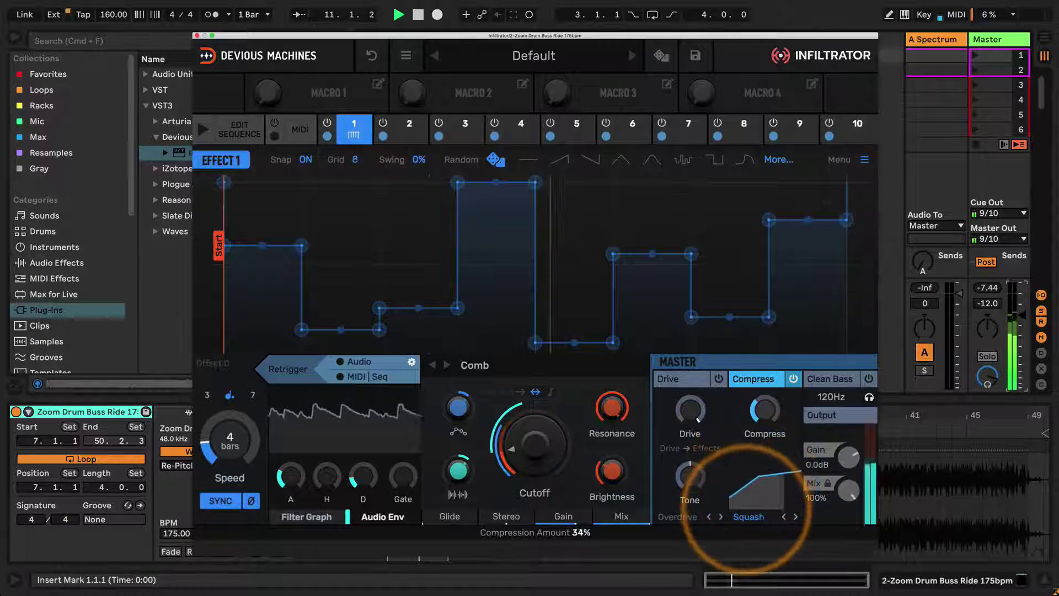
{"action": "left_click_drag", "start_coordinate": [740, 492], "coordinate": [777, 437]}
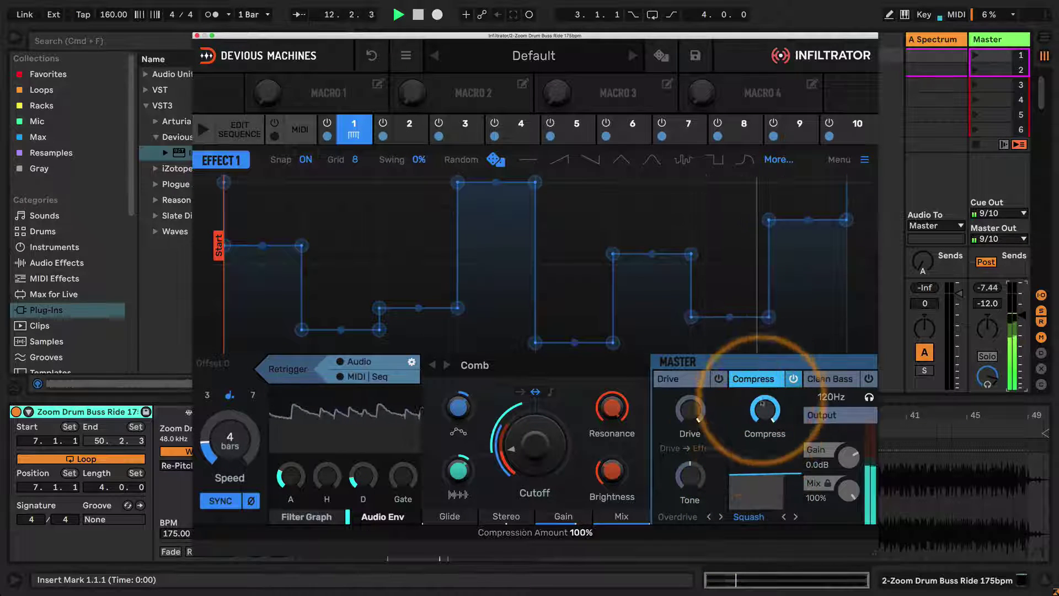
Try the Overkill compressor mode on the loop and return to Squash
{"action": "left_click", "coordinate": [750, 517]}
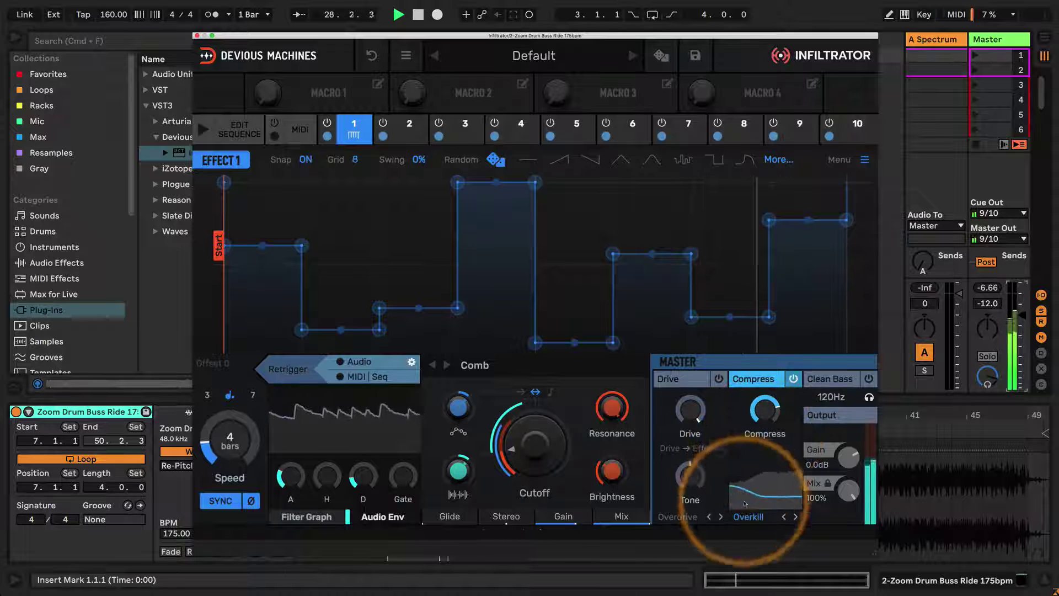
{"action": "left_click", "coordinate": [749, 517]}
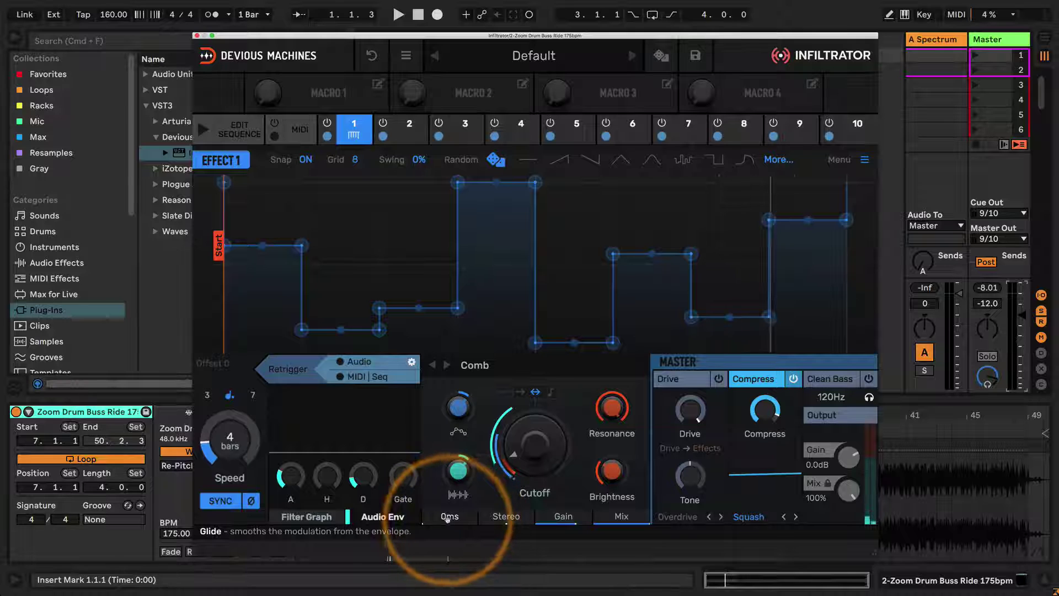
Increase the Comb's Glide, reduce the Audio Envelope Amount to zero and play the drum loop
{"action": "left_click_drag", "start_coordinate": [450, 518], "coordinate": [415, 541]}
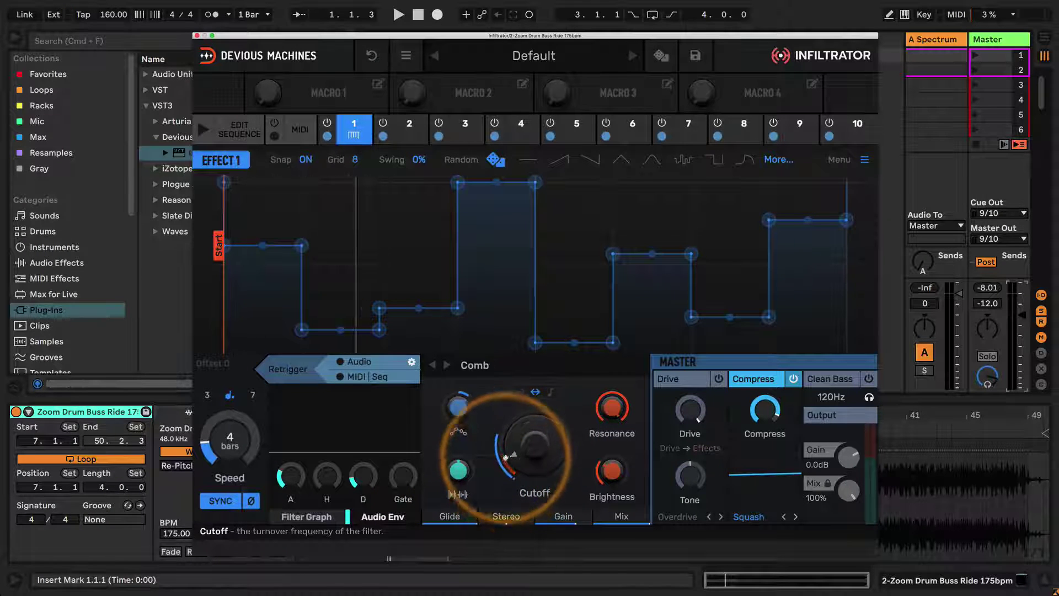
{"action": "key", "text": "space"}
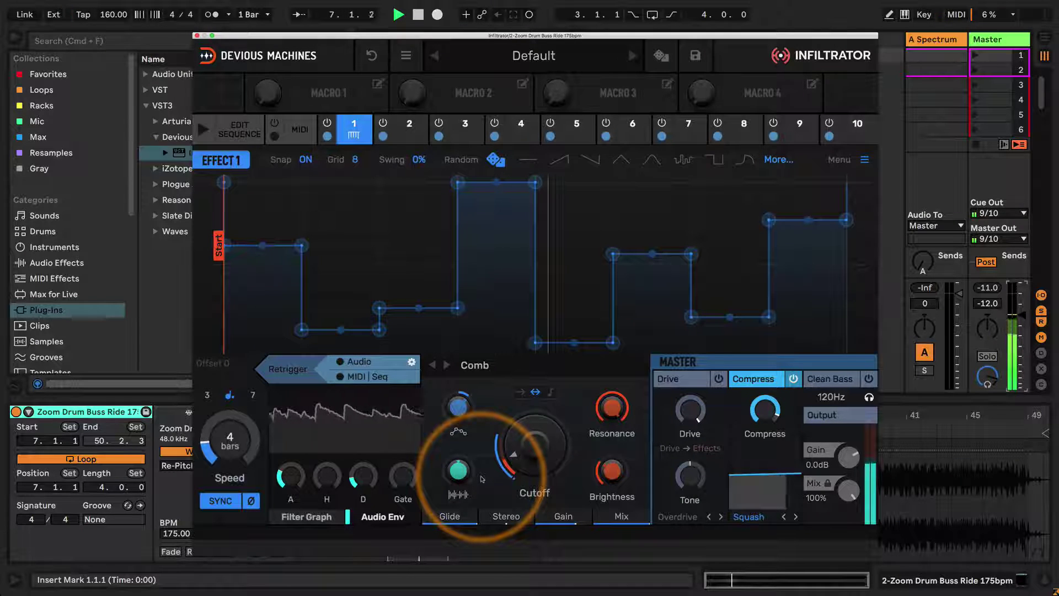
Turn down the Comb's Glide and replace the vertical rise to the envelope's highest step with a concave upward curve
{"action": "left_click_drag", "start_coordinate": [482, 479], "coordinate": [431, 543]}
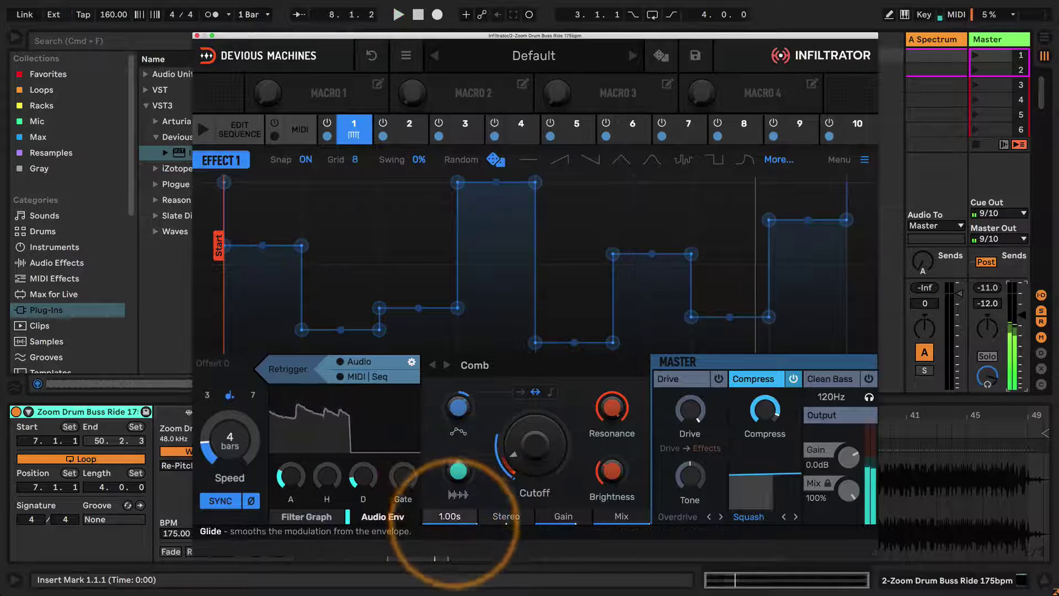
{"action": "right_click", "coordinate": [458, 307]}
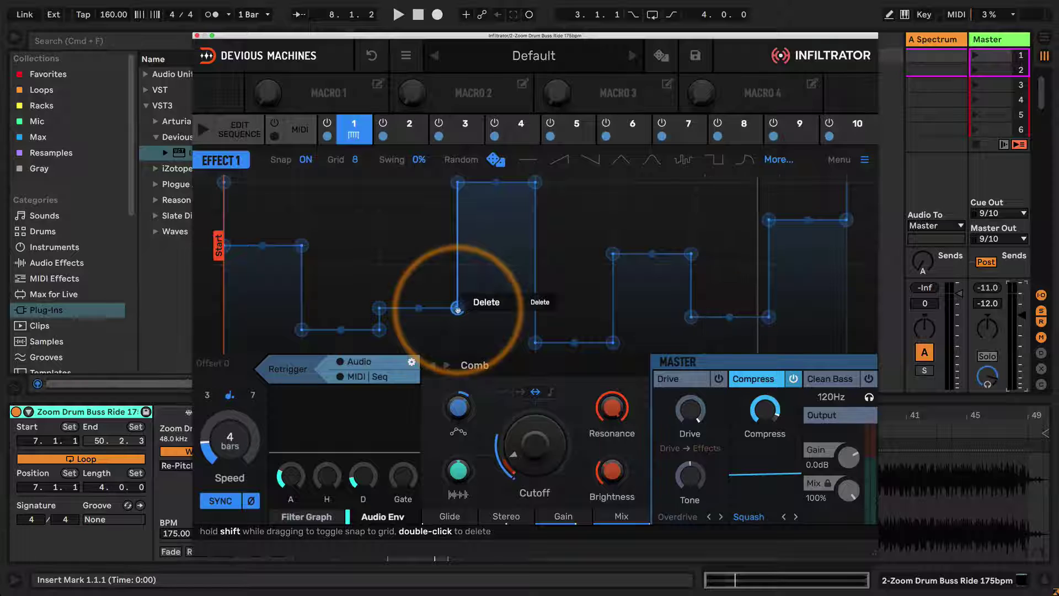
{"action": "left_click", "coordinate": [486, 302]}
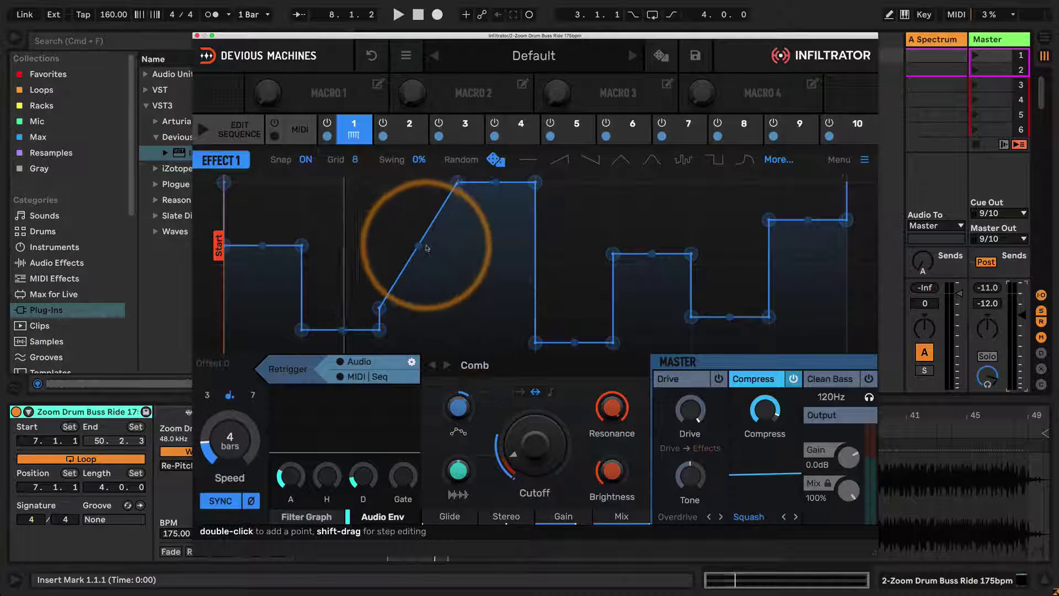
{"action": "left_click_drag", "start_coordinate": [426, 248], "coordinate": [418, 286]}
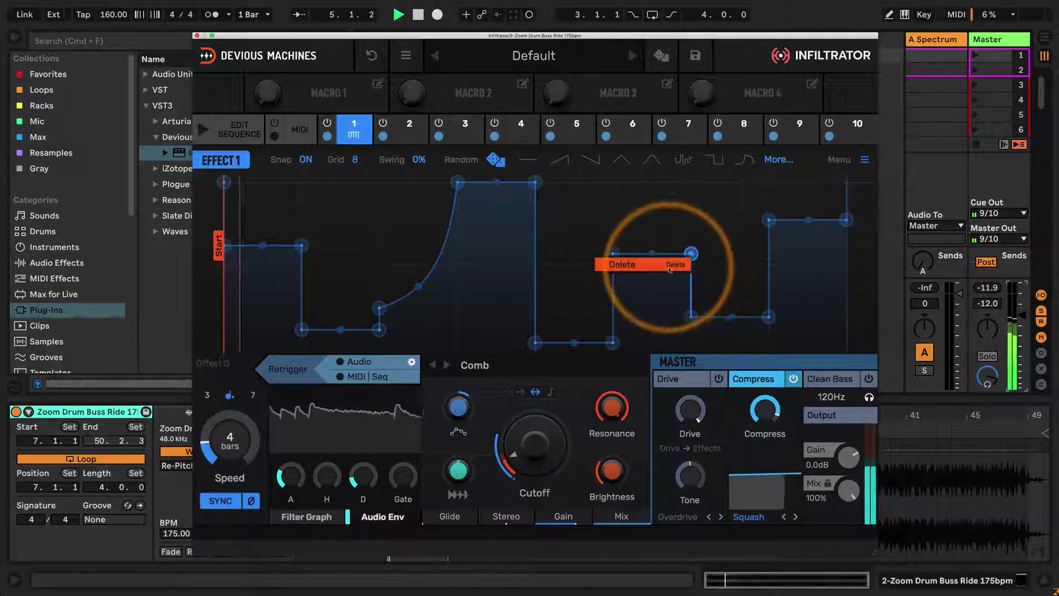
Reshape the envelope's last three steps into curves by deleting two edge points and lowering the end point near the bottom
{"action": "left_click", "coordinate": [677, 264]}
{"action": "left_click_drag", "start_coordinate": [652, 288], "coordinate": [619, 341]}
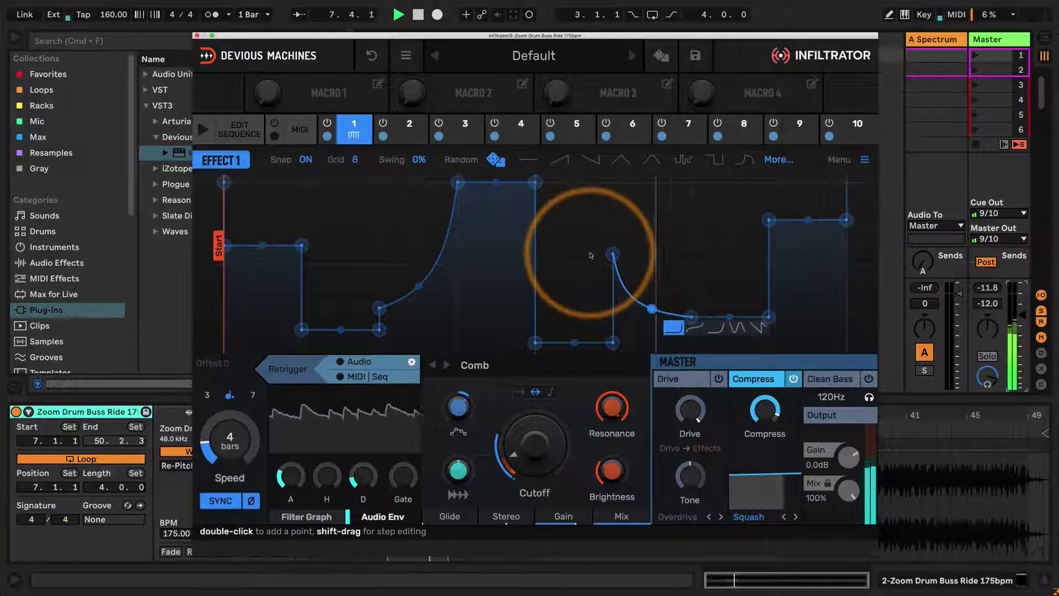
{"action": "double_click", "coordinate": [768, 318]}
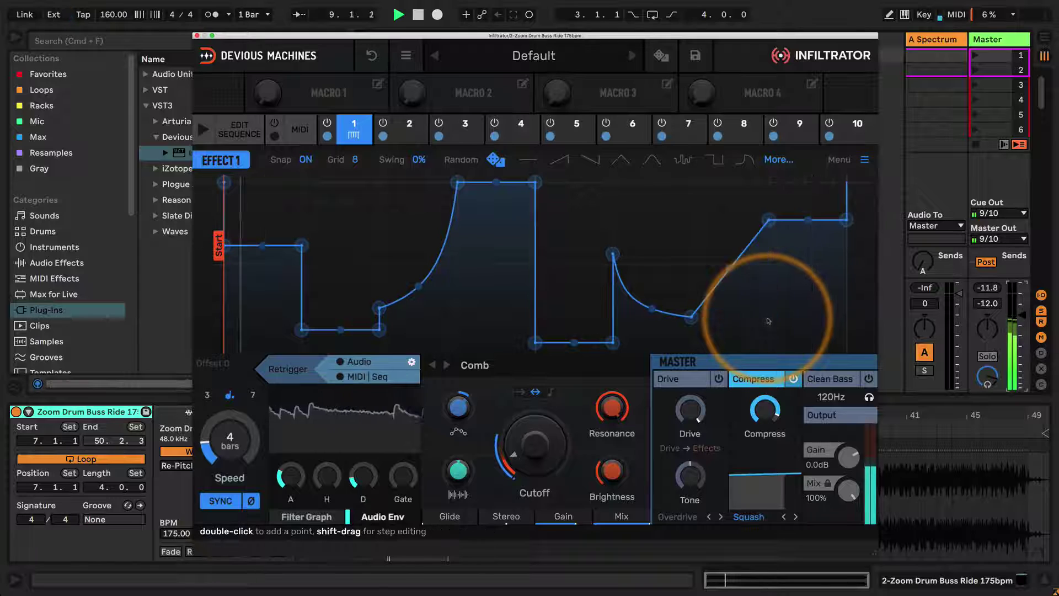
{"action": "left_click_drag", "start_coordinate": [730, 269], "coordinate": [702, 312]}
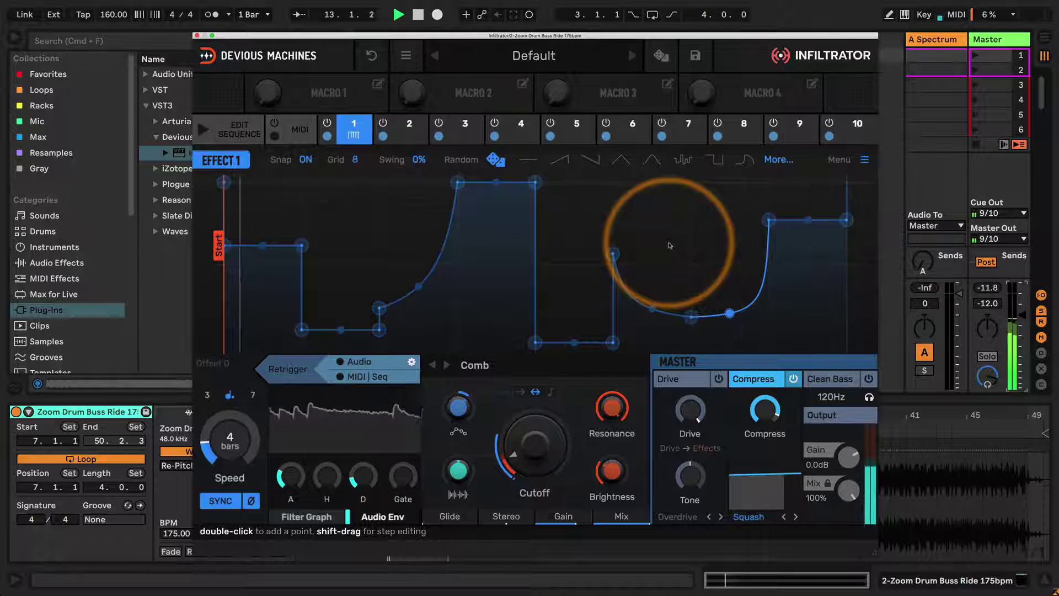
{"action": "left_click_drag", "start_coordinate": [845, 220], "coordinate": [847, 336]}
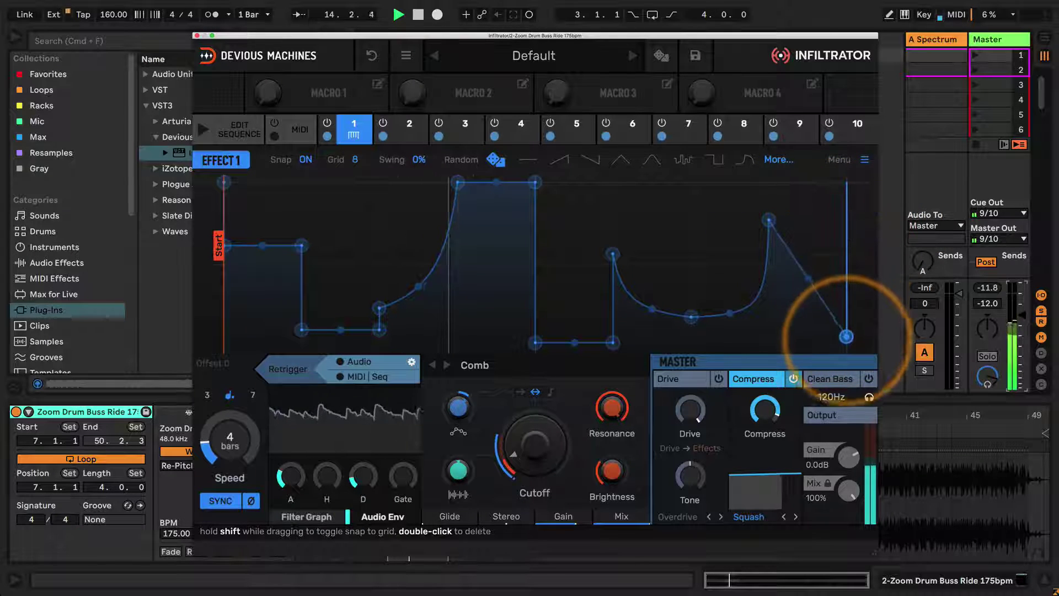
{"action": "left_click_drag", "start_coordinate": [808, 279], "coordinate": [808, 235]}
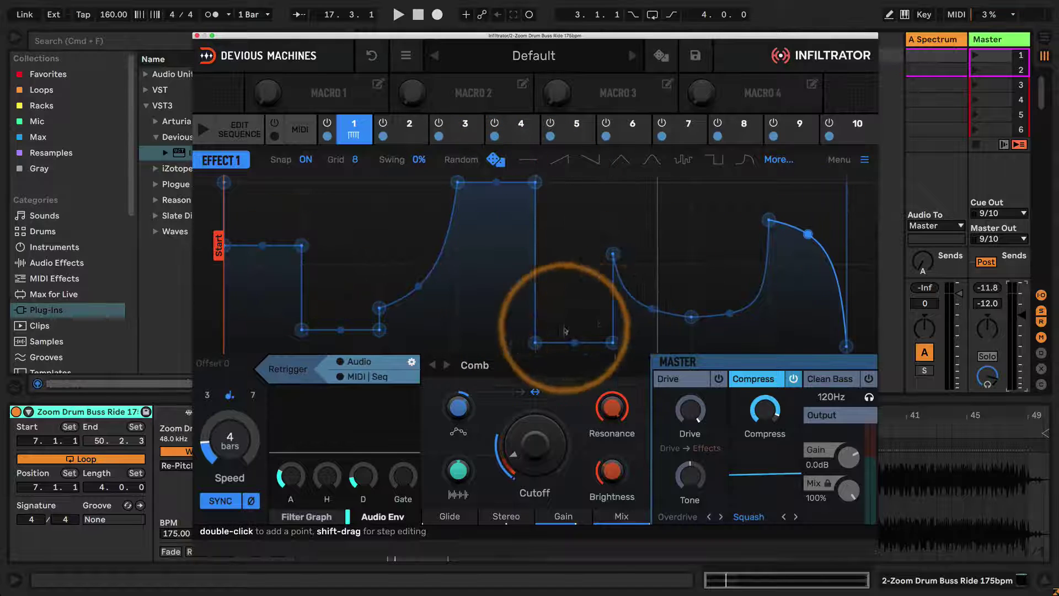
Try the Formant and Frequency Shift effects in place of Comb with the same envelope
{"action": "left_click", "coordinate": [489, 366]}
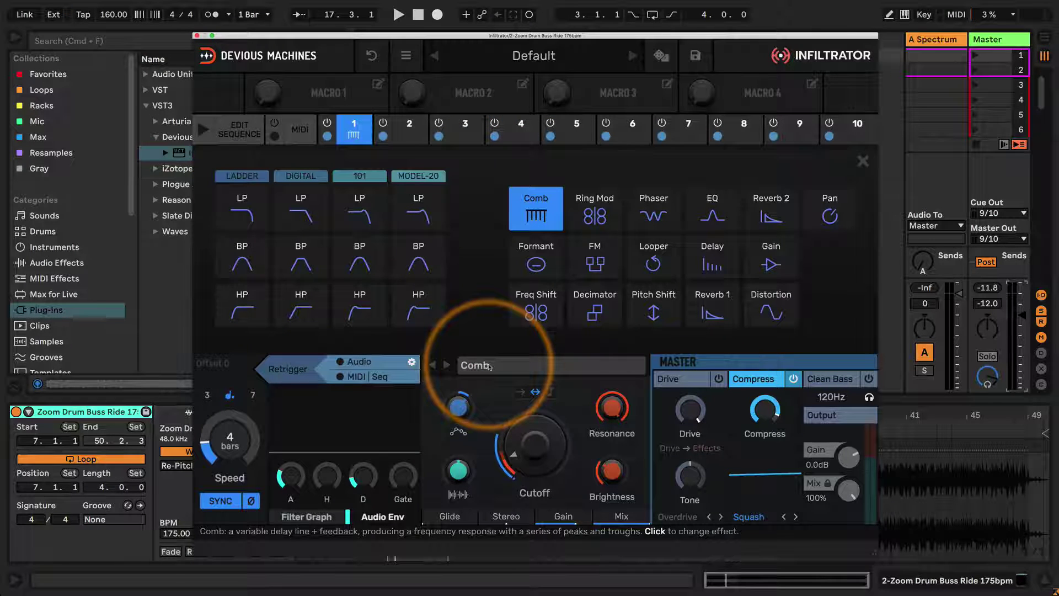
{"action": "left_click", "coordinate": [536, 258]}
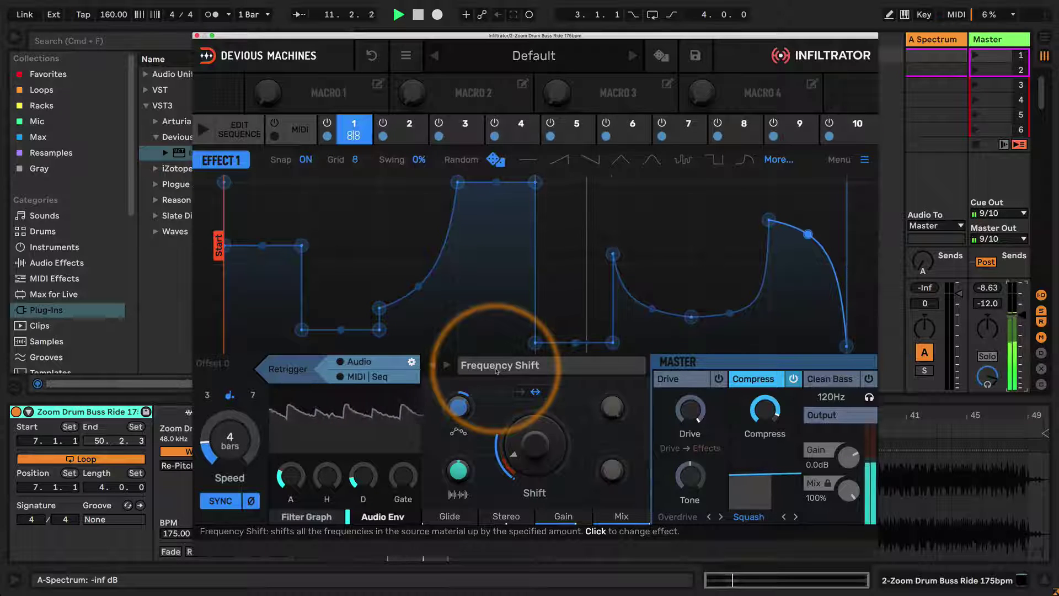
Clear Effect 1 and load Reverb 2 into the empty slot
{"action": "left_click", "coordinate": [852, 159]}
{"action": "mouse_move", "coordinate": [824, 204]}
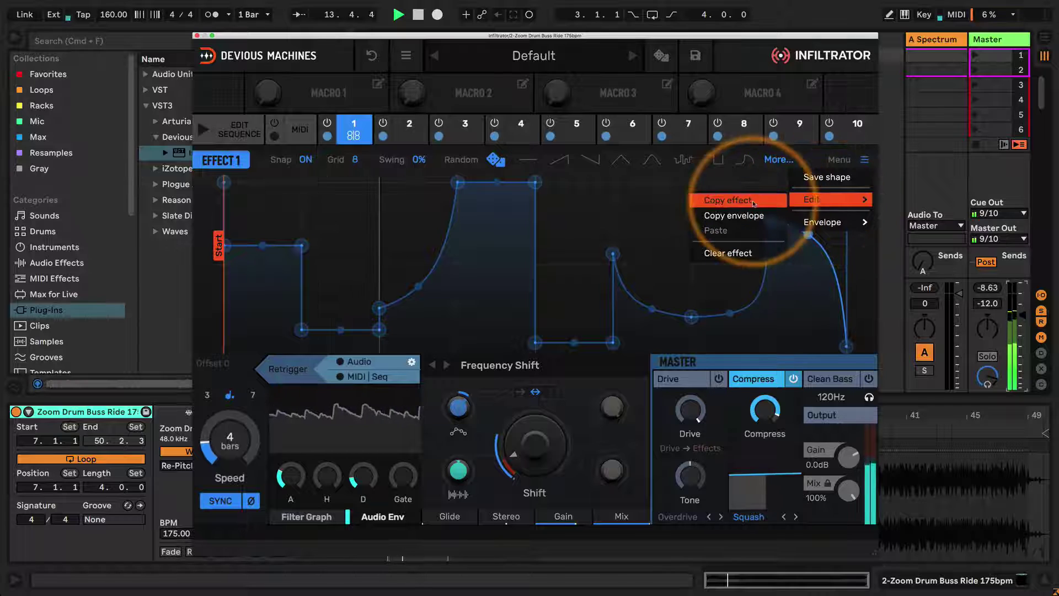
{"action": "left_click", "coordinate": [724, 252]}
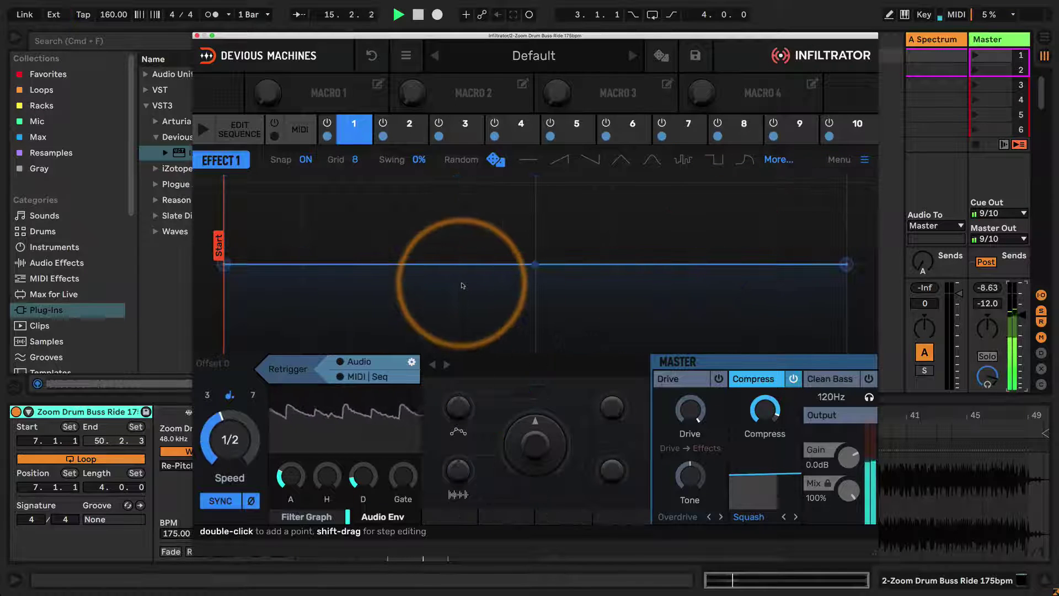
{"action": "left_click", "coordinate": [353, 132]}
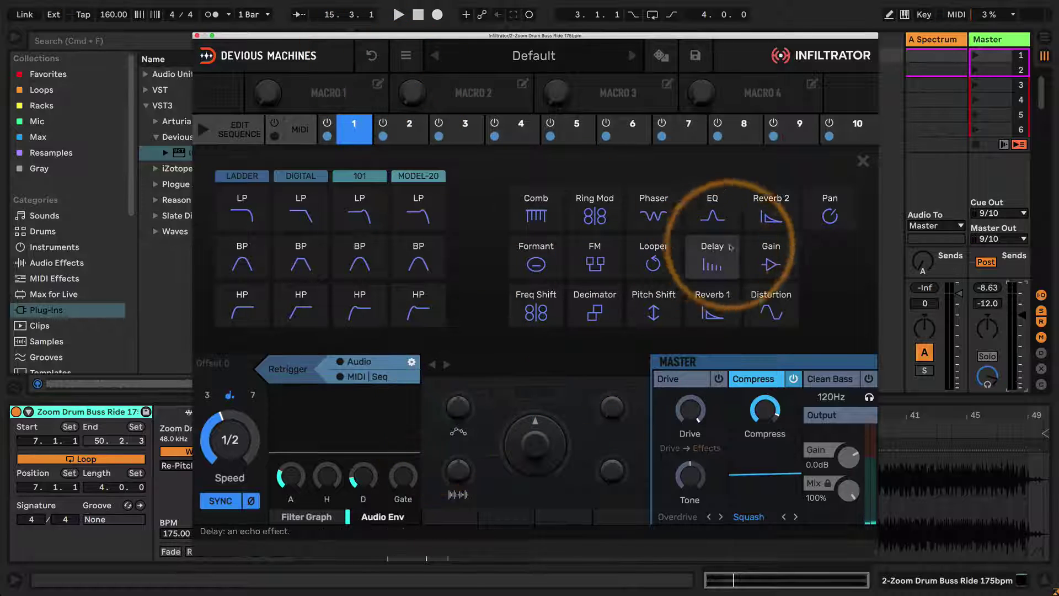
{"action": "left_click", "coordinate": [771, 213]}
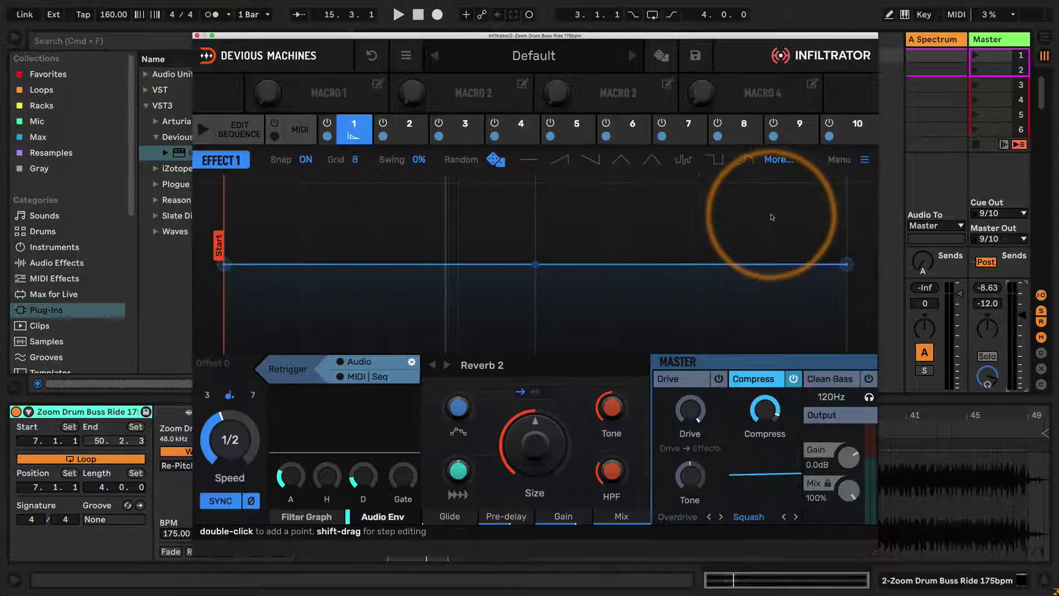
Play the drum loop through Reverb 2 while adjusting its Size, and stop playback
{"action": "key", "text": "space"}
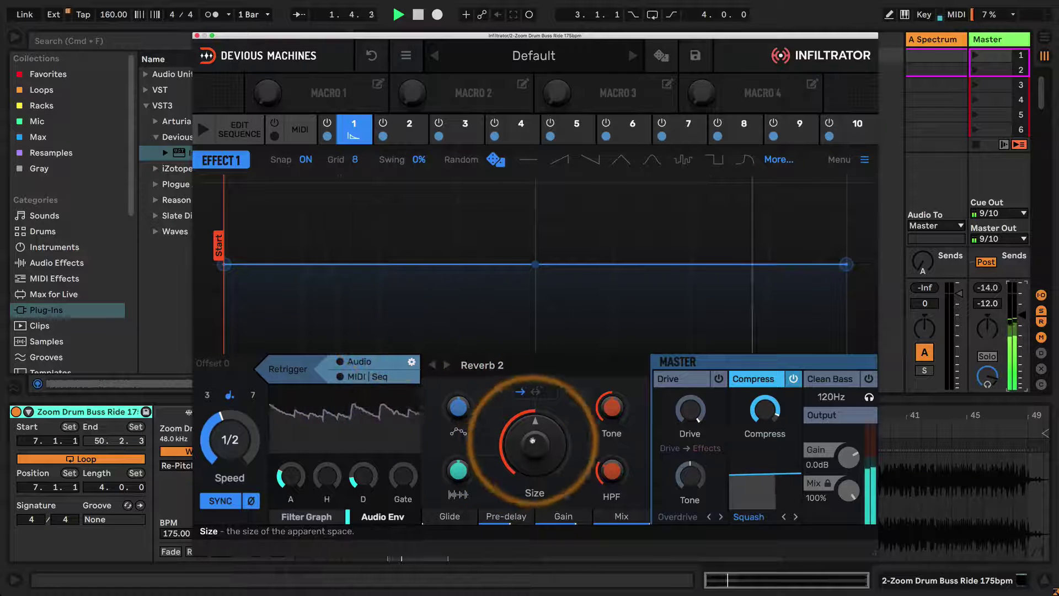
{"action": "mouse_move", "coordinate": [532, 440]}
{"action": "left_mouse_down"}
{"action": "mouse_move", "coordinate": [508, 524]}
{"action": "mouse_move", "coordinate": [527, 519]}
{"action": "mouse_move", "coordinate": [535, 430]}
{"action": "mouse_move", "coordinate": [501, 350]}
{"action": "mouse_move", "coordinate": [548, 370]}
{"action": "mouse_move", "coordinate": [538, 393]}
{"action": "mouse_move", "coordinate": [535, 513]}
{"action": "mouse_move", "coordinate": [521, 508]}
{"action": "mouse_move", "coordinate": [538, 444]}
{"action": "mouse_move", "coordinate": [524, 441]}
{"action": "left_mouse_up"}
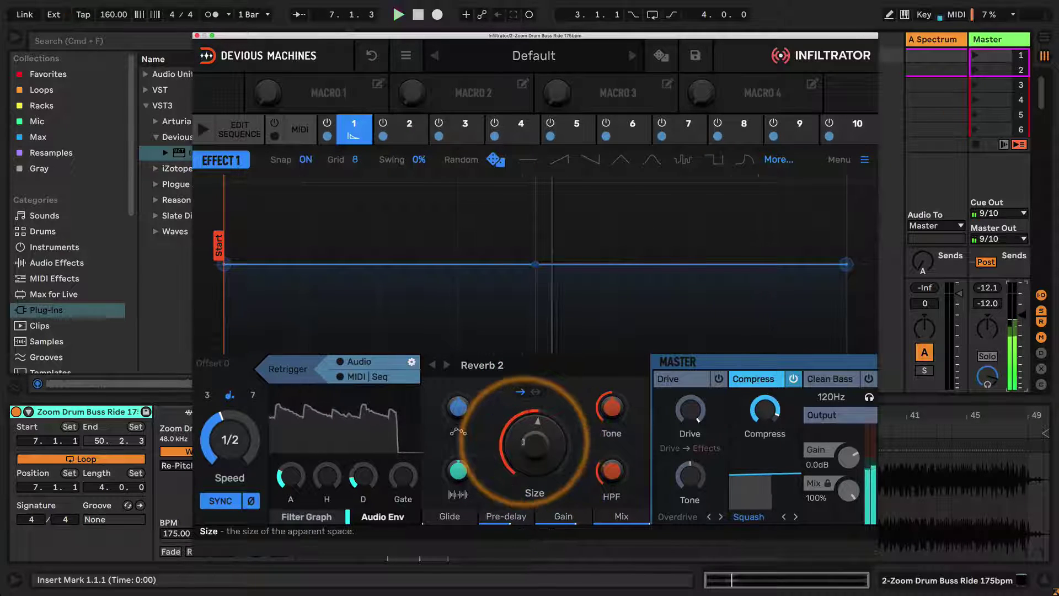
{"action": "key", "text": "space"}
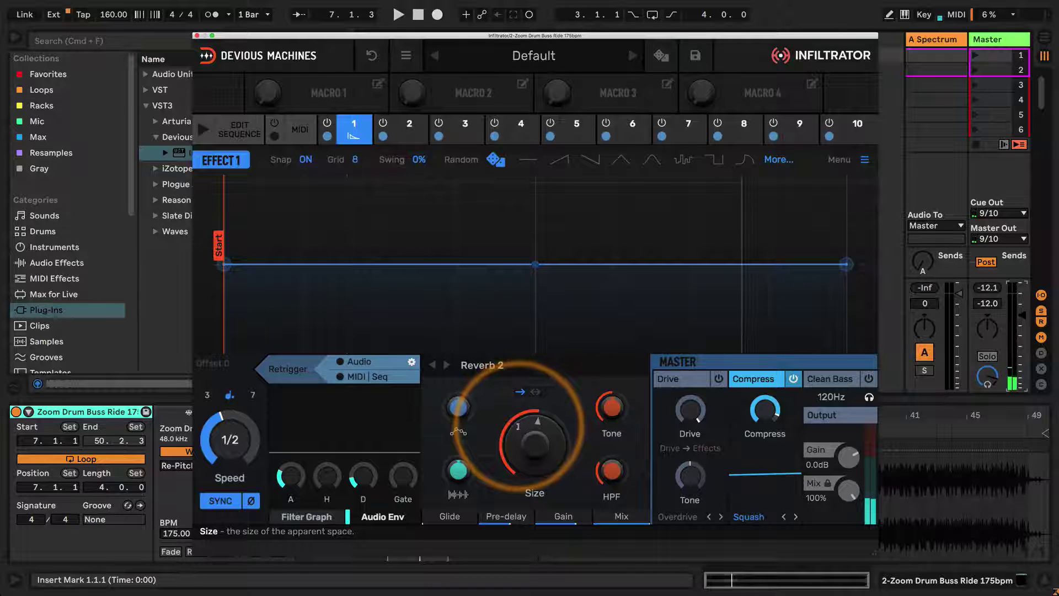
{"action": "key", "text": "space"}
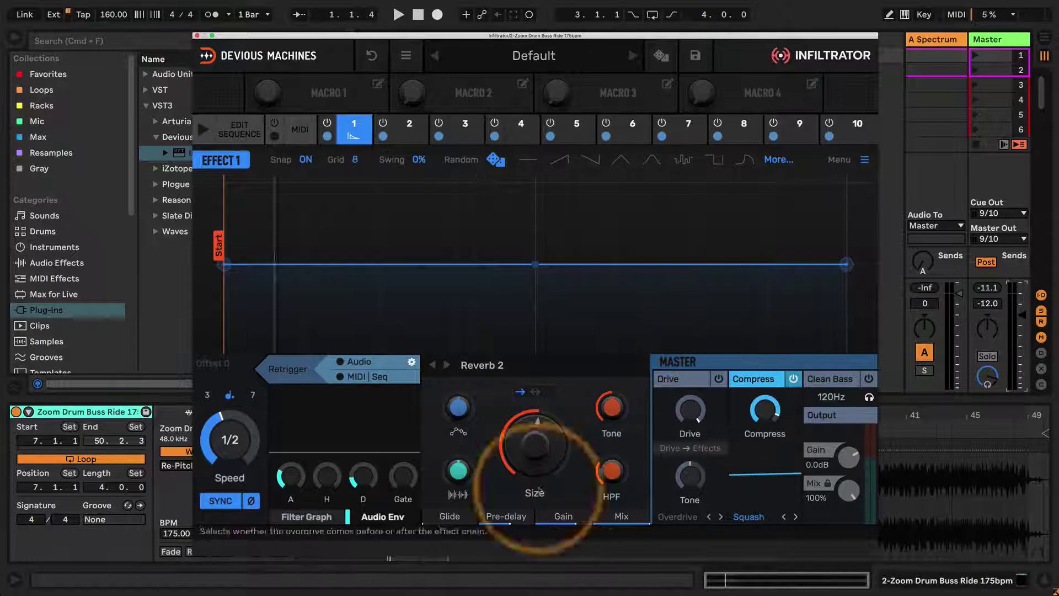
Assign Macro 1 to raise the Size of Reverb 2 in Effect 1 up to its maximum
{"action": "left_click", "coordinate": [354, 129]}
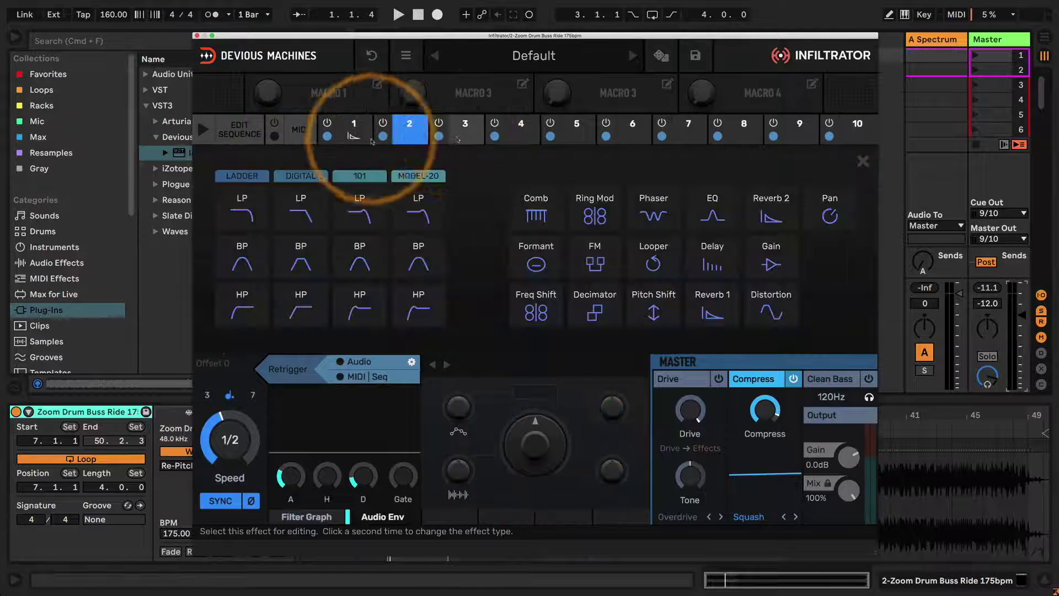
{"action": "left_click", "coordinate": [450, 343]}
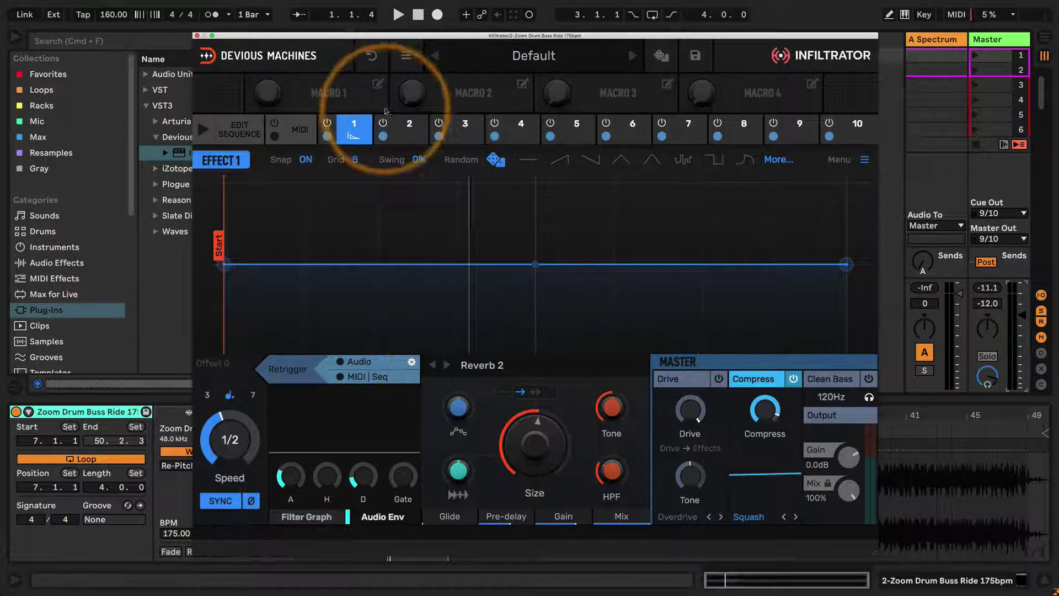
{"action": "left_click", "coordinate": [379, 84]}
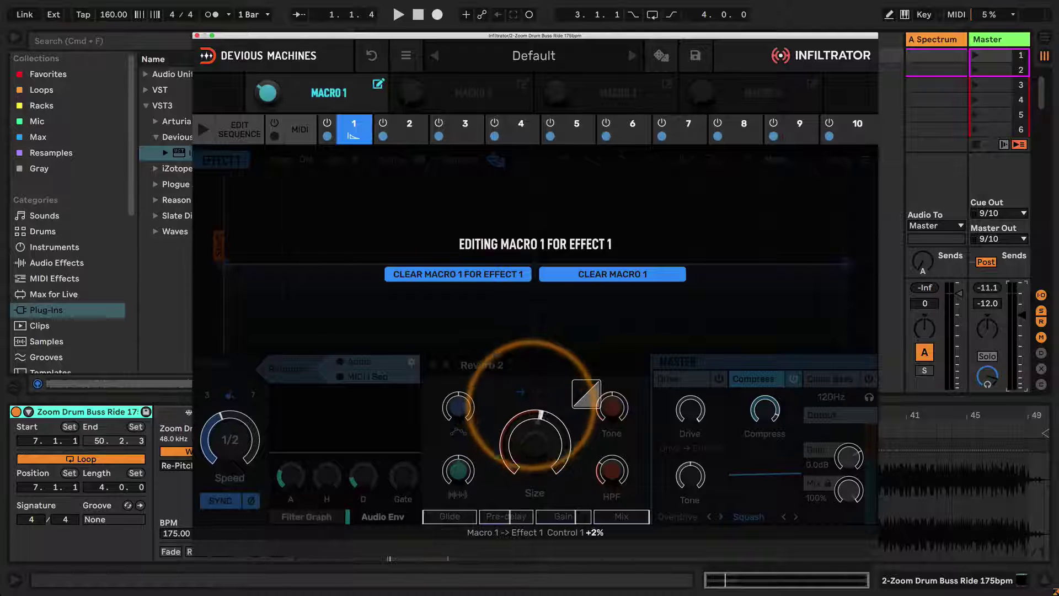
{"action": "left_click_drag", "start_coordinate": [535, 309], "coordinate": [539, 208]}
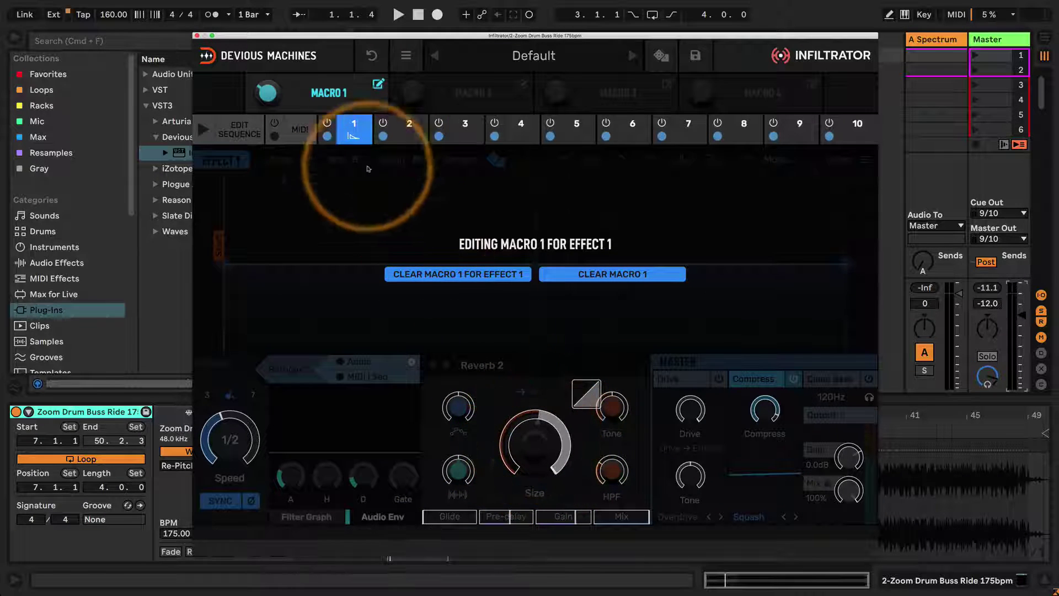
{"action": "left_click", "coordinate": [379, 84]}
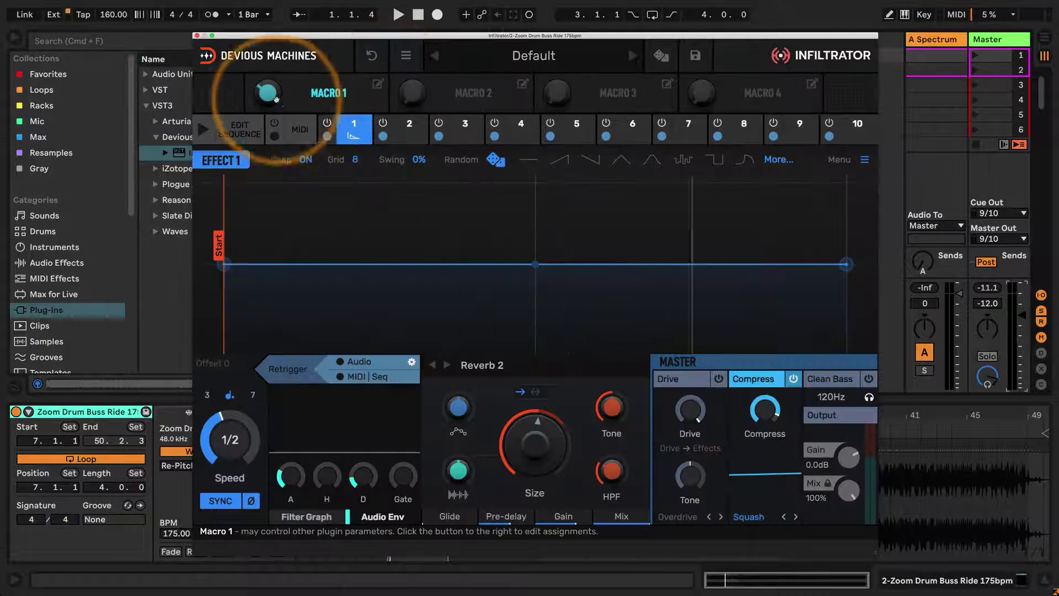
Turn the base Size of Reverb 2 down near its minimum and sweep Macro 1 to test the assignment
{"action": "left_click_drag", "start_coordinate": [267, 93], "coordinate": [270, 226]}
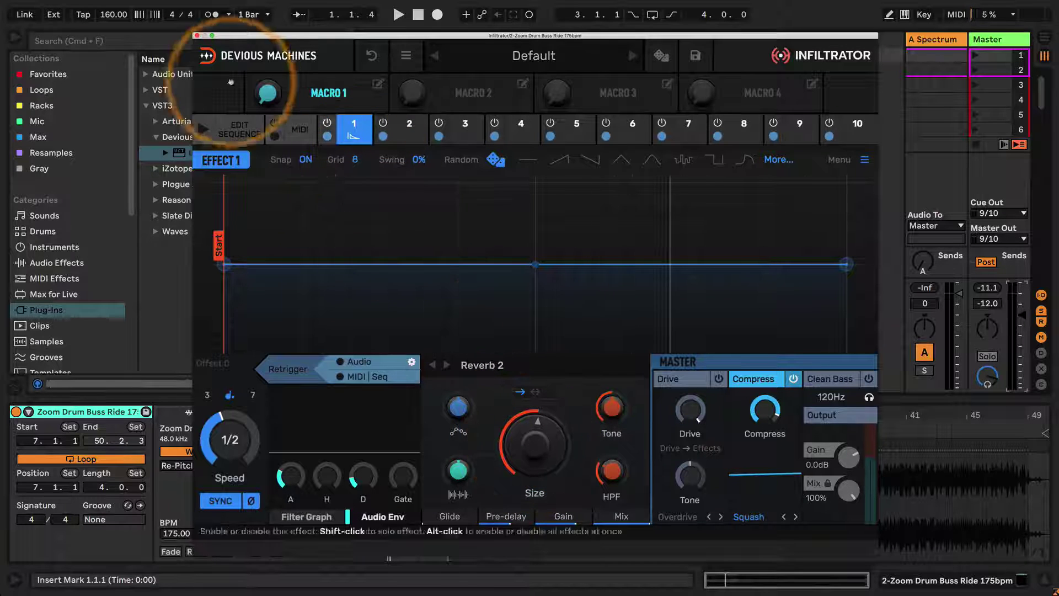
{"action": "left_click_drag", "start_coordinate": [267, 94], "coordinate": [248, 213]}
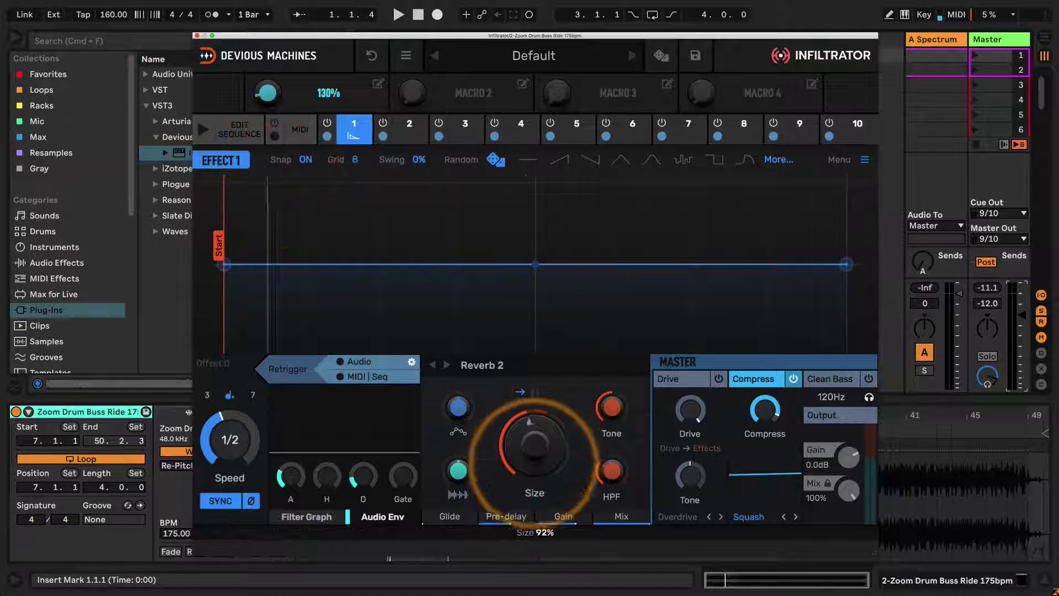
{"action": "left_click_drag", "start_coordinate": [534, 458], "coordinate": [531, 551]}
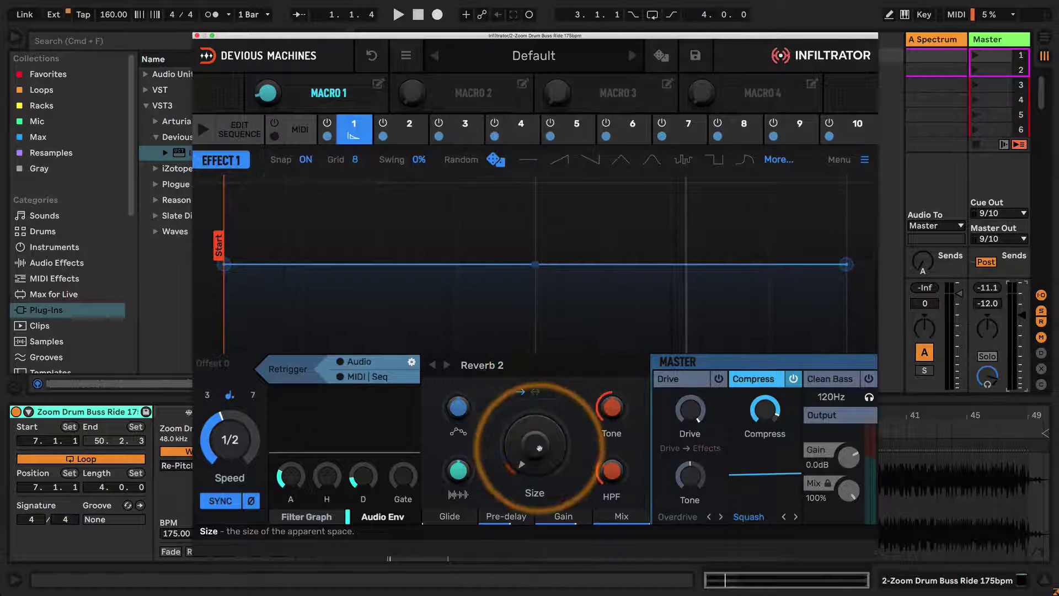
{"action": "left_click_drag", "start_coordinate": [267, 105], "coordinate": [270, 22]}
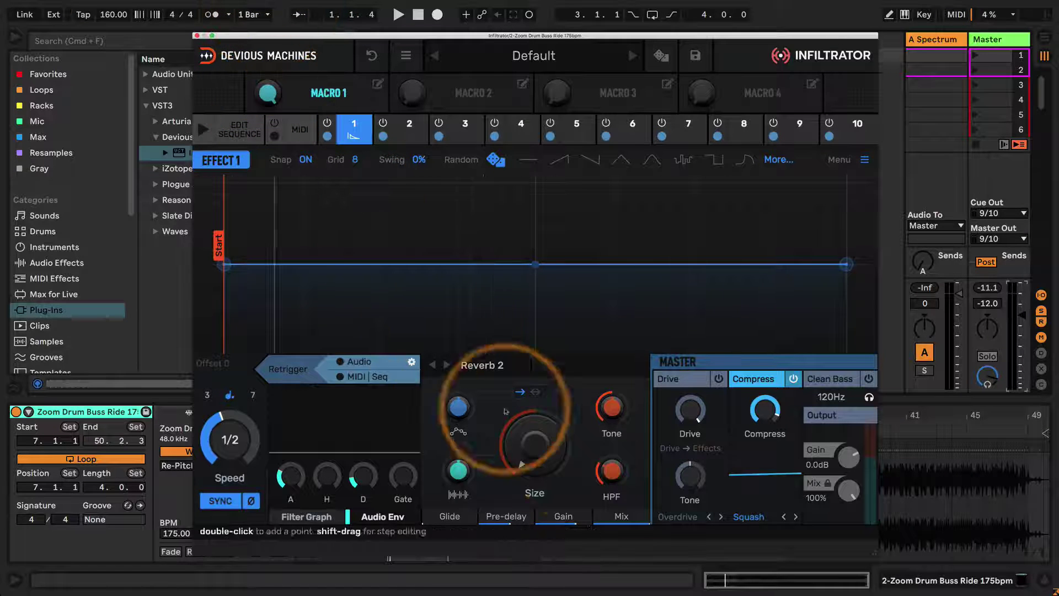
Set Macro 1's modulation of the Reverb 2 Size to +100% and sweep the macro to test its range
{"action": "left_click", "coordinate": [378, 84]}
{"action": "left_click_drag", "start_coordinate": [511, 436], "coordinate": [527, 224]}
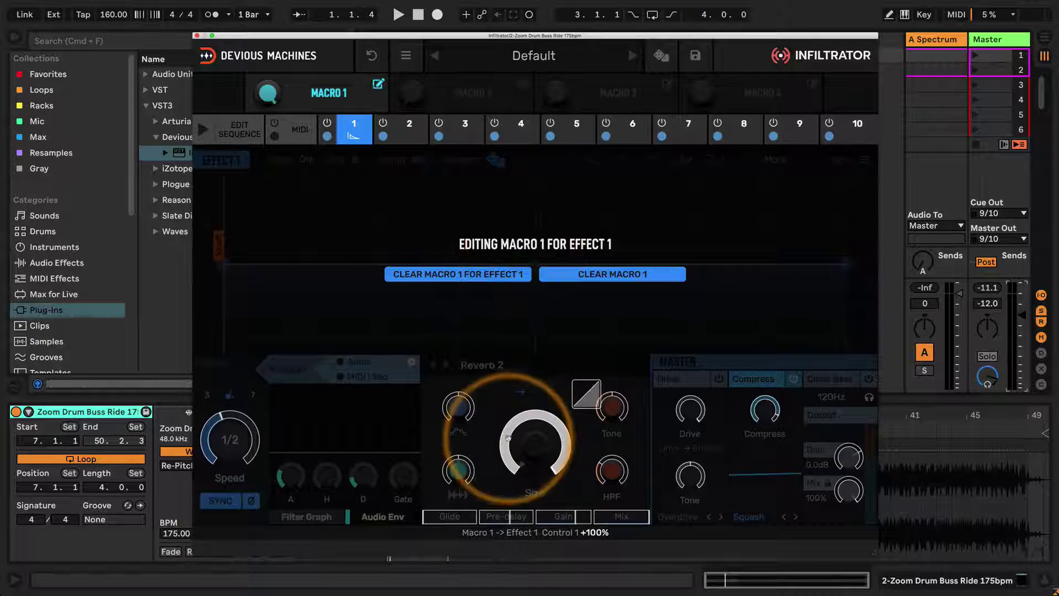
{"action": "left_click", "coordinate": [387, 84]}
{"action": "left_click", "coordinate": [379, 84]}
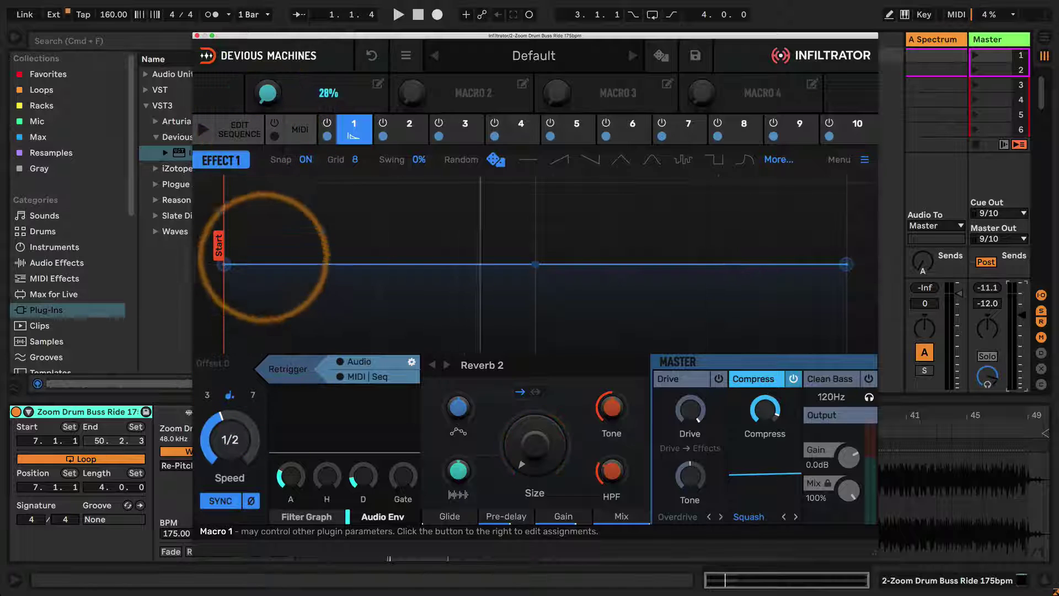
{"action": "left_click_drag", "start_coordinate": [267, 90], "coordinate": [259, 164]}
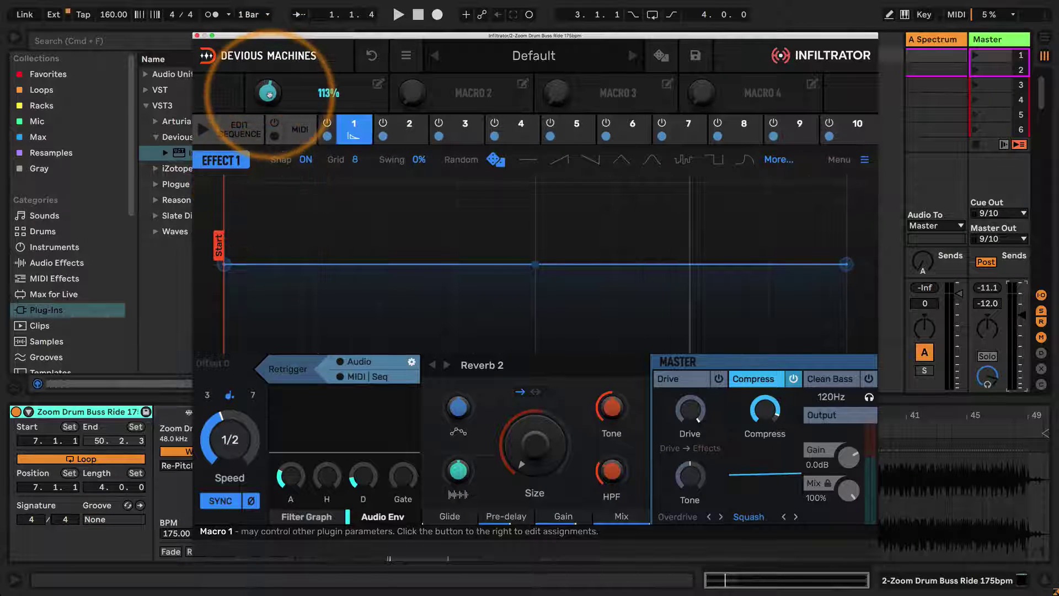
{"action": "left_click_drag", "start_coordinate": [268, 97], "coordinate": [249, 106]}
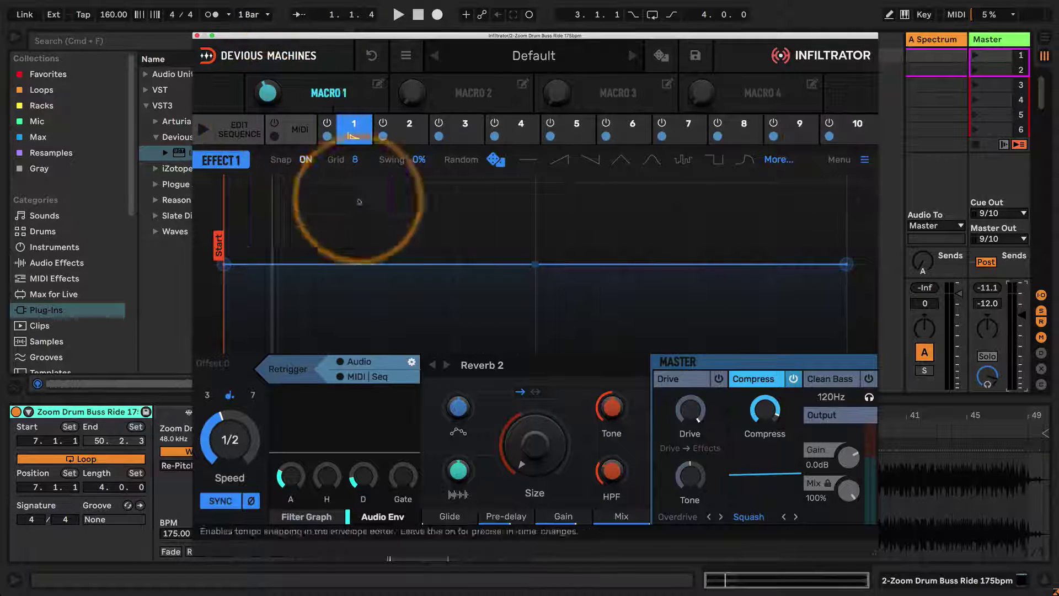
Assign Macro 1 to the HPF control of Reverb 2 with an amount of +68%
{"action": "left_click", "coordinate": [377, 83]}
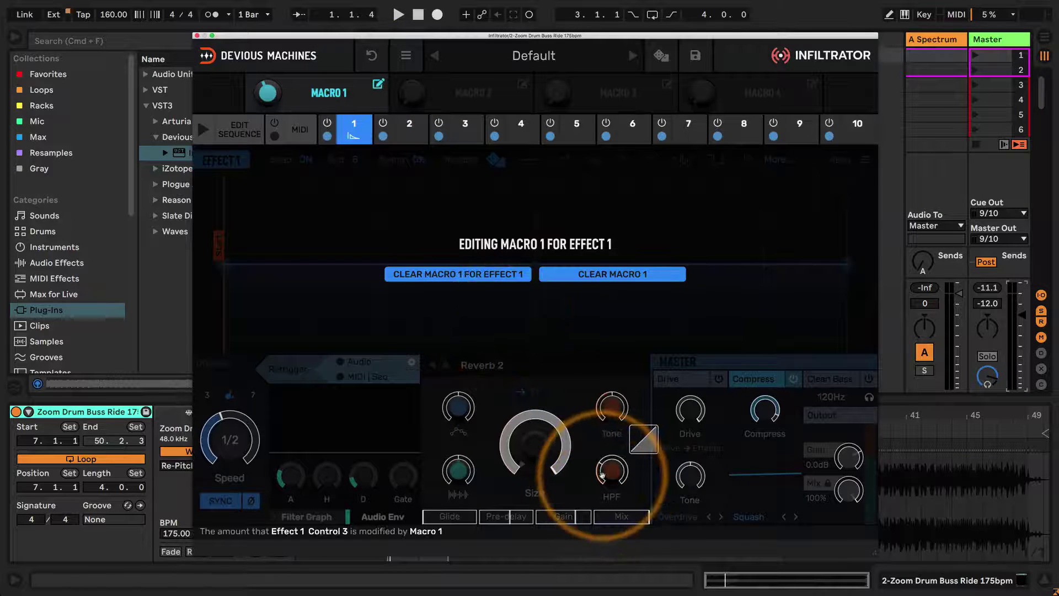
{"action": "left_click_drag", "start_coordinate": [643, 438], "coordinate": [598, 400]}
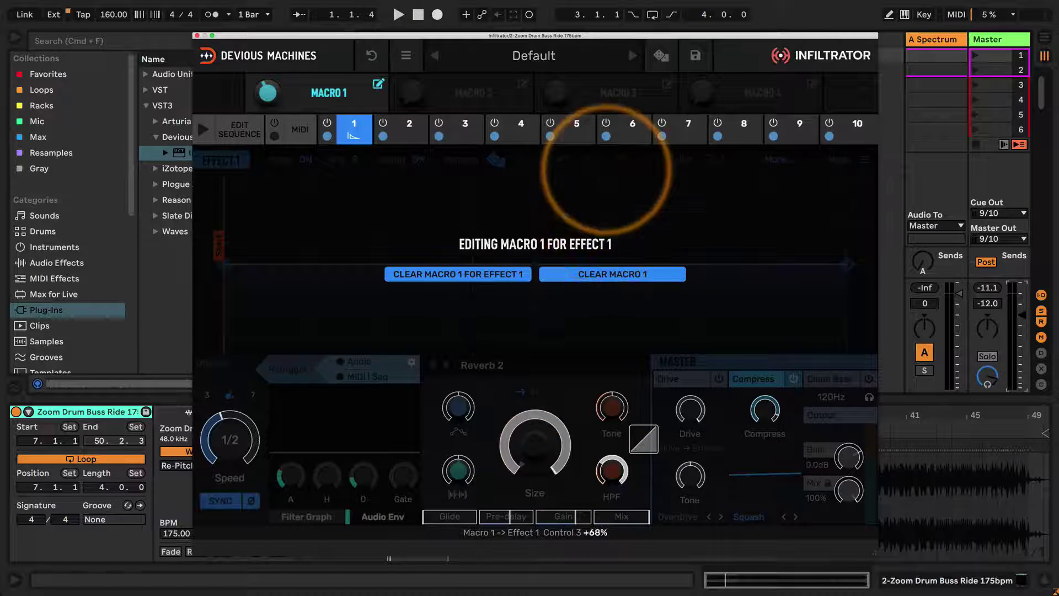
{"action": "left_click", "coordinate": [377, 84]}
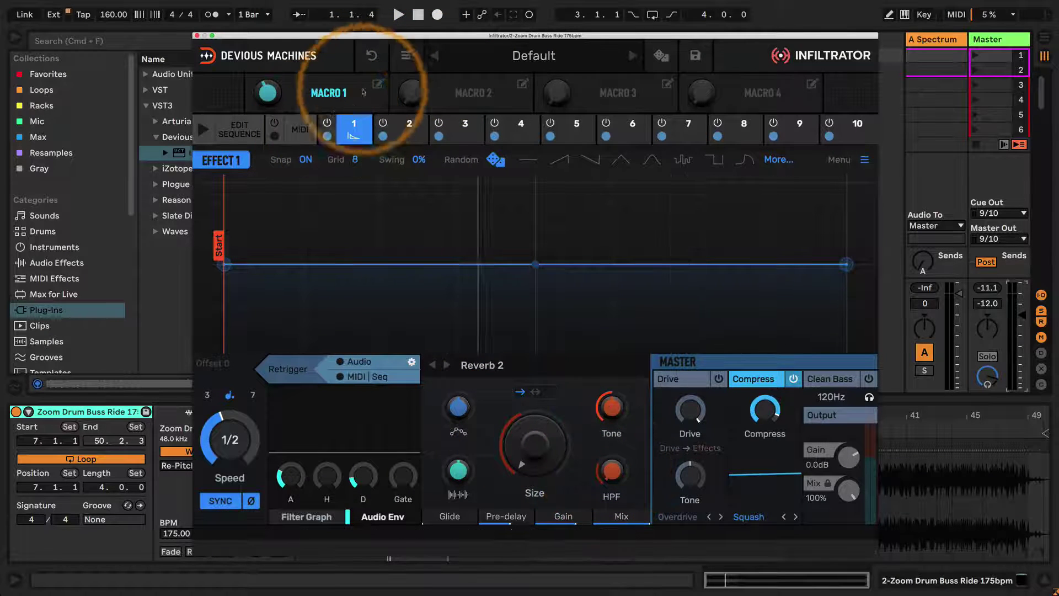
Review Macro 1's assignments for Effect 1 and play the loop to audition the macro
{"action": "left_click", "coordinate": [378, 84]}
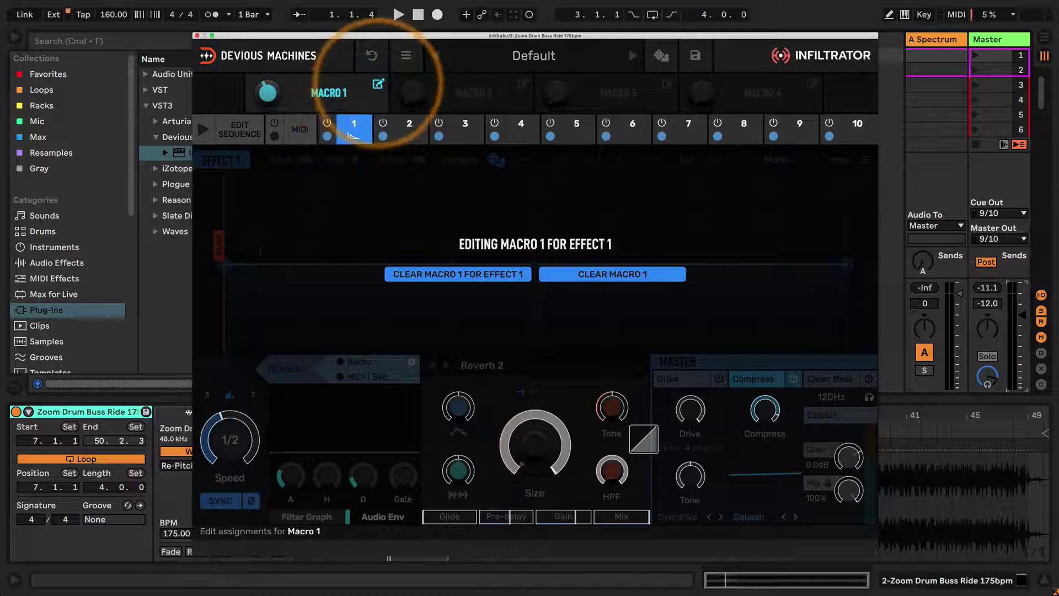
{"action": "left_click", "coordinate": [377, 84]}
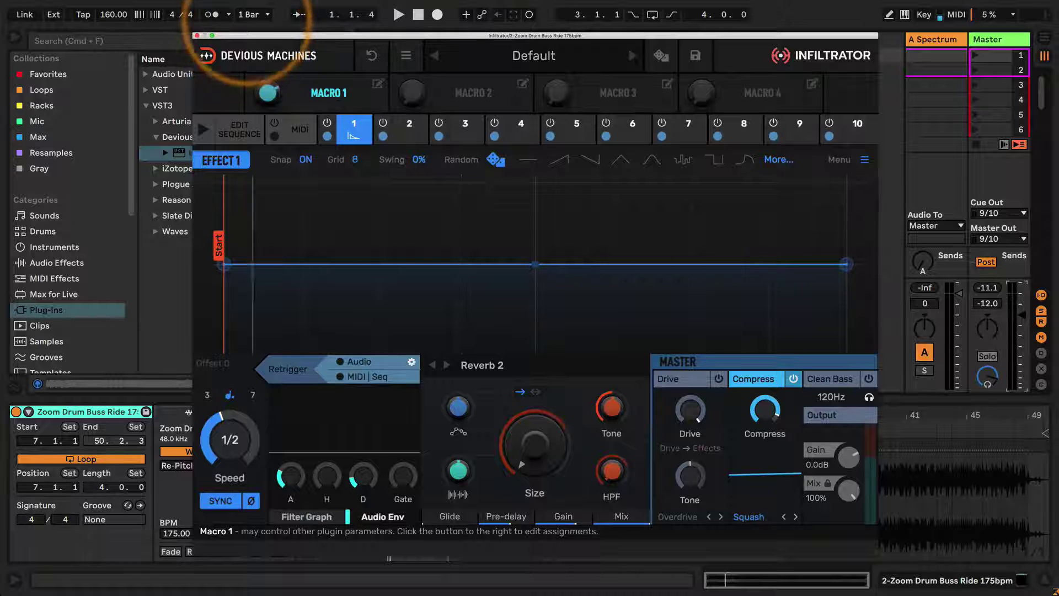
{"action": "key", "text": "space"}
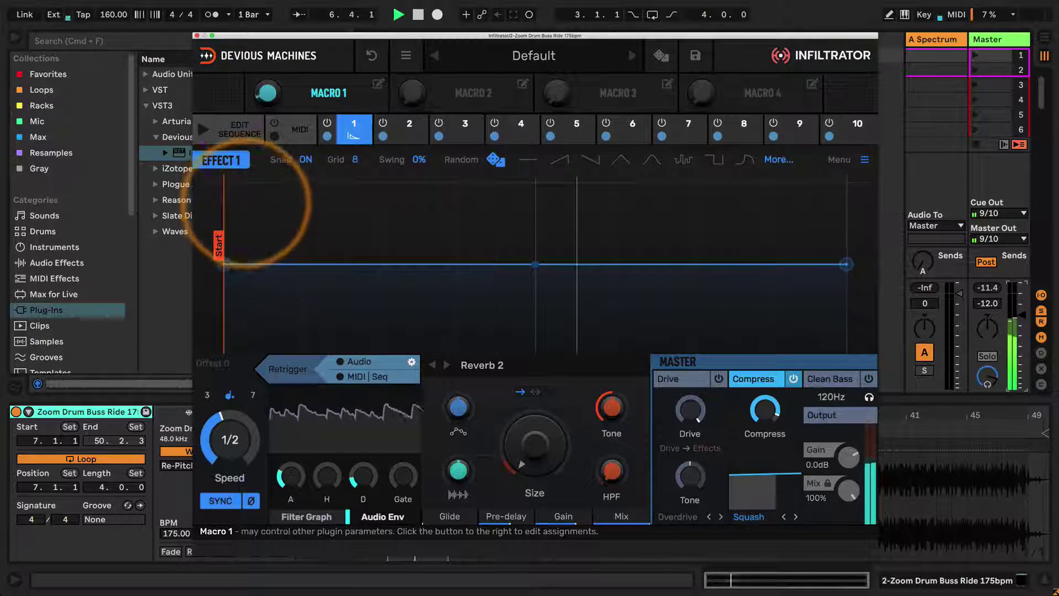
{"action": "key", "text": "space"}
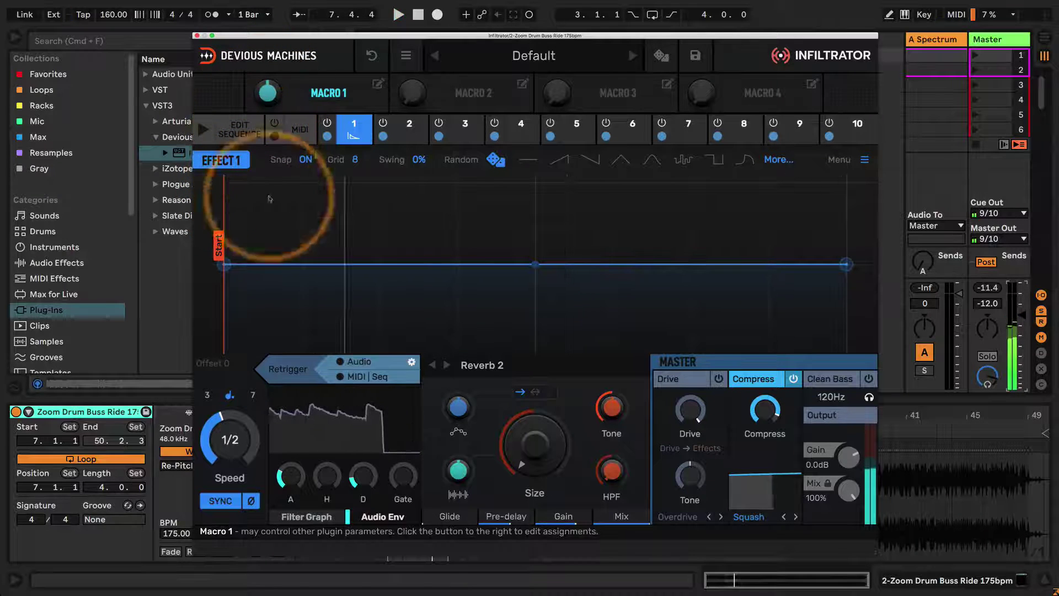
Assign Macro 1 to Reverb 2's audio modulation amount with a positive value and audition it with the loop
{"action": "left_click_drag", "start_coordinate": [457, 472], "coordinate": [458, 477]}
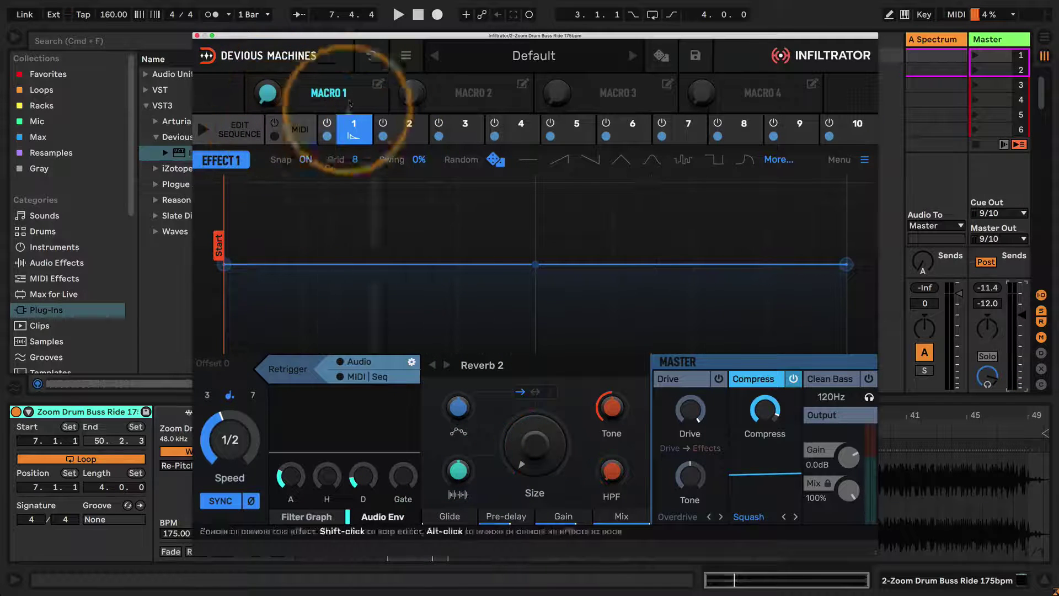
{"action": "left_click", "coordinate": [379, 84]}
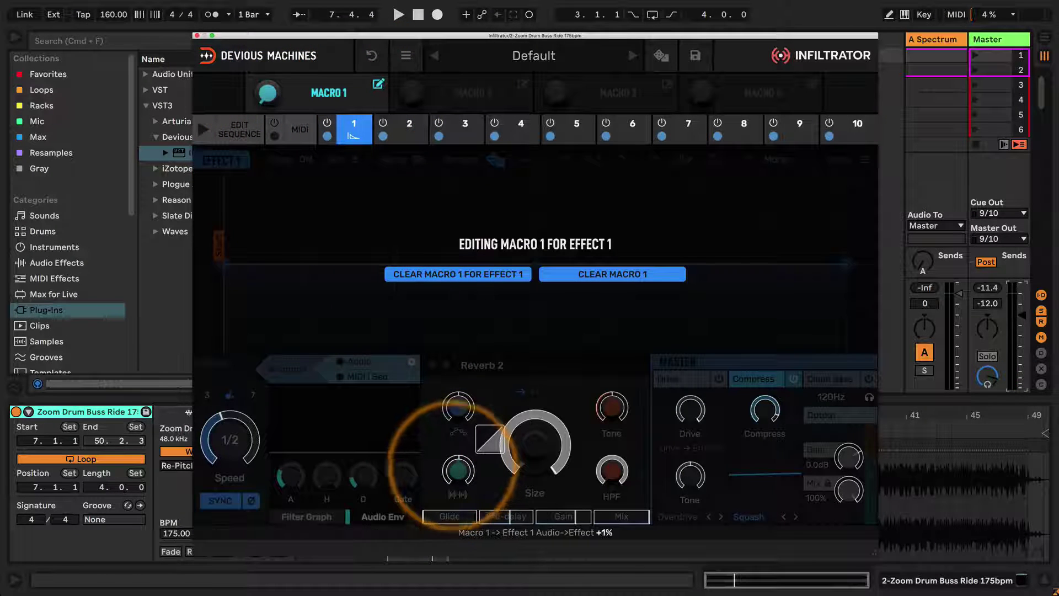
{"action": "left_click_drag", "start_coordinate": [440, 438], "coordinate": [437, 394]}
{"action": "left_click_drag", "start_coordinate": [427, 351], "coordinate": [458, 474]}
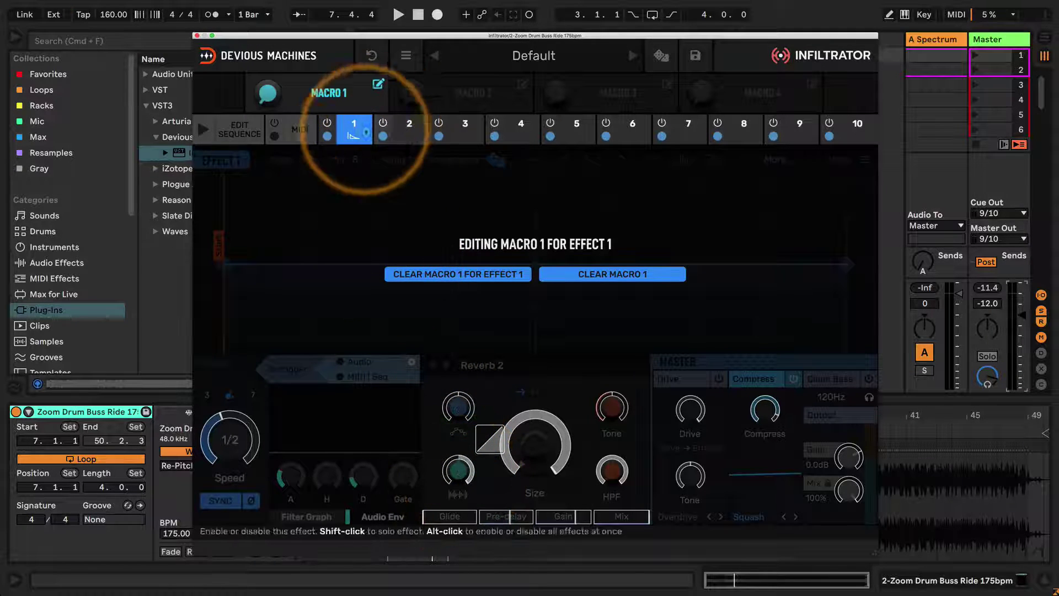
{"action": "left_click", "coordinate": [279, 97]}
{"action": "key", "text": "space"}
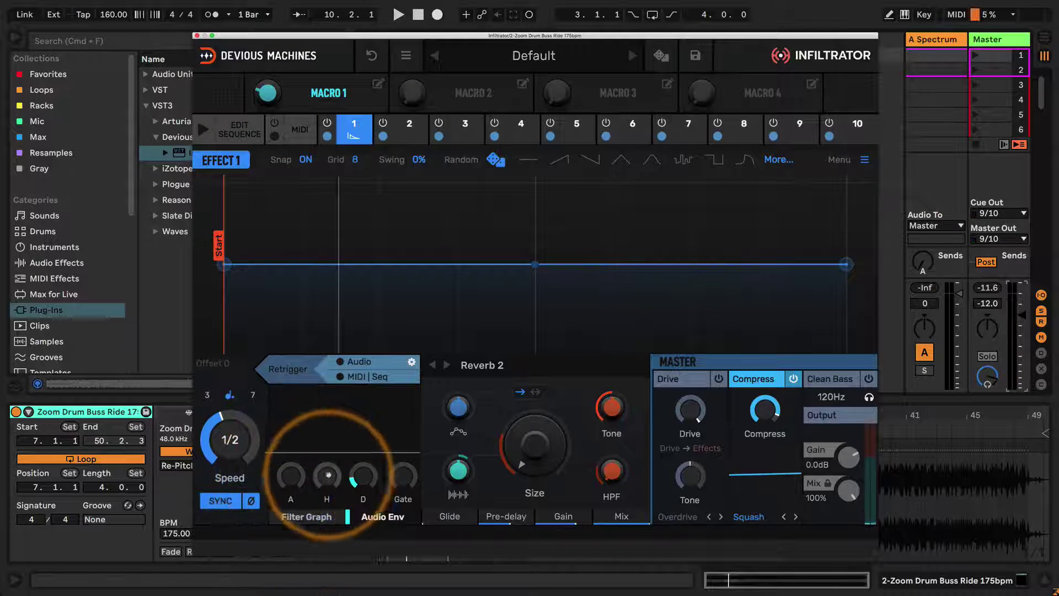
Lengthen the audio envelope's Decay and raise its Attack while the drum loop plays
{"action": "key", "text": "space"}
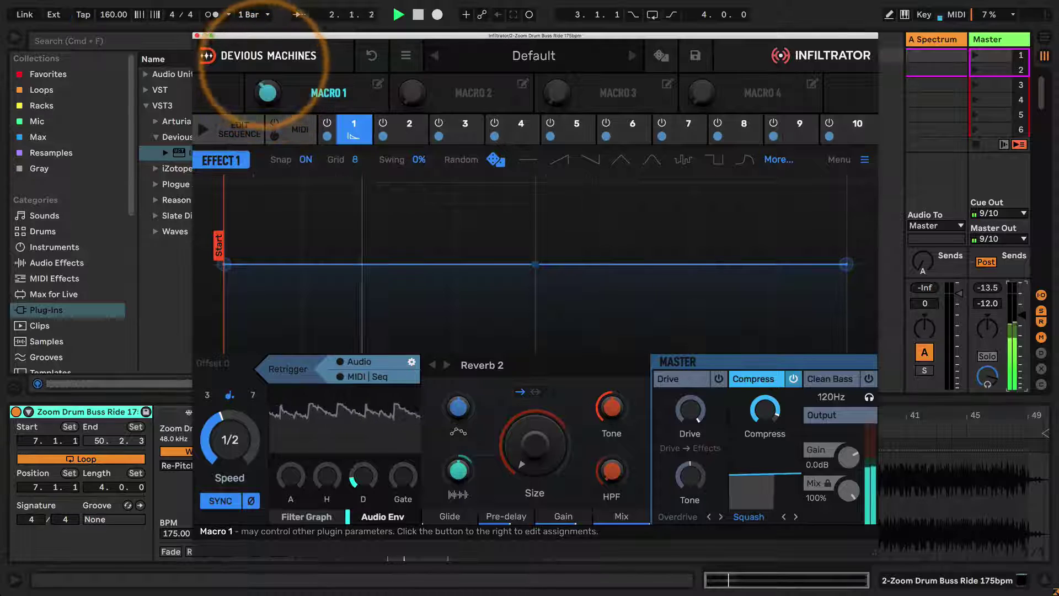
{"action": "left_click_drag", "start_coordinate": [351, 481], "coordinate": [346, 457]}
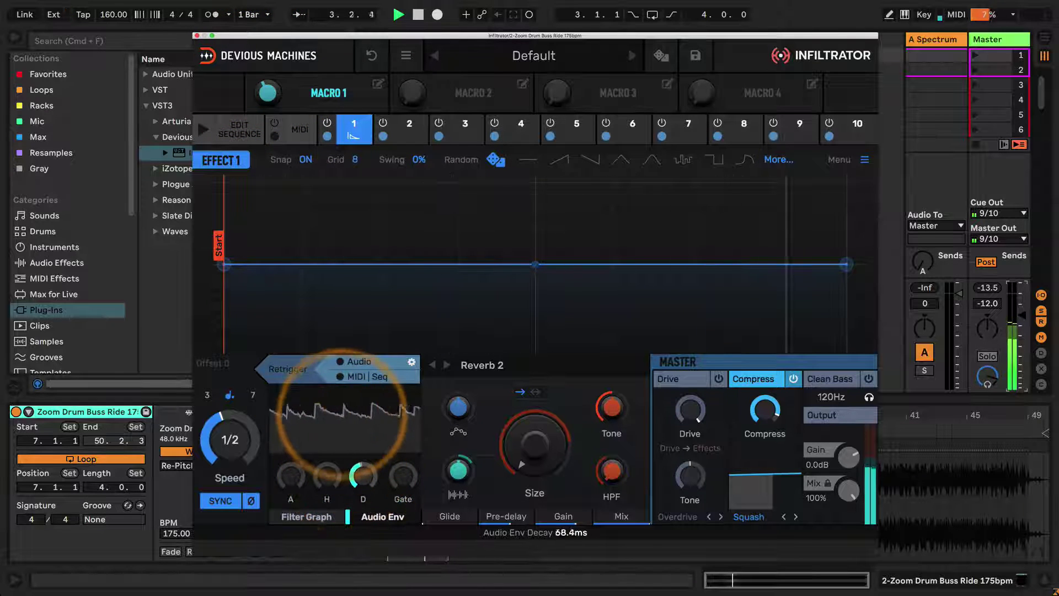
{"action": "left_click_drag", "start_coordinate": [291, 475], "coordinate": [281, 362]}
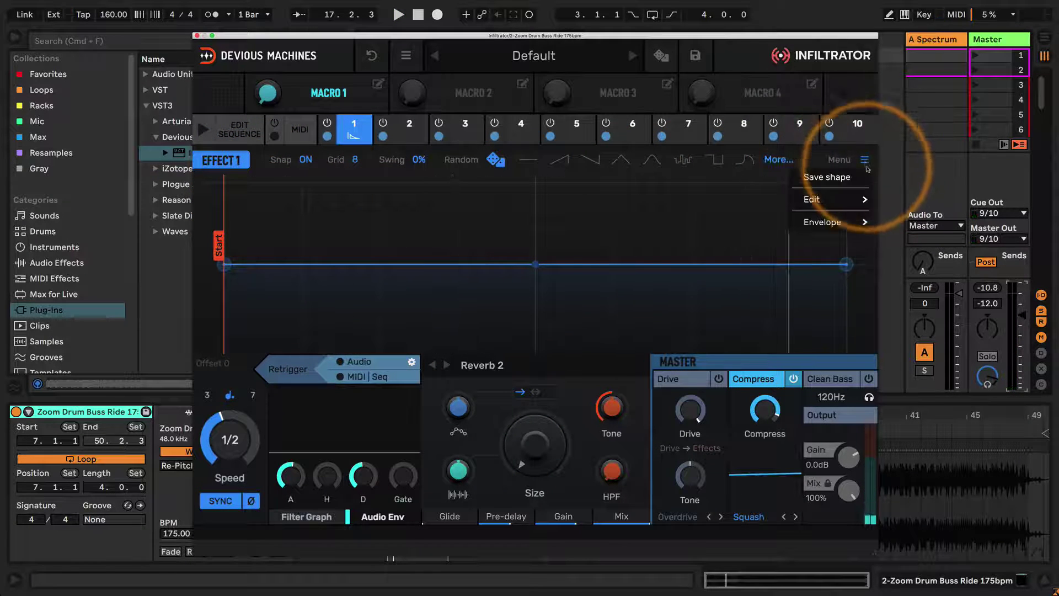
Clear Effect 1 and remove all of Macro 1's assignments
{"action": "mouse_move", "coordinate": [817, 222]}
{"action": "mouse_move", "coordinate": [827, 200]}
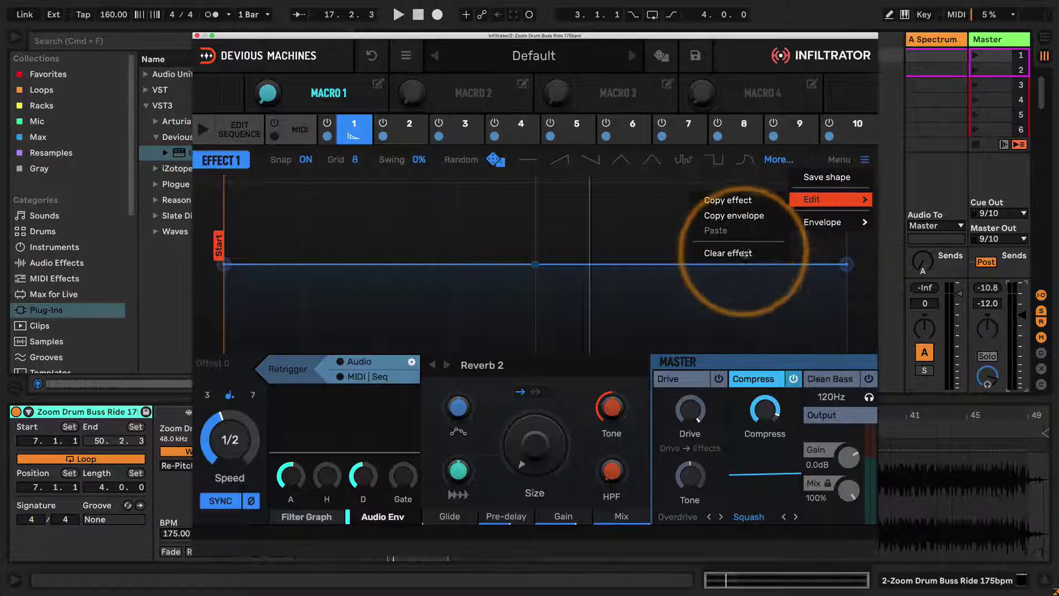
{"action": "left_click", "coordinate": [723, 253]}
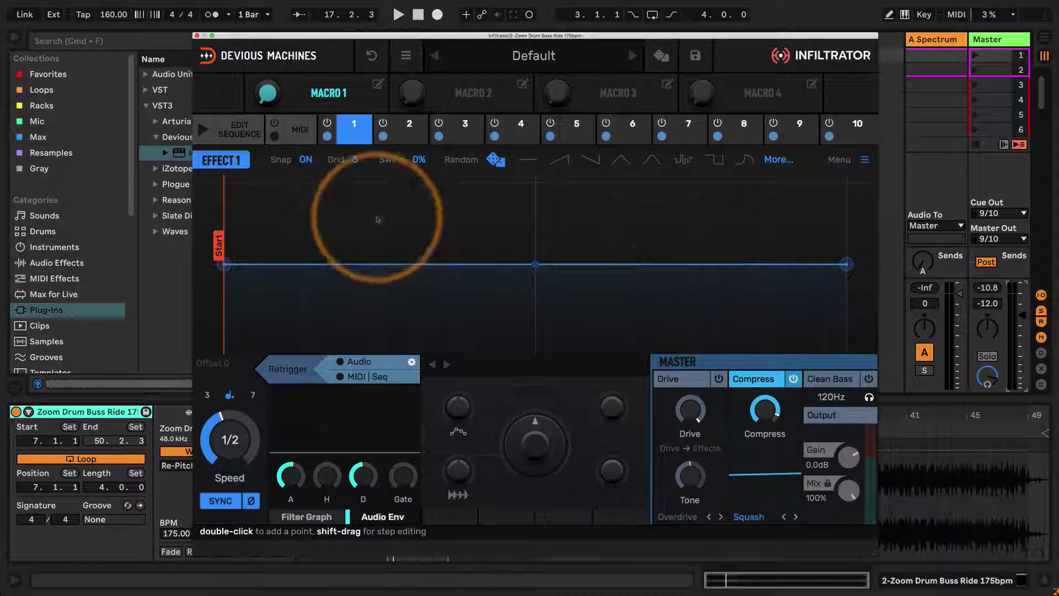
{"action": "left_click", "coordinate": [378, 84]}
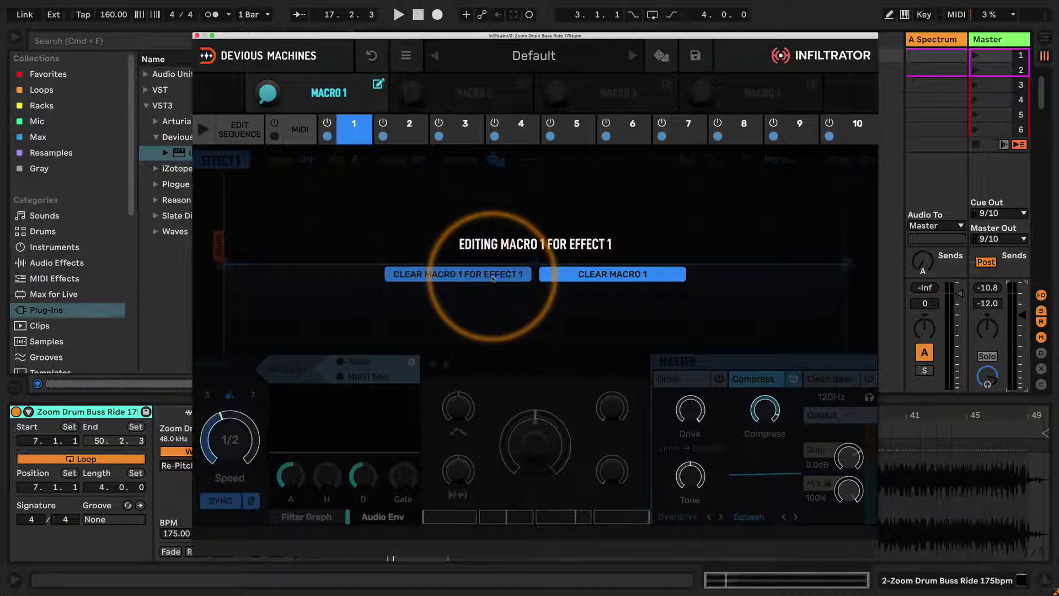
{"action": "left_click", "coordinate": [378, 84]}
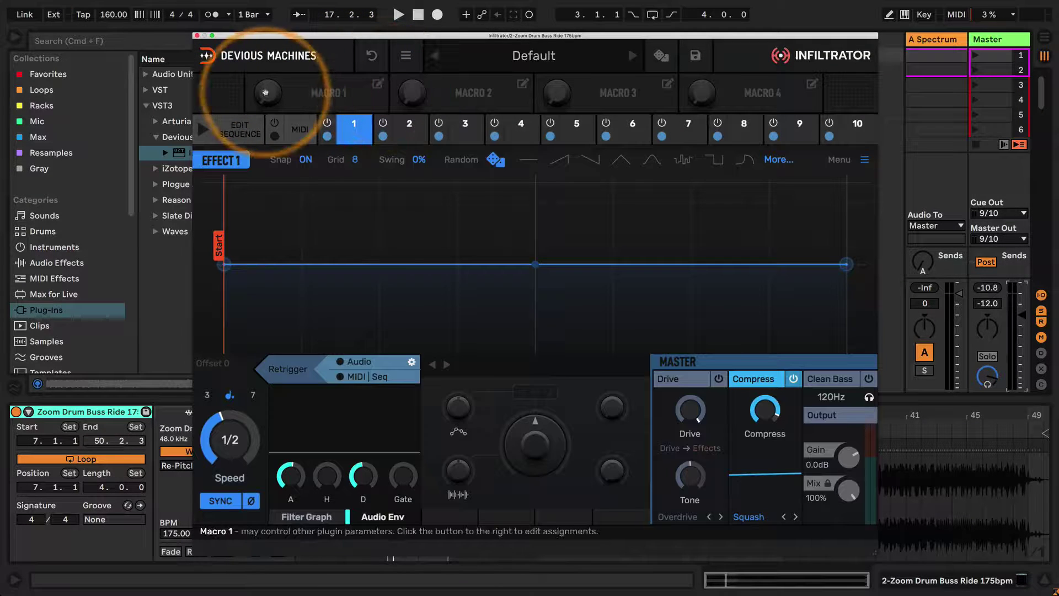
Load Looper into Effect 1 and apply the random stepped envelope shape while the drum loop plays
{"action": "left_click", "coordinate": [357, 133]}
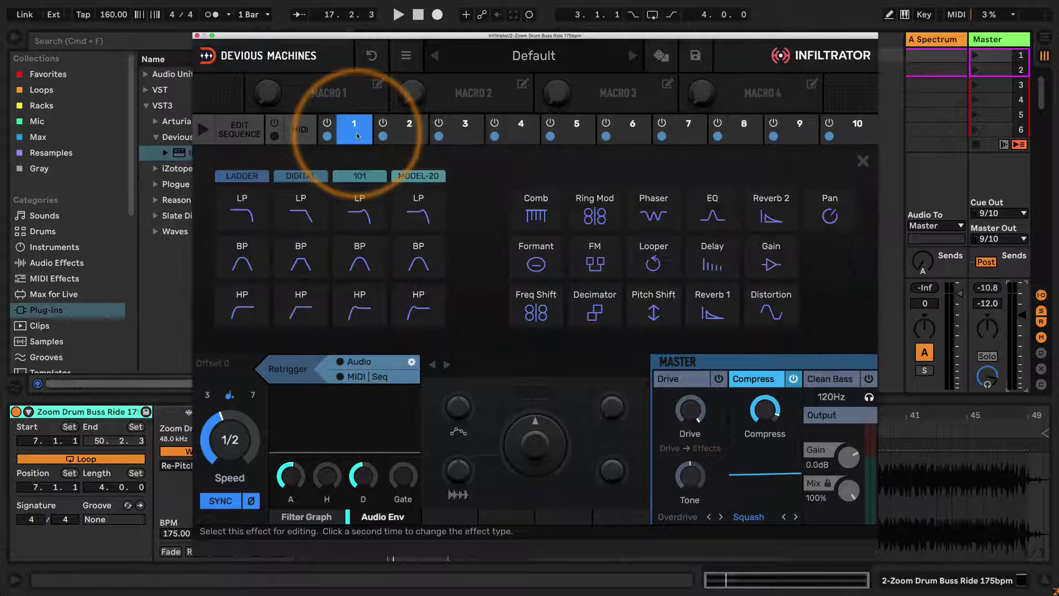
{"action": "left_click", "coordinate": [650, 257]}
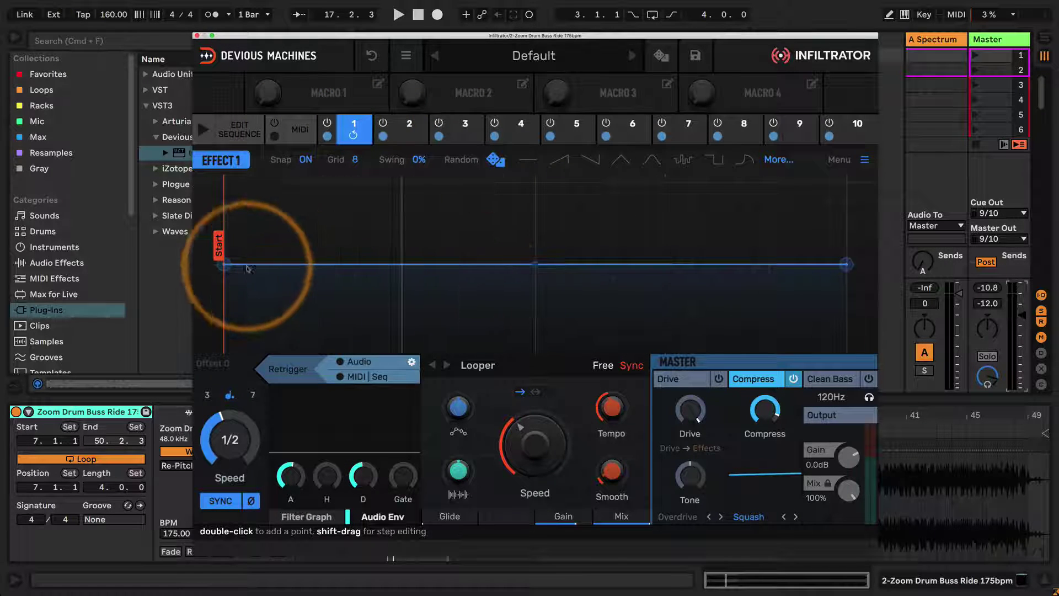
{"action": "key", "text": "space"}
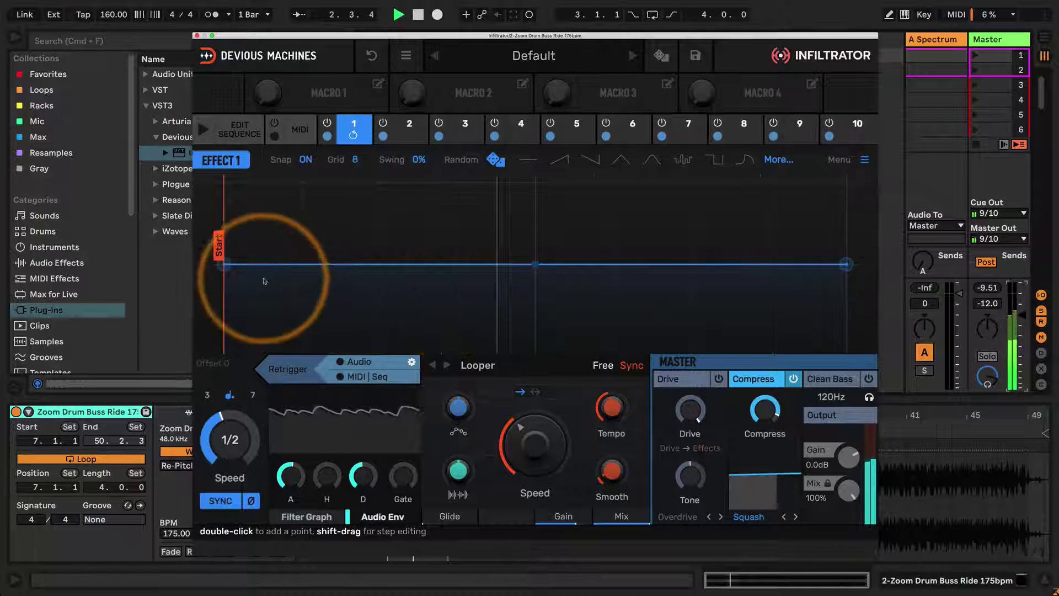
{"action": "left_click", "coordinate": [682, 160]}
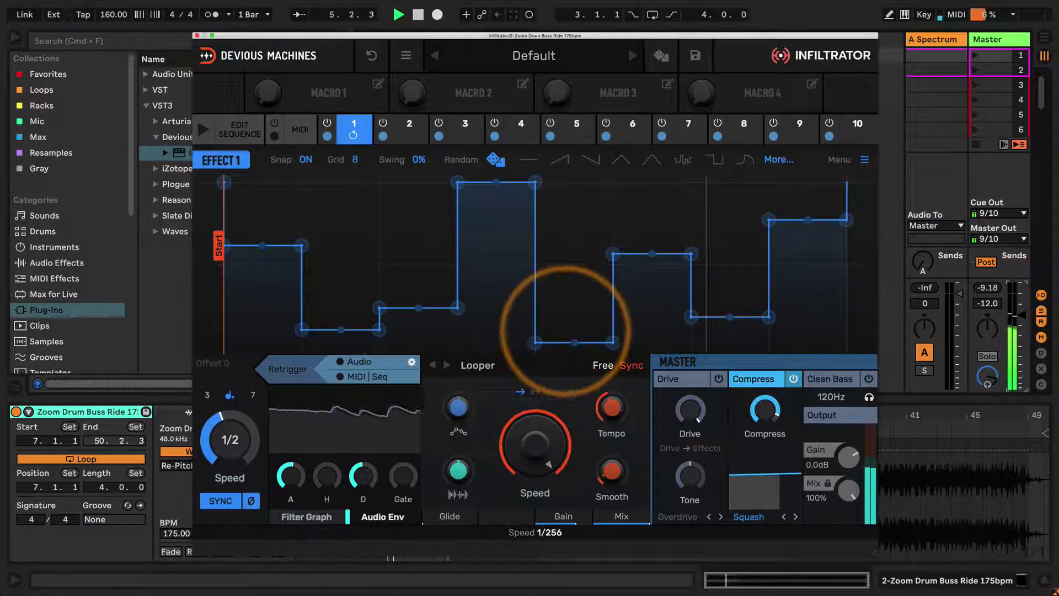
{"action": "key", "text": "space"}
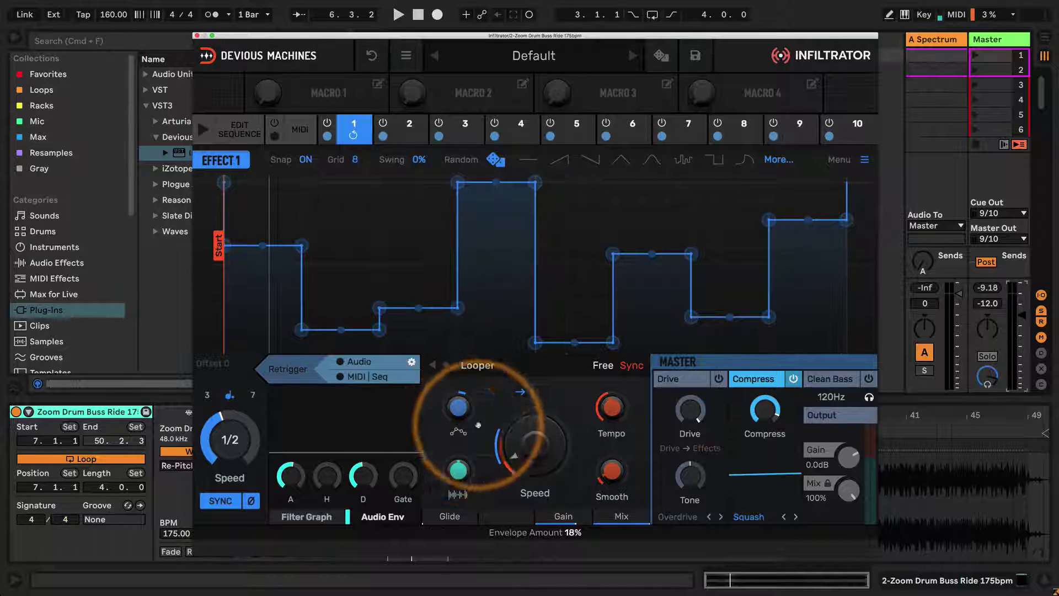
Increase the Envelope Amount modulating the Looper's Speed and play the loop to audition it
{"action": "left_click_drag", "start_coordinate": [457, 408], "coordinate": [455, 411]}
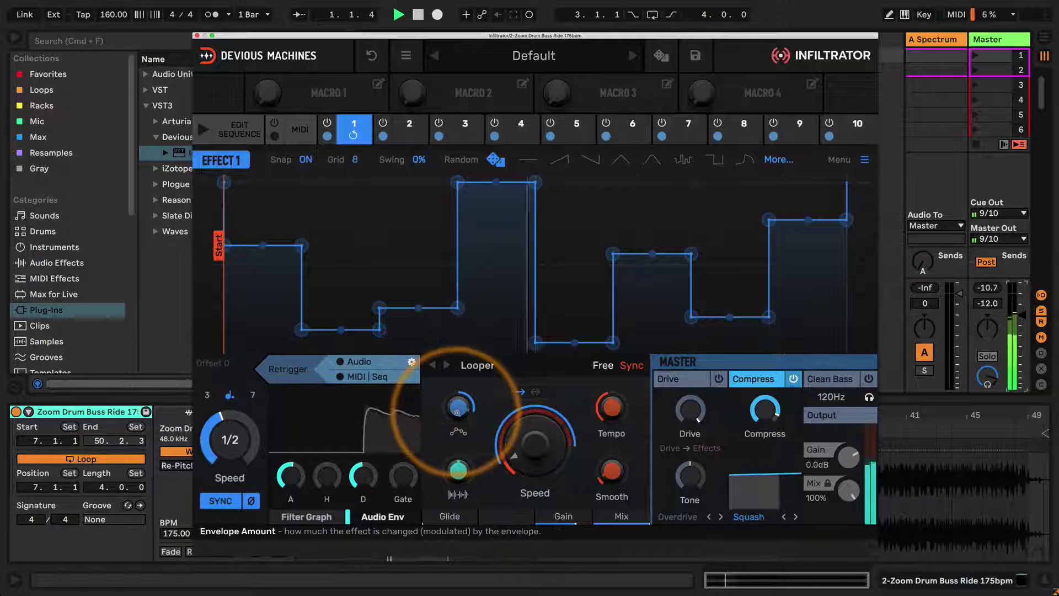
{"action": "key", "text": "space"}
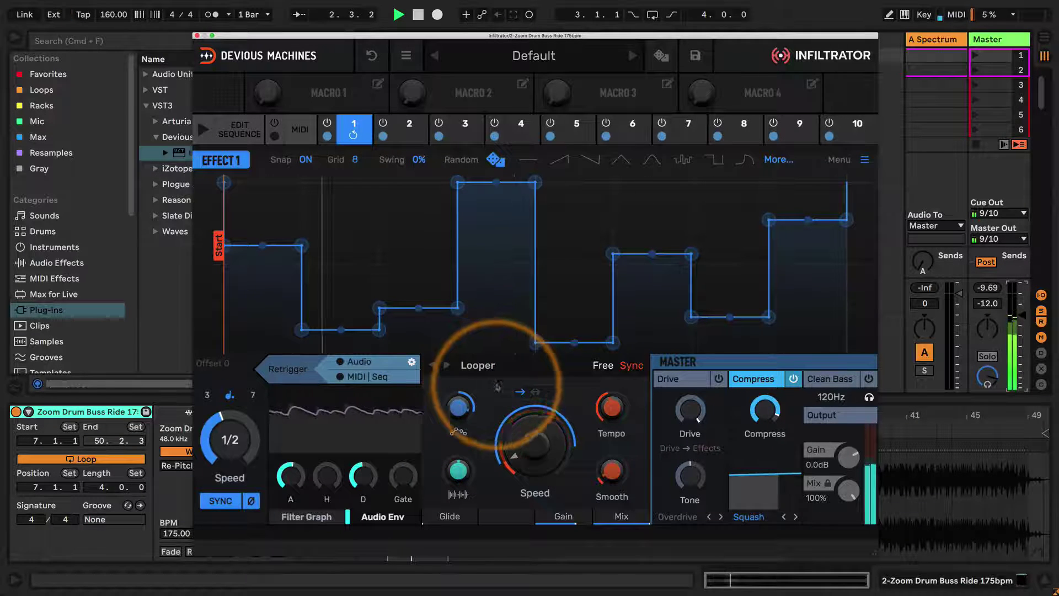
{"action": "key", "text": "space"}
Lower the Looper's Tempo and slow Effect 1's envelope speed to 2 bars, auditioning with the loop
{"action": "left_click_drag", "start_coordinate": [610, 407], "coordinate": [599, 444]}
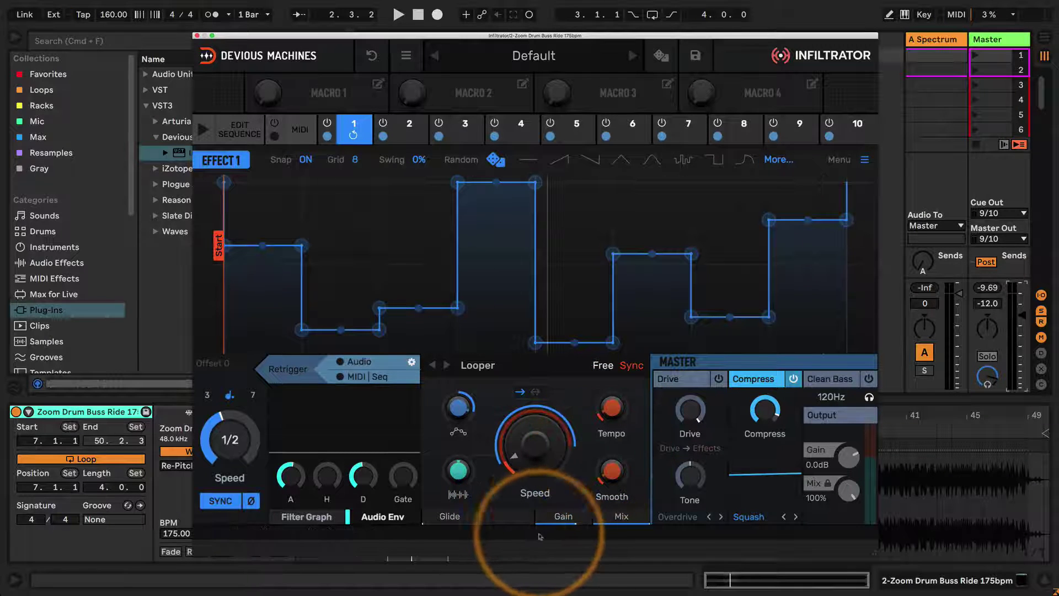
{"action": "left_click", "coordinate": [611, 391]}
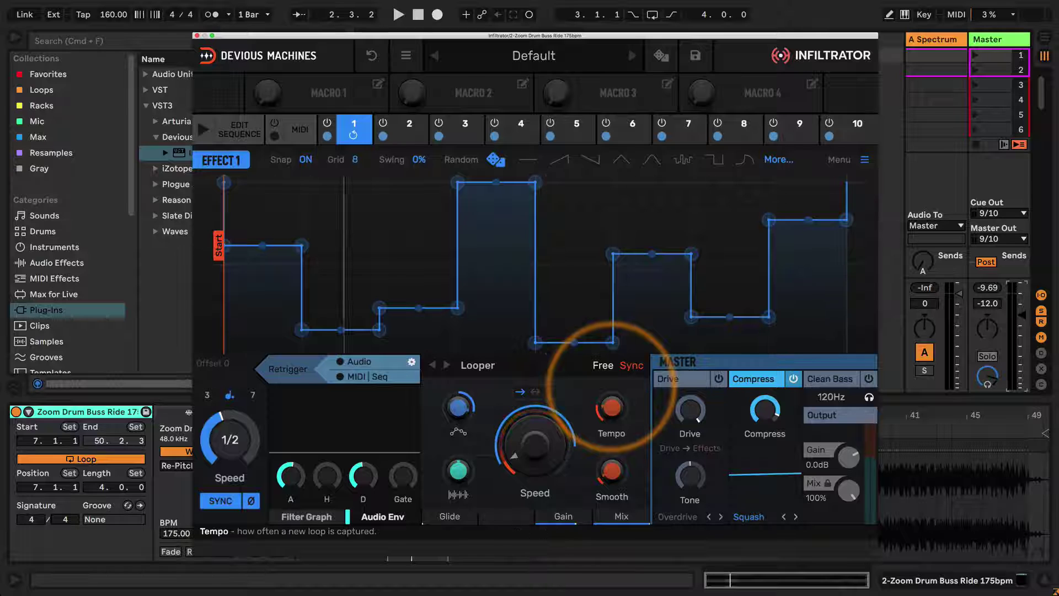
{"action": "key", "text": "space"}
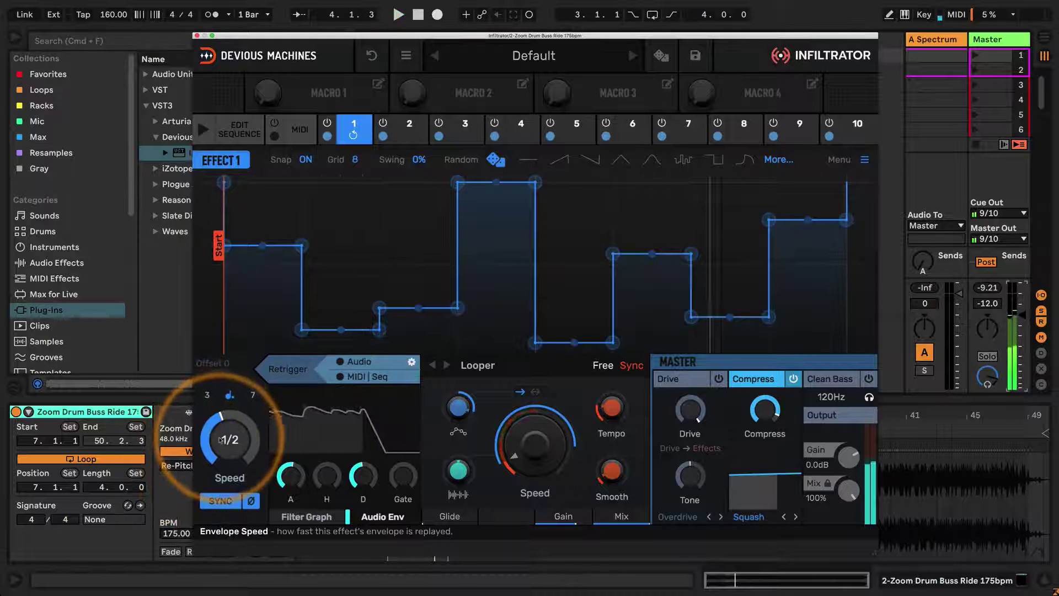
{"action": "left_click_drag", "start_coordinate": [220, 440], "coordinate": [194, 523]}
{"action": "key", "text": "space"}
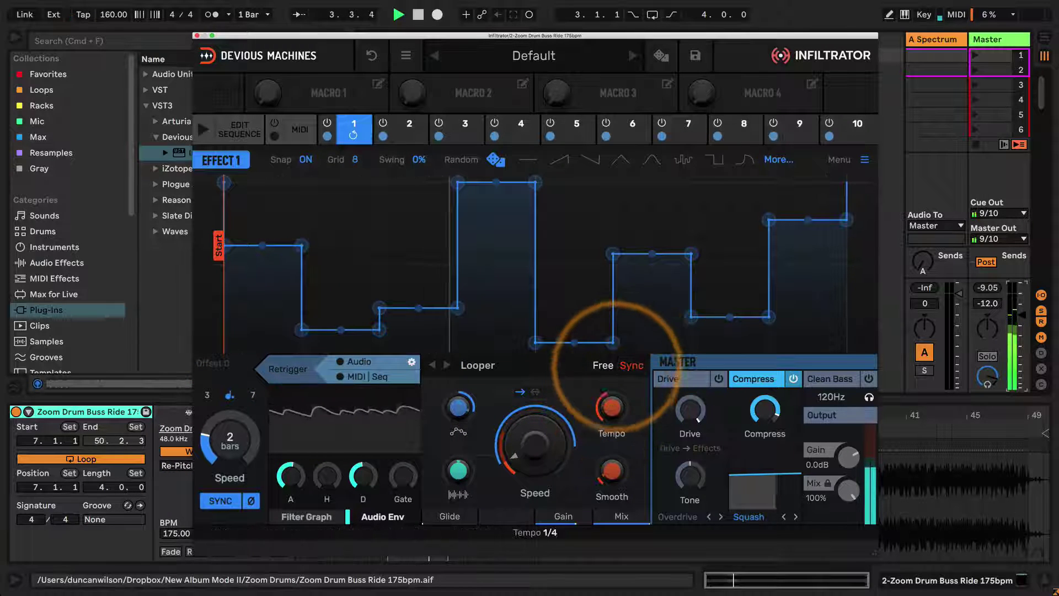
Vary the Looper's Tempo, including 1/16, and slow the envelope speed to 4 bars during playback
{"action": "scroll", "coordinate": [612, 409], "scroll_direction": "up", "scroll_amount": 2}
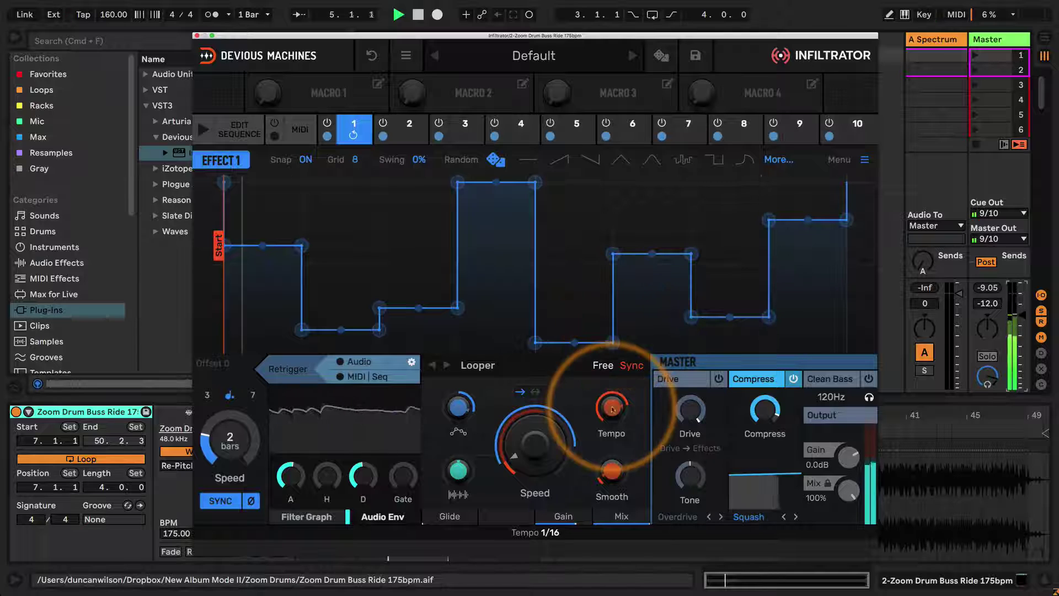
{"action": "scroll", "coordinate": [229, 442], "scroll_direction": "up", "scroll_amount": 1}
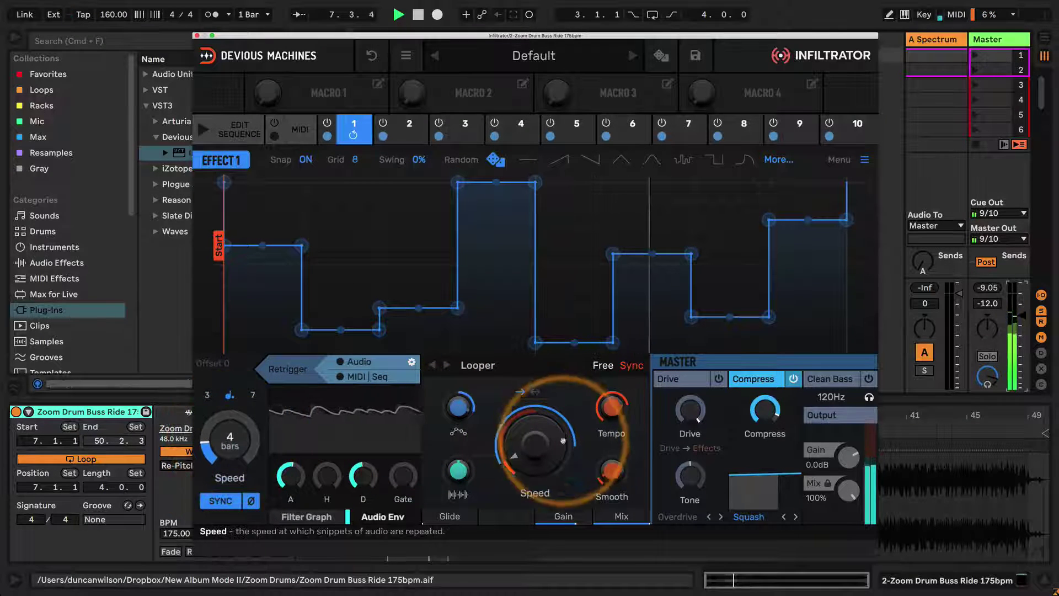
{"action": "scroll", "coordinate": [606, 411], "scroll_direction": "down", "scroll_amount": 1}
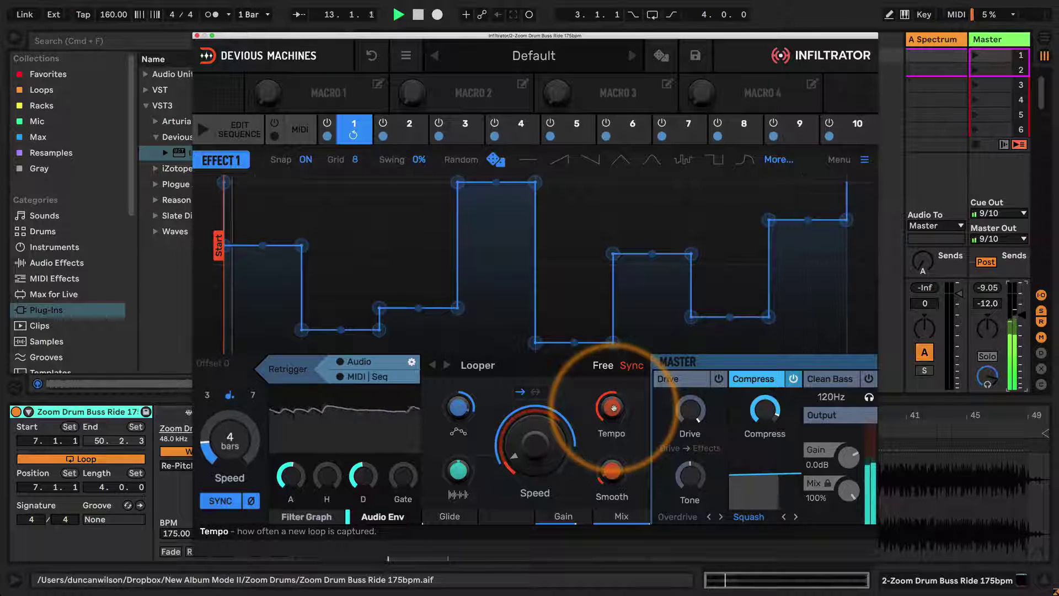
{"action": "scroll", "coordinate": [607, 473], "scroll_direction": "up", "scroll_amount": 1}
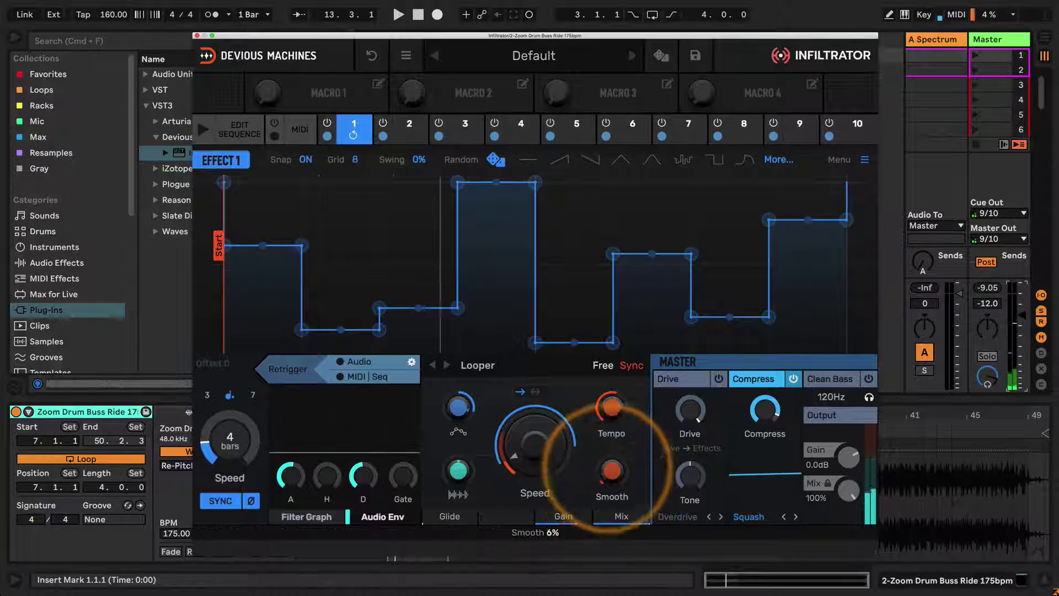
Turn the Looper's Smooth amount up high during playback and bring it back down to a low setting
{"action": "key", "text": "space"}
{"action": "left_click_drag", "start_coordinate": [607, 466], "coordinate": [636, 331]}
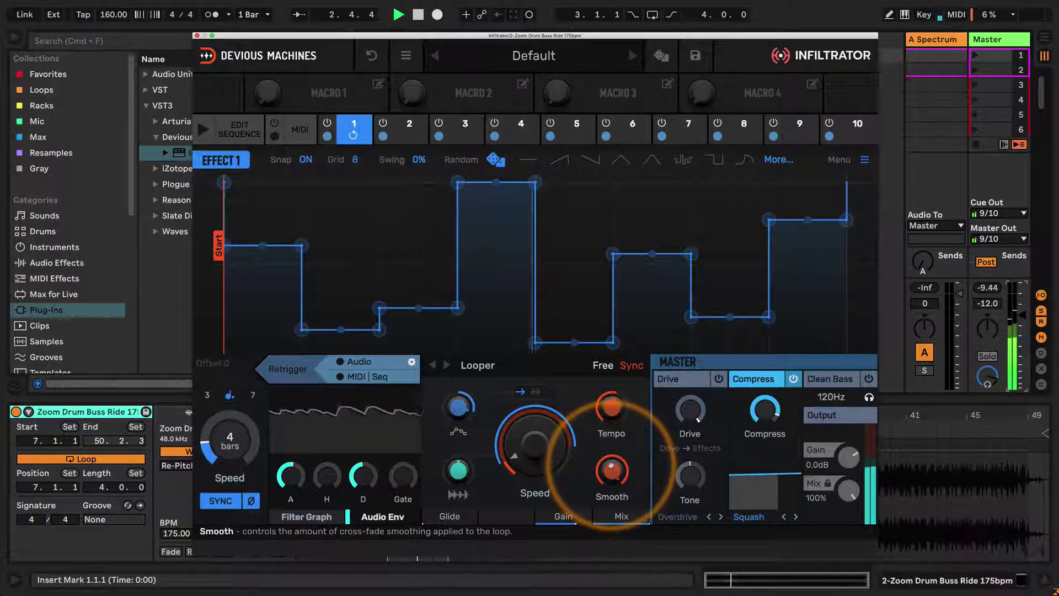
{"action": "left_click_drag", "start_coordinate": [619, 464], "coordinate": [590, 556]}
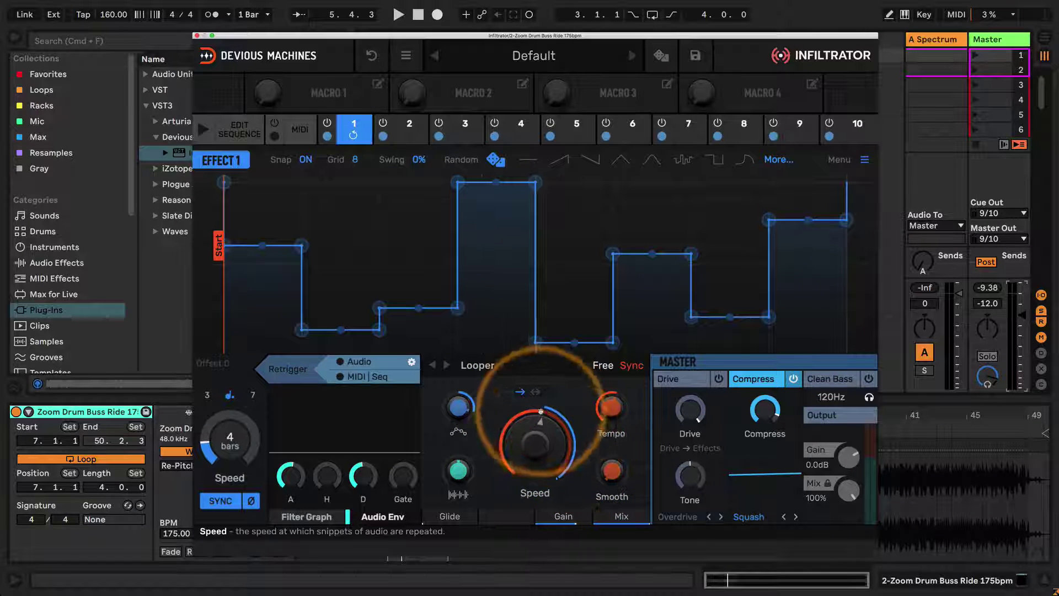
Make the envelope modulation of the Looper's Speed bidirectional and set the Envelope Amount to about -18%
{"action": "left_click_drag", "start_coordinate": [458, 393], "coordinate": [458, 543]}
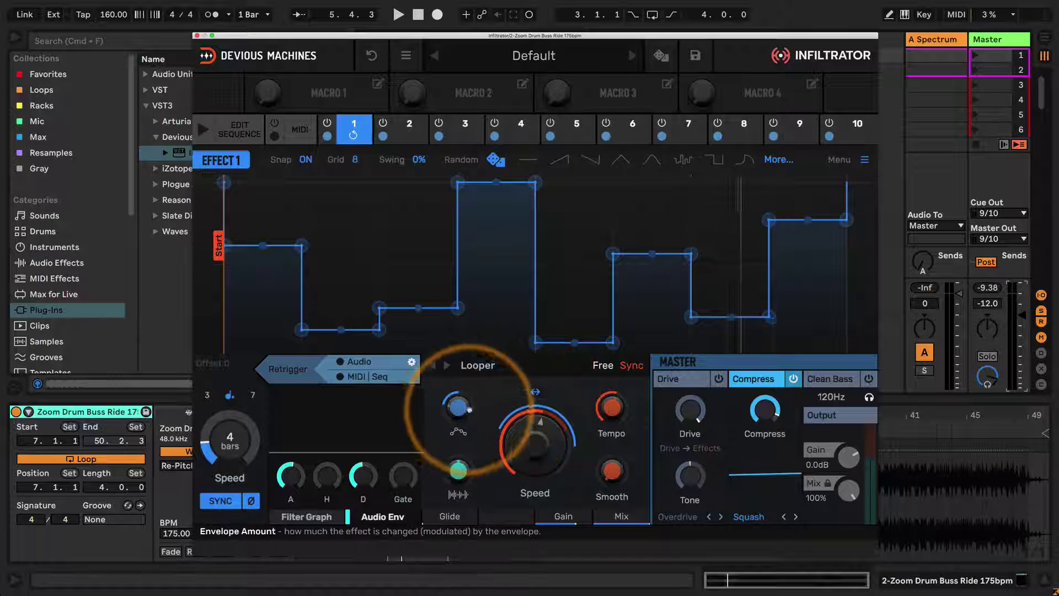
{"action": "left_click", "coordinate": [535, 441]}
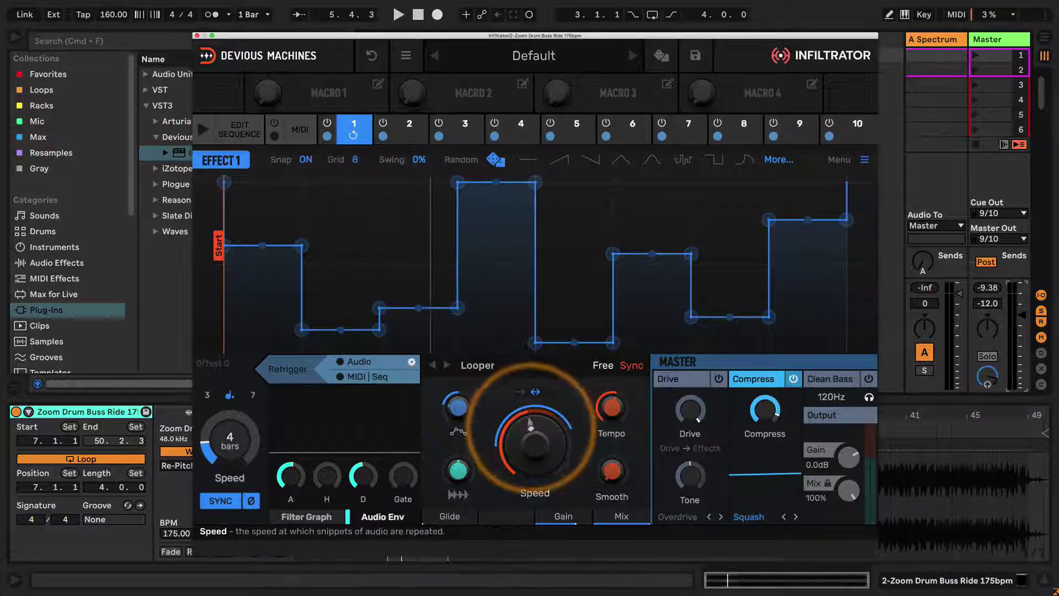
{"action": "left_click", "coordinate": [456, 404]}
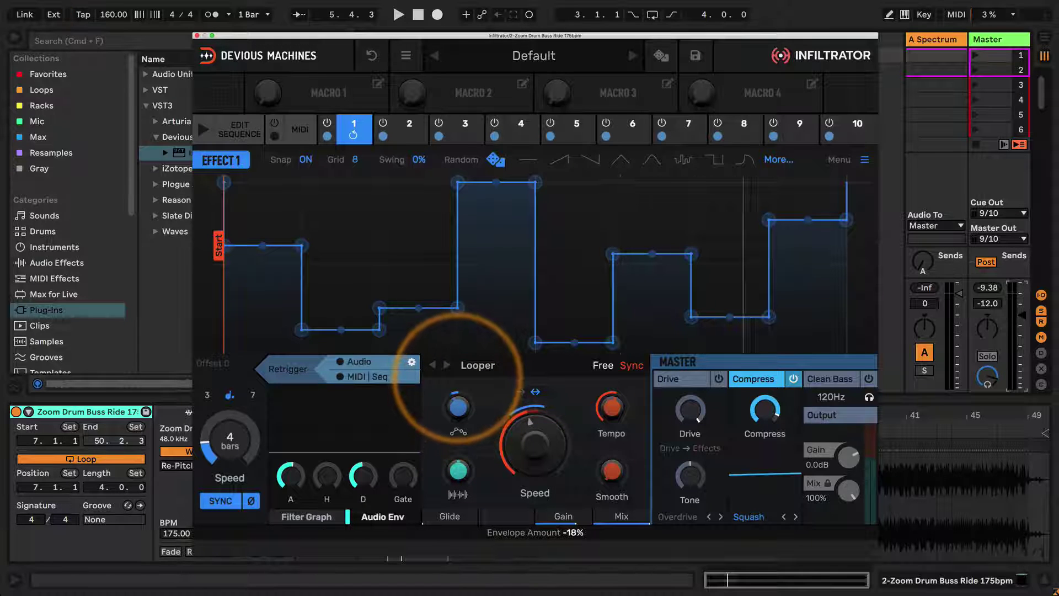
Set the Envelope Amount for the Looper's Speed to 36% and raise the Speed slightly while the loop plays
{"action": "left_click_drag", "start_coordinate": [461, 364], "coordinate": [455, 446]}
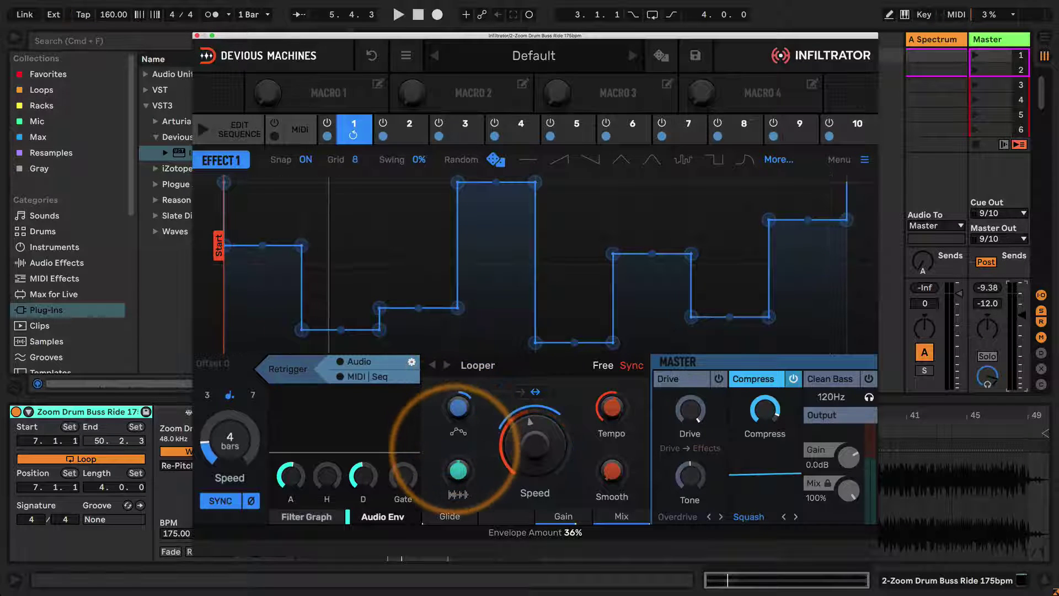
{"action": "key", "text": "space"}
{"action": "left_click_drag", "start_coordinate": [539, 450], "coordinate": [539, 449]}
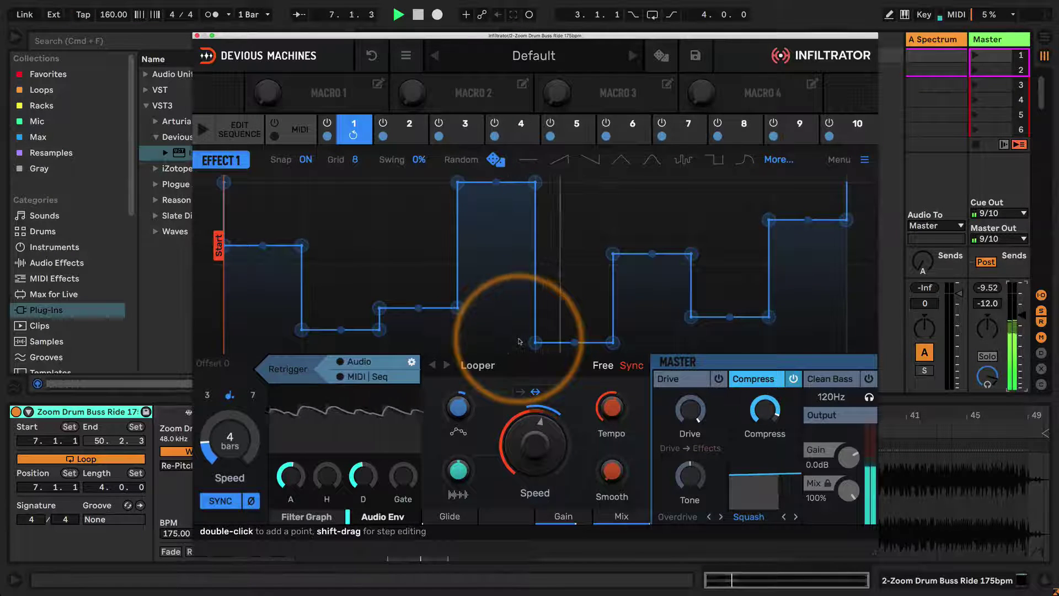
Audition random envelope patterns for Effect 1, lowering the Looper's Speed and making its envelope modulation unidirectional at a high amount
{"action": "left_click", "coordinate": [495, 160]}
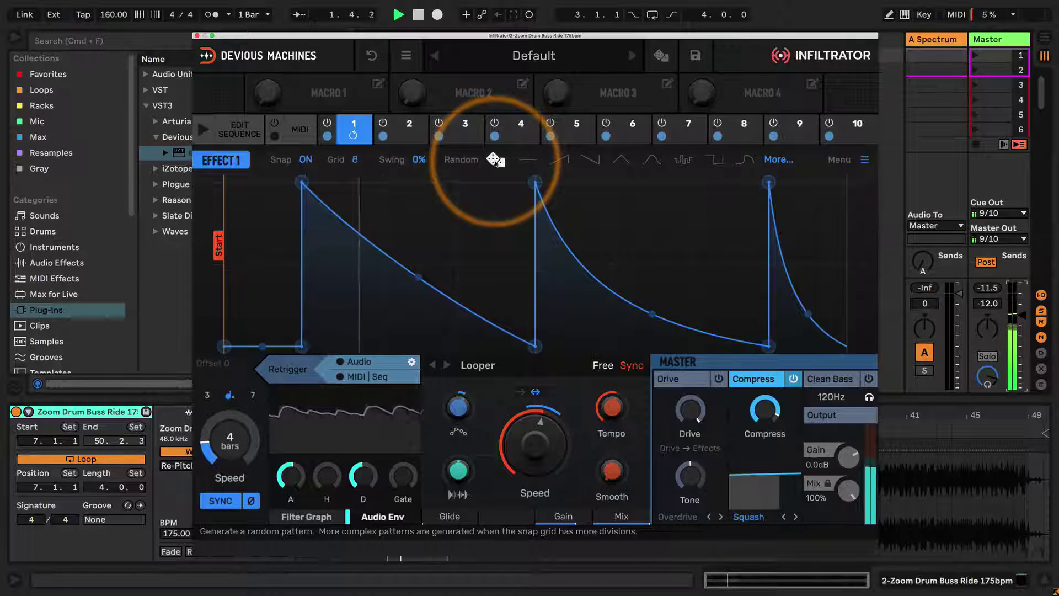
{"action": "left_click", "coordinate": [496, 160]}
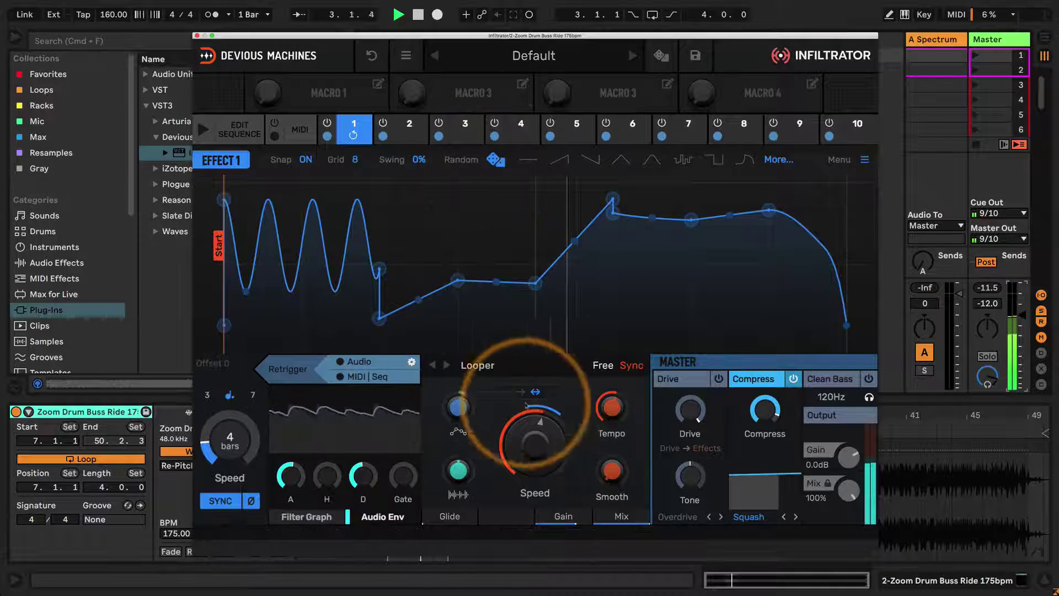
{"action": "left_click_drag", "start_coordinate": [523, 432], "coordinate": [524, 457]}
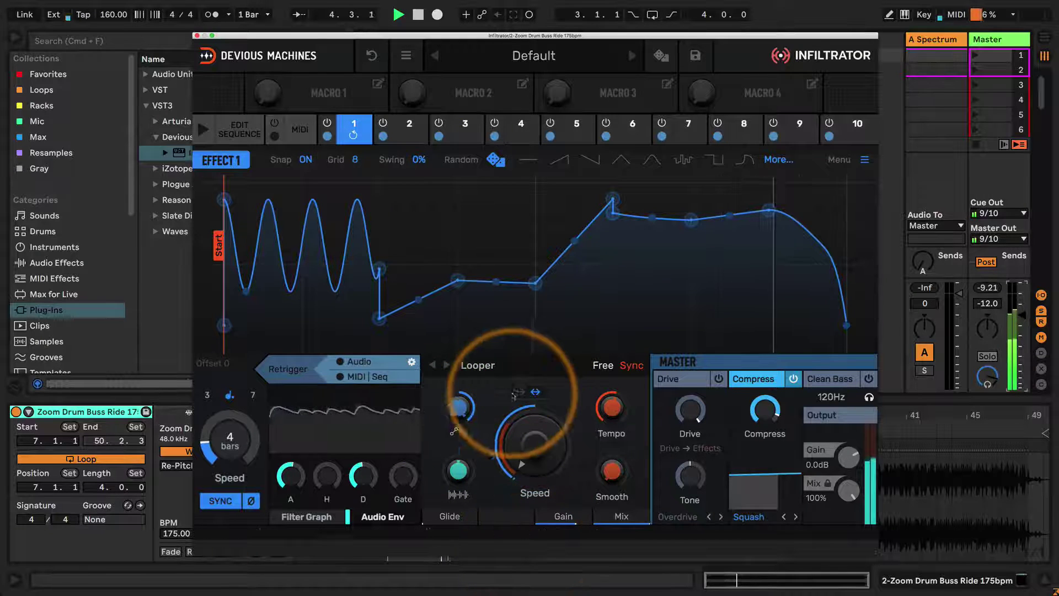
{"action": "left_click", "coordinate": [494, 160]}
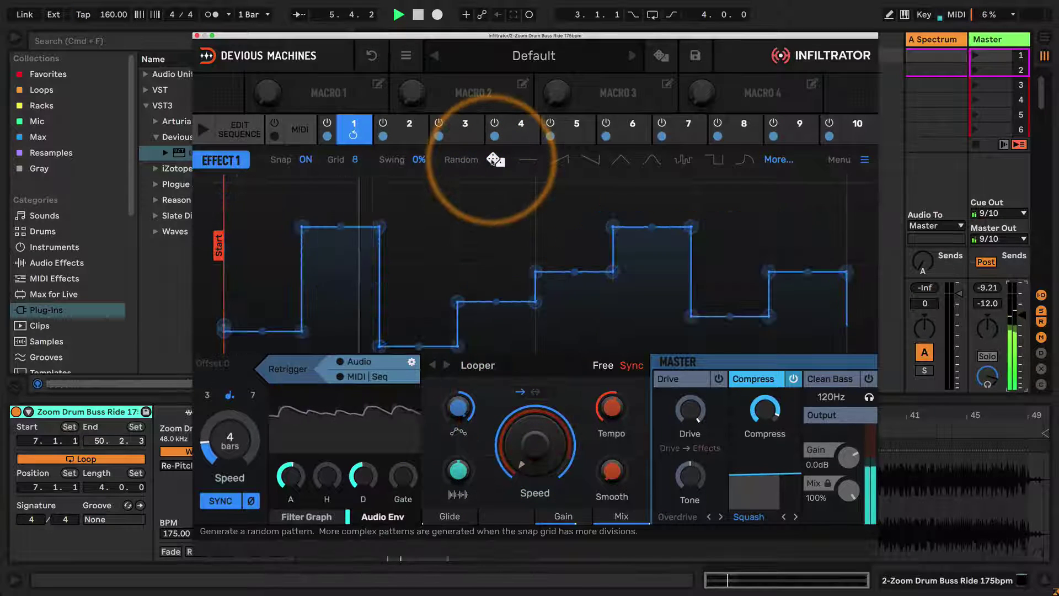
{"action": "left_click", "coordinate": [494, 160]}
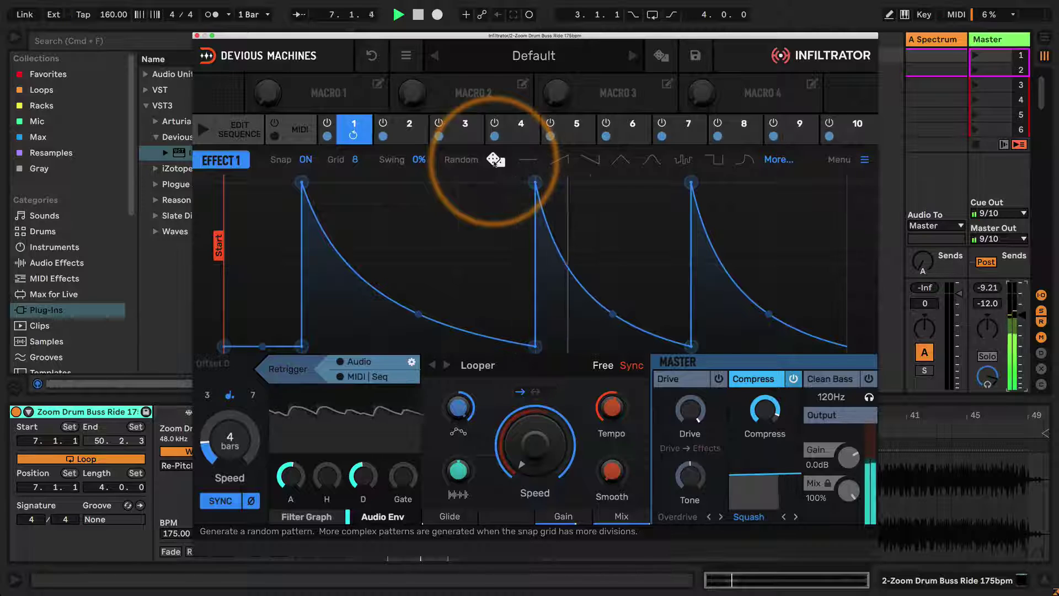
Try several additional preset envelope shapes on Effect 1, choose the two-cycle sine wave, and stop playback
{"action": "left_click", "coordinate": [778, 159]}
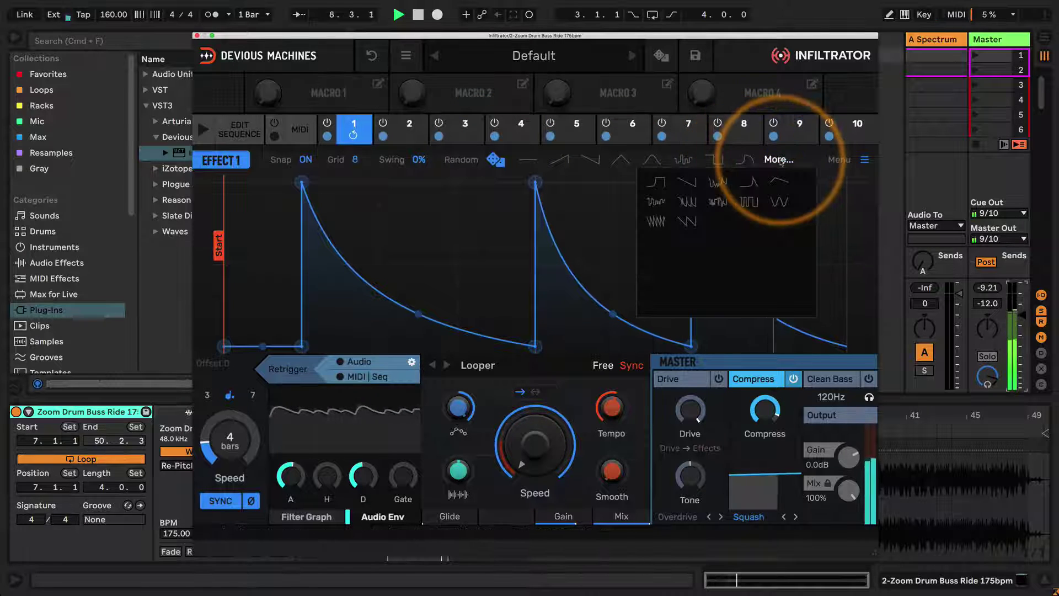
{"action": "left_click", "coordinate": [748, 203]}
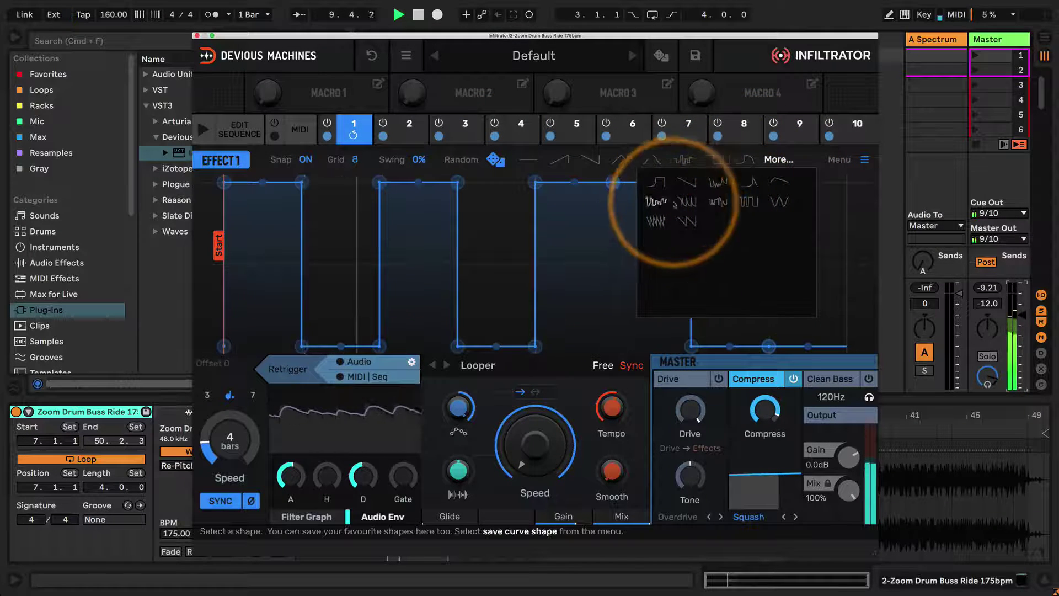
{"action": "left_click", "coordinate": [716, 183]}
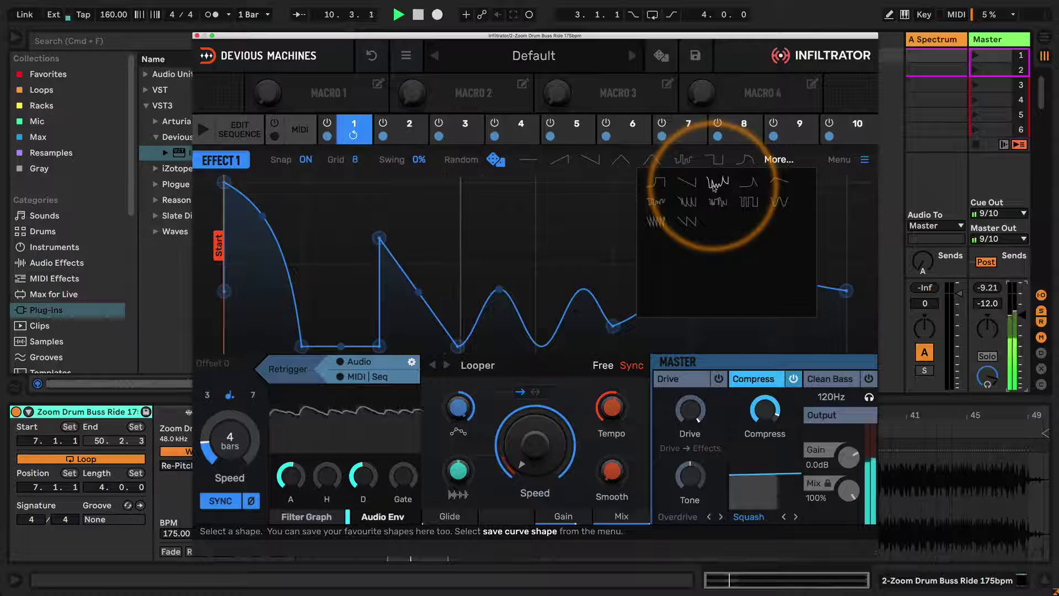
{"action": "left_click", "coordinate": [656, 202]}
{"action": "left_click", "coordinate": [777, 202]}
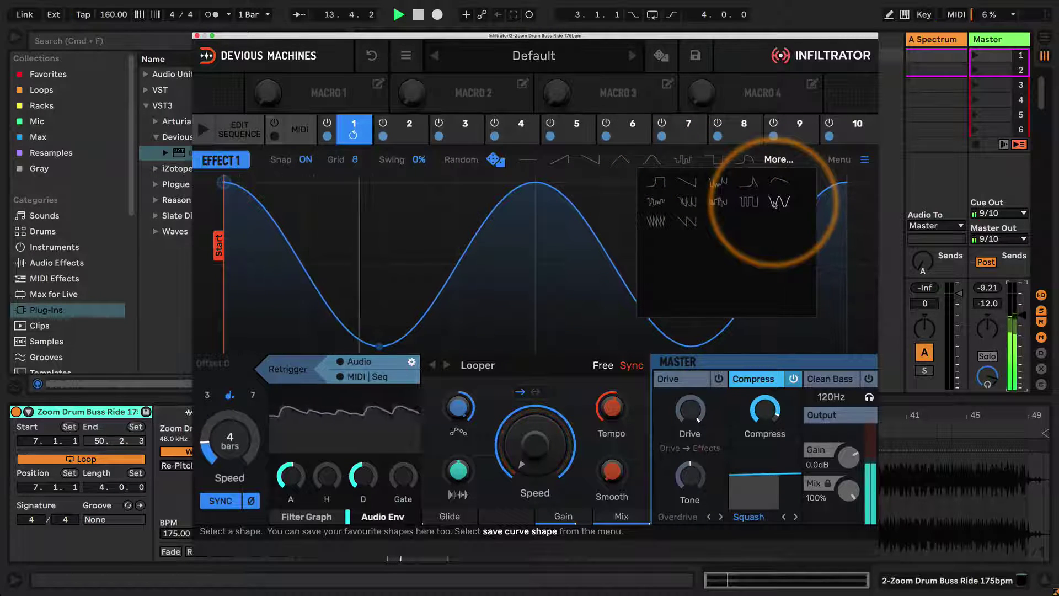
{"action": "left_click", "coordinate": [536, 240]}
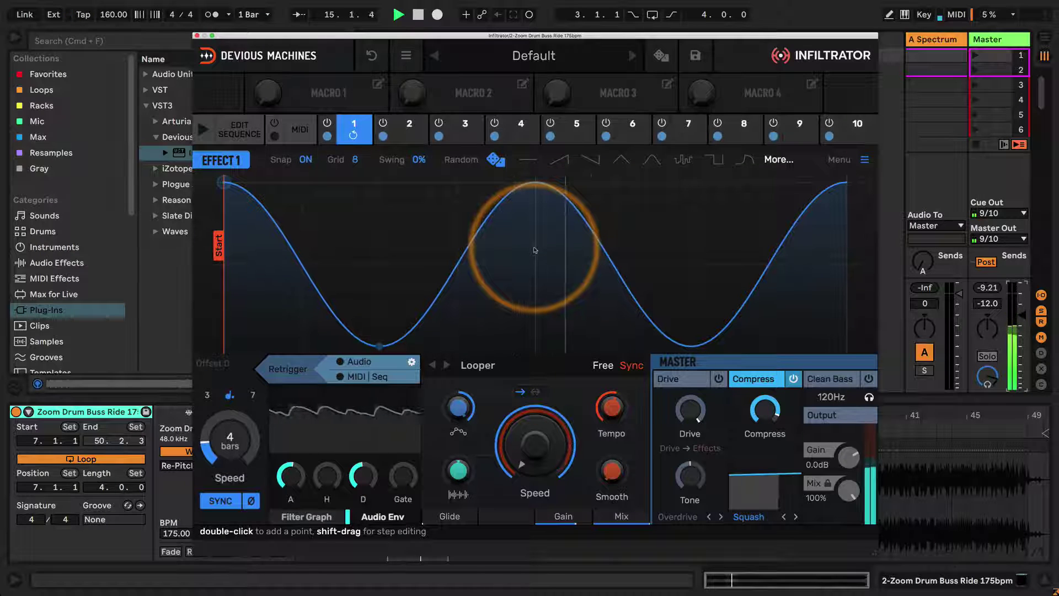
{"action": "key", "text": "space"}
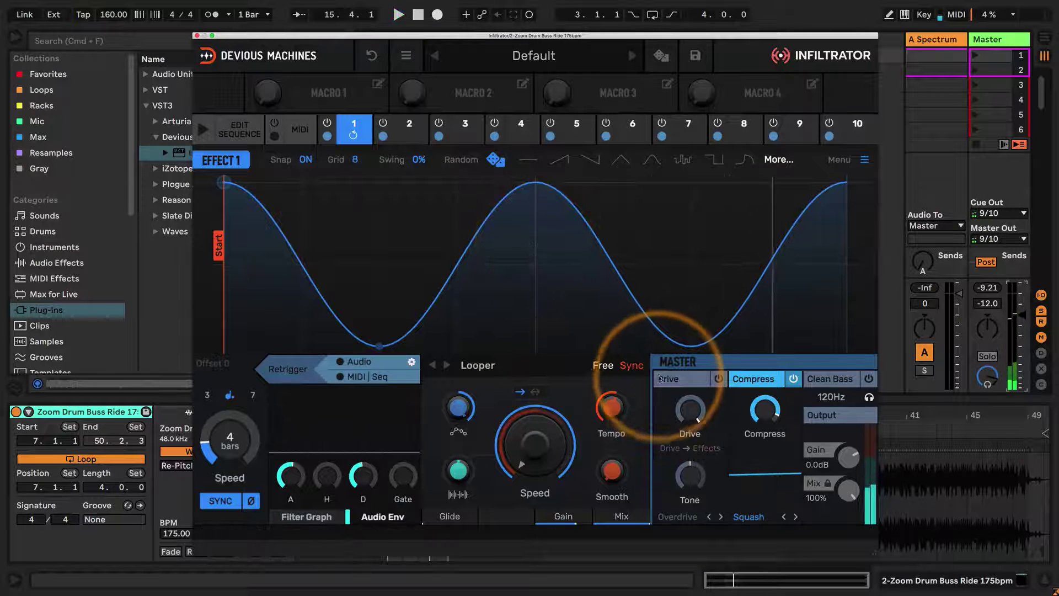
Enable the master Drive and raise its Tone to maximum while the loop plays
{"action": "left_click", "coordinate": [718, 379]}
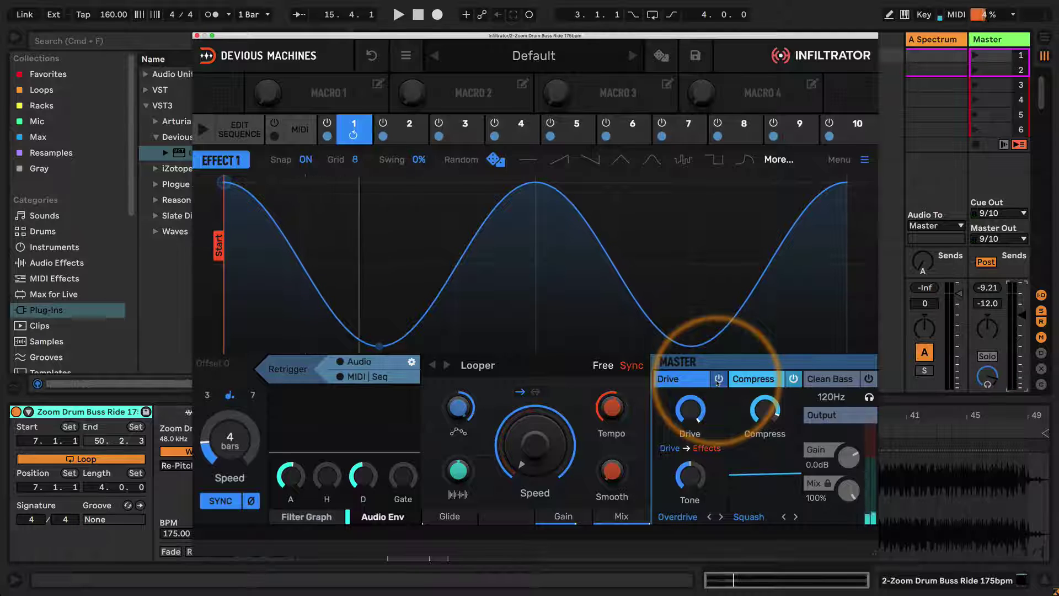
{"action": "key", "text": "space"}
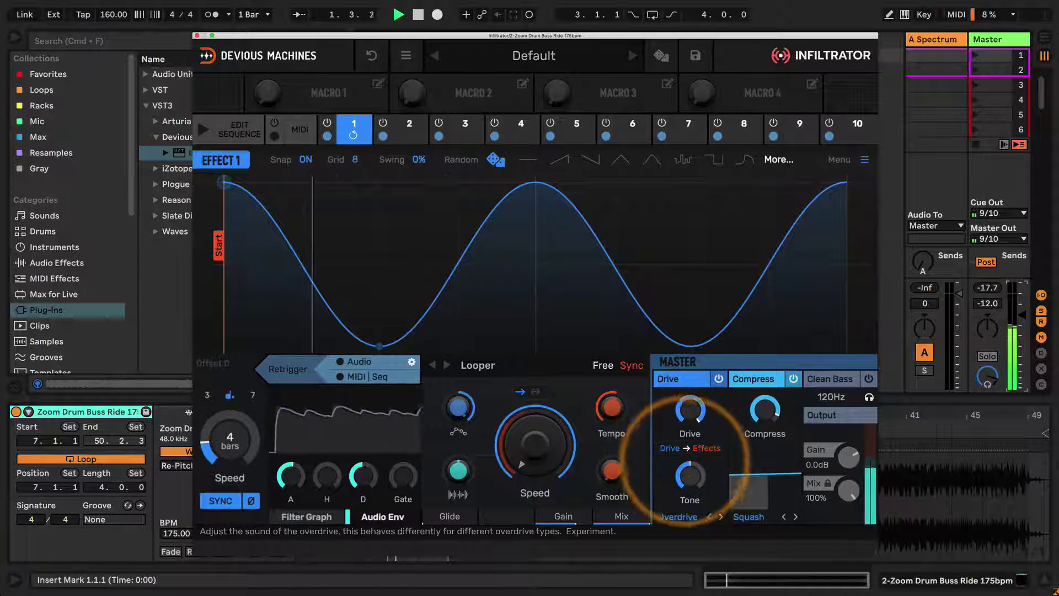
{"action": "left_click_drag", "start_coordinate": [689, 475], "coordinate": [691, 397]}
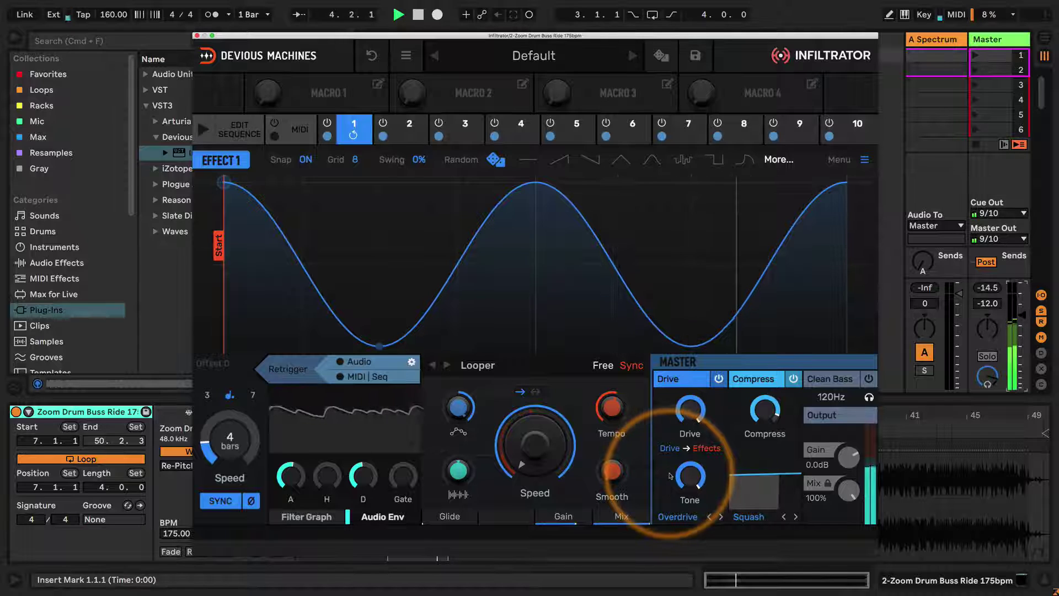
Audition the Tube, Dynamic, Adaptive and Clip distortion types on the master Drive during playback
{"action": "left_click", "coordinate": [686, 518]}
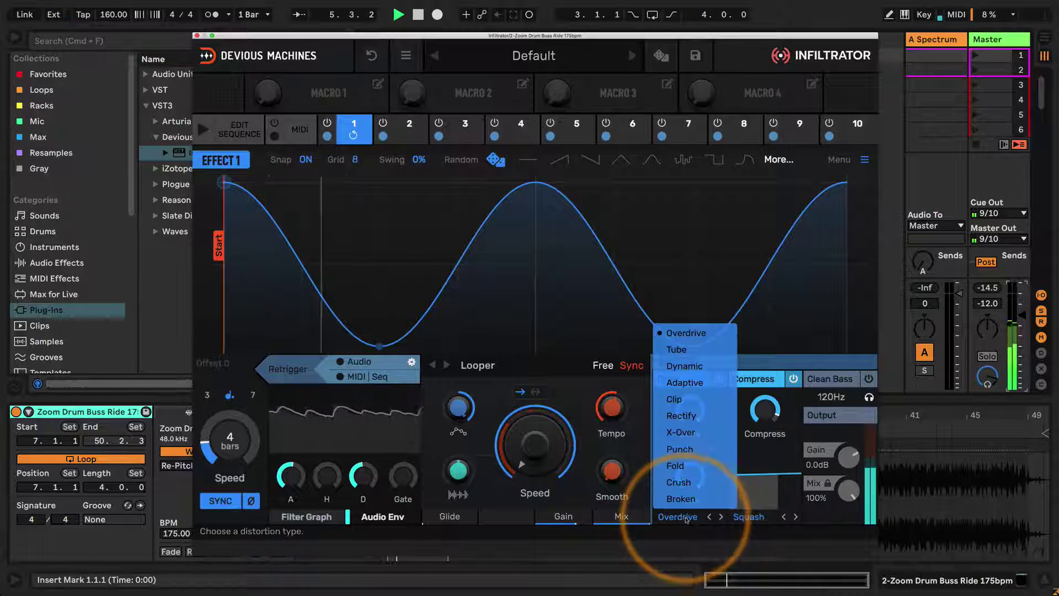
{"action": "left_click", "coordinate": [677, 350]}
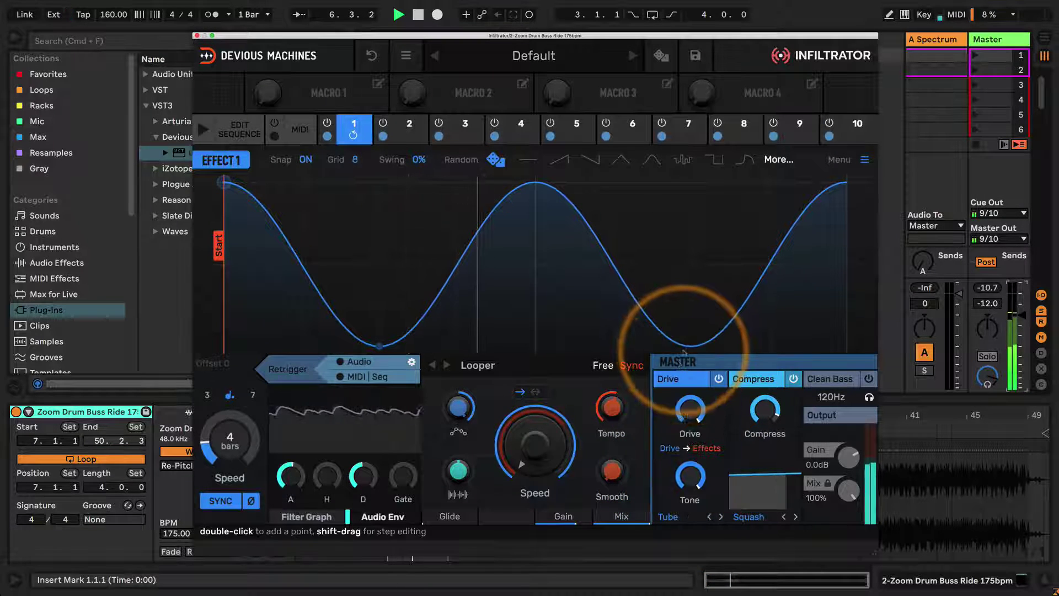
{"action": "left_click", "coordinate": [679, 521]}
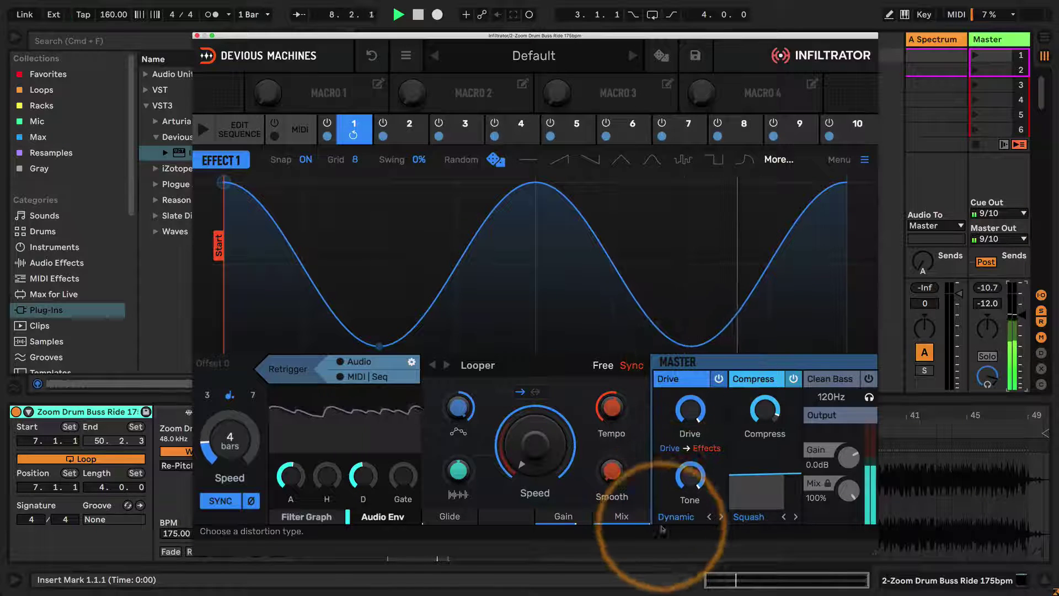
{"action": "left_click", "coordinate": [676, 517]}
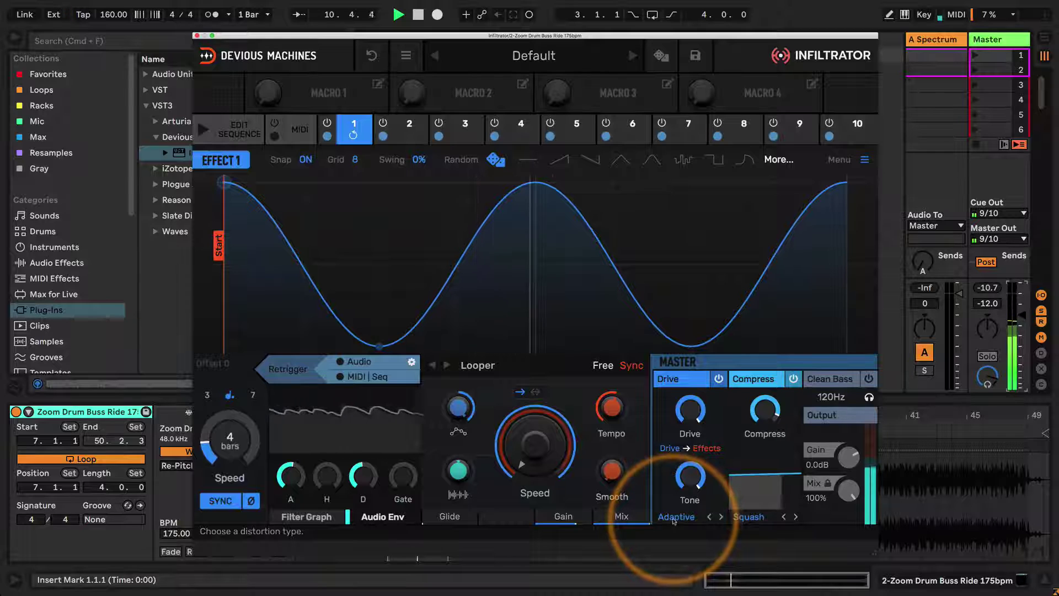
{"action": "left_click", "coordinate": [676, 399]}
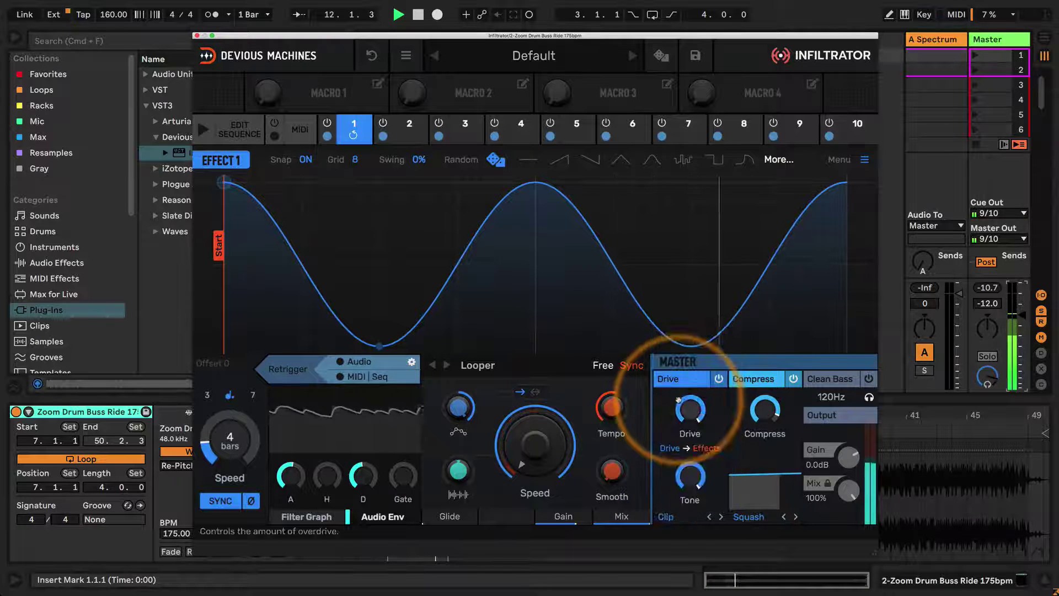
Audition the Rectify, X-Over, Fold, Crush and Broken distortion types on the master Drive during playback
{"action": "left_click", "coordinate": [669, 516]}
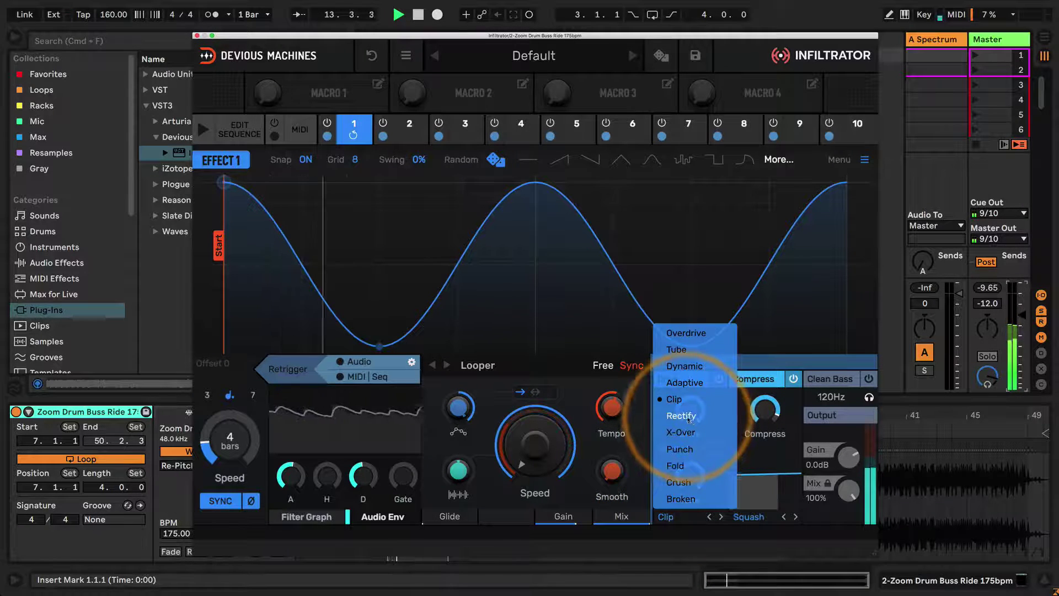
{"action": "left_click", "coordinate": [683, 417]}
{"action": "left_click", "coordinate": [674, 518]}
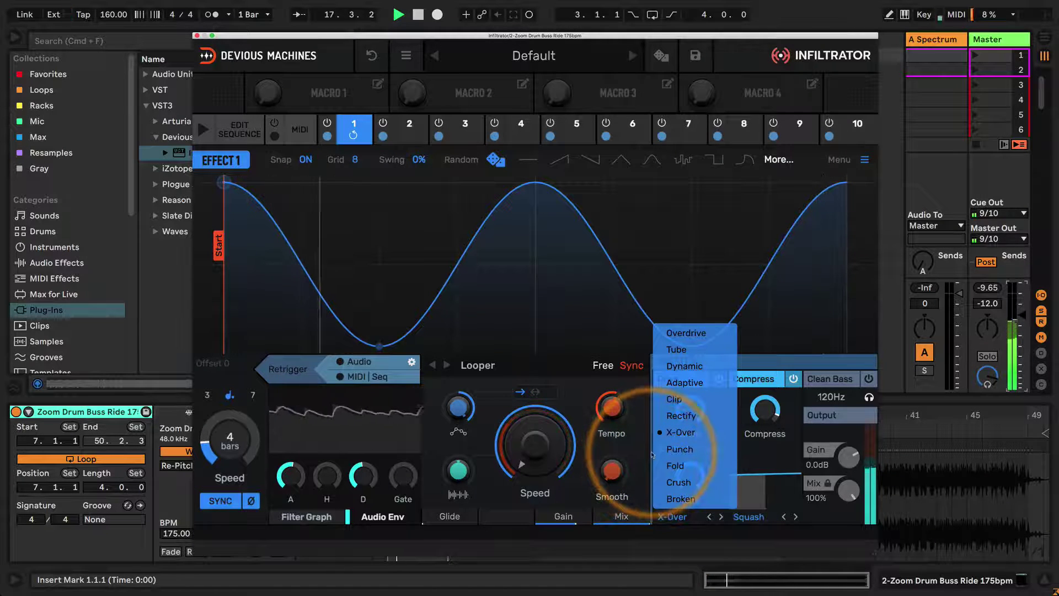
{"action": "left_click", "coordinate": [671, 518]}
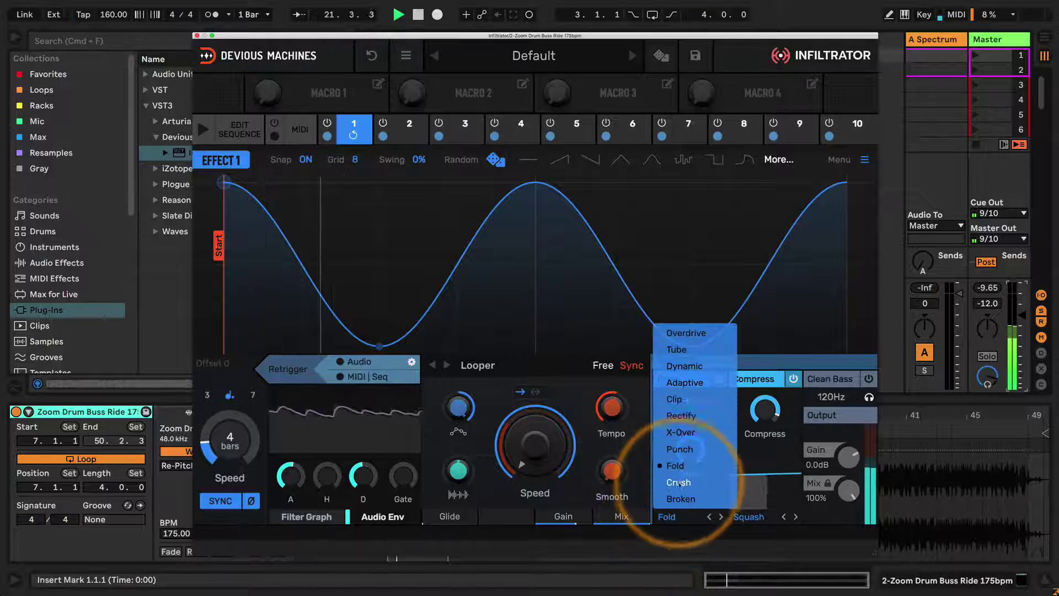
{"action": "left_click", "coordinate": [679, 483]}
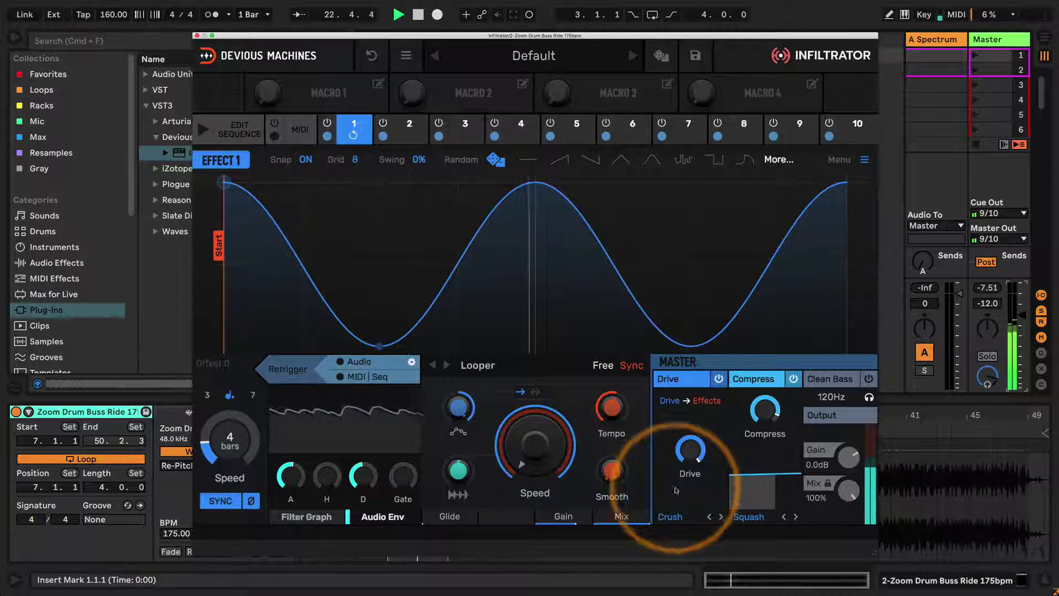
{"action": "left_click", "coordinate": [669, 517]}
{"action": "left_click", "coordinate": [671, 499]}
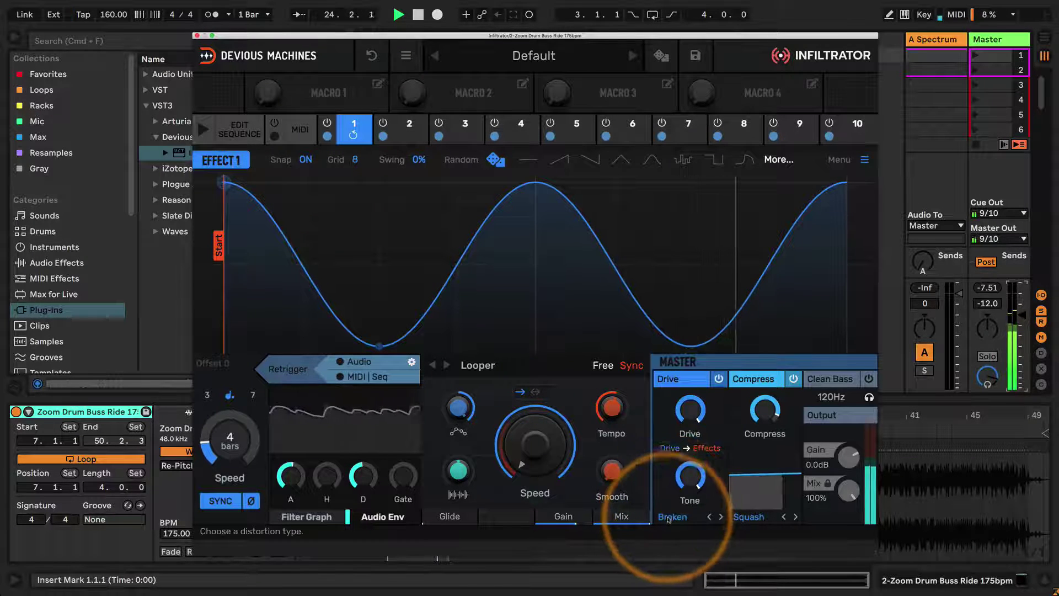
Compare the X-Over and Punch distortion types on the master Drive and settle on X-Over
{"action": "left_click", "coordinate": [669, 517]}
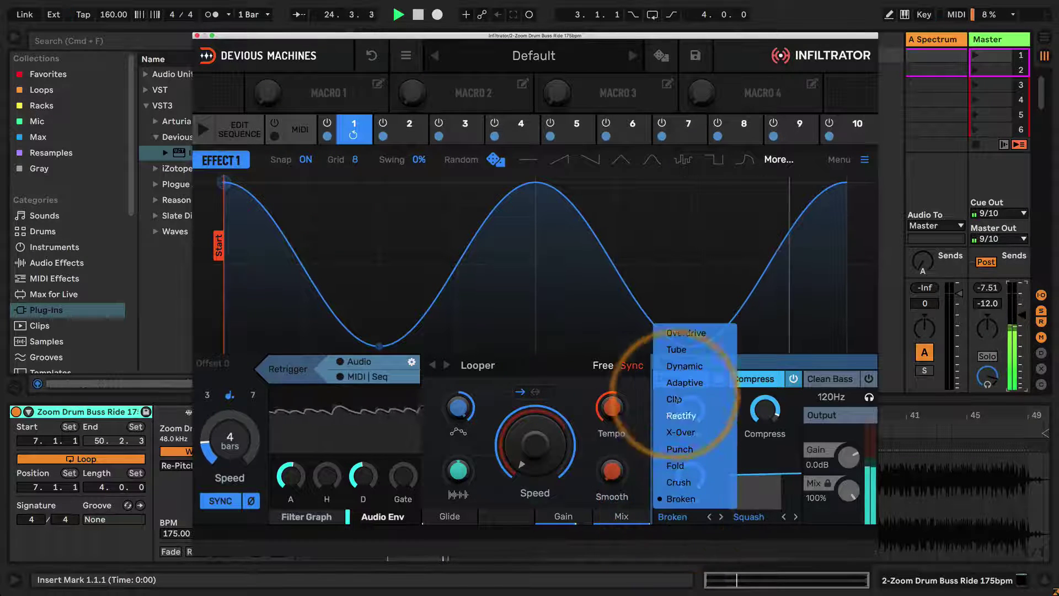
{"action": "left_click", "coordinate": [673, 433]}
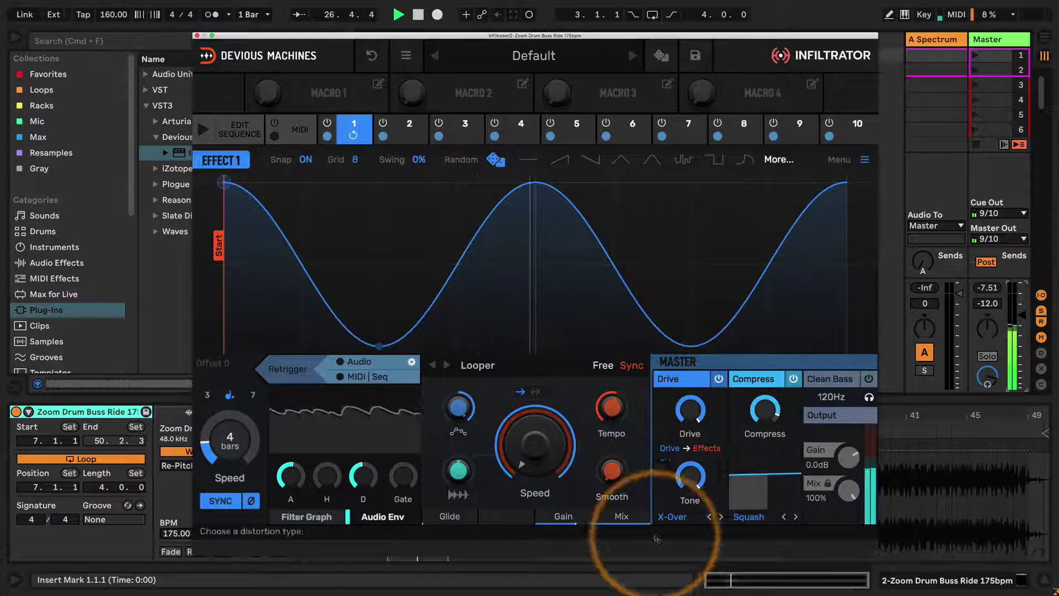
{"action": "left_click", "coordinate": [671, 516]}
{"action": "left_click", "coordinate": [674, 485]}
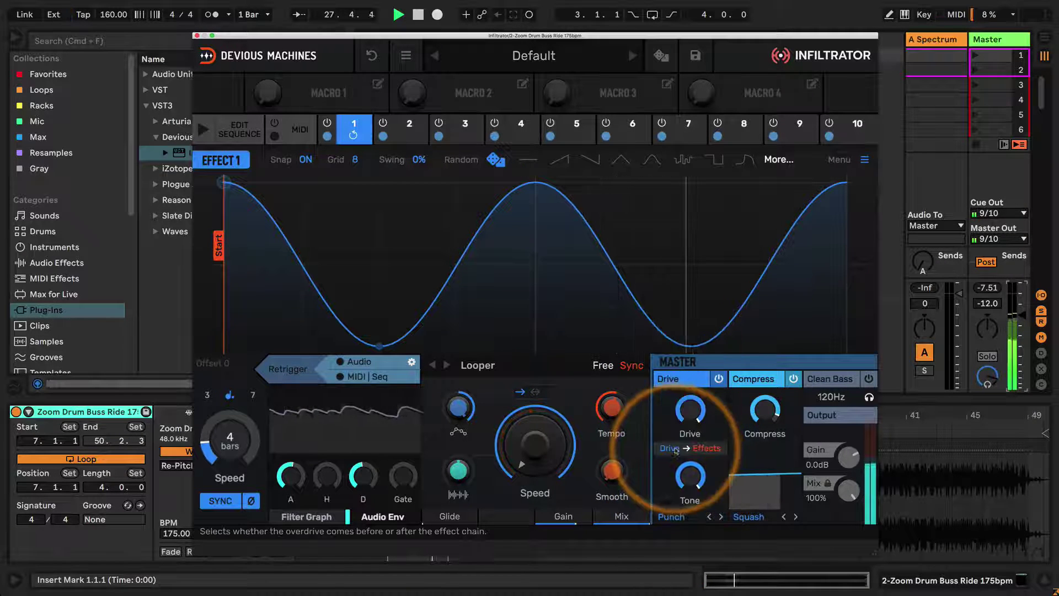
{"action": "left_click", "coordinate": [669, 517]}
{"action": "left_click", "coordinate": [674, 433]}
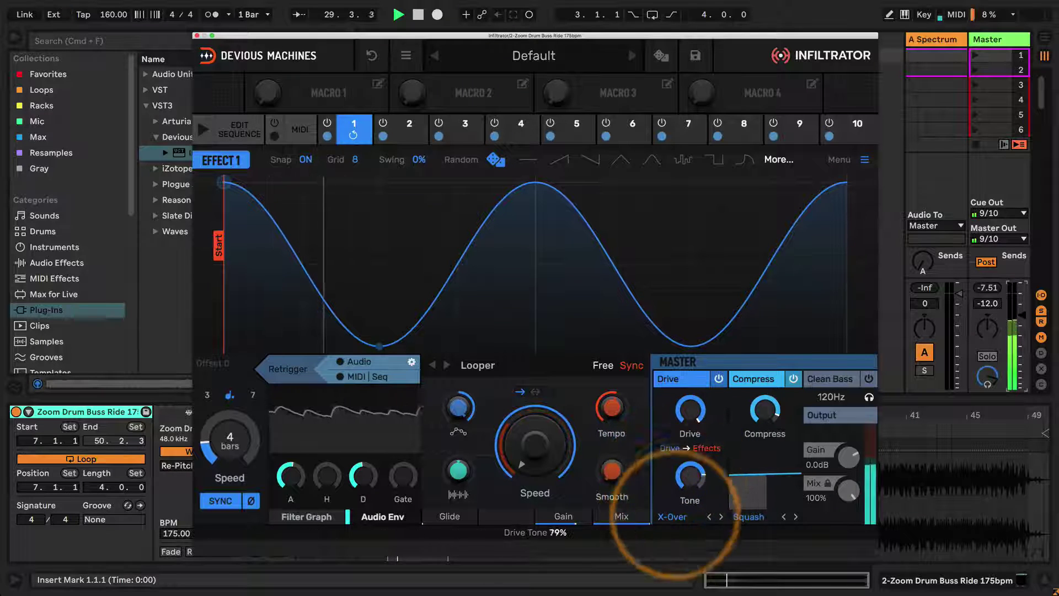
Reduce the master Drive amount to about 24% with X-Over distortion, switch Drive off, and stop playback
{"action": "left_click_drag", "start_coordinate": [690, 419], "coordinate": [691, 552]}
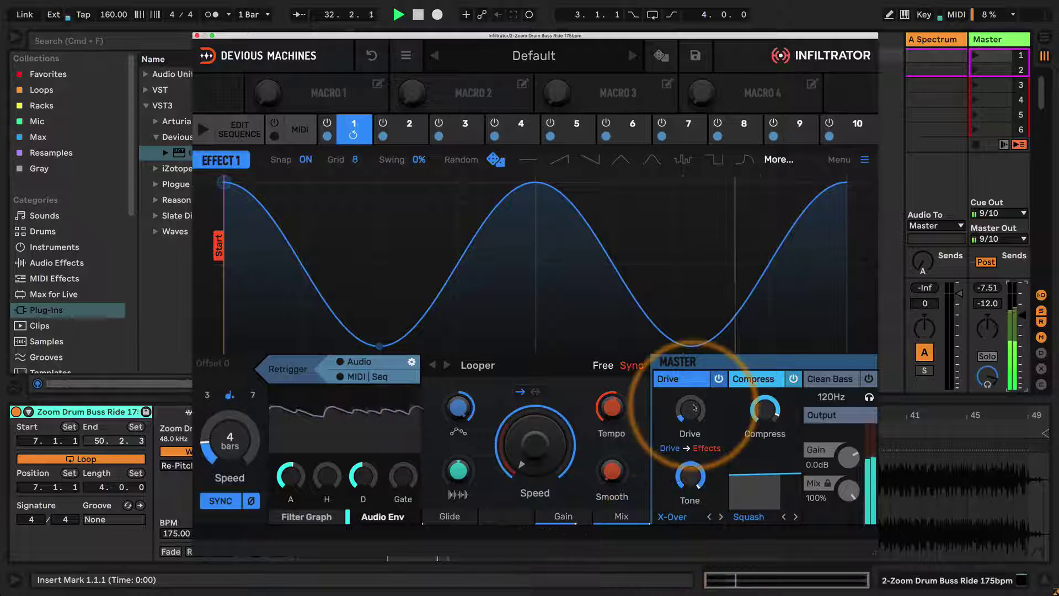
{"action": "left_click_drag", "start_coordinate": [689, 410], "coordinate": [689, 400]}
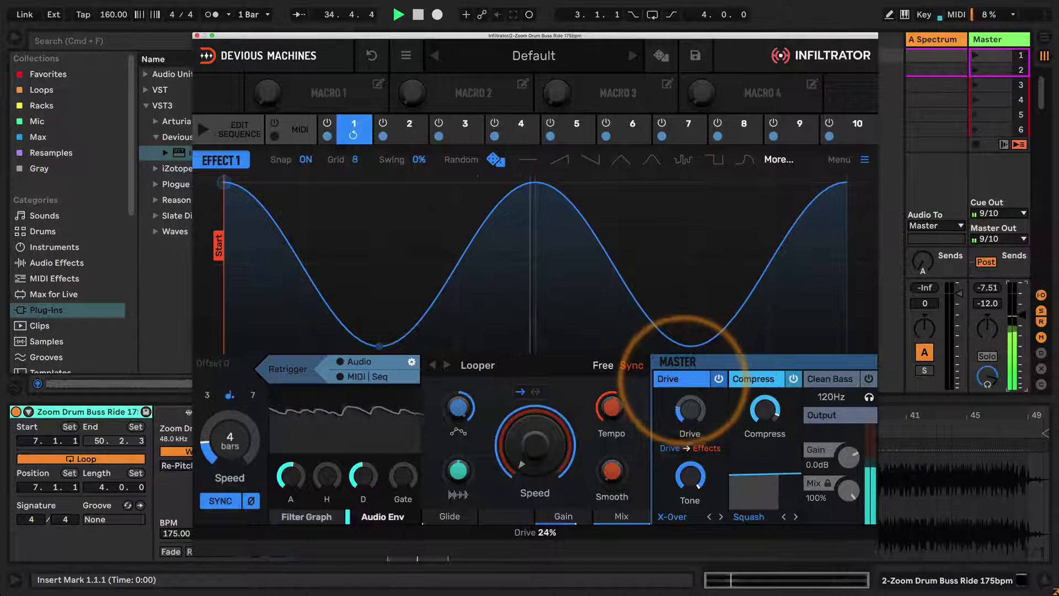
{"action": "left_click", "coordinate": [719, 380]}
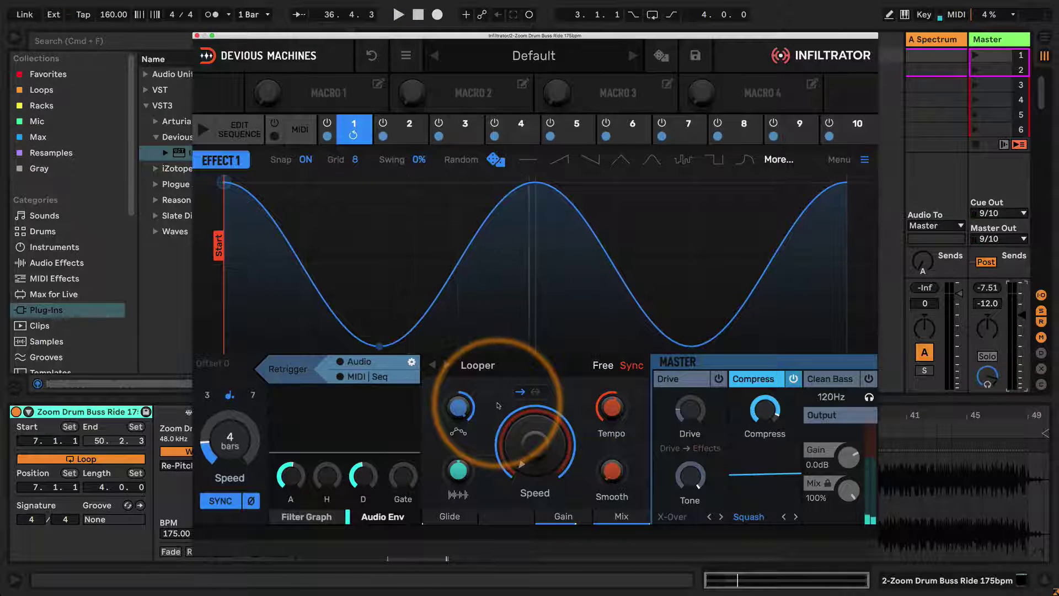
Look through the available effect types for slot 1 and the empty effect slots 2 to 10
{"action": "left_click", "coordinate": [353, 123]}
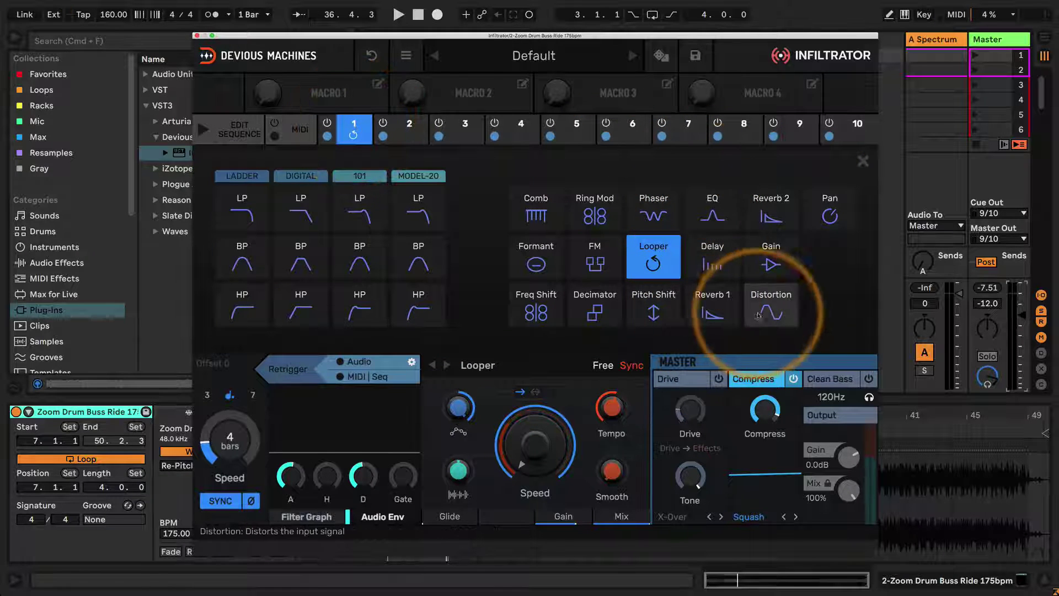
{"action": "left_click", "coordinate": [458, 128]}
{"action": "left_click", "coordinate": [523, 137]}
{"action": "left_click", "coordinate": [577, 138]}
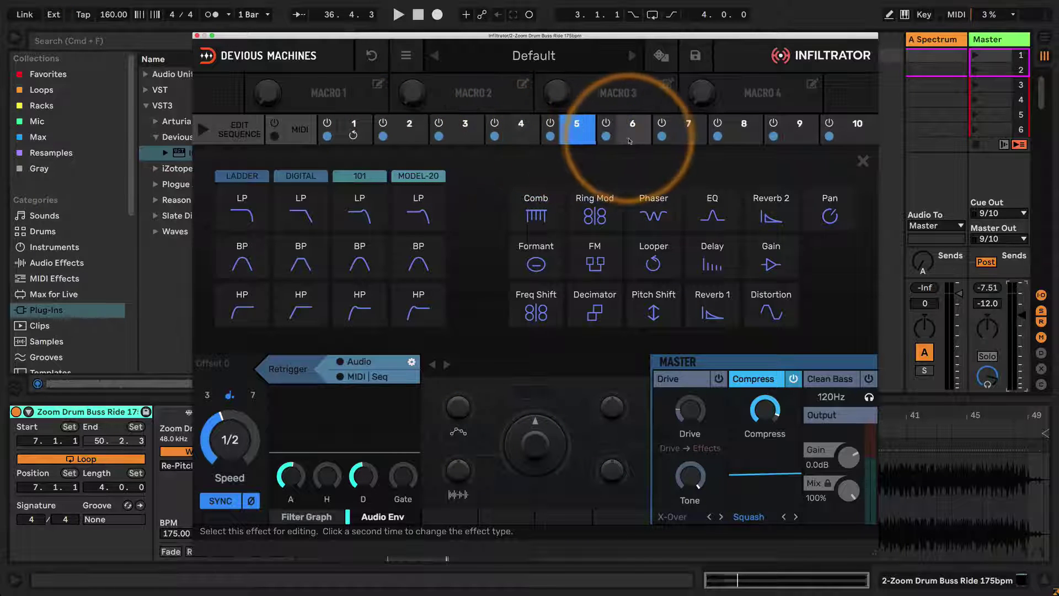
{"action": "left_click", "coordinate": [633, 137]}
{"action": "left_click", "coordinate": [688, 138]}
{"action": "left_click", "coordinate": [742, 138]}
{"action": "left_click", "coordinate": [800, 138]}
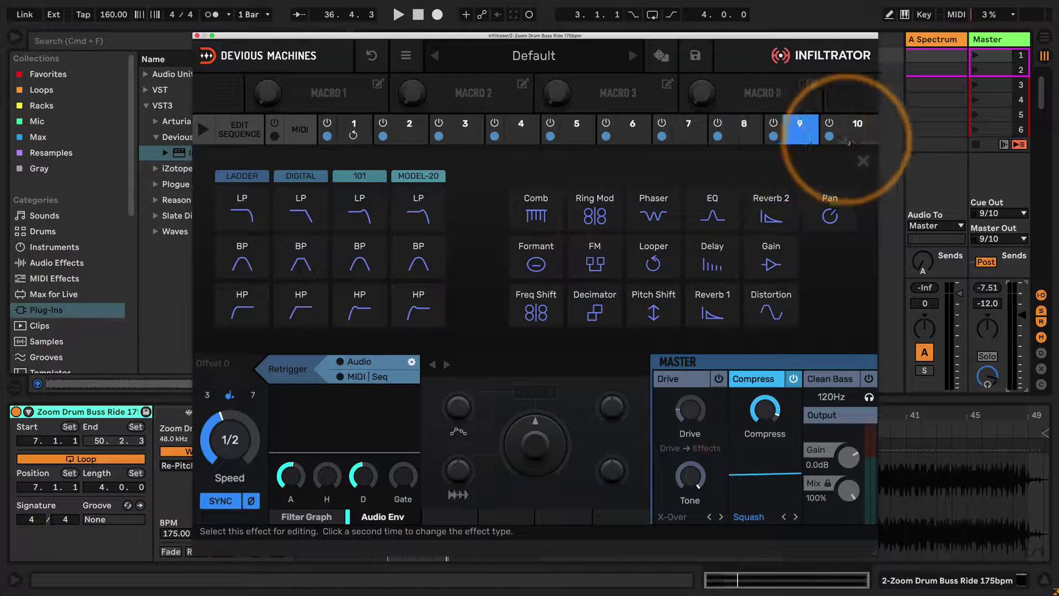
{"action": "left_click", "coordinate": [857, 138]}
{"action": "left_click", "coordinate": [800, 138]}
{"action": "left_click", "coordinate": [743, 138]}
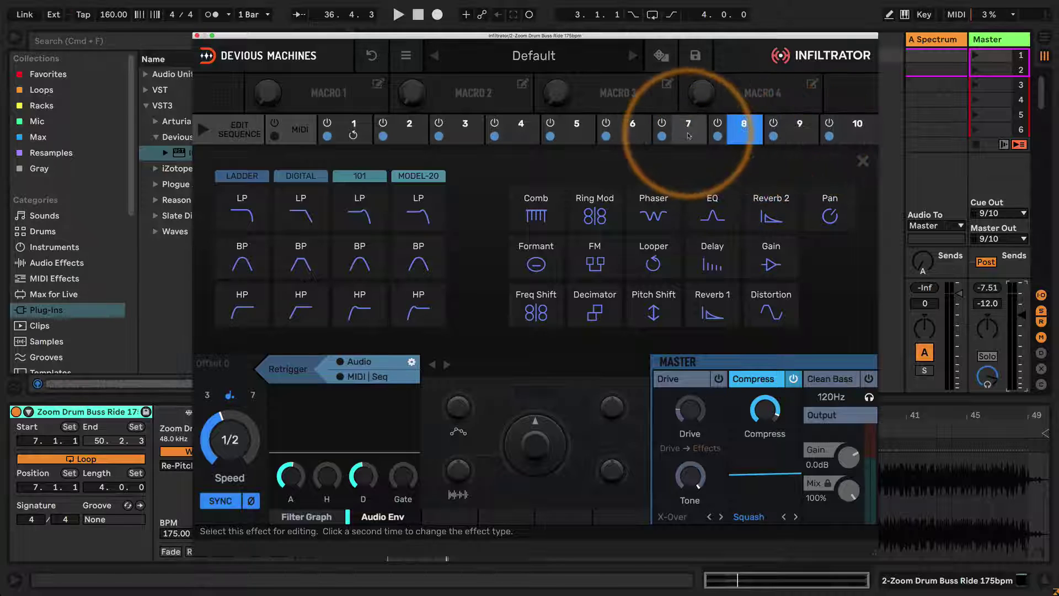
{"action": "left_click", "coordinate": [688, 138]}
{"action": "left_click", "coordinate": [633, 138]}
{"action": "left_click", "coordinate": [514, 137]}
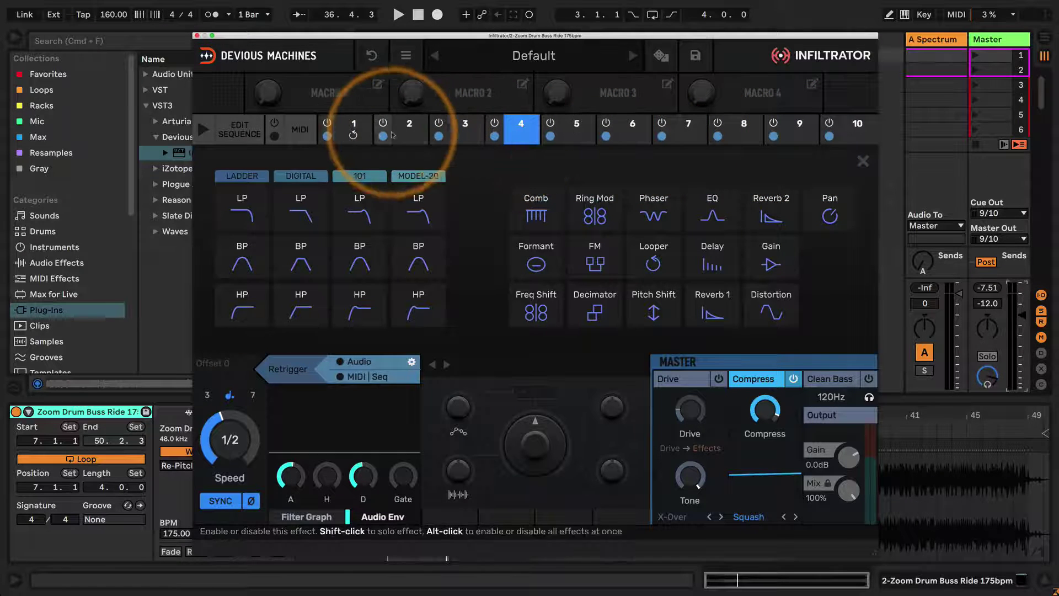
Assign Comb to effect slot 2, Ring Mod to slot 3 and Phaser to slot 4
{"action": "left_click", "coordinate": [533, 209]}
{"action": "left_click", "coordinate": [466, 136]}
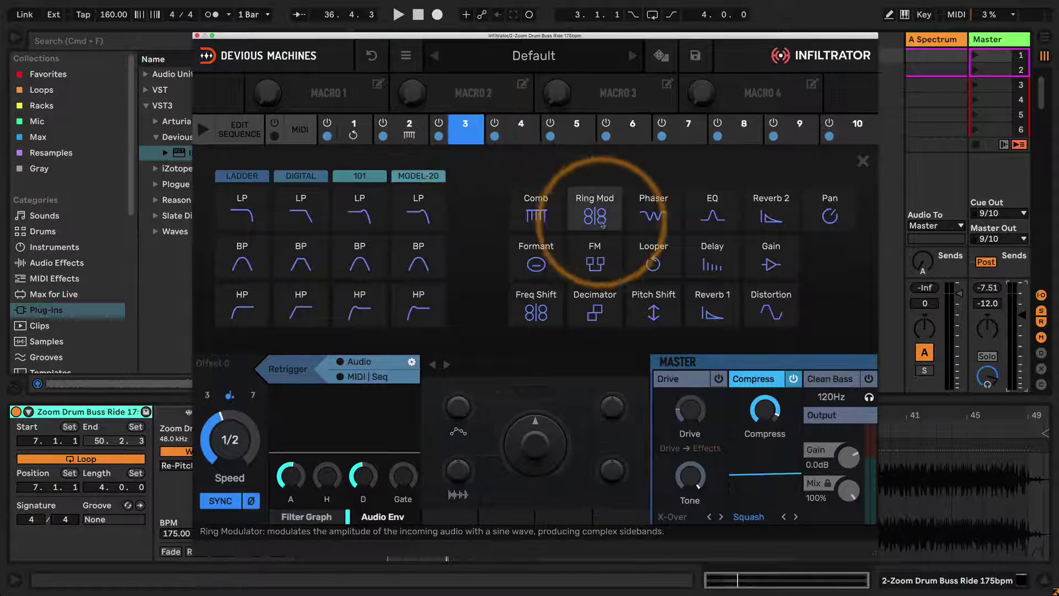
{"action": "left_click", "coordinate": [603, 224]}
{"action": "left_click", "coordinate": [519, 133]}
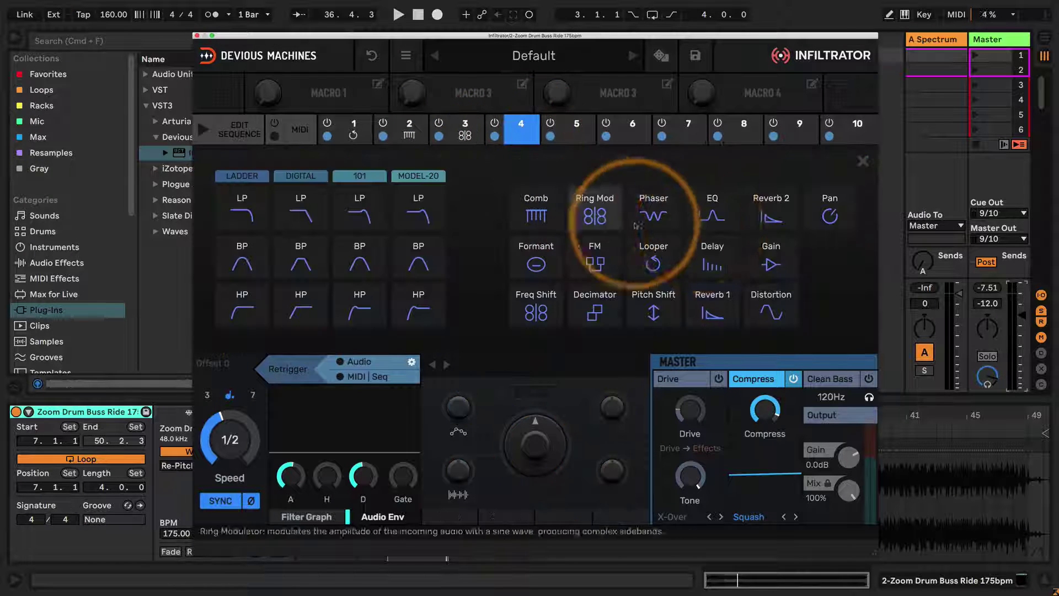
{"action": "left_click", "coordinate": [665, 215]}
Assign FM to effect slot 5, Decimator to slot 6 and Pan to slot 7
{"action": "left_click", "coordinate": [570, 139]}
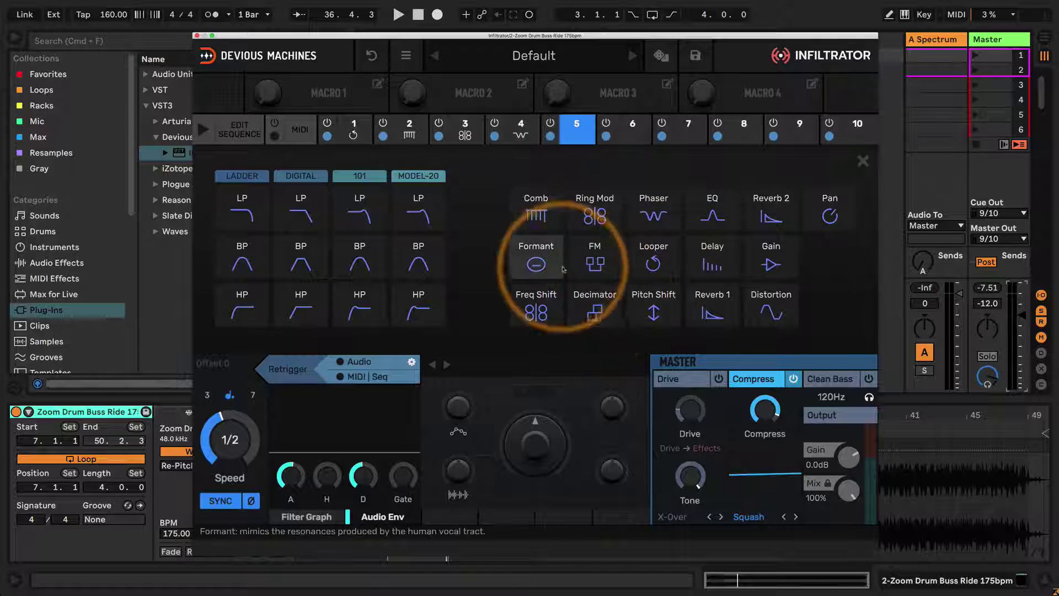
{"action": "left_click", "coordinate": [566, 266]}
{"action": "left_click", "coordinate": [632, 130]}
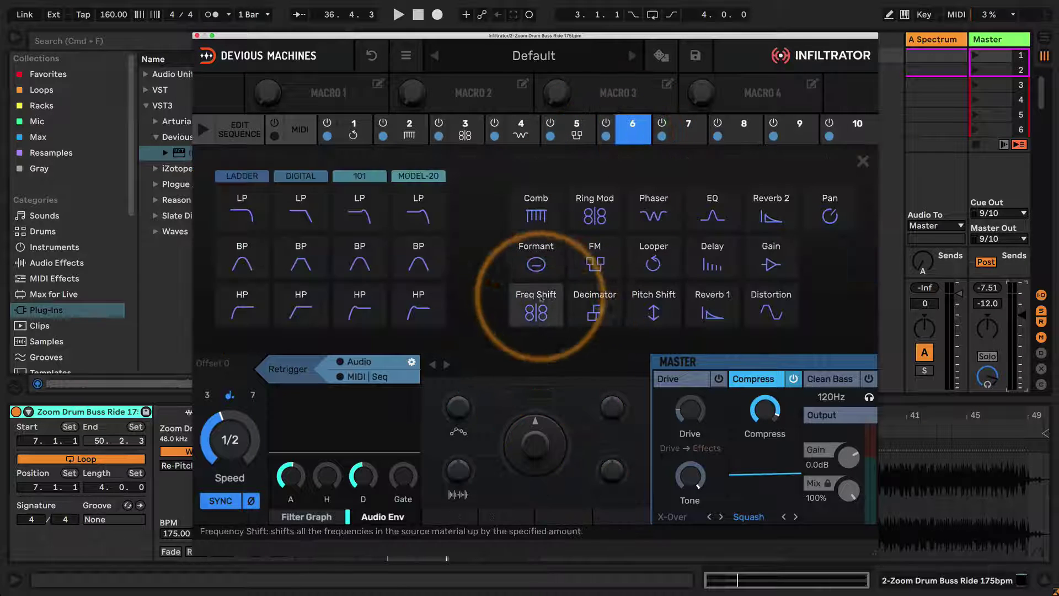
{"action": "left_click", "coordinate": [594, 306]}
{"action": "left_click", "coordinate": [689, 135]}
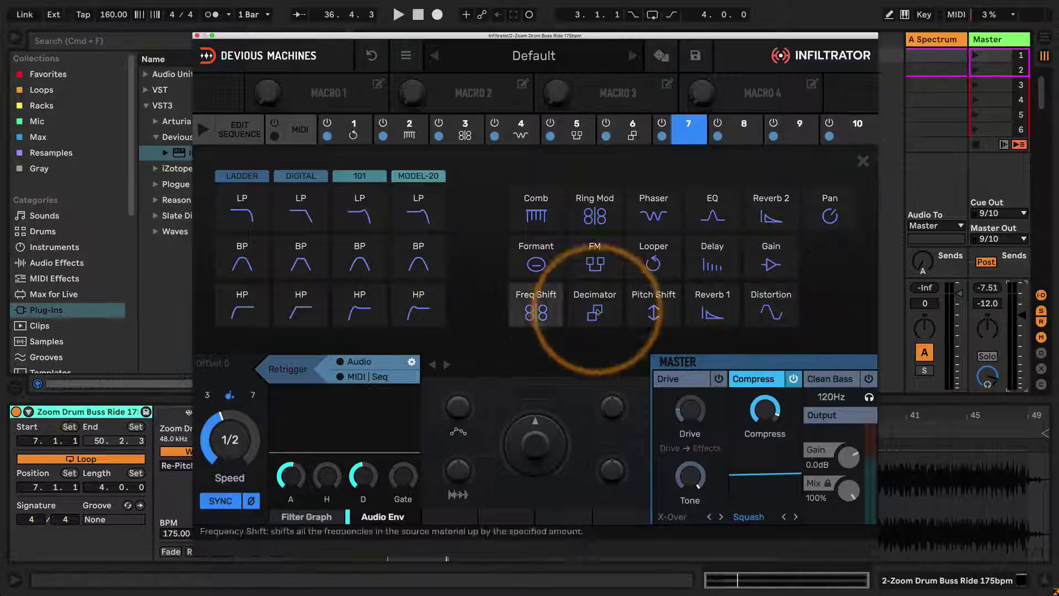
{"action": "left_click", "coordinate": [830, 215]}
Assign Formant to effect slot 8, Pitch Shift to slot 9 and Reverb 1 to slot 10
{"action": "left_click", "coordinate": [735, 136]}
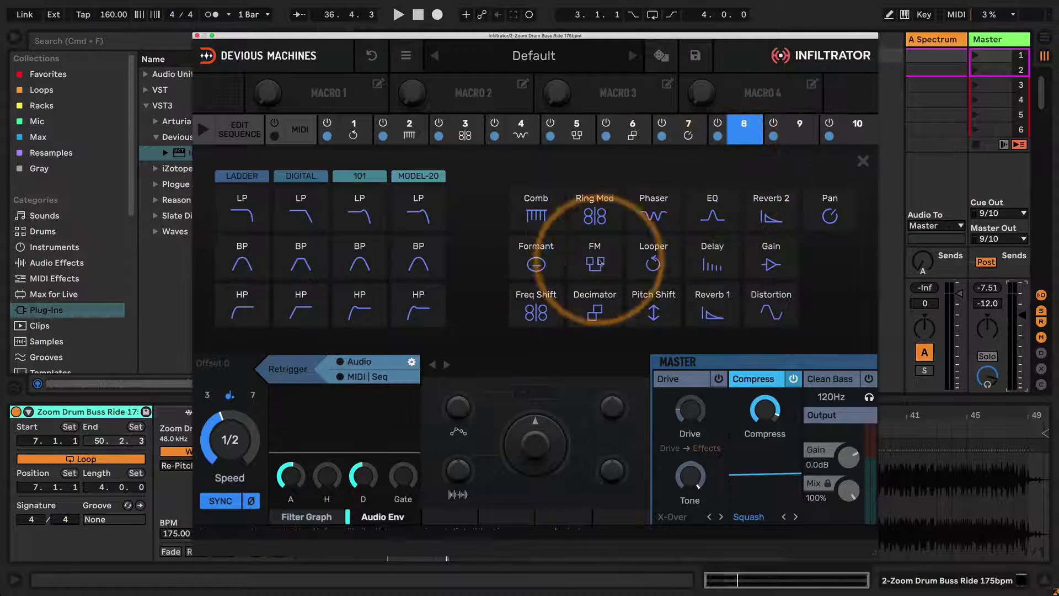
{"action": "left_click", "coordinate": [538, 265]}
{"action": "left_click", "coordinate": [799, 132]}
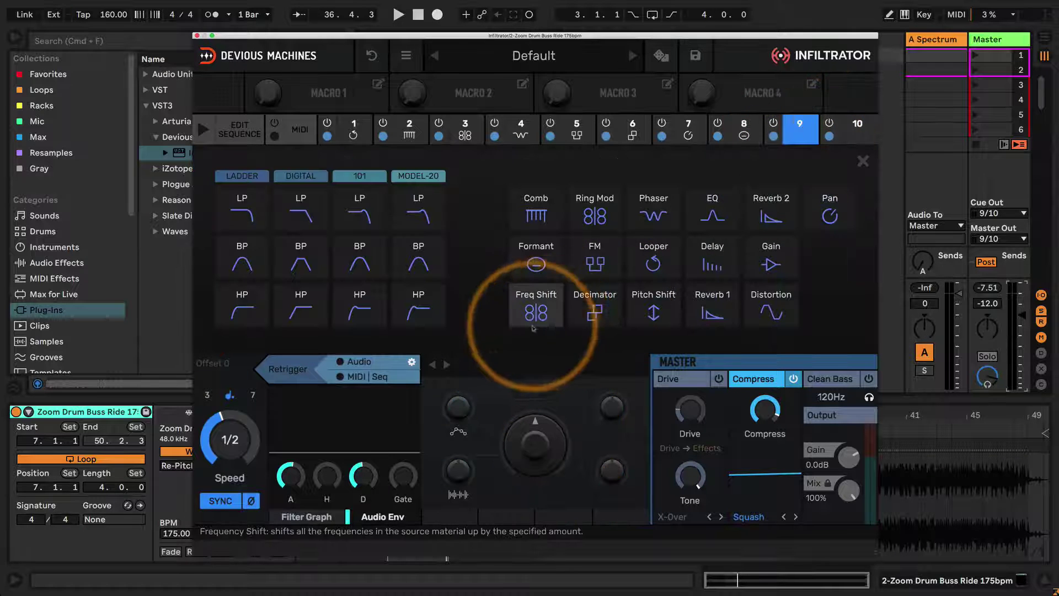
{"action": "left_click", "coordinate": [650, 306]}
{"action": "left_click", "coordinate": [857, 129]}
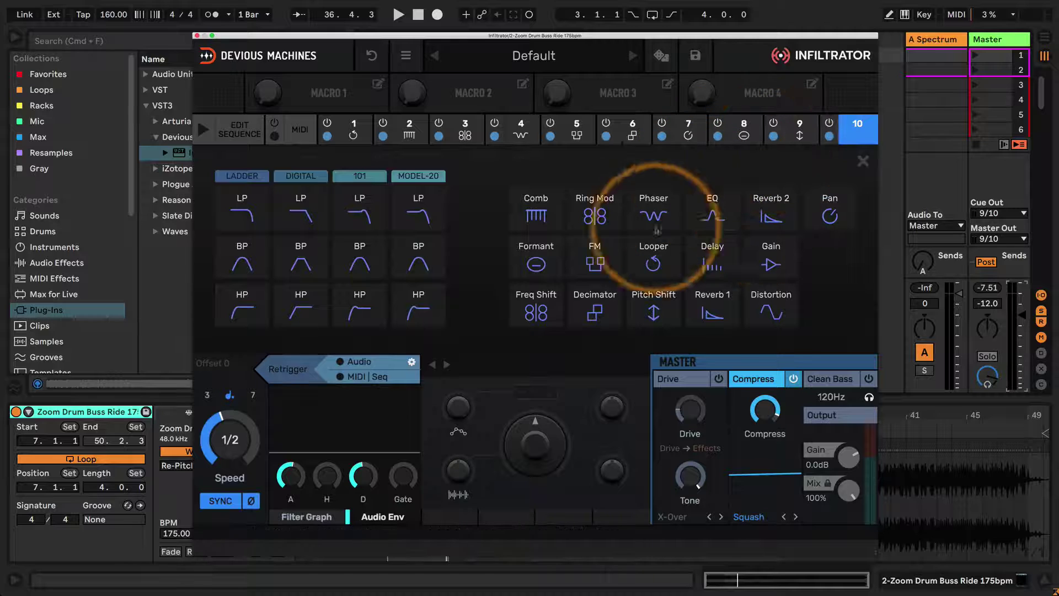
{"action": "left_click", "coordinate": [707, 306]}
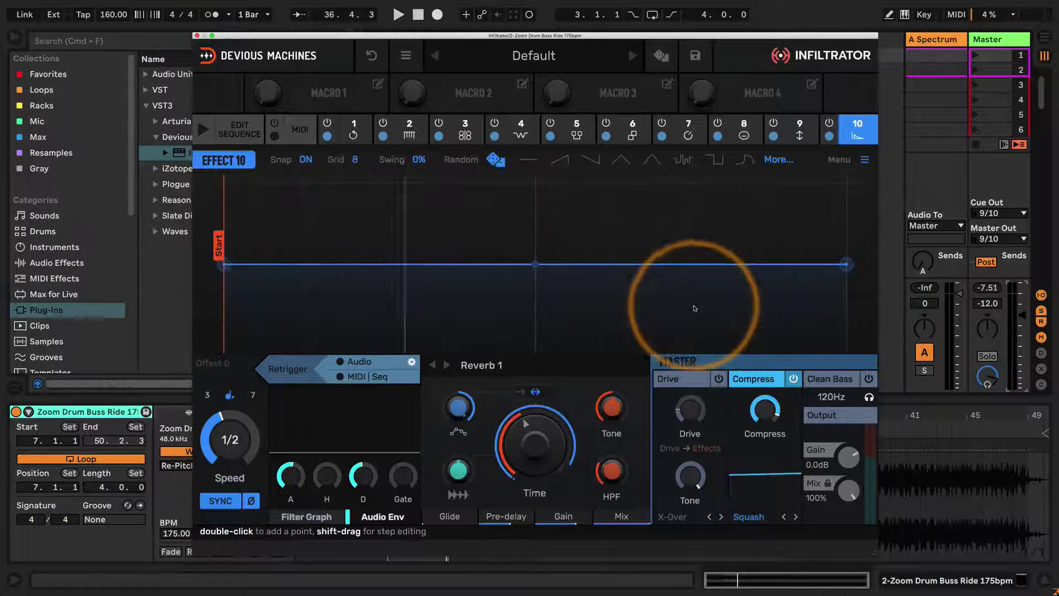
Generate random envelope patterns for the Reverb 1, Pitch Shift, Formant and Pan effects in slots 10 to 7
{"action": "left_click", "coordinate": [496, 159]}
{"action": "left_click", "coordinate": [779, 136]}
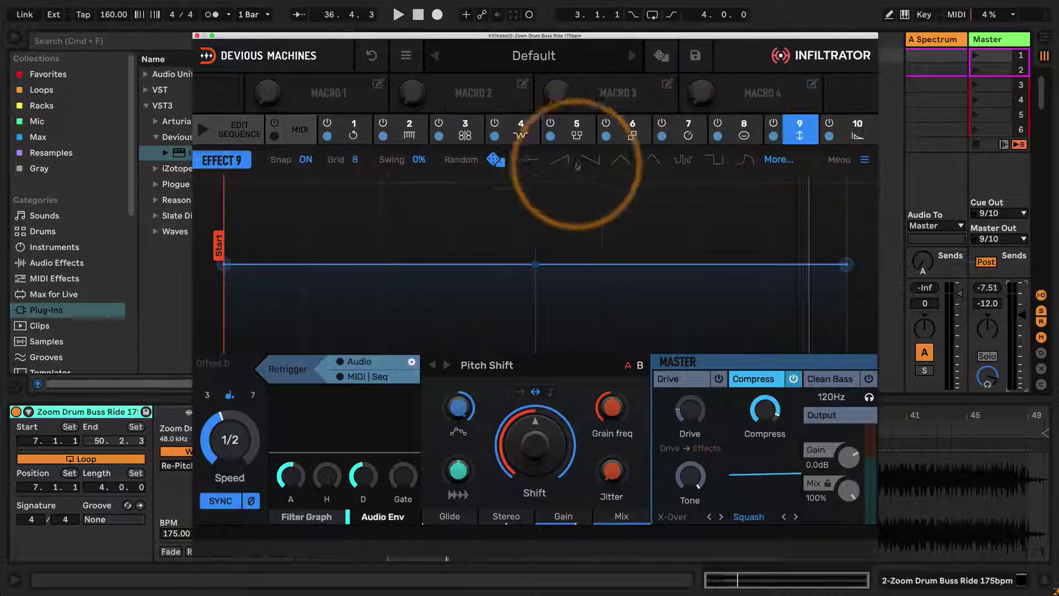
{"action": "left_click", "coordinate": [496, 159]}
{"action": "left_click", "coordinate": [742, 136]}
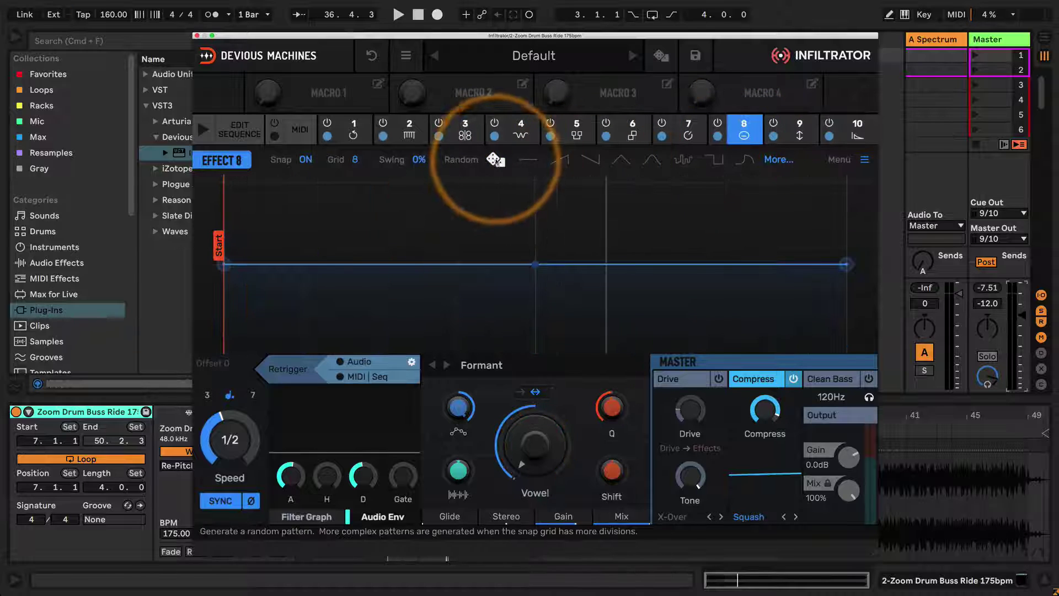
{"action": "left_click", "coordinate": [495, 160]}
{"action": "left_click", "coordinate": [689, 132]}
{"action": "left_click", "coordinate": [495, 160]}
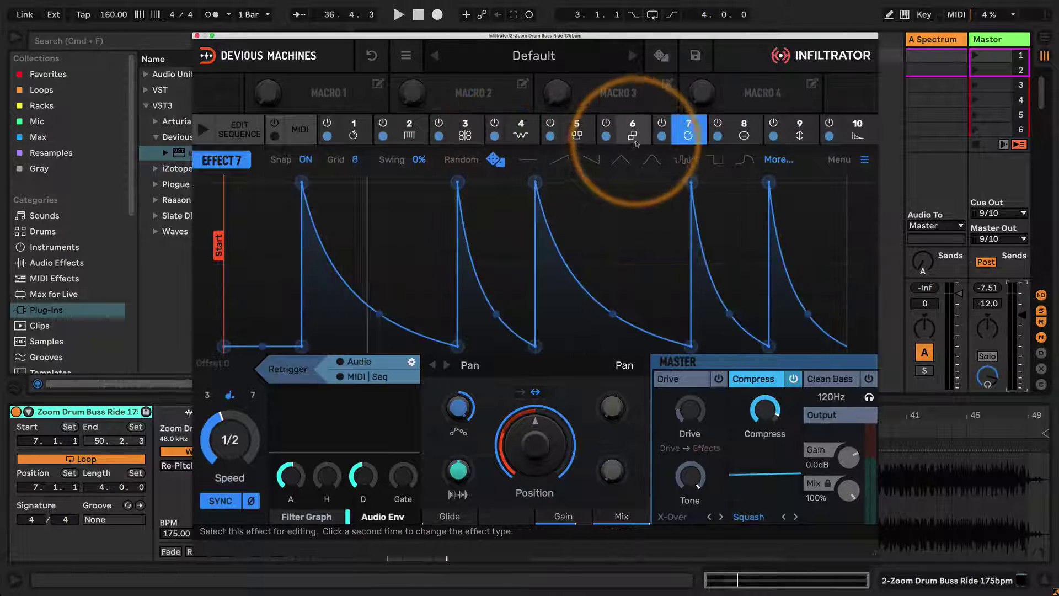
Generate random envelope patterns for the Decimator, FM and Phaser effects in slots 6 to 4
{"action": "left_click", "coordinate": [632, 133]}
{"action": "left_click", "coordinate": [495, 159]}
{"action": "left_click", "coordinate": [574, 138]}
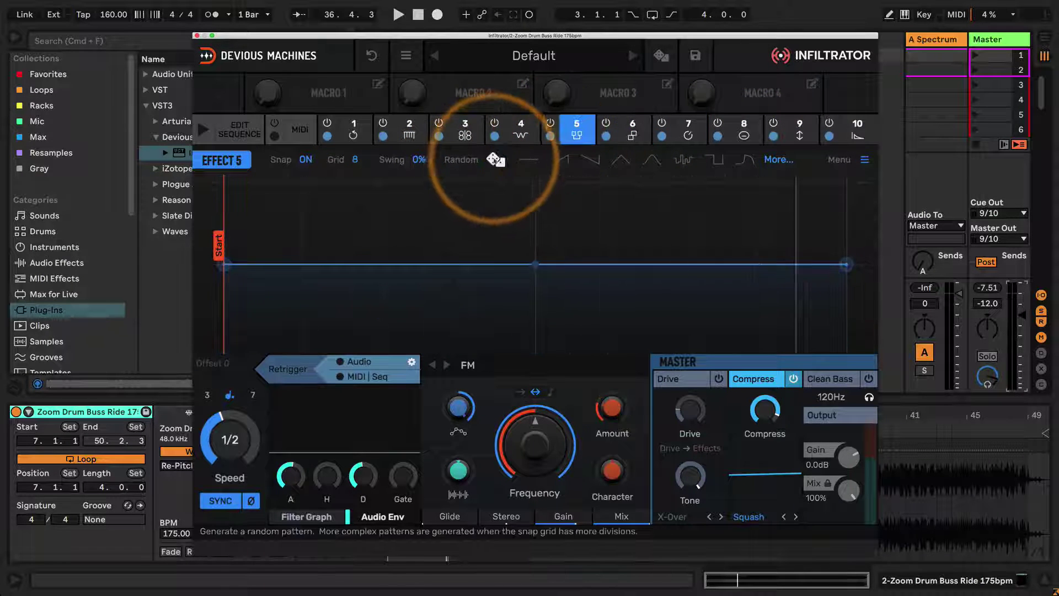
{"action": "left_click", "coordinate": [495, 159]}
{"action": "left_click", "coordinate": [521, 132]}
{"action": "left_click", "coordinate": [495, 160]}
Generate random envelope patterns for the Ring Modulator, Comb and Looper effects in slots 3 to 1
{"action": "left_click", "coordinate": [464, 132]}
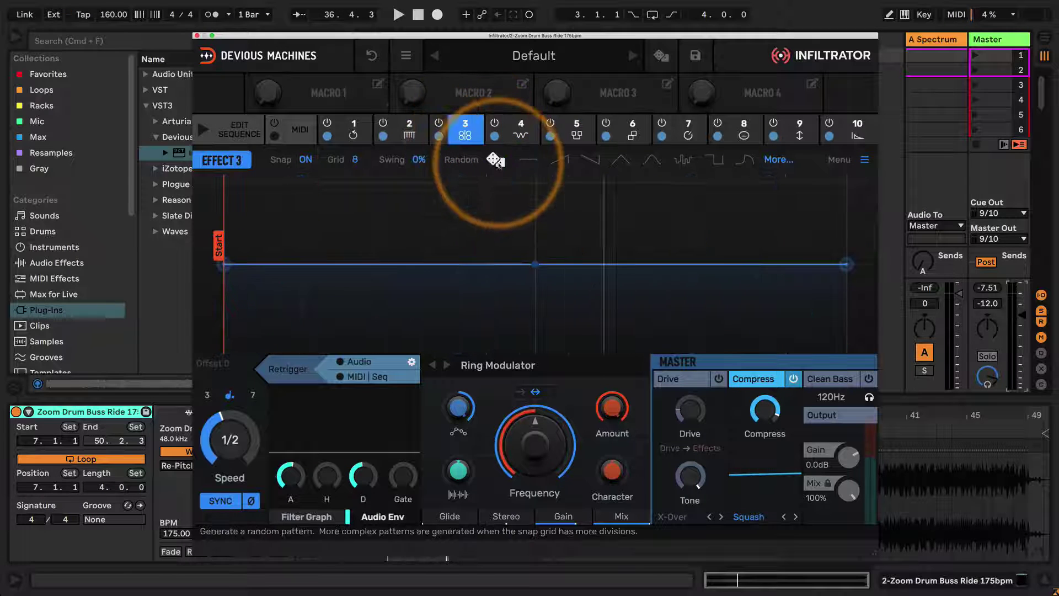
{"action": "left_click", "coordinate": [496, 159]}
{"action": "left_click", "coordinate": [410, 132]}
{"action": "left_click", "coordinate": [496, 159]}
{"action": "left_click", "coordinate": [353, 133]}
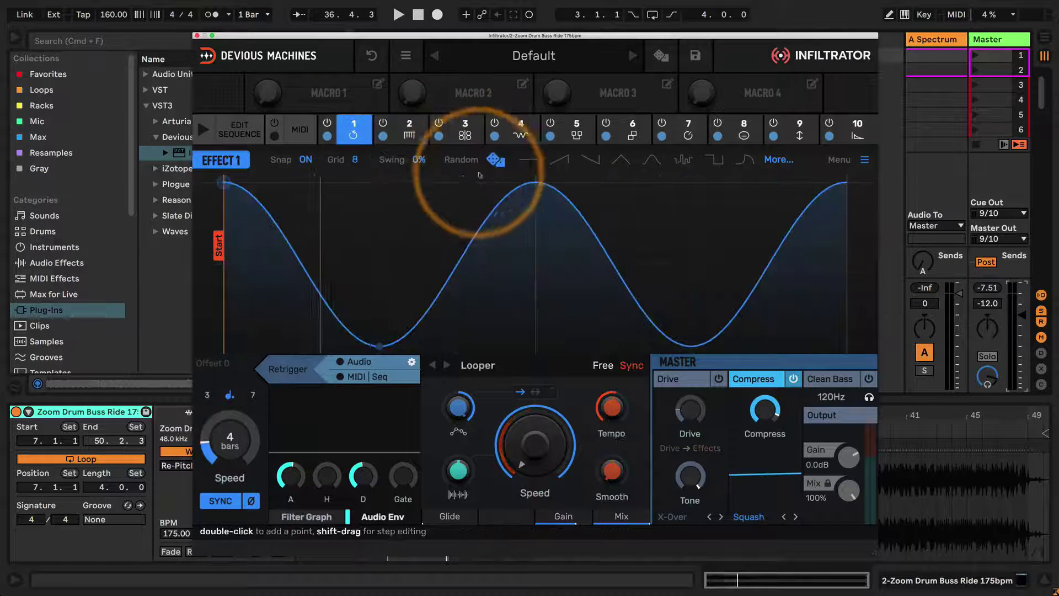
{"action": "left_click", "coordinate": [495, 159]}
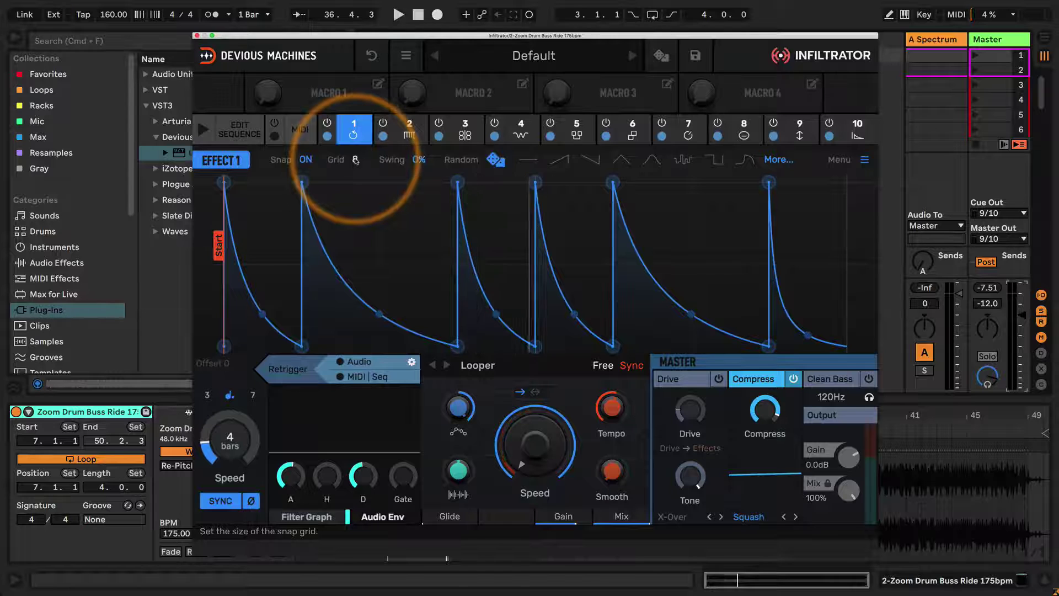
Check the effect sequence grid, start playback and return to the Looper's envelope
{"action": "left_click", "coordinate": [242, 130]}
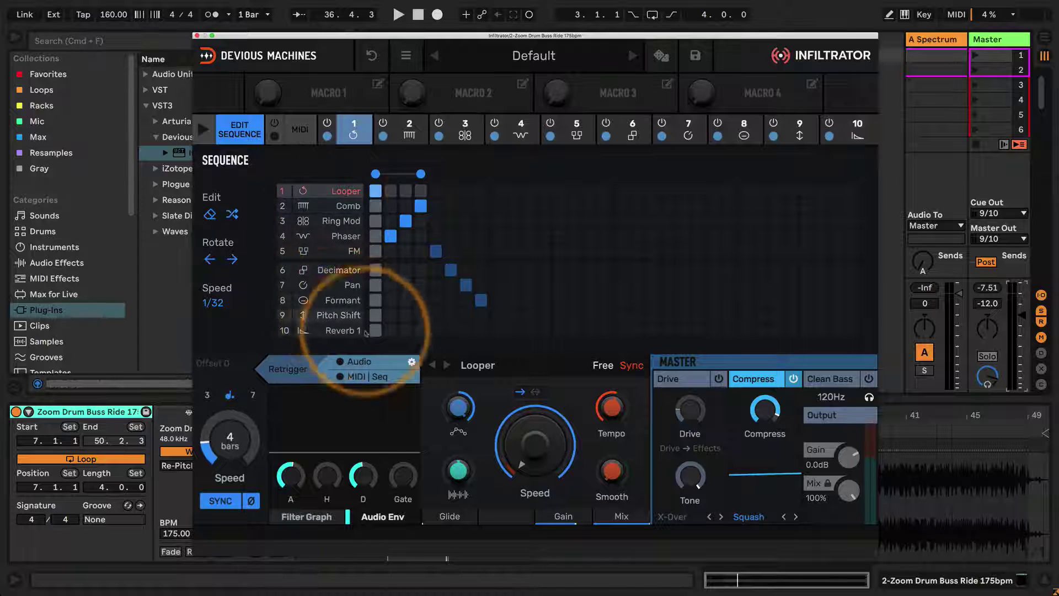
{"action": "key", "text": "space"}
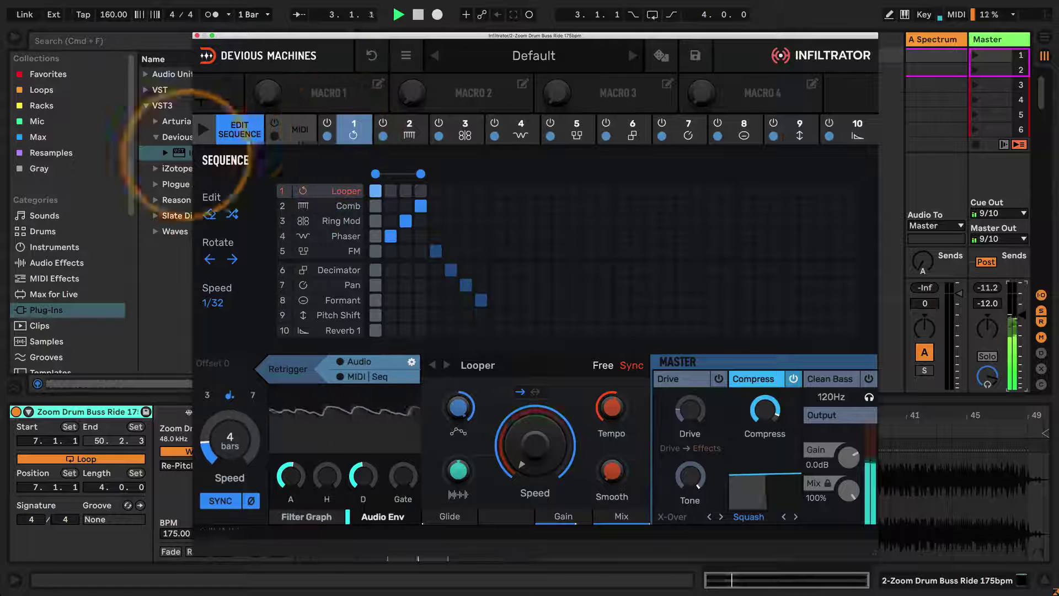
{"action": "left_click", "coordinate": [239, 129]}
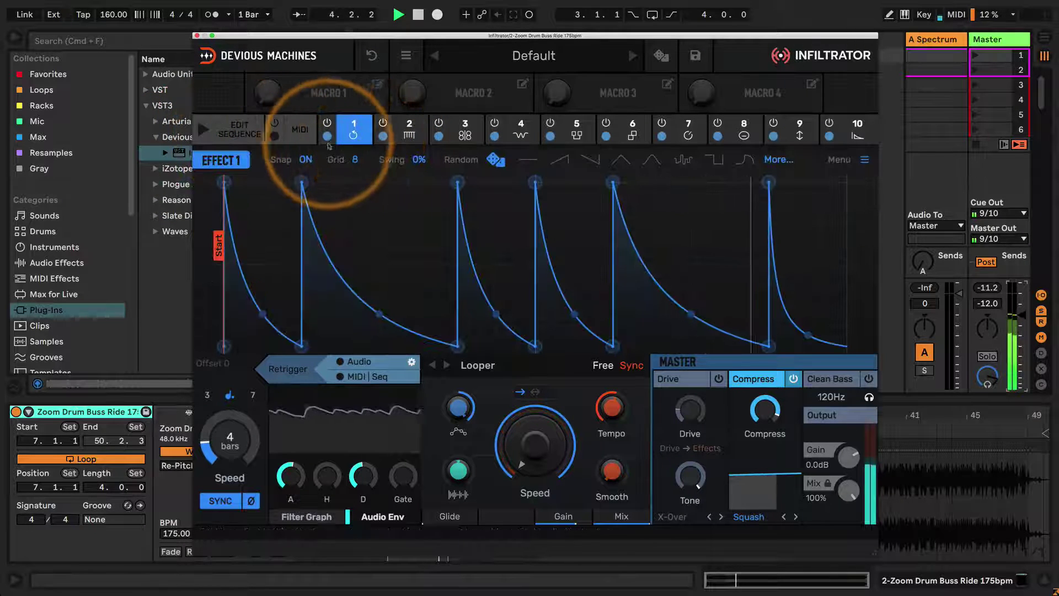
Switch off all the effect slots during playback to hear the unprocessed drum loop
{"action": "left_click", "coordinate": [382, 136]}
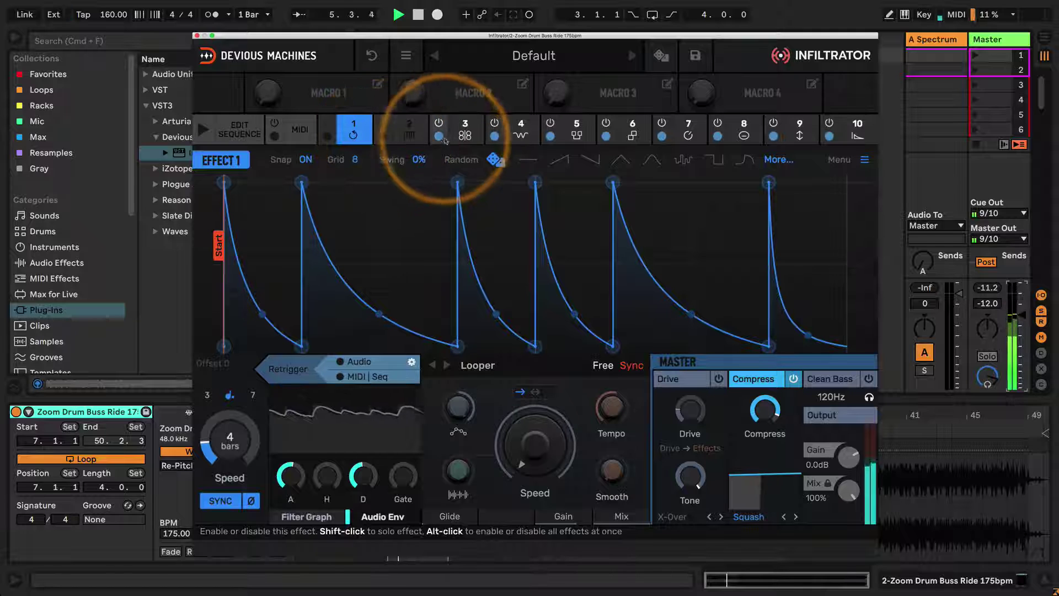
{"action": "left_click", "coordinate": [494, 136]}
{"action": "left_click", "coordinate": [550, 136]}
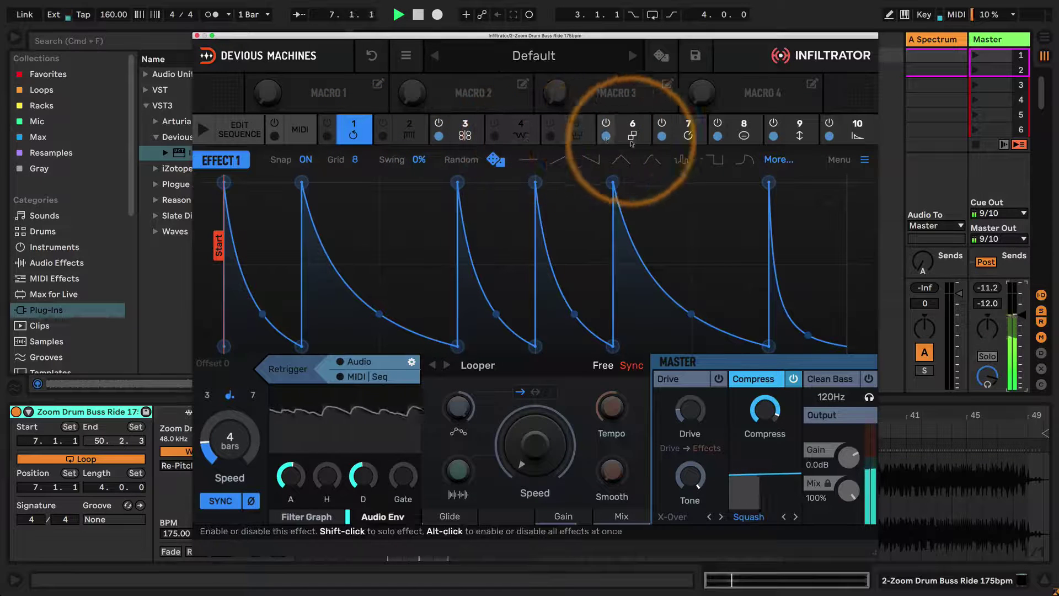
{"action": "left_click", "coordinate": [606, 136]}
{"action": "left_click", "coordinate": [662, 135]}
{"action": "left_click", "coordinate": [717, 137]}
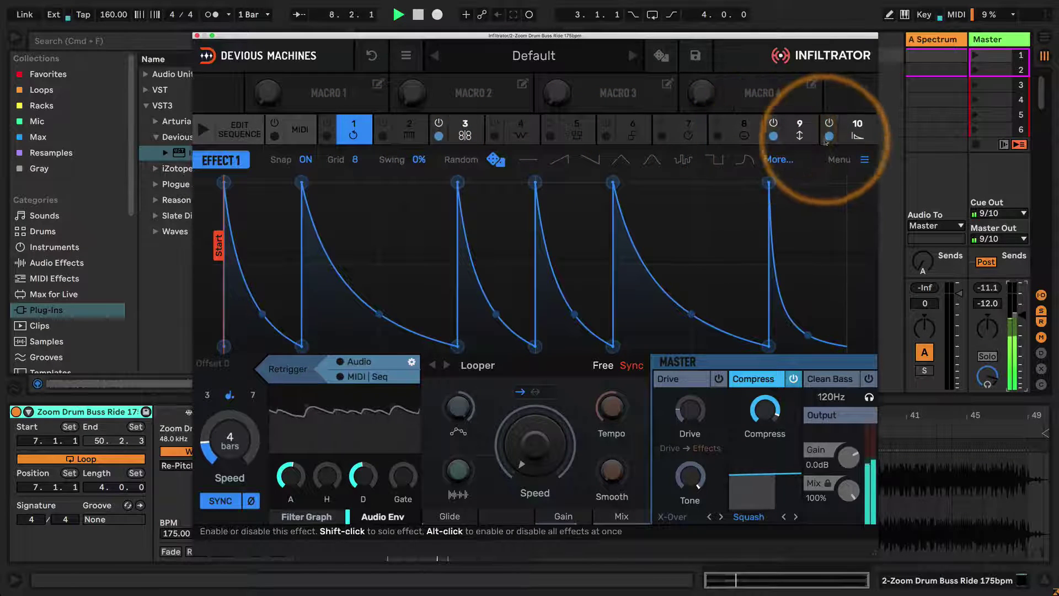
{"action": "left_click", "coordinate": [773, 136]}
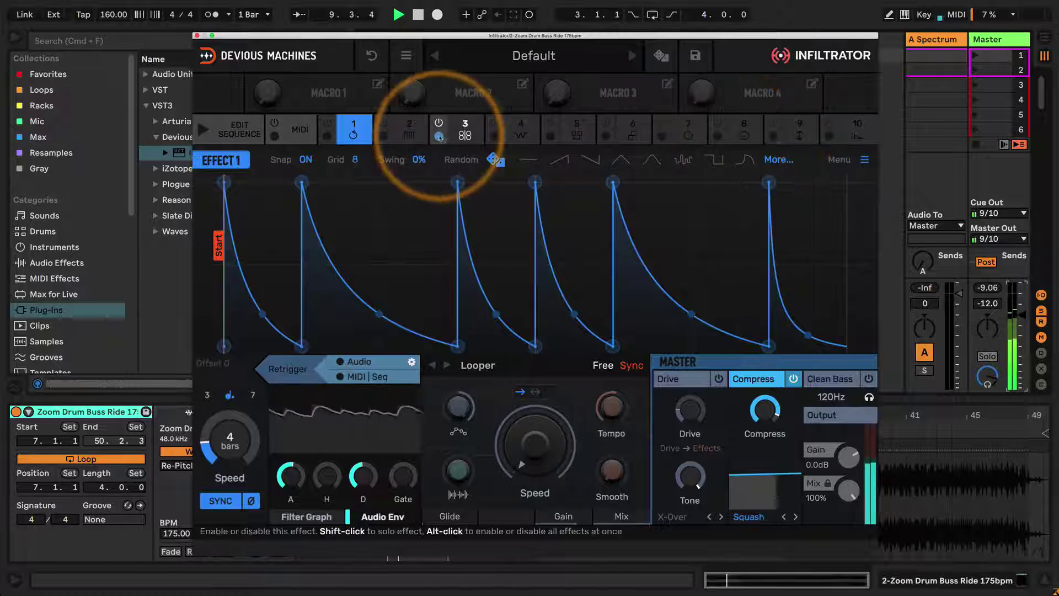
{"action": "left_click", "coordinate": [439, 136], "text": "alt"}
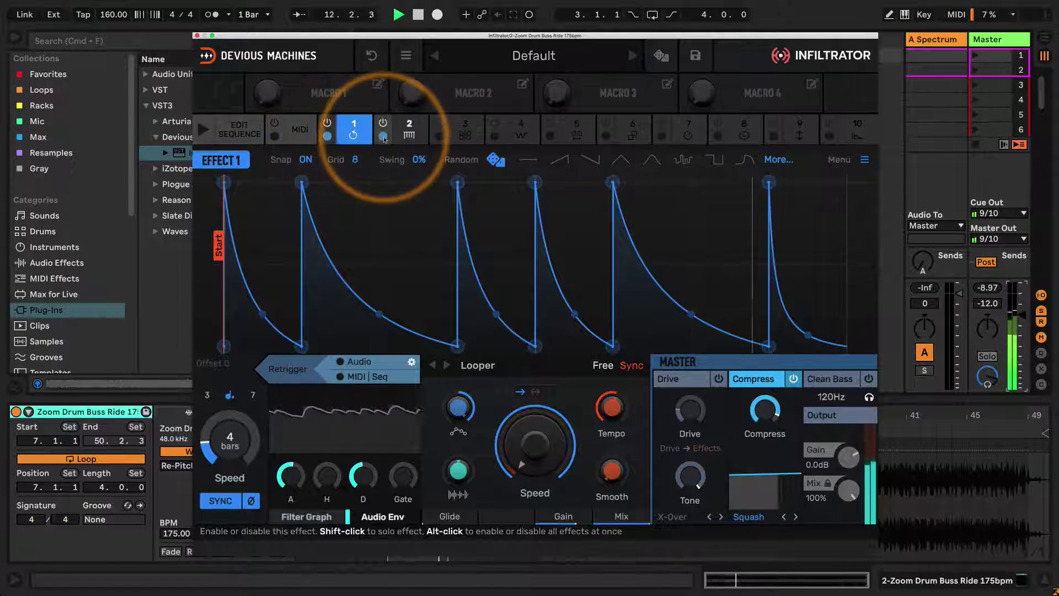
Re-enable the effect slots one after another up to slot 10 during playback, with the Comb envelope in view
{"action": "left_click", "coordinate": [410, 131]}
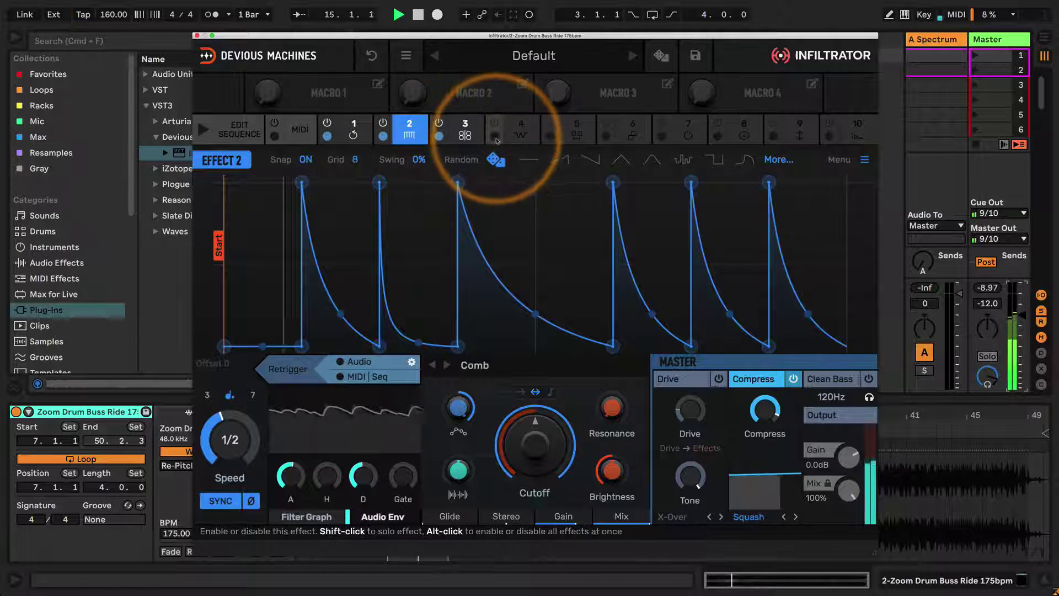
{"action": "left_click", "coordinate": [494, 136]}
{"action": "left_click", "coordinate": [550, 135]}
{"action": "left_click", "coordinate": [605, 136]}
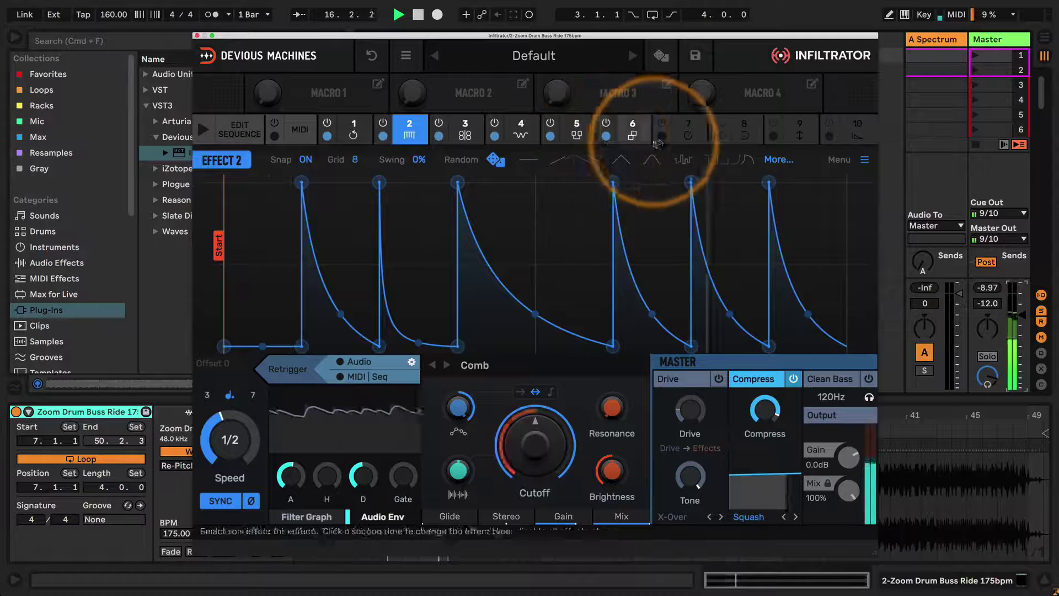
{"action": "left_click", "coordinate": [661, 136]}
{"action": "left_click", "coordinate": [717, 136]}
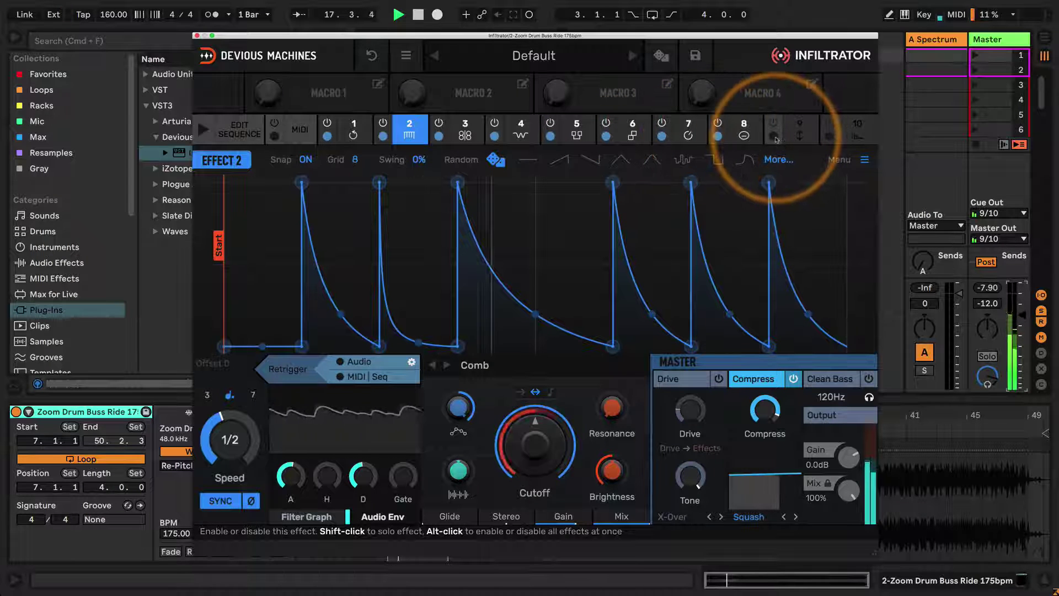
{"action": "left_click", "coordinate": [774, 136]}
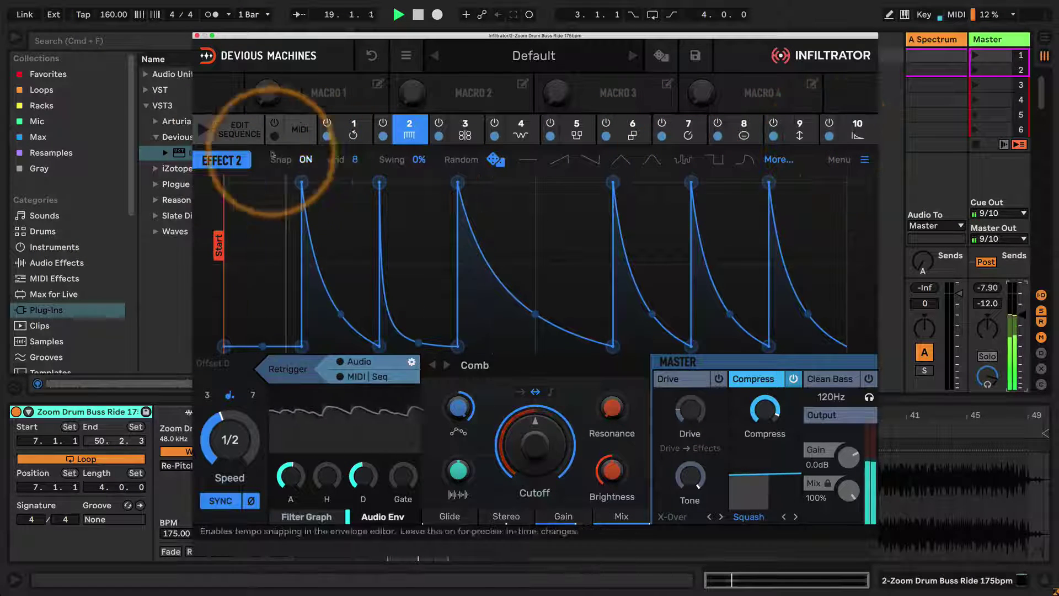
Stop playback and extend the effect sequence's length to the full width of the grid
{"action": "left_click", "coordinate": [237, 132]}
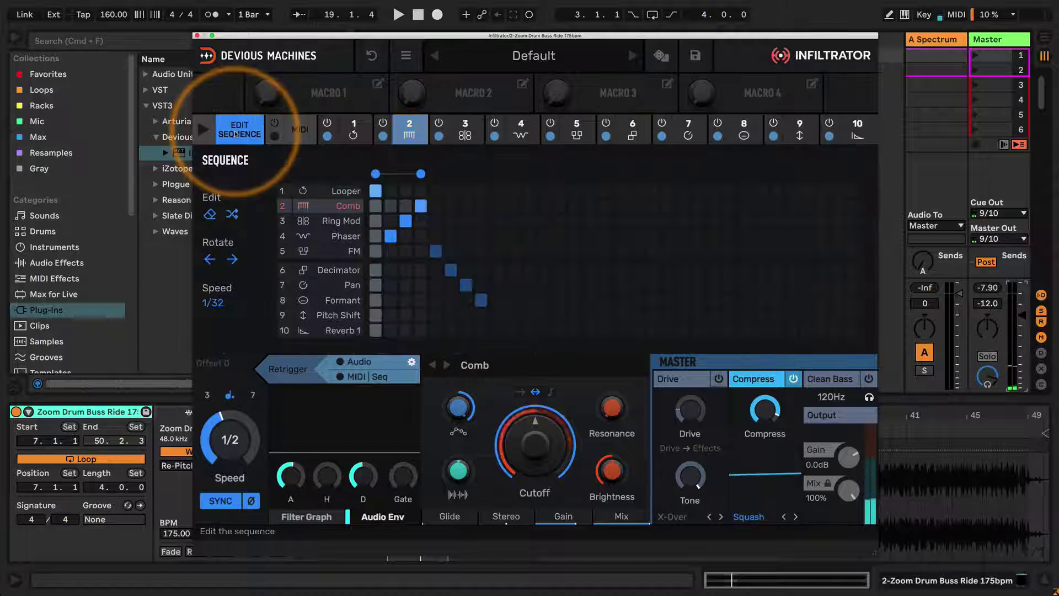
{"action": "left_click_drag", "start_coordinate": [421, 174], "coordinate": [852, 175]}
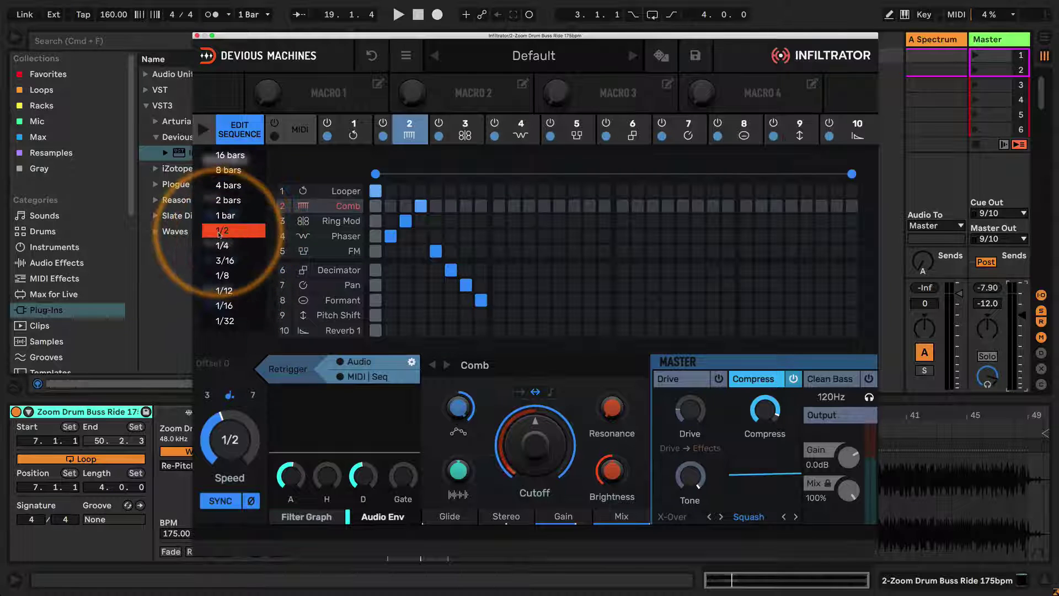
Set the sequence speed to 1/2, start playback and paint extra effect steps across the remaining columns of the grid
{"action": "left_click", "coordinate": [219, 232]}
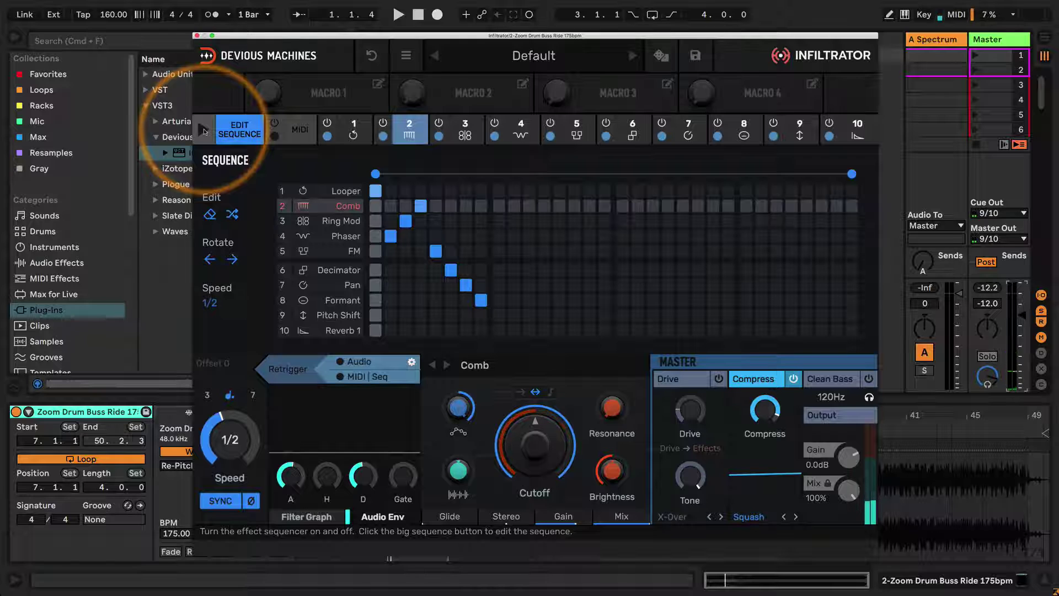
{"action": "key", "text": "space"}
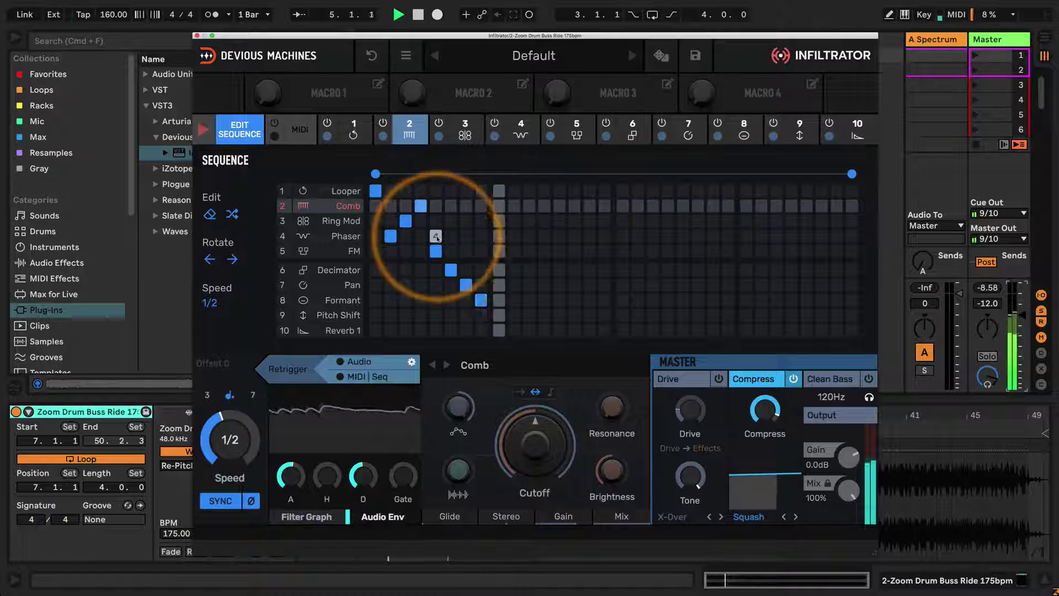
{"action": "mouse_move", "coordinate": [437, 237]}
{"action": "left_mouse_down"}
{"action": "mouse_move", "coordinate": [503, 304]}
{"action": "mouse_move", "coordinate": [539, 241]}
{"action": "mouse_move", "coordinate": [636, 232]}
{"action": "mouse_move", "coordinate": [717, 304]}
{"action": "mouse_move", "coordinate": [823, 279]}
{"action": "mouse_move", "coordinate": [852, 260]}
{"action": "mouse_move", "coordinate": [566, 272]}
{"action": "mouse_move", "coordinate": [589, 260]}
{"action": "mouse_move", "coordinate": [441, 274]}
{"action": "mouse_move", "coordinate": [626, 208]}
{"action": "mouse_move", "coordinate": [758, 234]}
{"action": "mouse_move", "coordinate": [670, 237]}
{"action": "mouse_move", "coordinate": [739, 273]}
{"action": "mouse_move", "coordinate": [699, 246]}
{"action": "mouse_move", "coordinate": [788, 219]}
{"action": "mouse_move", "coordinate": [816, 235]}
{"action": "mouse_move", "coordinate": [837, 225]}
{"action": "mouse_move", "coordinate": [830, 199]}
{"action": "mouse_move", "coordinate": [794, 250]}
{"action": "mouse_move", "coordinate": [769, 258]}
{"action": "left_mouse_up"}
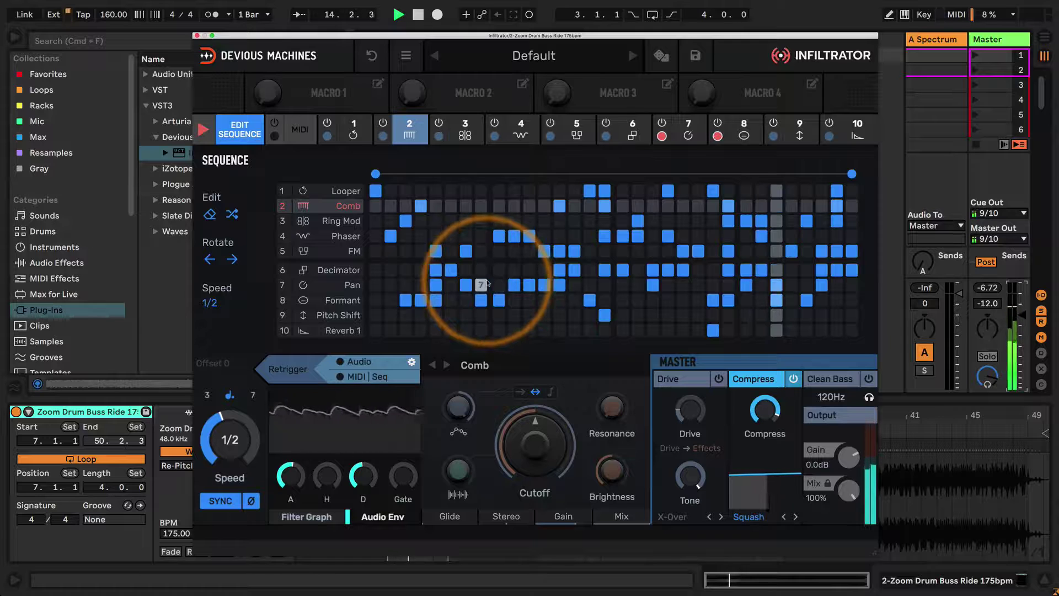
Rotate the sequence pattern to the right repeatedly during playback
{"action": "left_click", "coordinate": [232, 260]}
{"action": "left_click", "coordinate": [232, 259]}
{"action": "left_click", "coordinate": [232, 259]}
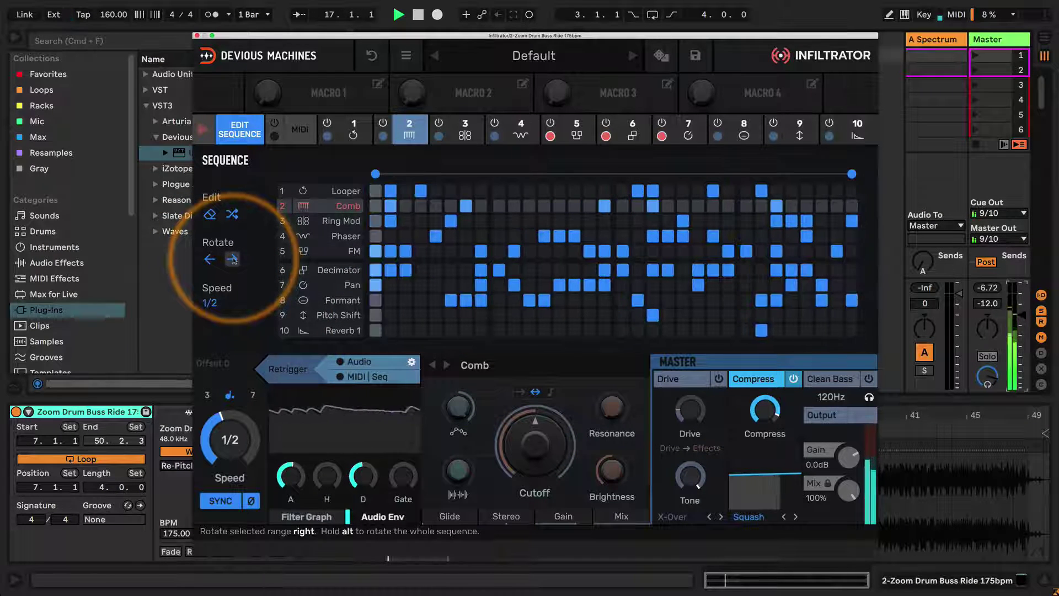
{"action": "left_click", "coordinate": [233, 259]}
{"action": "left_click", "coordinate": [232, 259]}
{"action": "left_click", "coordinate": [232, 259]}
{"action": "left_click", "coordinate": [233, 260]}
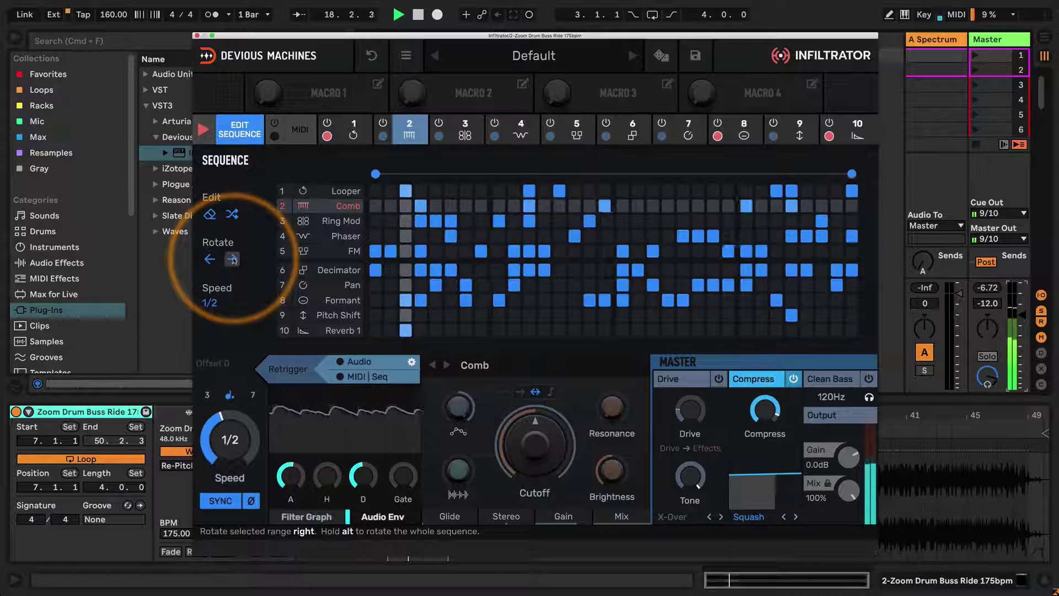
{"action": "left_click", "coordinate": [232, 259]}
{"action": "left_click", "coordinate": [232, 259]}
{"action": "left_click", "coordinate": [232, 259]}
{"action": "left_click", "coordinate": [232, 259]}
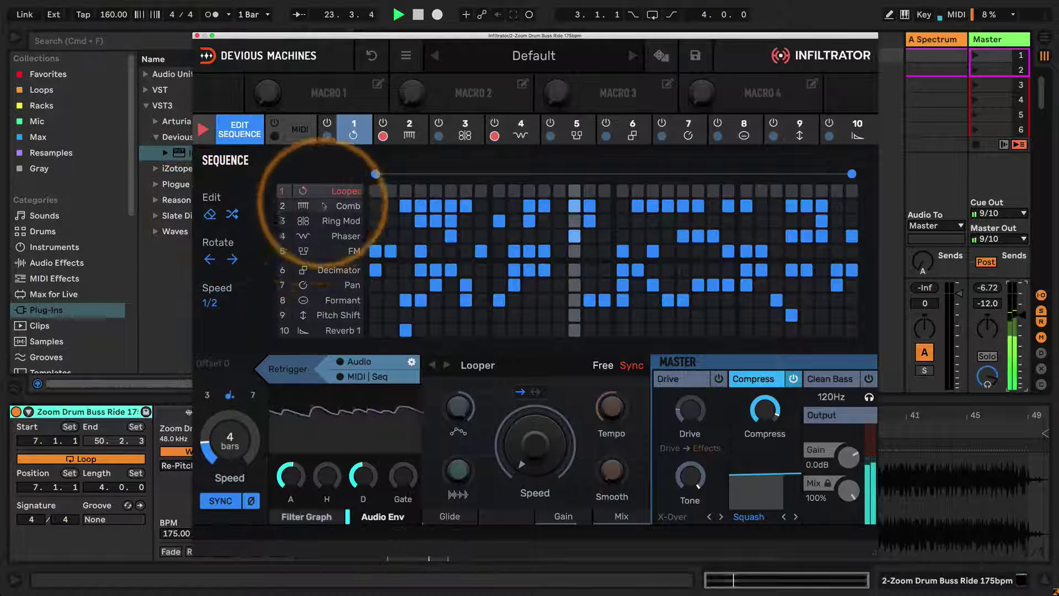
Clear all rows from Looper through Reverb 1 in the sequence grid and stop playback
{"action": "left_click", "coordinate": [325, 329]}
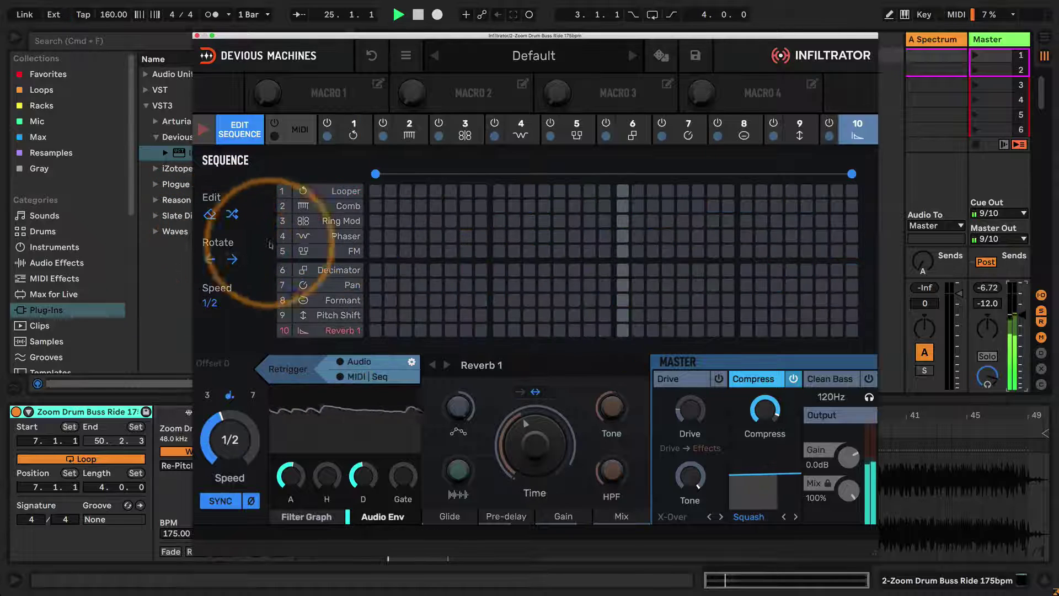
{"action": "key", "text": "space"}
Shuffle the Looper, Ring Mod and Phaser rows one at a time to fill each with random steps
{"action": "left_click", "coordinate": [353, 130]}
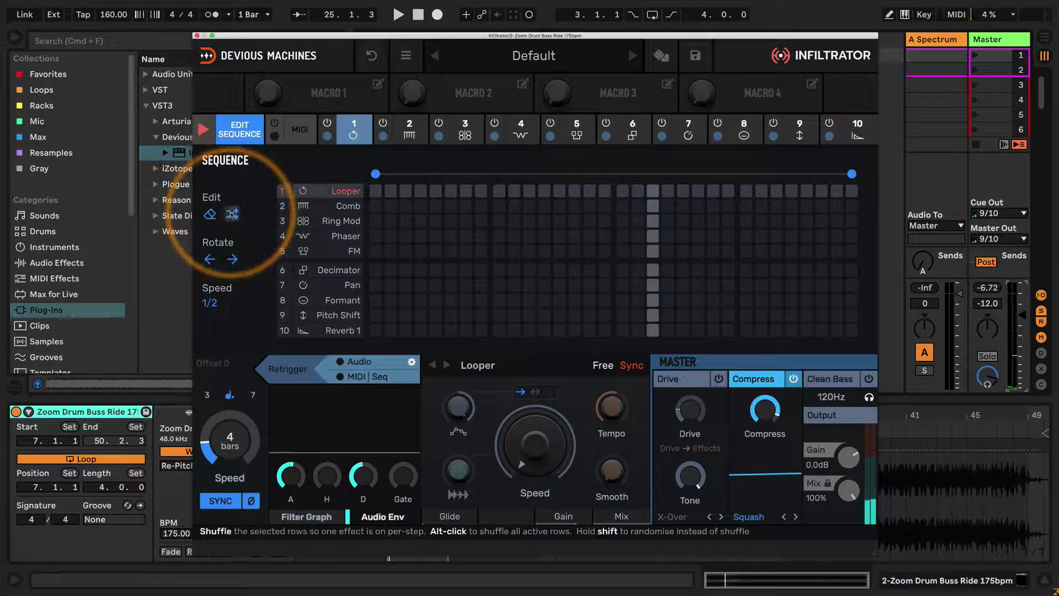
{"action": "left_click", "coordinate": [232, 214]}
{"action": "left_click", "coordinate": [335, 220]}
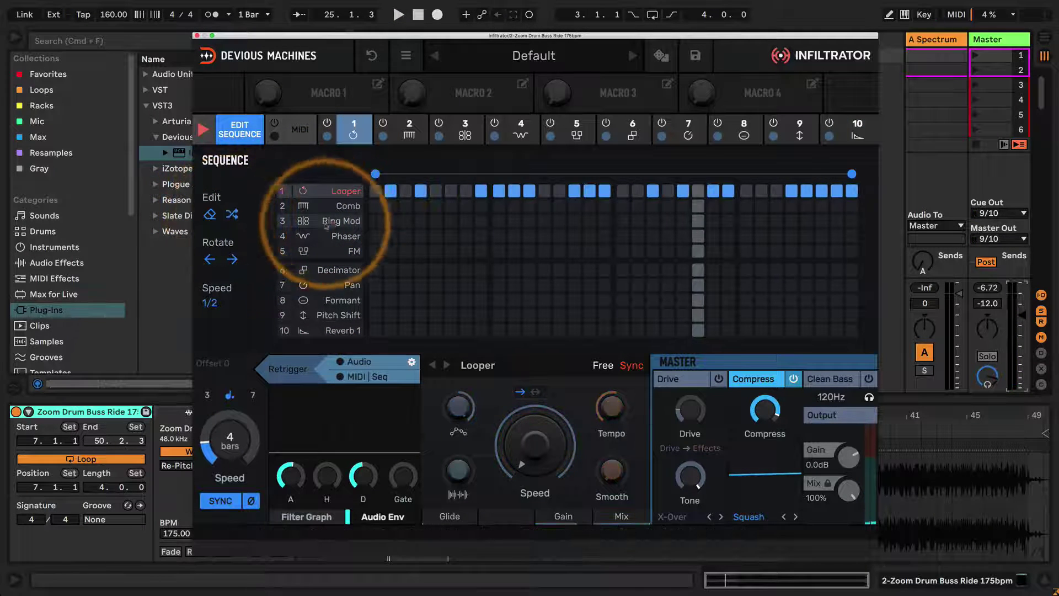
{"action": "left_click", "coordinate": [232, 214]}
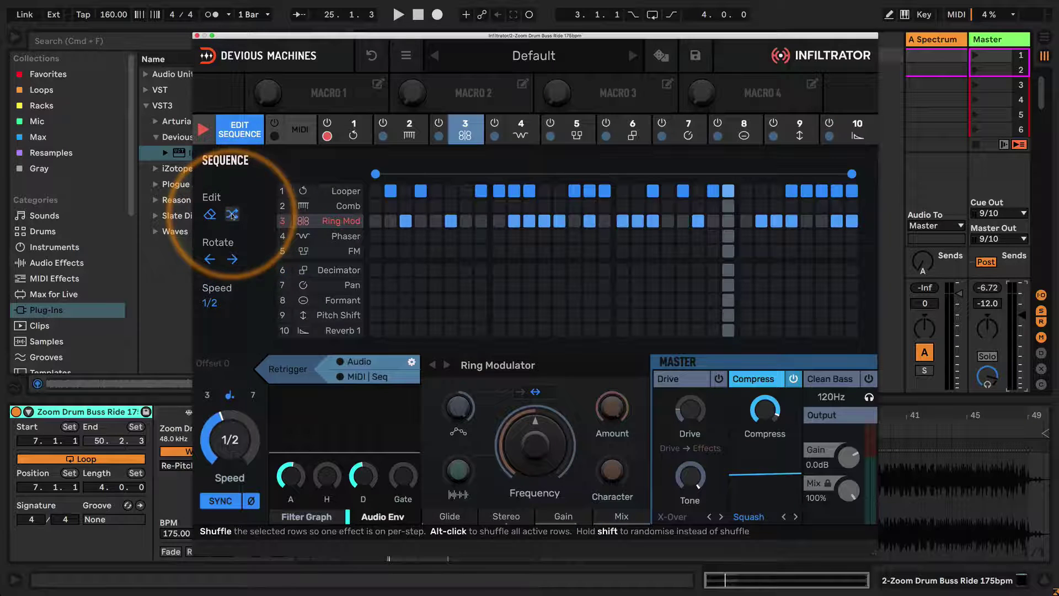
{"action": "left_click", "coordinate": [337, 236]}
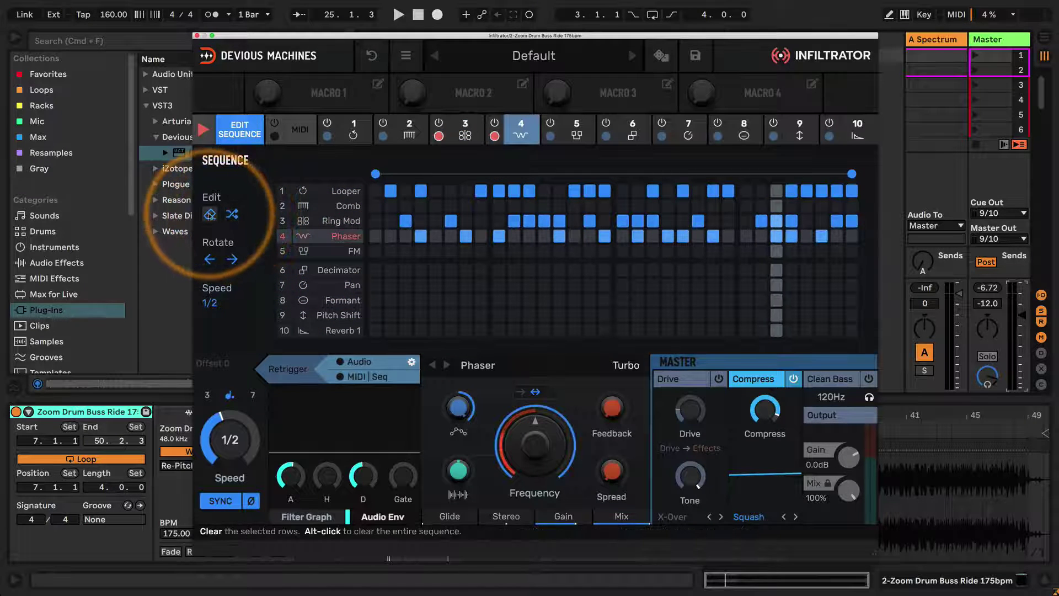
Clear the Phaser, Ring Mod and Looper rows of the sequence
{"action": "left_click", "coordinate": [335, 221]}
{"action": "left_click", "coordinate": [210, 214]}
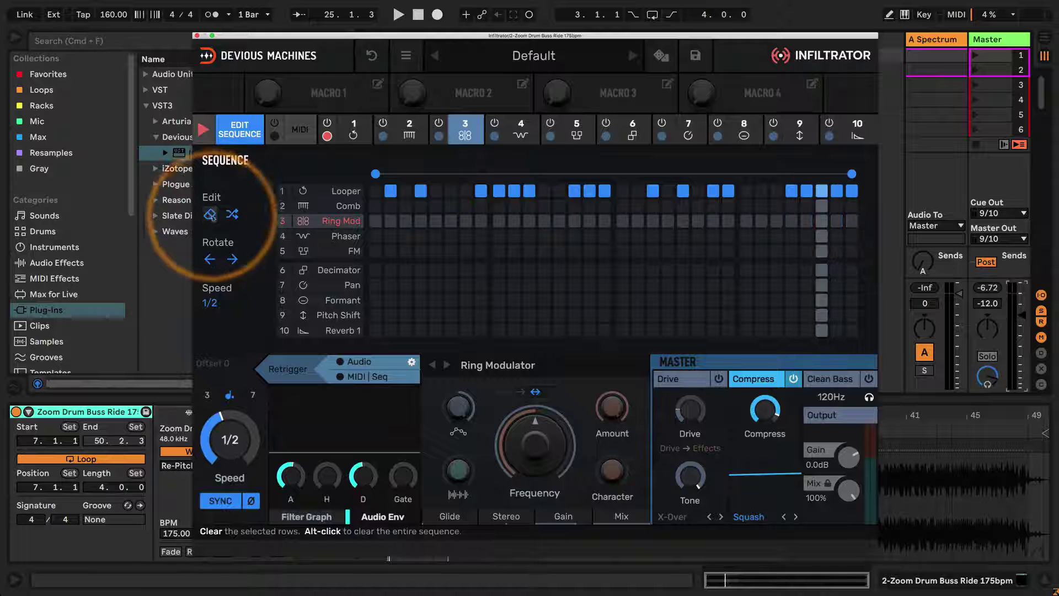
{"action": "left_click", "coordinate": [342, 191]}
{"action": "left_click", "coordinate": [210, 214]}
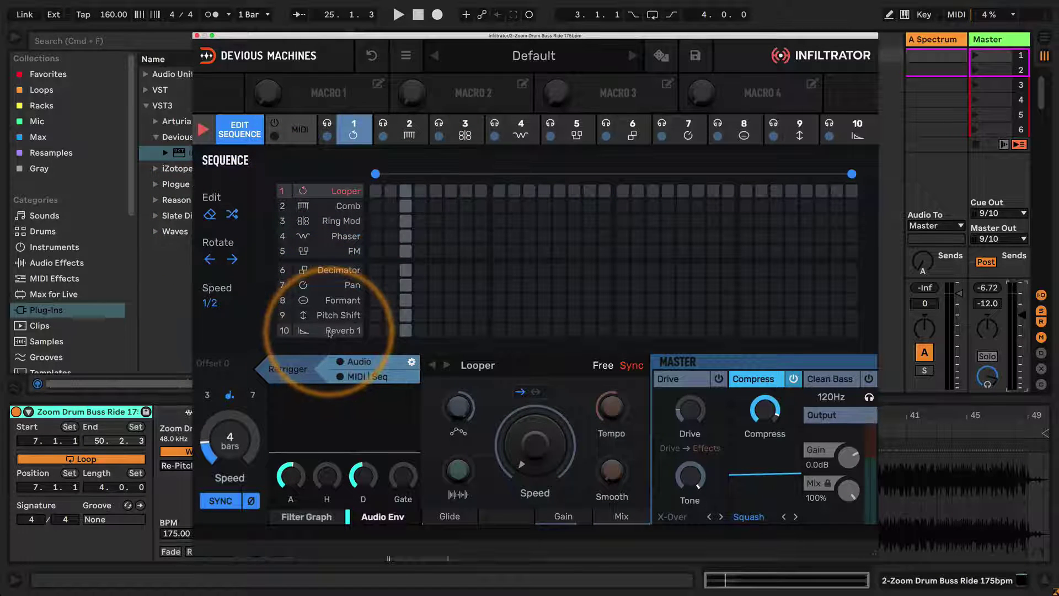
Select all ten rows from Looper to Reverb 1 and shuffle them repeatedly, starting playback in between
{"action": "left_click", "coordinate": [329, 330], "text": "shift"}
{"action": "left_click", "coordinate": [233, 214]}
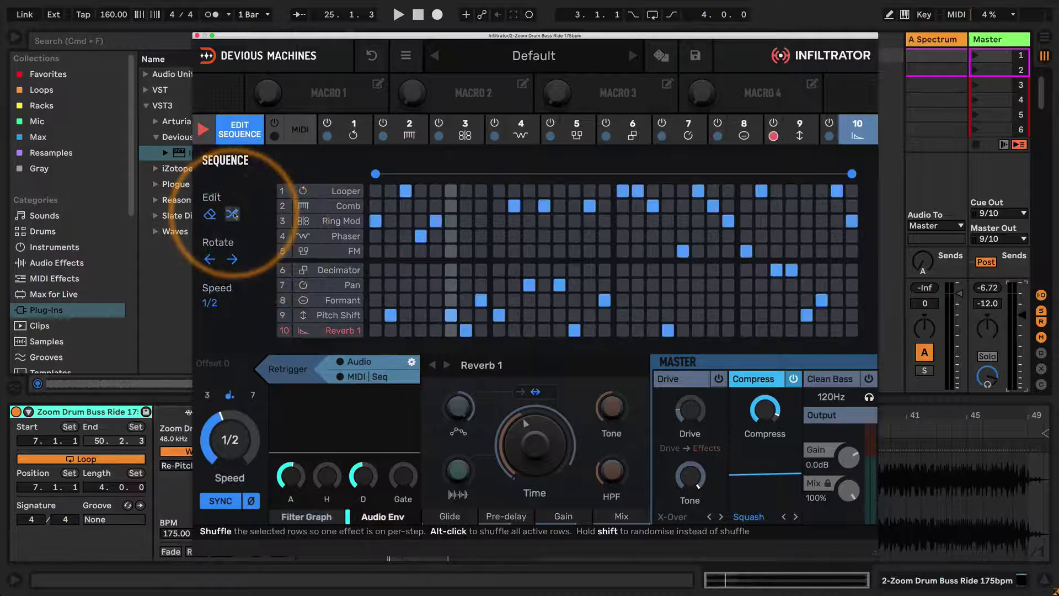
{"action": "left_click", "coordinate": [232, 214]}
{"action": "left_click", "coordinate": [232, 214]}
{"action": "left_click", "coordinate": [232, 214]}
{"action": "left_click", "coordinate": [232, 214]}
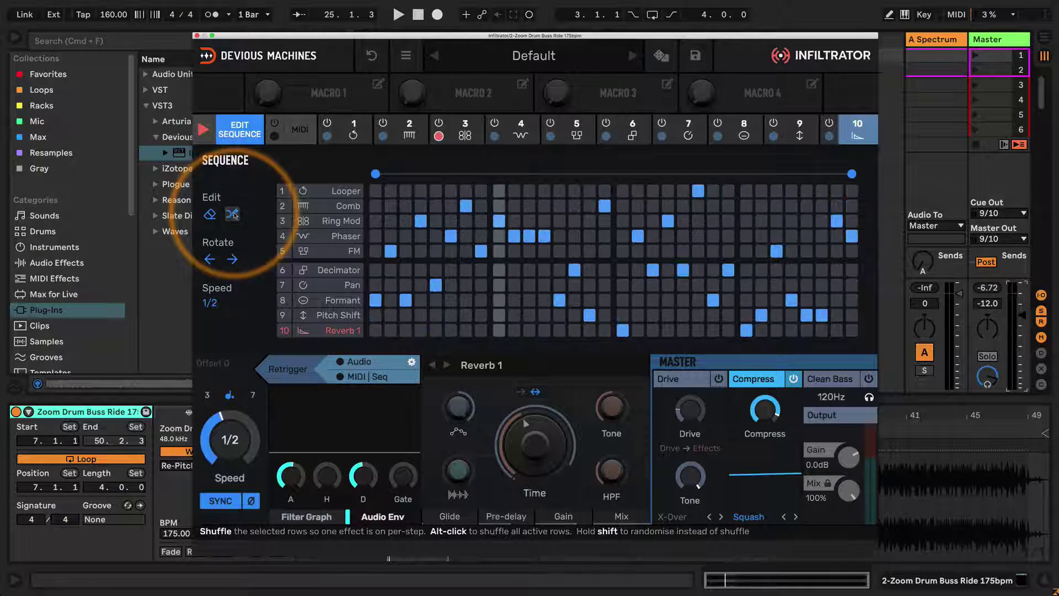
{"action": "key", "text": "space"}
{"action": "left_click", "coordinate": [232, 214]}
{"action": "left_click", "coordinate": [232, 214]}
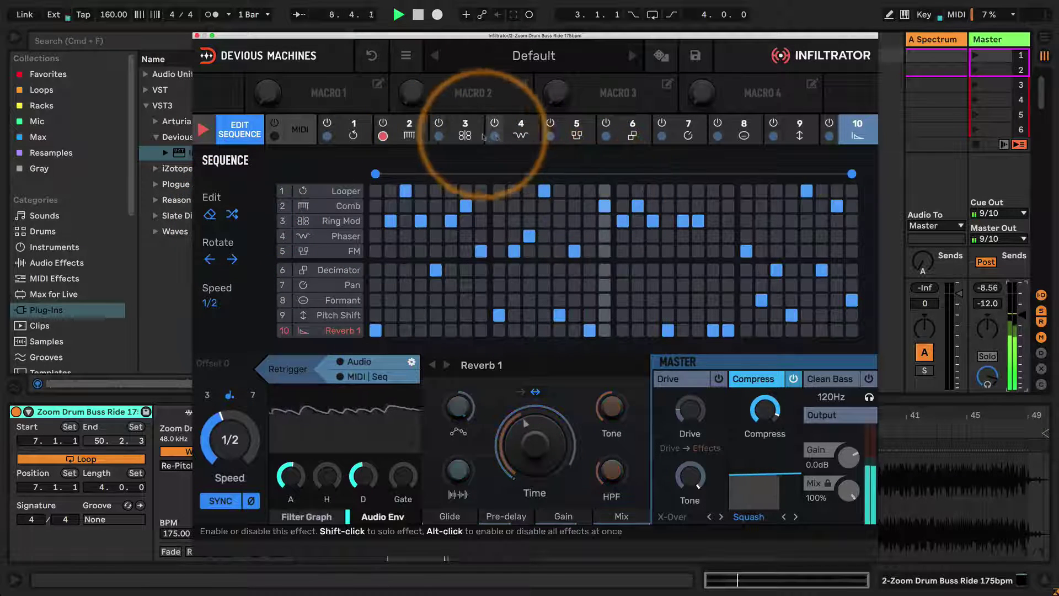
Apply the stepped preset shape to the envelopes of effect slots 3, 4, 5 and 6 during playback
{"action": "left_click", "coordinate": [461, 126]}
{"action": "left_click", "coordinate": [683, 159]}
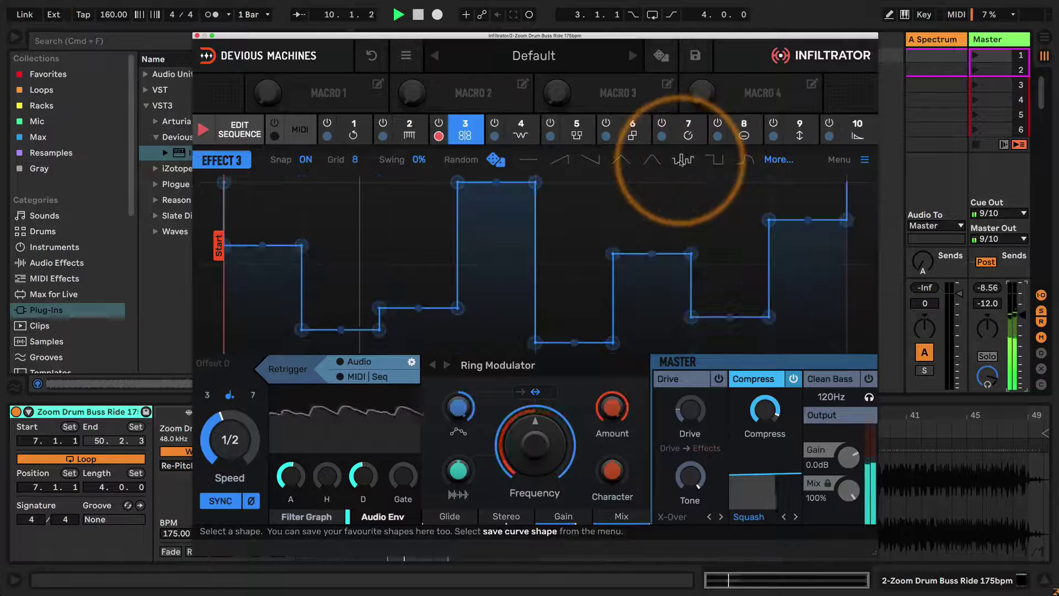
{"action": "left_click", "coordinate": [520, 128]}
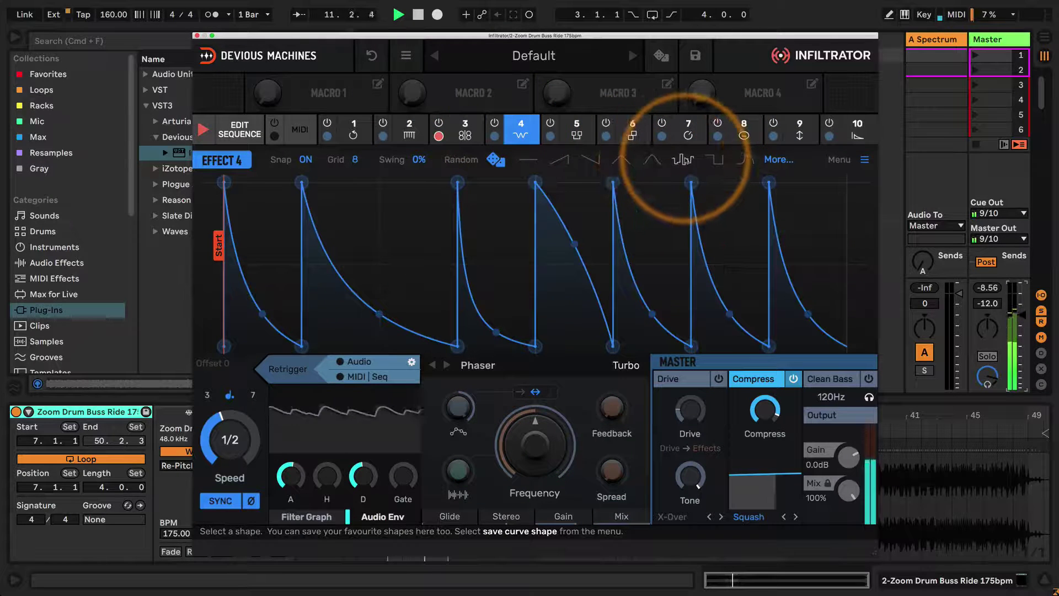
{"action": "left_click", "coordinate": [683, 160]}
{"action": "left_click", "coordinate": [577, 128]}
{"action": "left_click", "coordinate": [683, 160]}
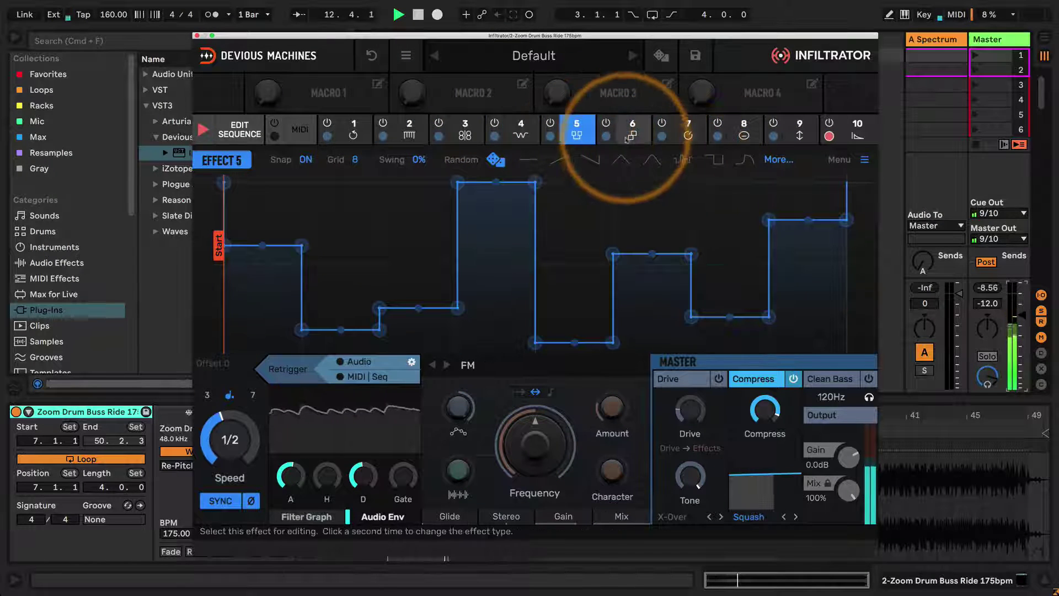
{"action": "left_click", "coordinate": [633, 128]}
{"action": "left_click", "coordinate": [681, 160]}
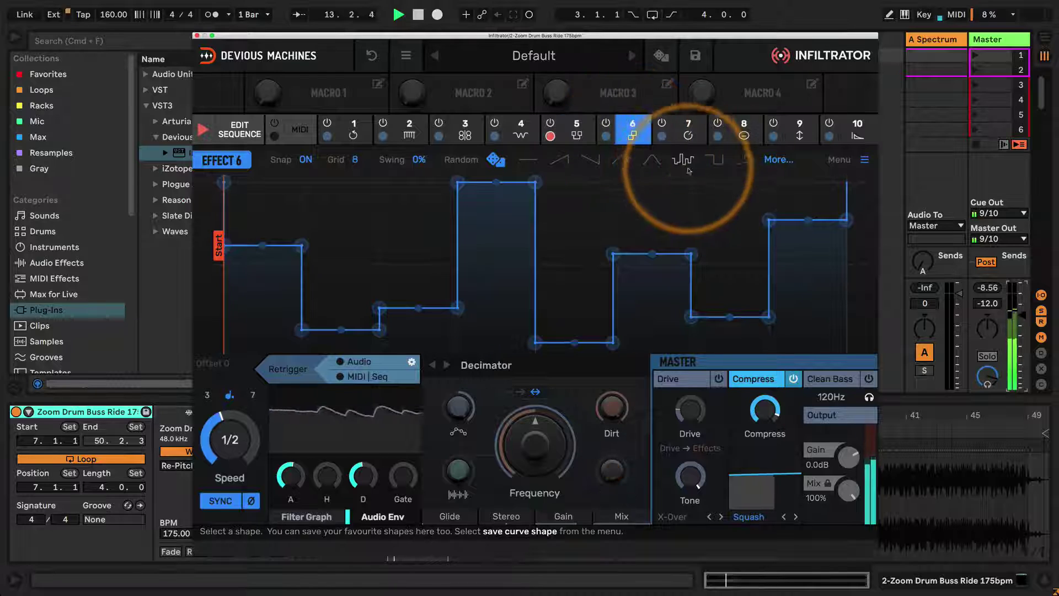
Randomise the envelopes of the Decimator in slot 6 and the Ring Modulator in slot 3
{"action": "left_click", "coordinate": [494, 160]}
{"action": "left_click", "coordinate": [494, 160]}
{"action": "left_click", "coordinate": [495, 160]}
{"action": "left_click", "coordinate": [495, 160]}
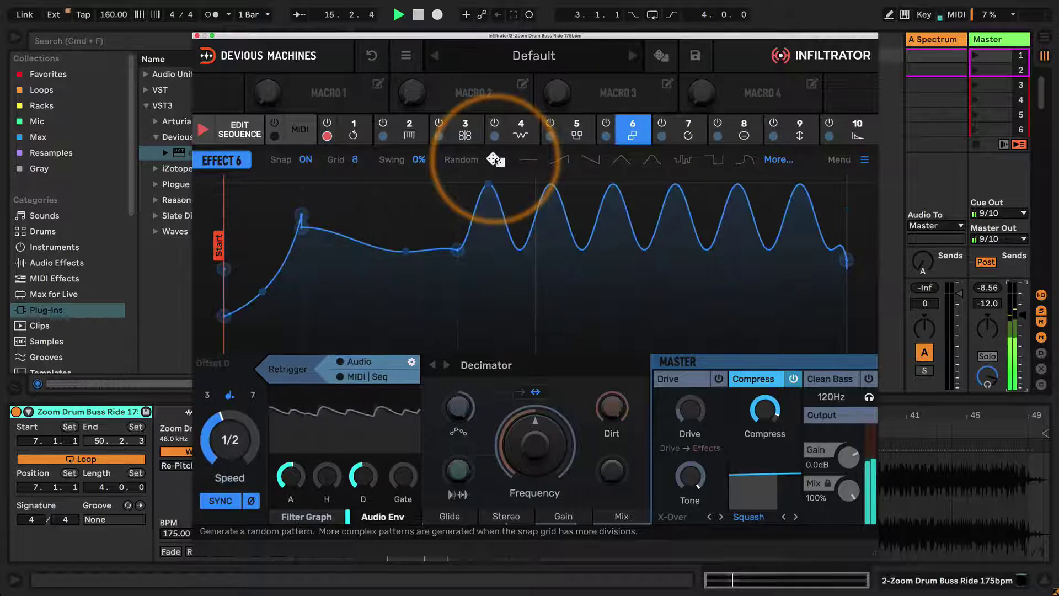
{"action": "left_click", "coordinate": [465, 128]}
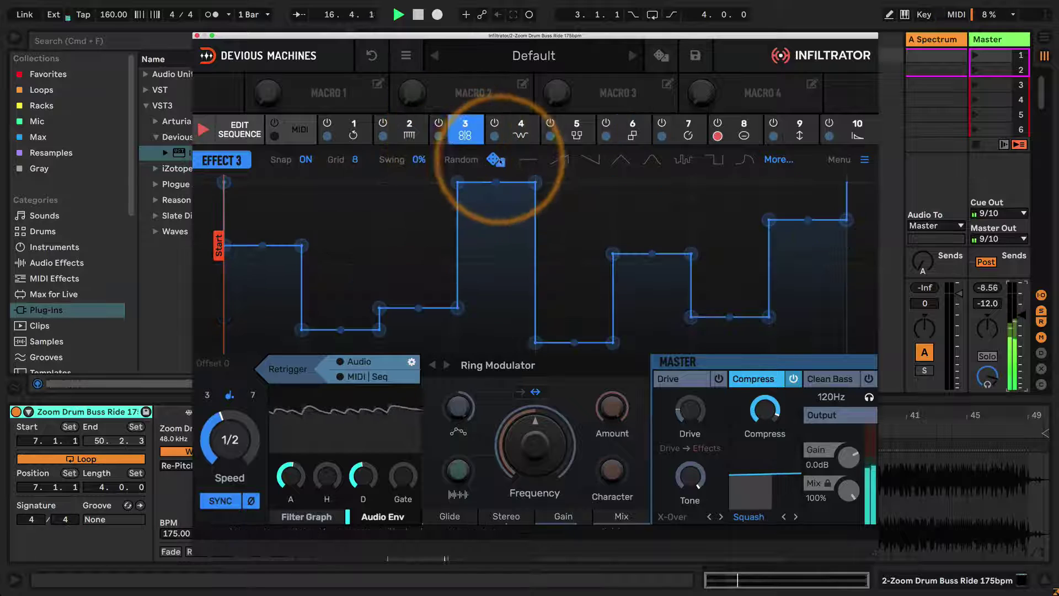
{"action": "left_click", "coordinate": [495, 160]}
{"action": "left_click", "coordinate": [496, 160]}
Randomise the Comb envelope in slot 2 and the Looper envelope in slot 1, then give the Looper the smooth rounded hump shape
{"action": "left_click", "coordinate": [409, 127]}
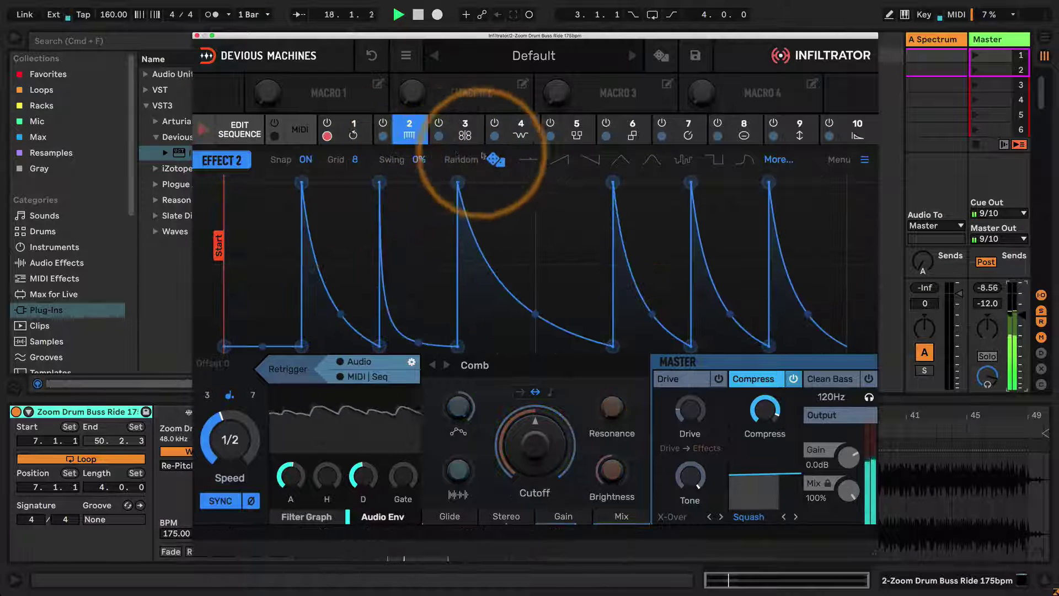
{"action": "left_click", "coordinate": [495, 160]}
{"action": "left_click", "coordinate": [495, 160]}
{"action": "left_click", "coordinate": [357, 133]}
{"action": "left_click", "coordinate": [495, 160]}
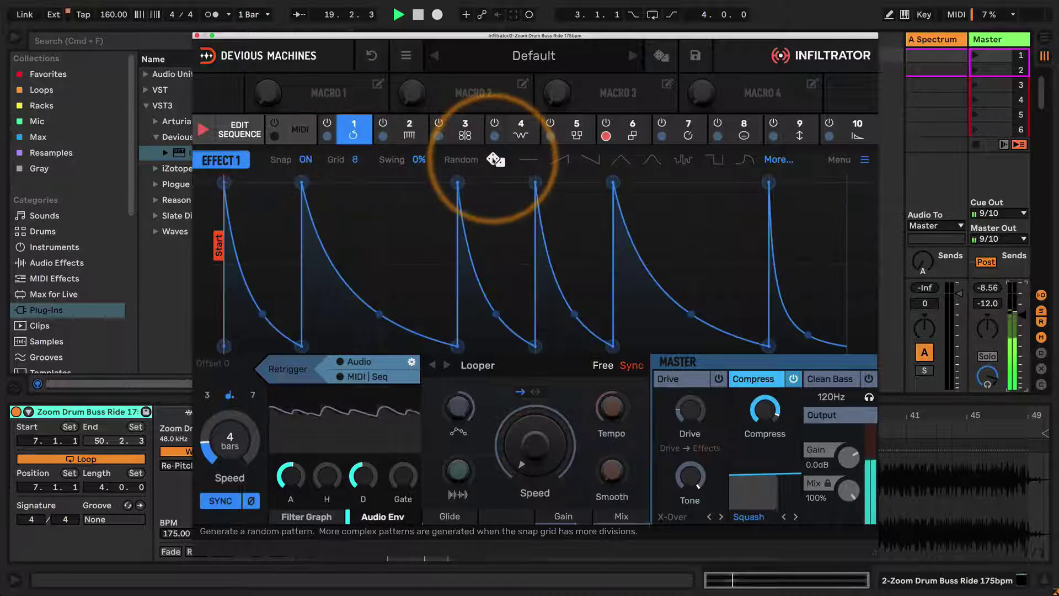
{"action": "left_click", "coordinate": [652, 160]}
Randomise the envelopes of slots 7 to 10: Pan, Formant, Pitch Shift and Reverb 1
{"action": "left_click", "coordinate": [687, 128]}
{"action": "left_click", "coordinate": [495, 160]}
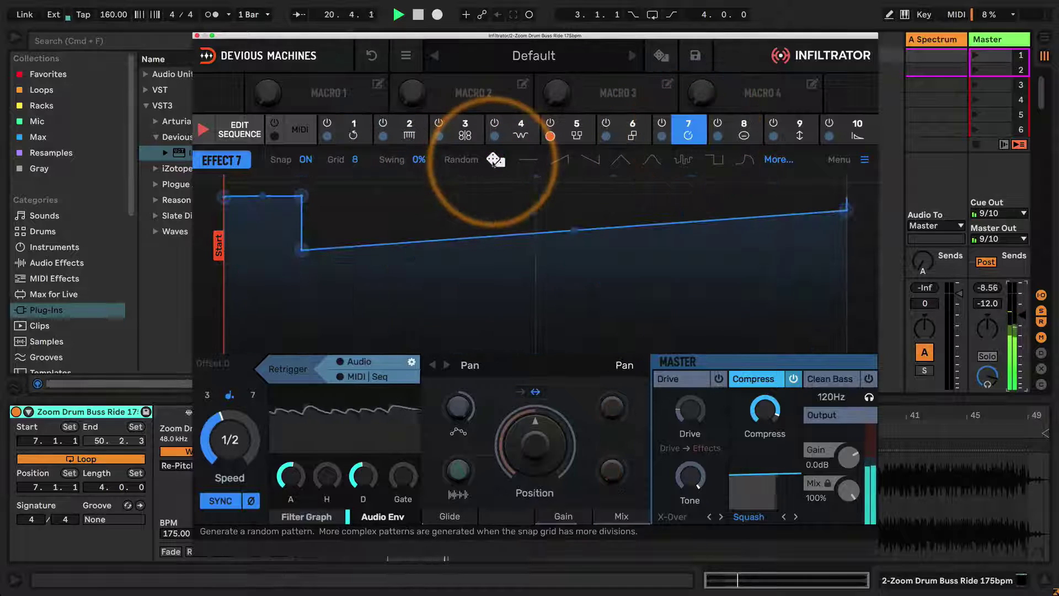
{"action": "left_click", "coordinate": [743, 129]}
{"action": "left_click", "coordinate": [496, 159]}
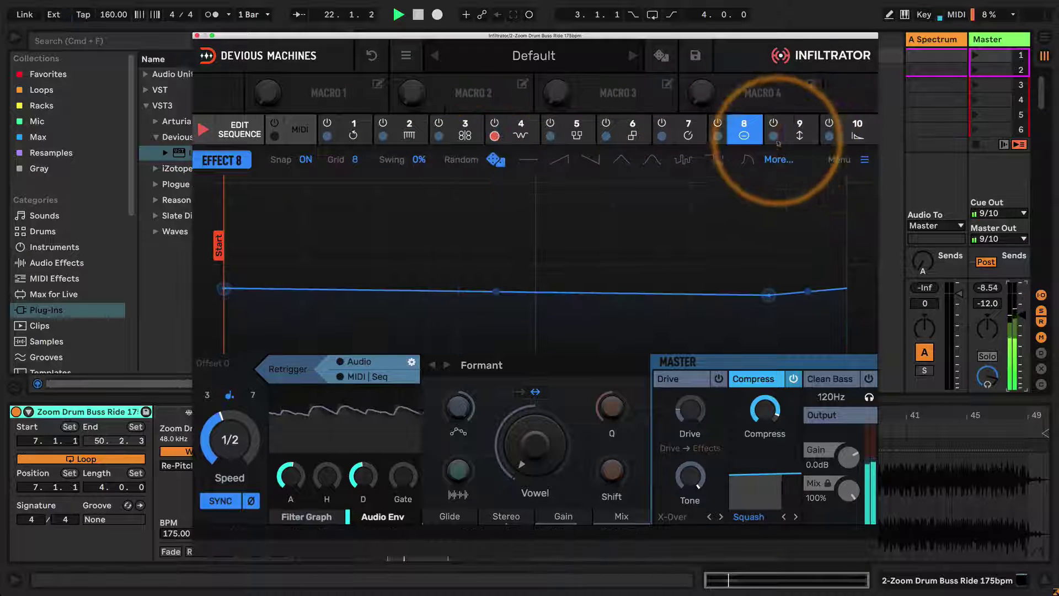
{"action": "left_click", "coordinate": [799, 128]}
{"action": "left_click", "coordinate": [495, 160]}
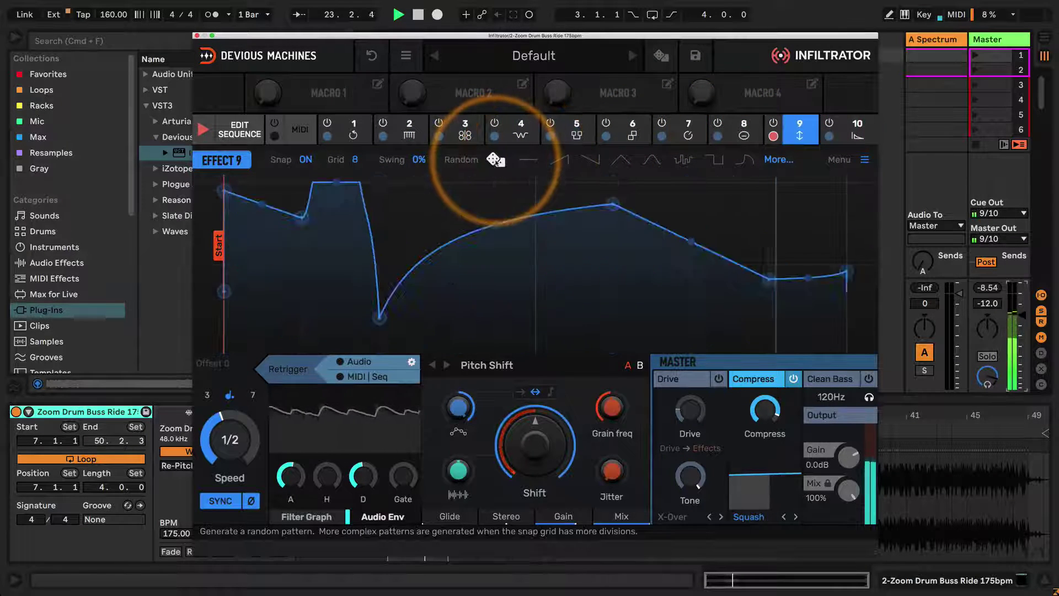
{"action": "left_click", "coordinate": [857, 128]}
{"action": "left_click", "coordinate": [495, 160]}
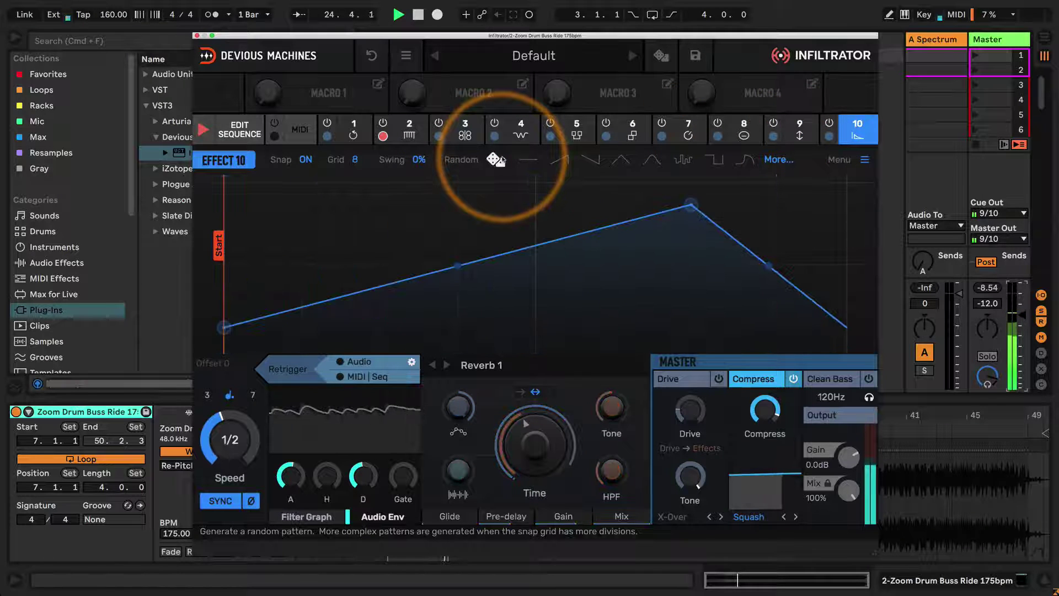
Return to the sequence, limit its loop range to steps 19 to 21, start playback and move the range to steps 16 to 19
{"action": "left_click", "coordinate": [240, 132]}
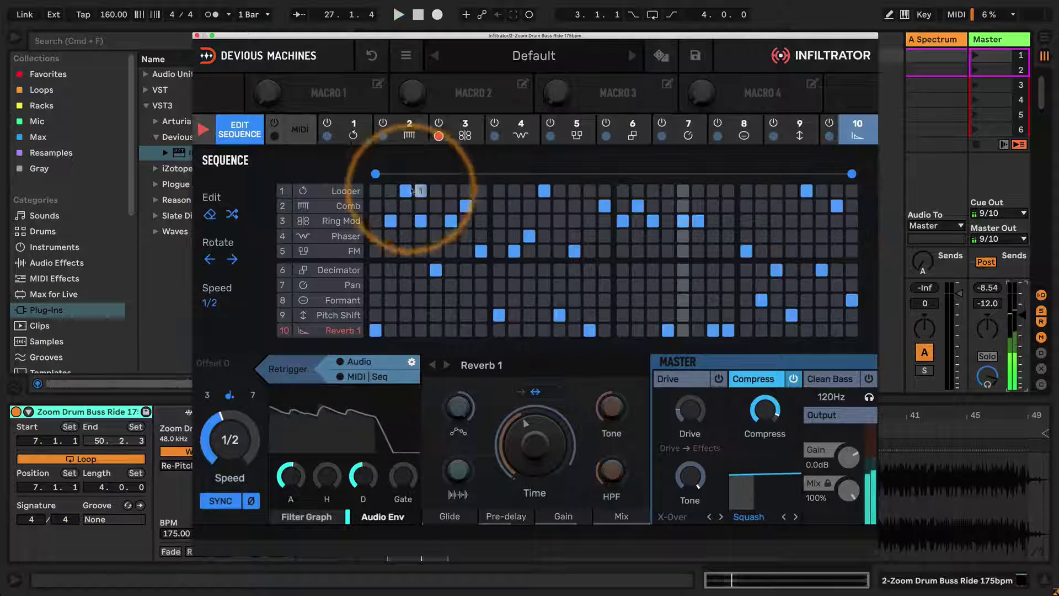
{"action": "left_click_drag", "start_coordinate": [375, 173], "coordinate": [653, 174]}
{"action": "left_click_drag", "start_coordinate": [846, 174], "coordinate": [683, 175]}
{"action": "key", "text": "space"}
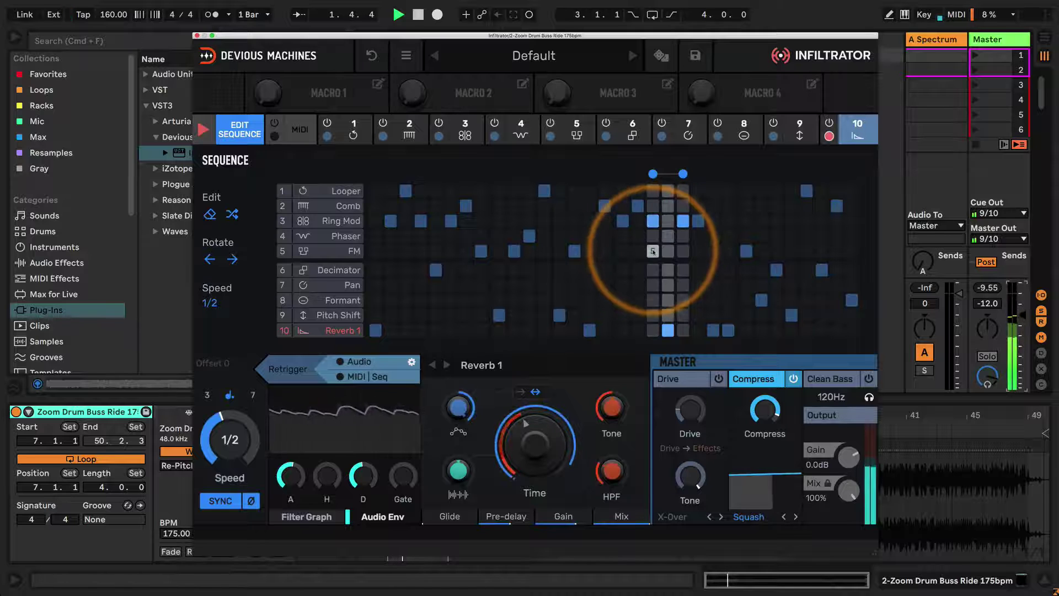
{"action": "left_click_drag", "start_coordinate": [652, 173], "coordinate": [604, 174]}
{"action": "left_click_drag", "start_coordinate": [683, 174], "coordinate": [652, 174]}
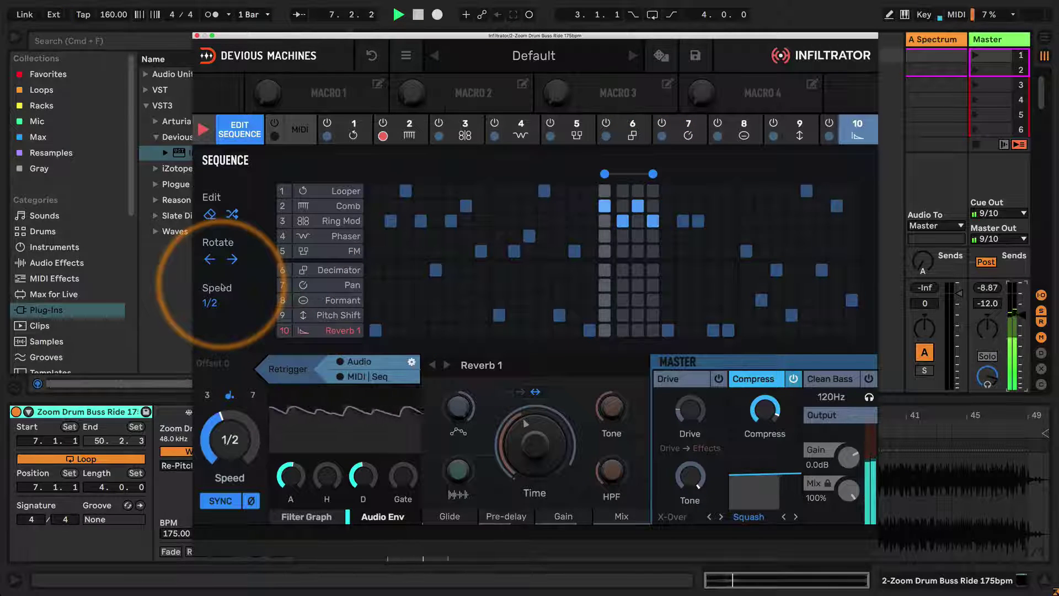
Change the sequence speed to 1/16 and then to 2 bars during playback
{"action": "left_click", "coordinate": [210, 305]}
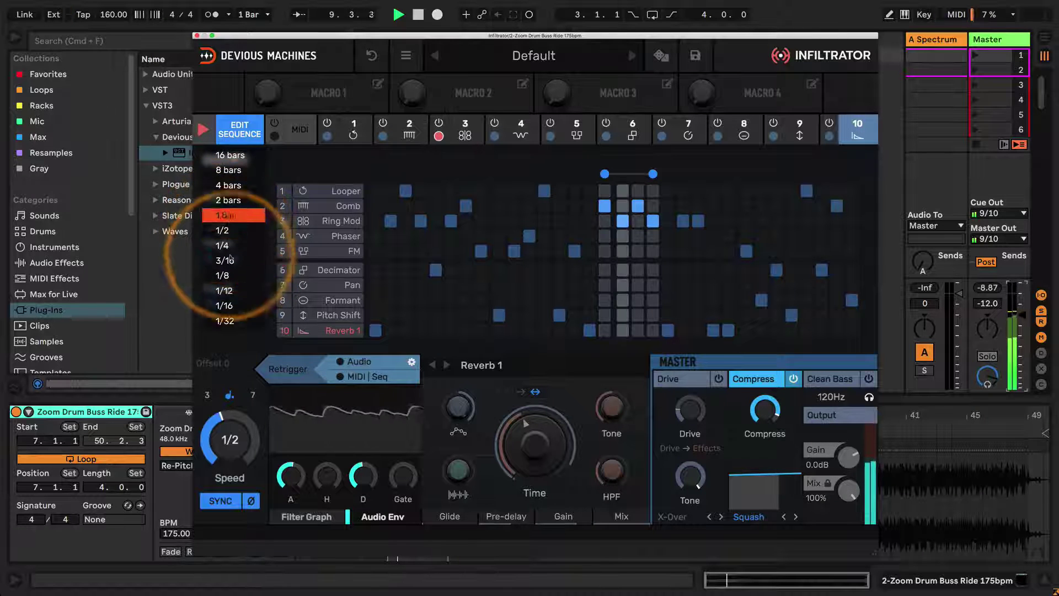
{"action": "left_click", "coordinate": [230, 307]}
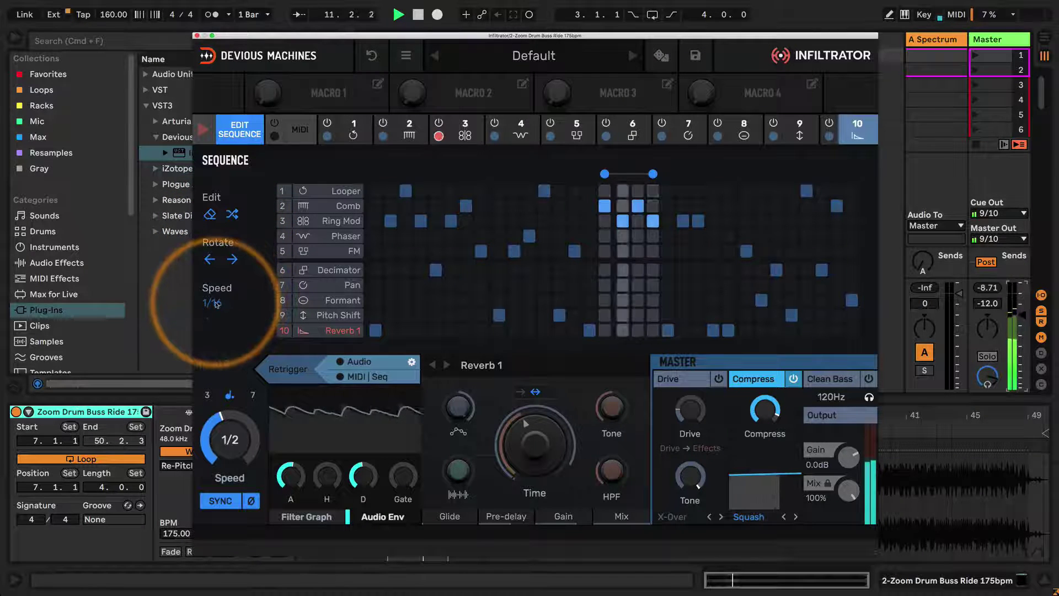
{"action": "left_click", "coordinate": [213, 304]}
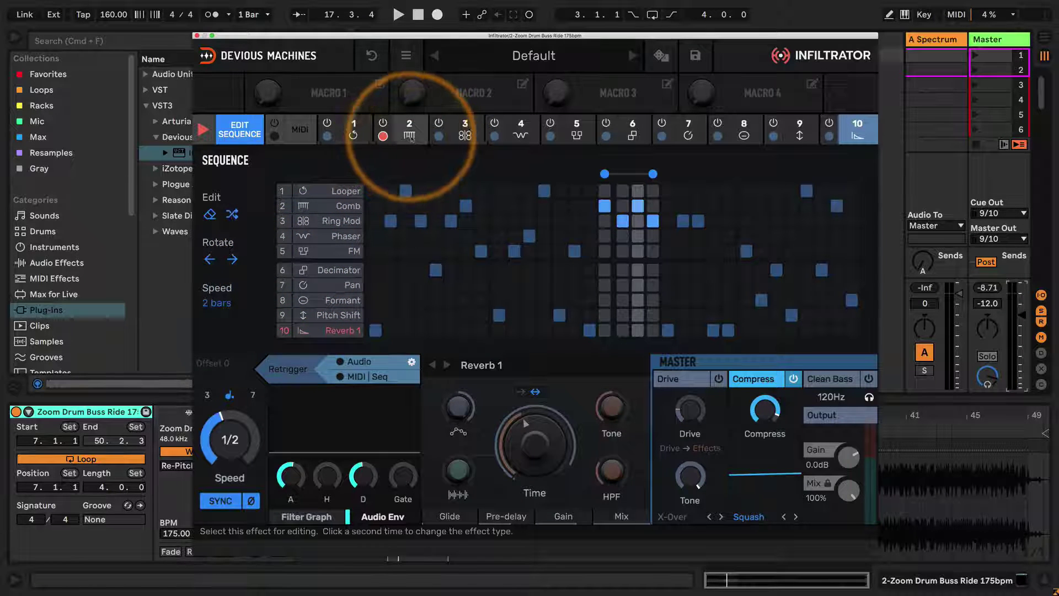
Swap the Comb in slot 2 with the Phaser in slot 4
{"action": "left_click", "coordinate": [516, 138]}
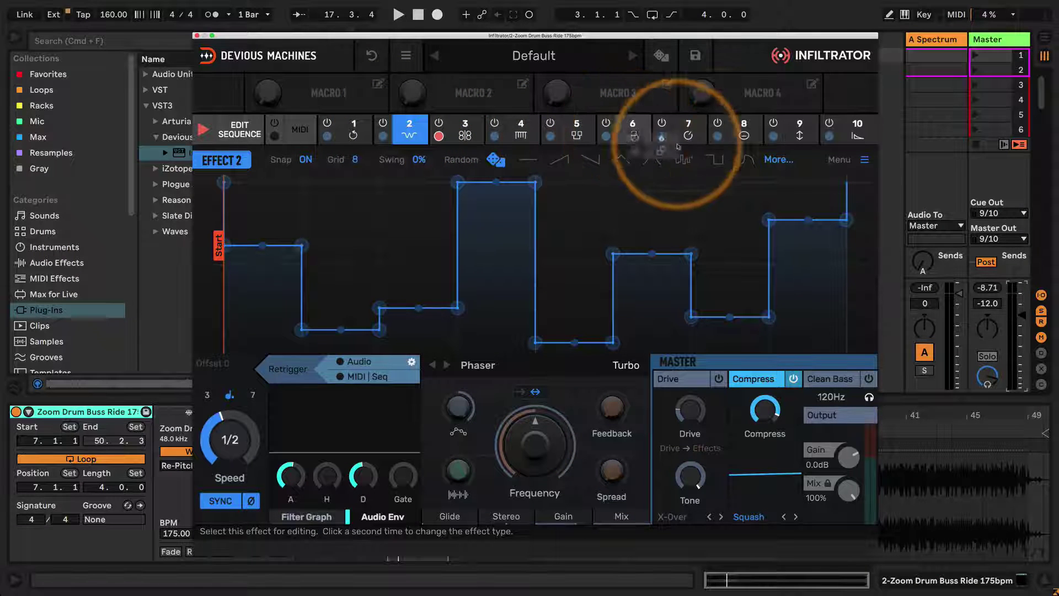
Swap the Formant in slot 8 with the Decimator in slot 6 and return to the sequence
{"action": "left_click_drag", "start_coordinate": [729, 136], "coordinate": [632, 131]}
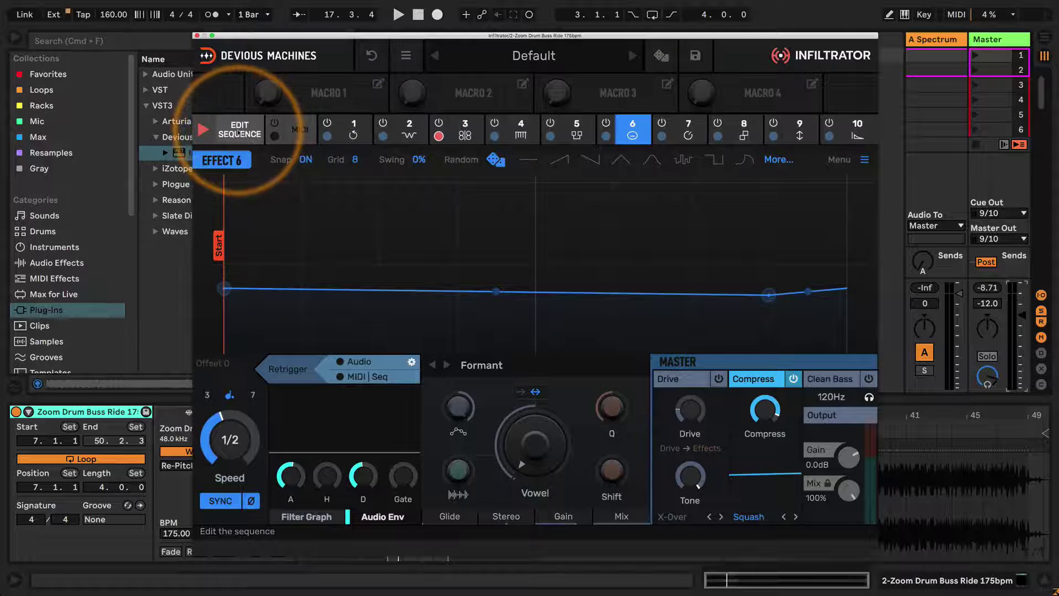
{"action": "left_click", "coordinate": [238, 133]}
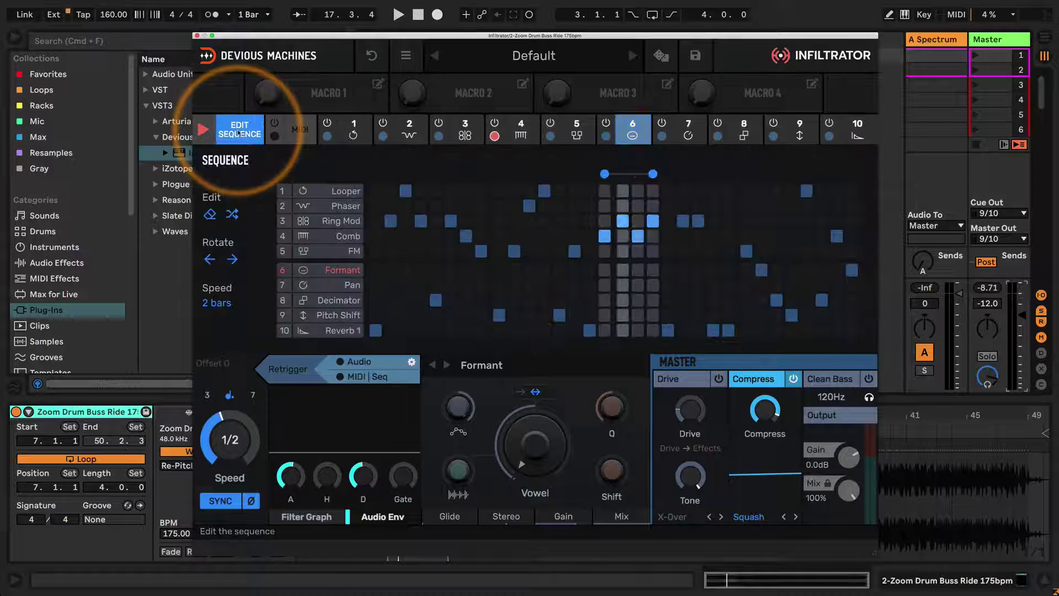
Extend the sequence's loop range to all 32 steps and erase every step in it
{"action": "left_click", "coordinate": [355, 192]}
{"action": "left_click", "coordinate": [311, 330]}
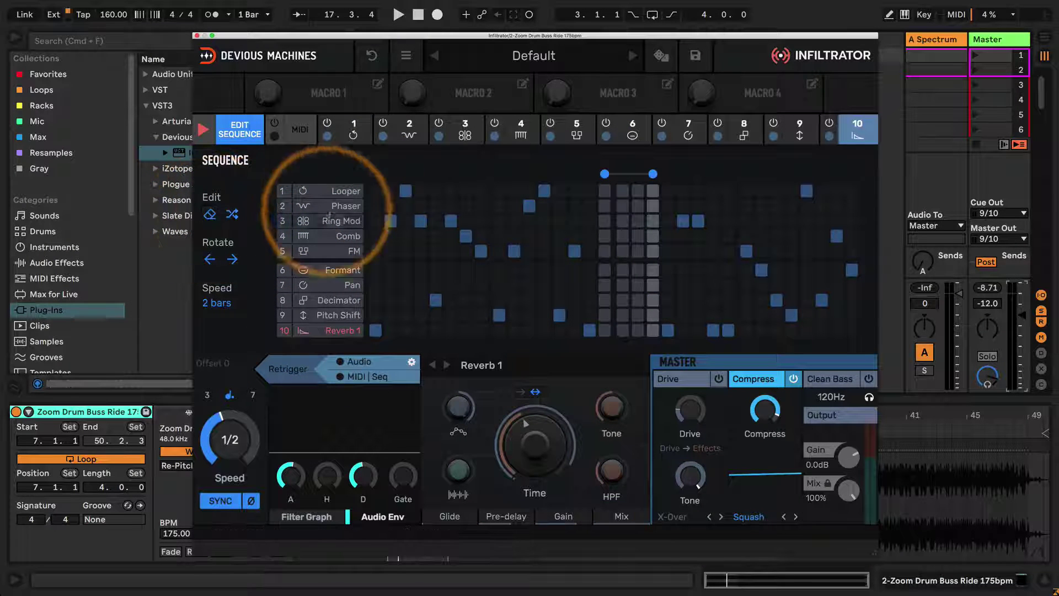
{"action": "left_click", "coordinate": [331, 205]}
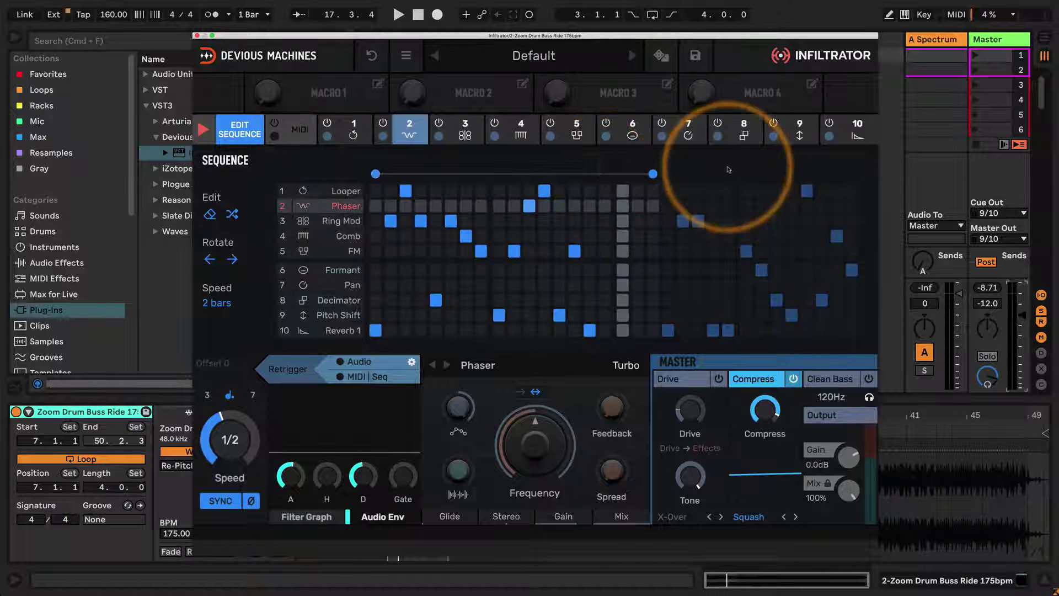
{"action": "left_click_drag", "start_coordinate": [651, 172], "coordinate": [918, 174]}
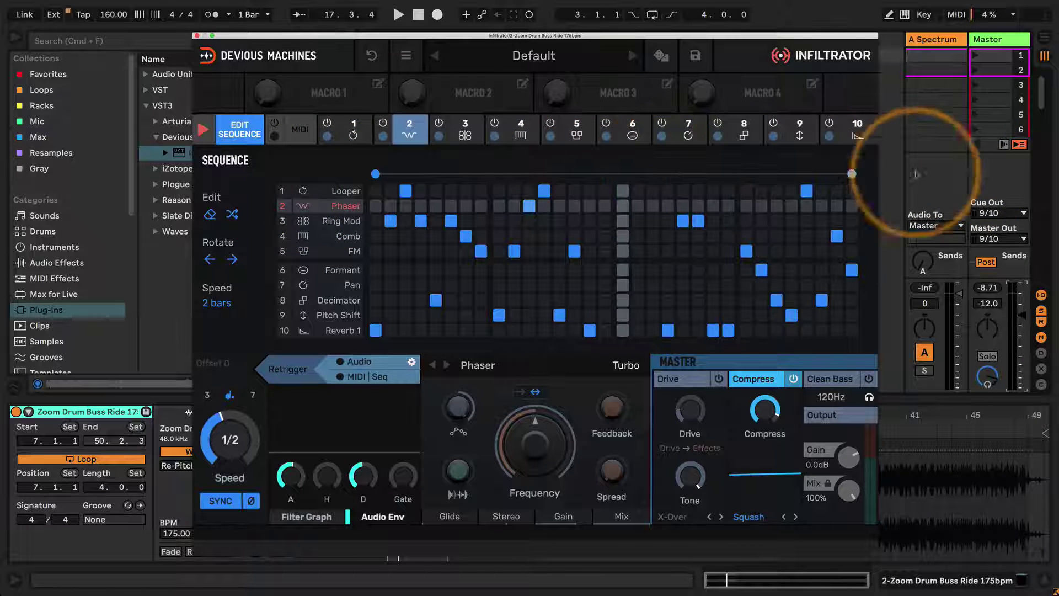
{"action": "left_click", "coordinate": [347, 192]}
{"action": "left_click", "coordinate": [287, 329]}
{"action": "left_click", "coordinate": [210, 214], "text": "alt"}
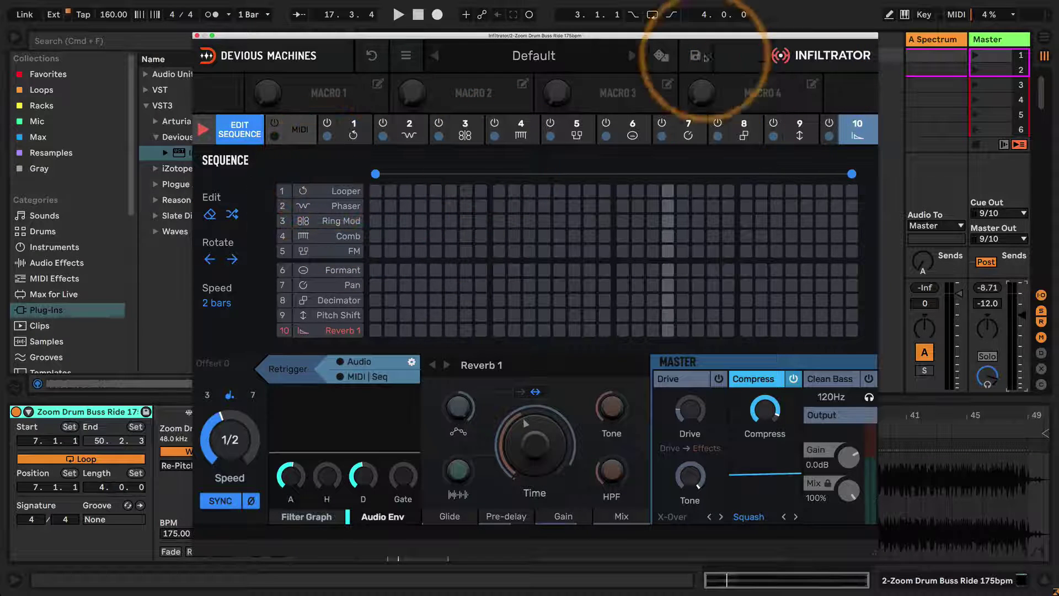
Turn off the effect sequencer and open the envelope of the Looper in slot 1
{"action": "left_click", "coordinate": [407, 56]}
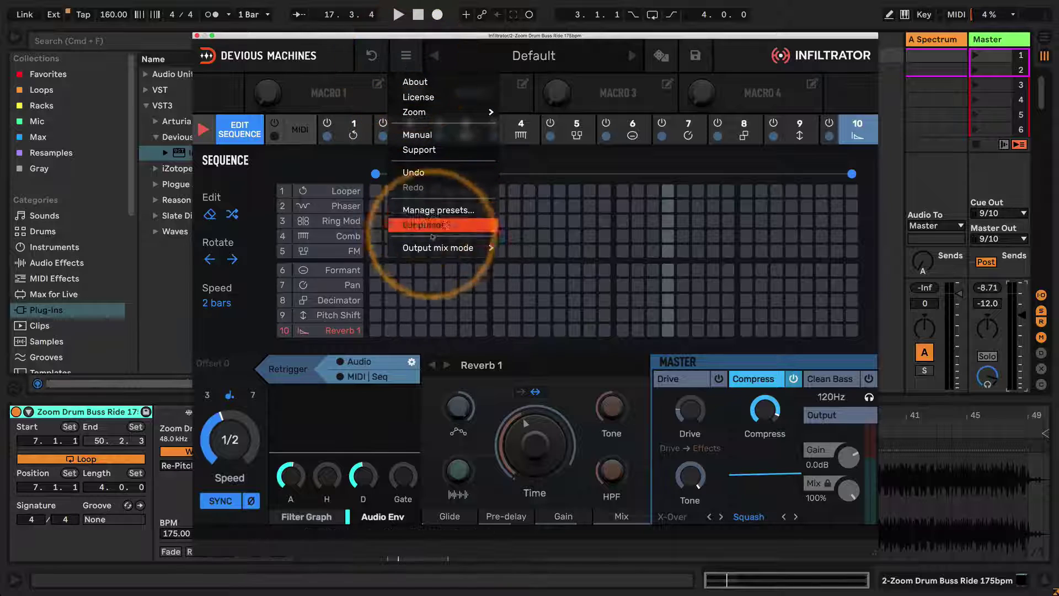
{"action": "left_click", "coordinate": [225, 147]}
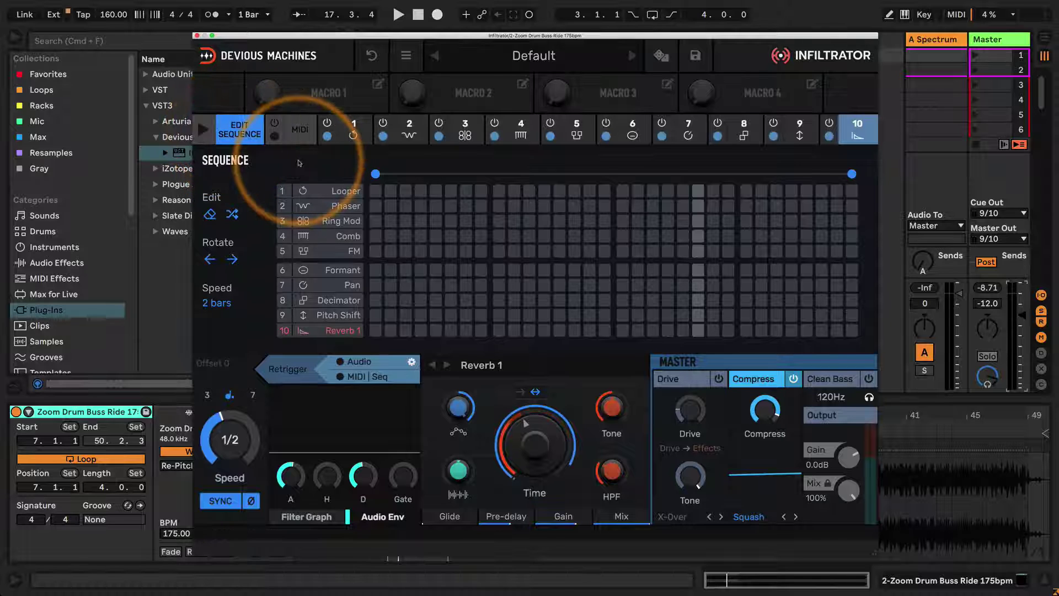
{"action": "left_click", "coordinate": [354, 129]}
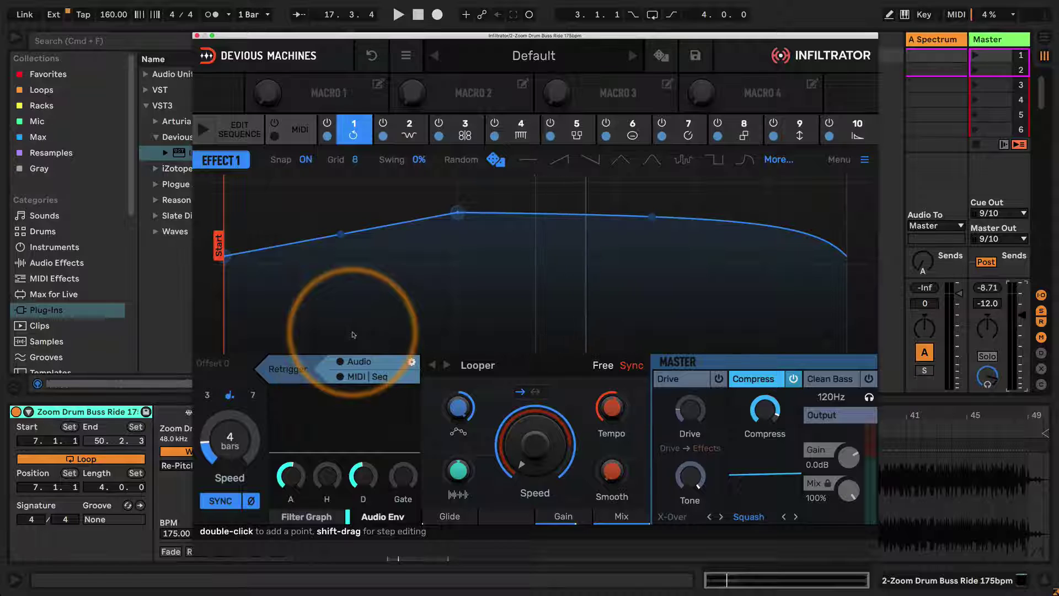
Disable the effects in slots 2 to 10 during playback, return to slot 1 and stop playback
{"action": "key", "text": "space"}
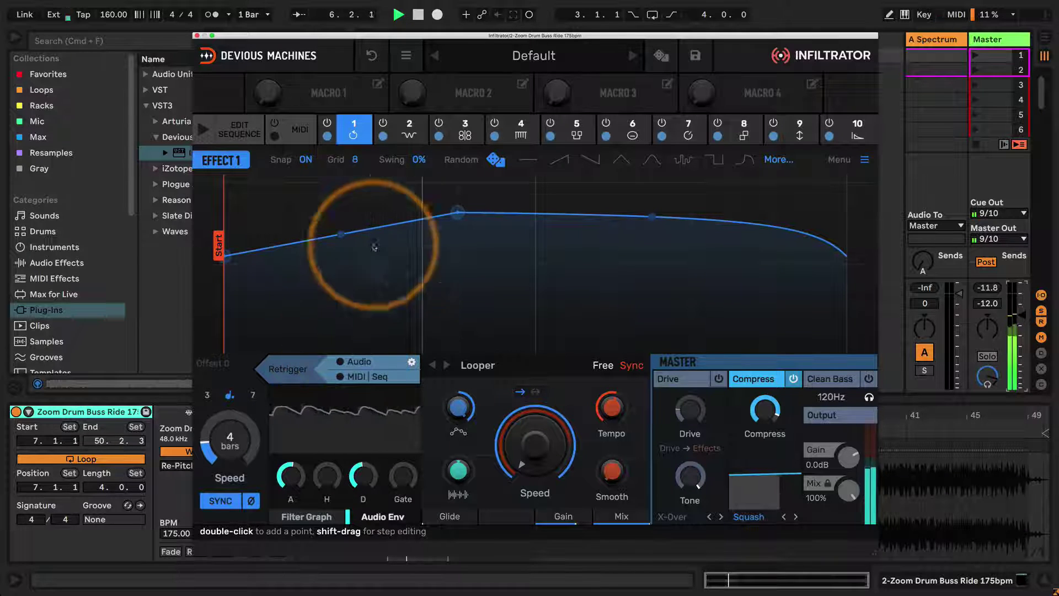
{"action": "left_click", "coordinate": [382, 123]}
{"action": "left_click", "coordinate": [439, 135]}
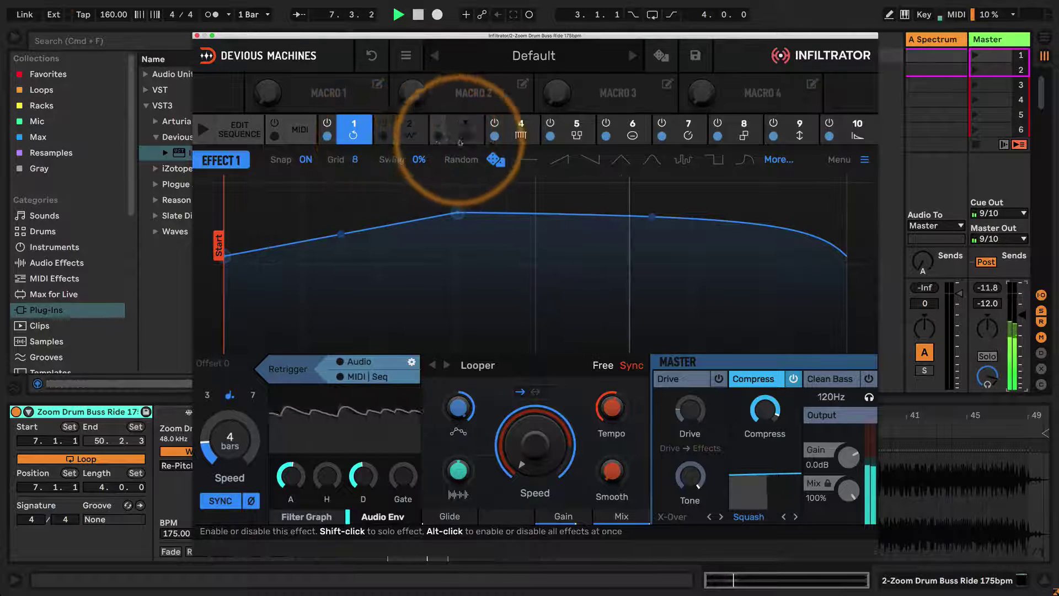
{"action": "left_click", "coordinate": [495, 135]}
{"action": "left_click", "coordinate": [551, 135]}
{"action": "left_click", "coordinate": [606, 136]}
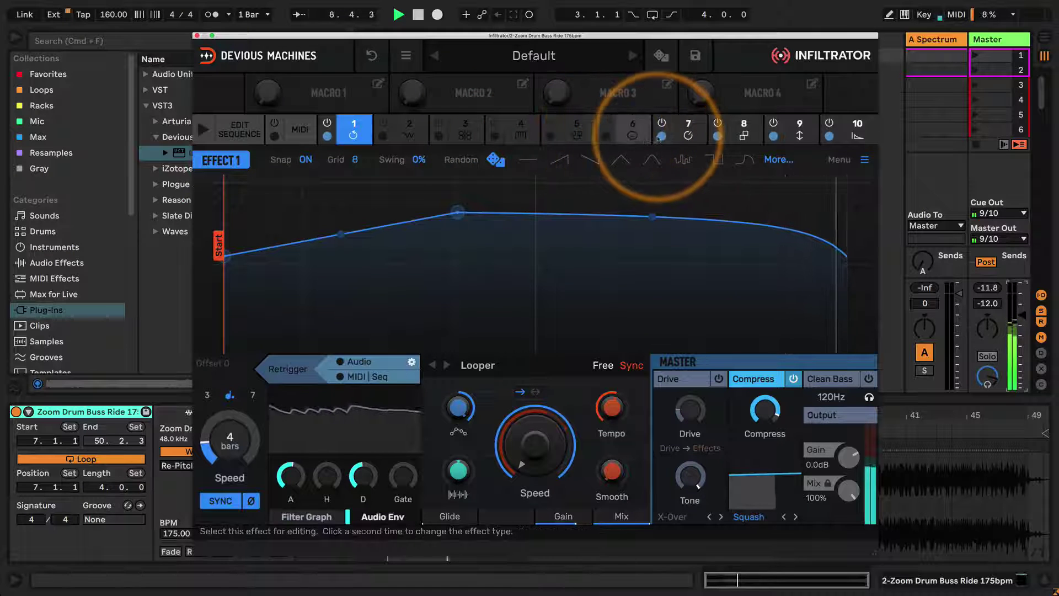
{"action": "left_click", "coordinate": [662, 135]}
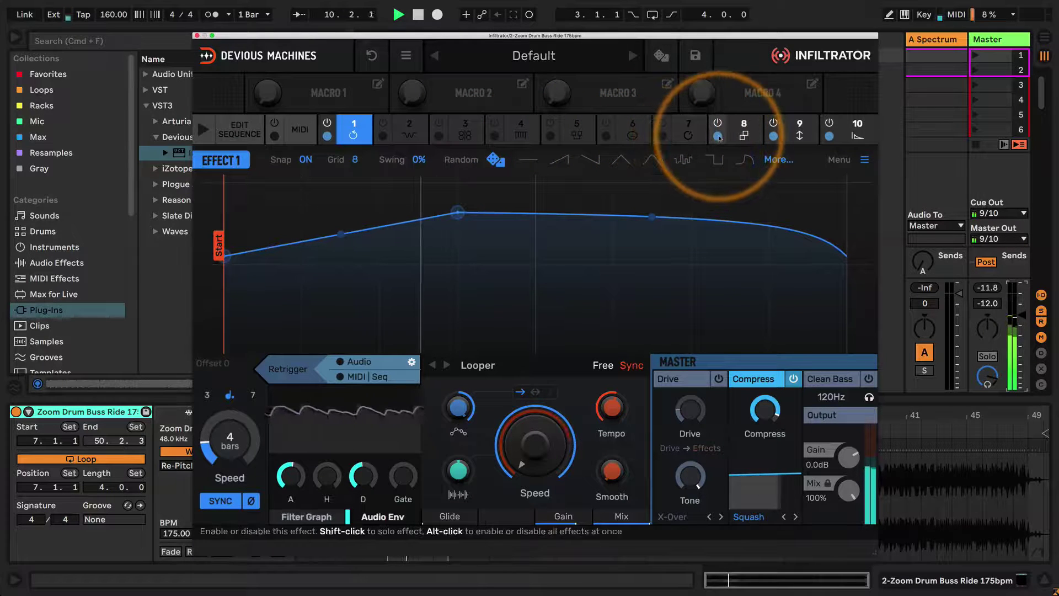
{"action": "left_click", "coordinate": [854, 137]}
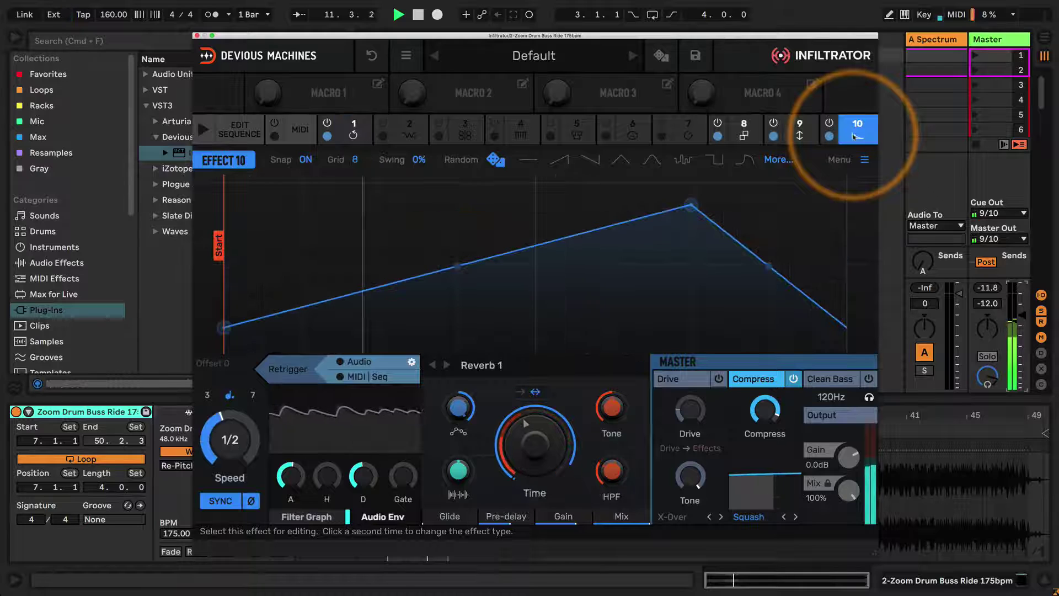
{"action": "left_click", "coordinate": [829, 135]}
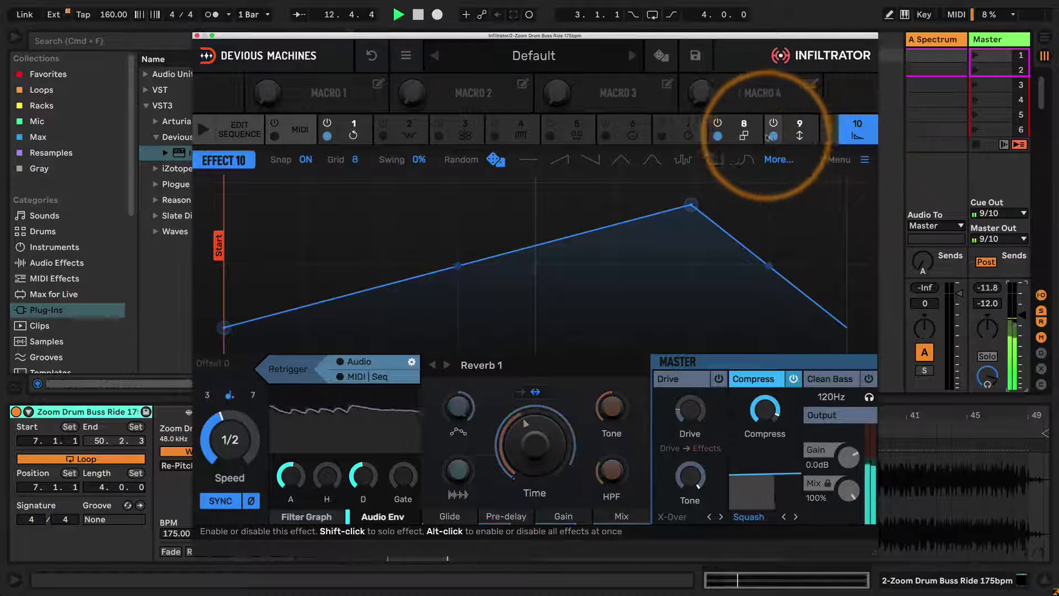
{"action": "left_click", "coordinate": [773, 137]}
{"action": "left_click", "coordinate": [717, 136]}
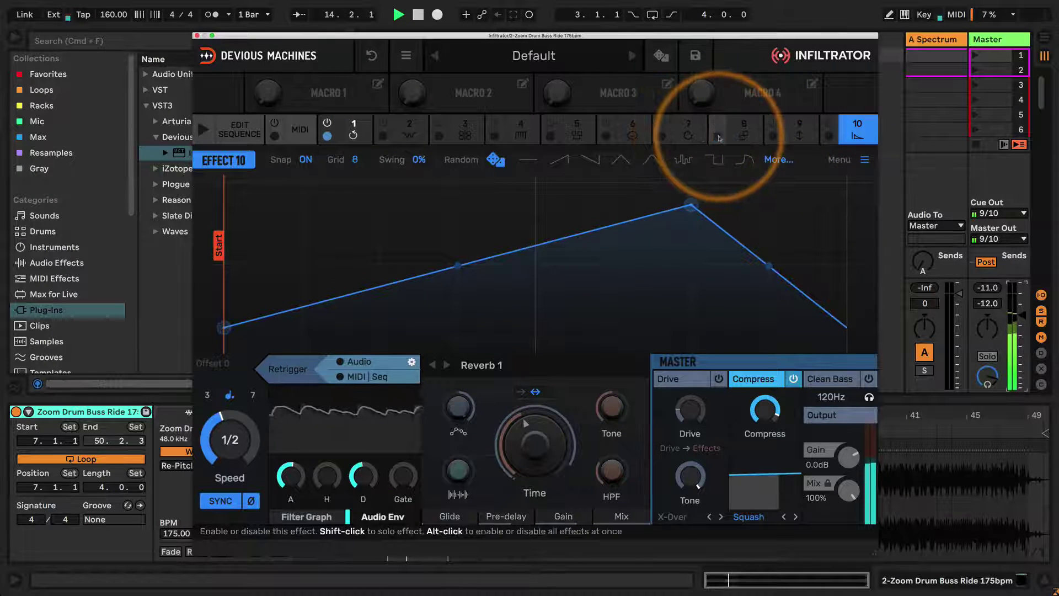
{"action": "left_click", "coordinate": [347, 132]}
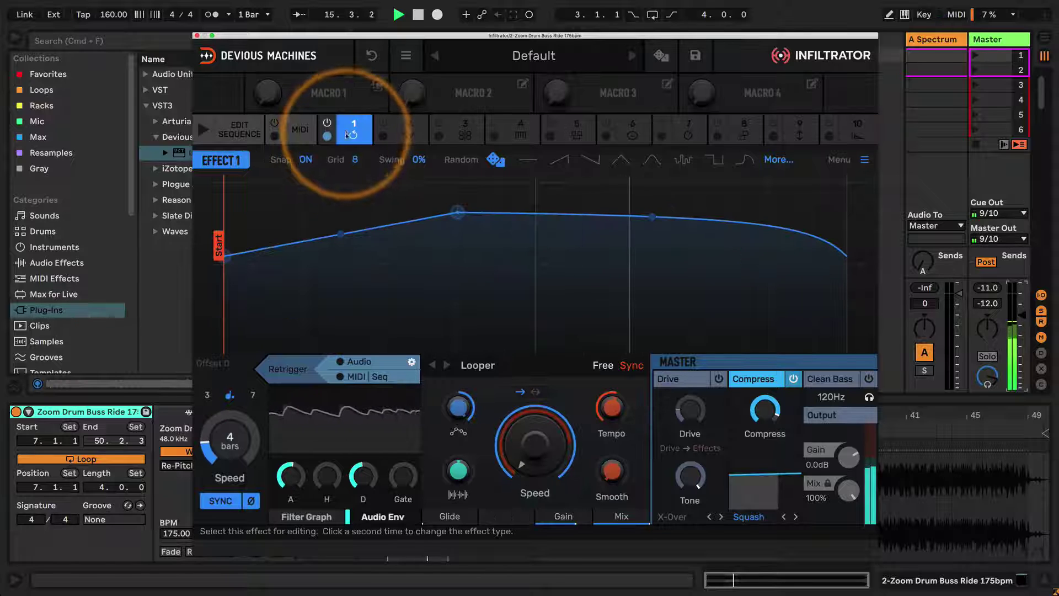
{"action": "key", "text": "space"}
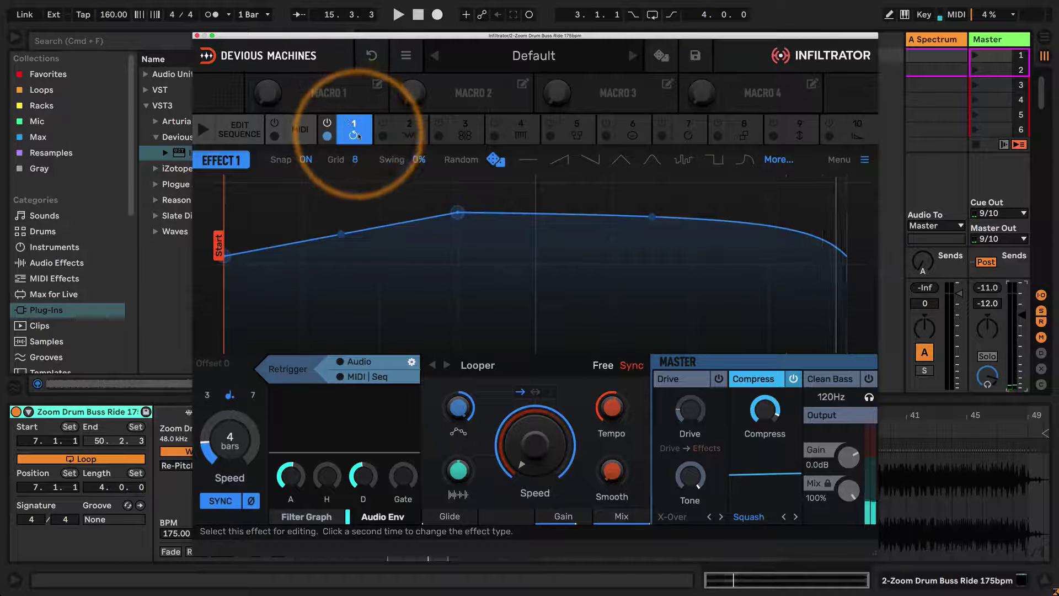
Reset effect slot 1 to an empty state and load the Ladder LP filter into it
{"action": "left_click", "coordinate": [354, 132]}
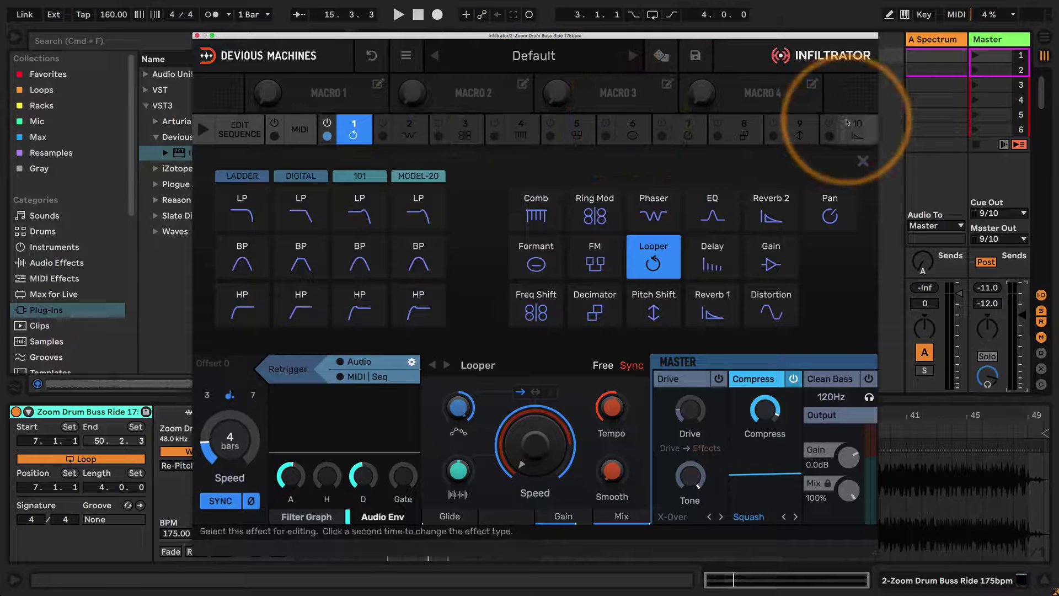
{"action": "left_click", "coordinate": [862, 161]}
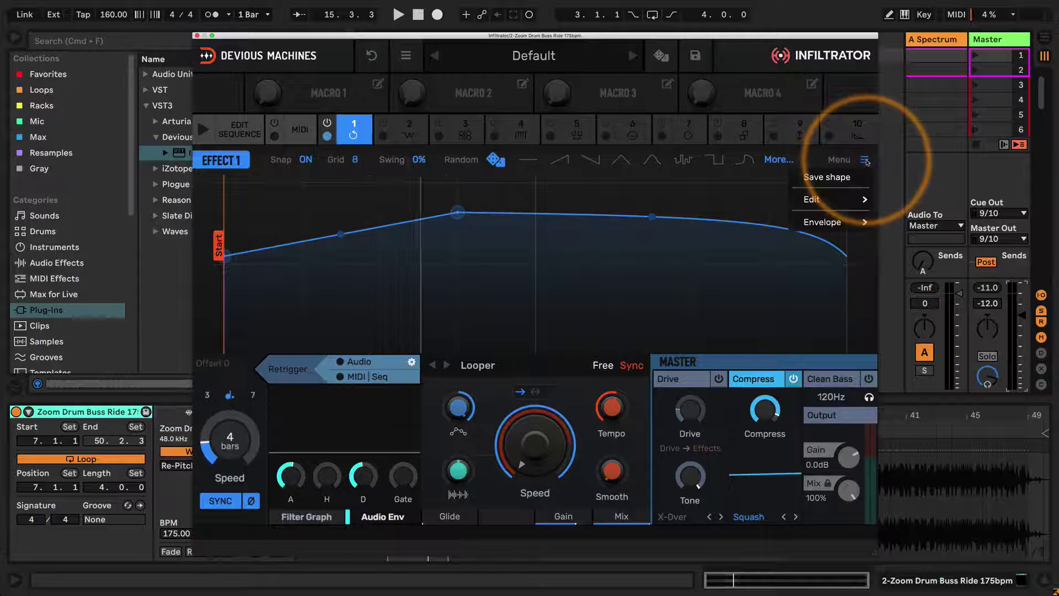
{"action": "mouse_move", "coordinate": [822, 200]}
{"action": "left_click", "coordinate": [725, 250]}
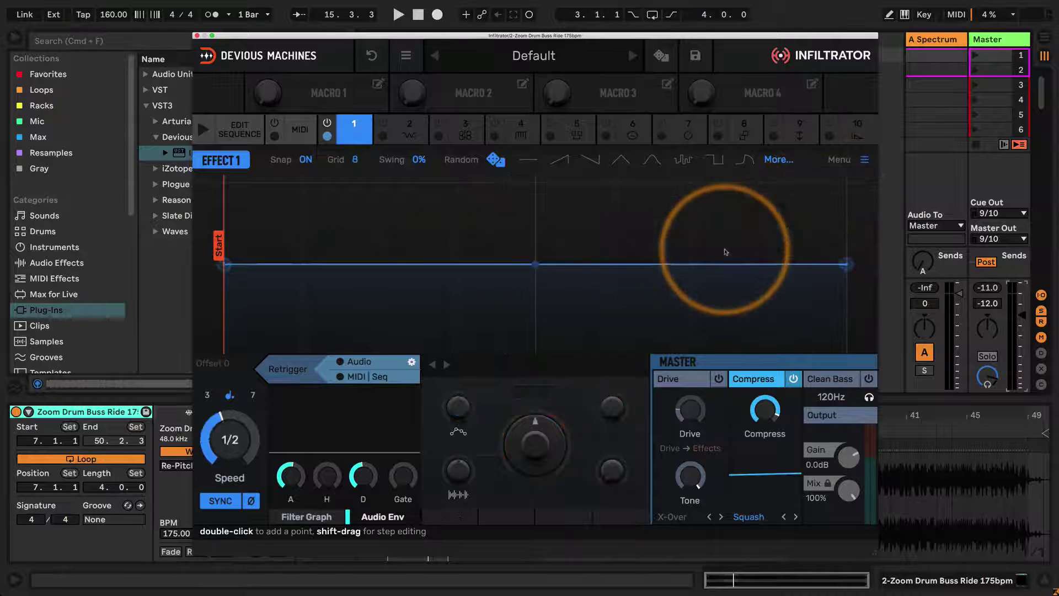
{"action": "left_click", "coordinate": [354, 132]}
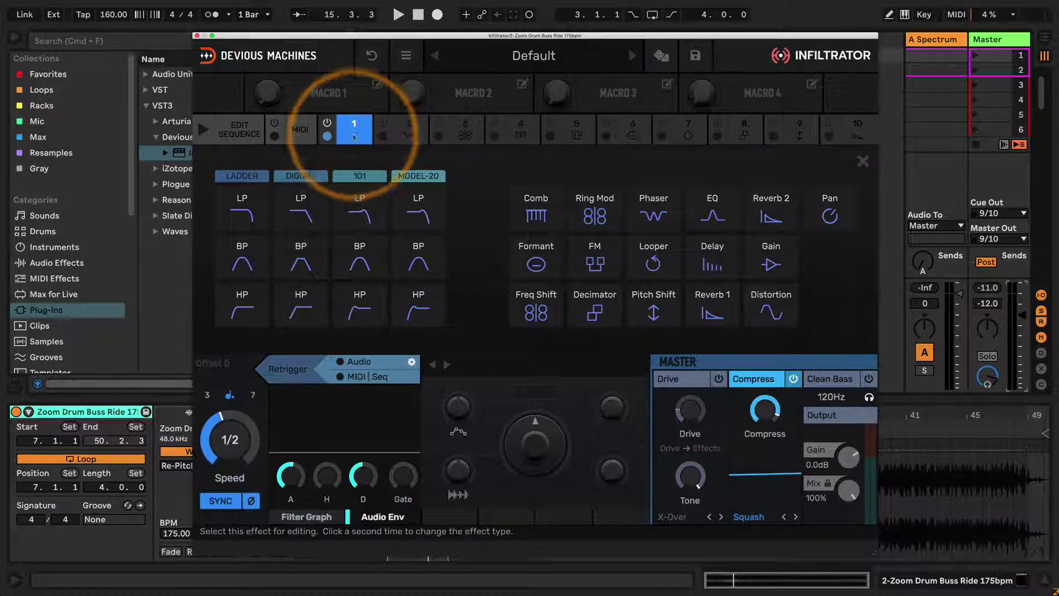
{"action": "left_click", "coordinate": [243, 214]}
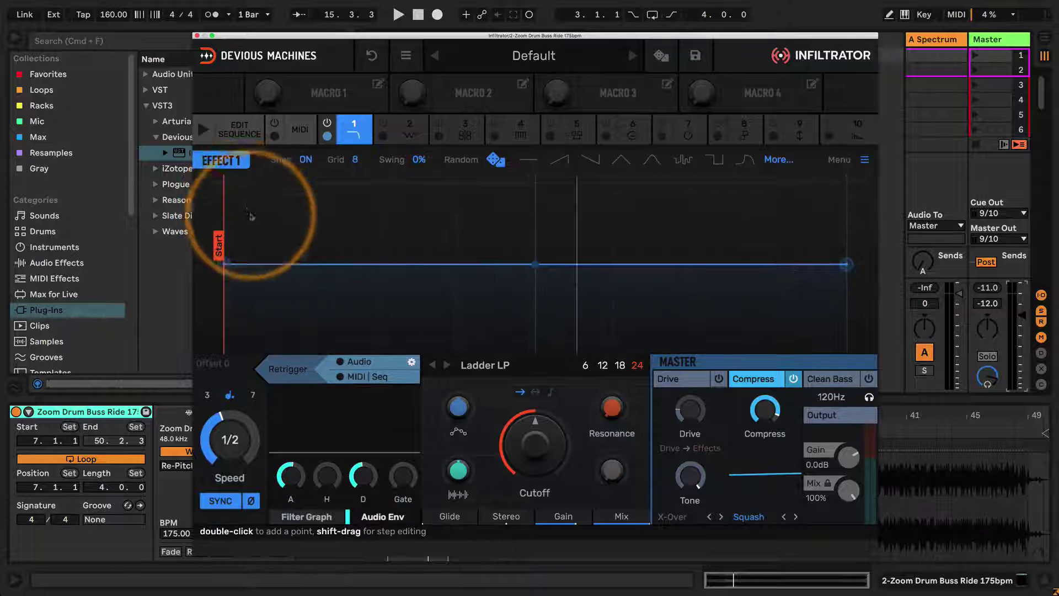
Shape the slot 1 envelope as a steep curved decay from maximum at the start to minimum at the end, and start playback
{"action": "left_click_drag", "start_coordinate": [223, 263], "coordinate": [223, 182]}
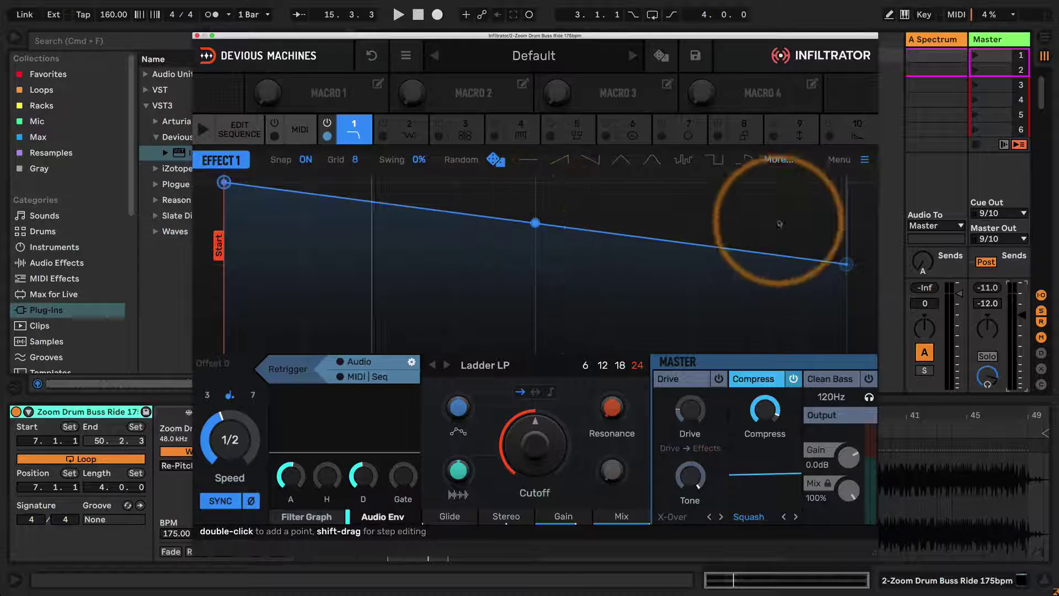
{"action": "left_click_drag", "start_coordinate": [846, 264], "coordinate": [846, 345]}
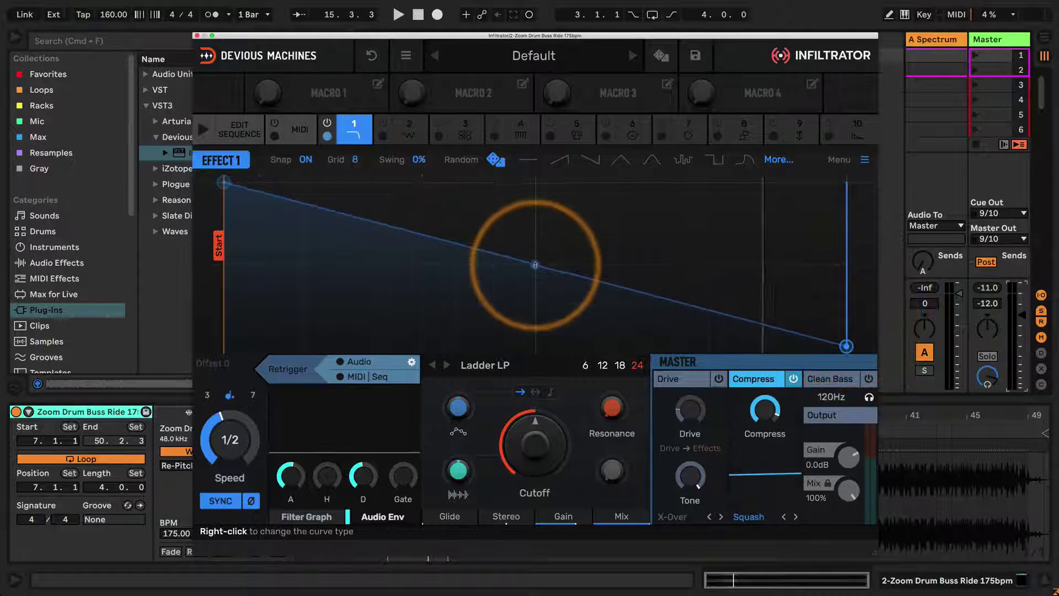
{"action": "left_click_drag", "start_coordinate": [535, 265], "coordinate": [534, 345]}
{"action": "key", "text": "space"}
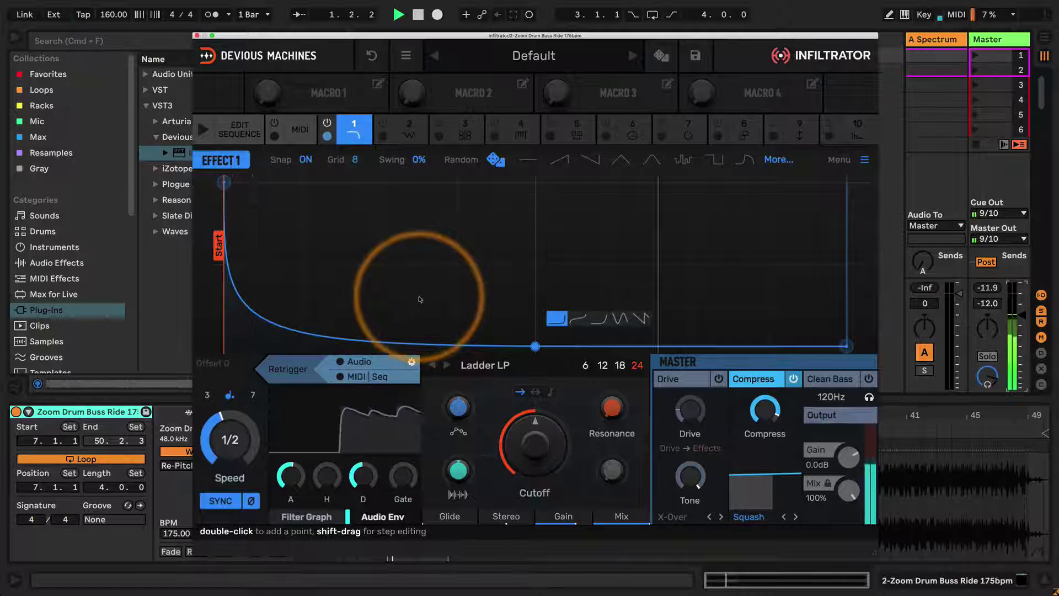
Lower the Ladder LP's Cutoff to 55.6 Hz, add strong positive envelope modulation to it, and trim the Cutoff slightly lower
{"action": "left_click_drag", "start_coordinate": [532, 438], "coordinate": [528, 506]}
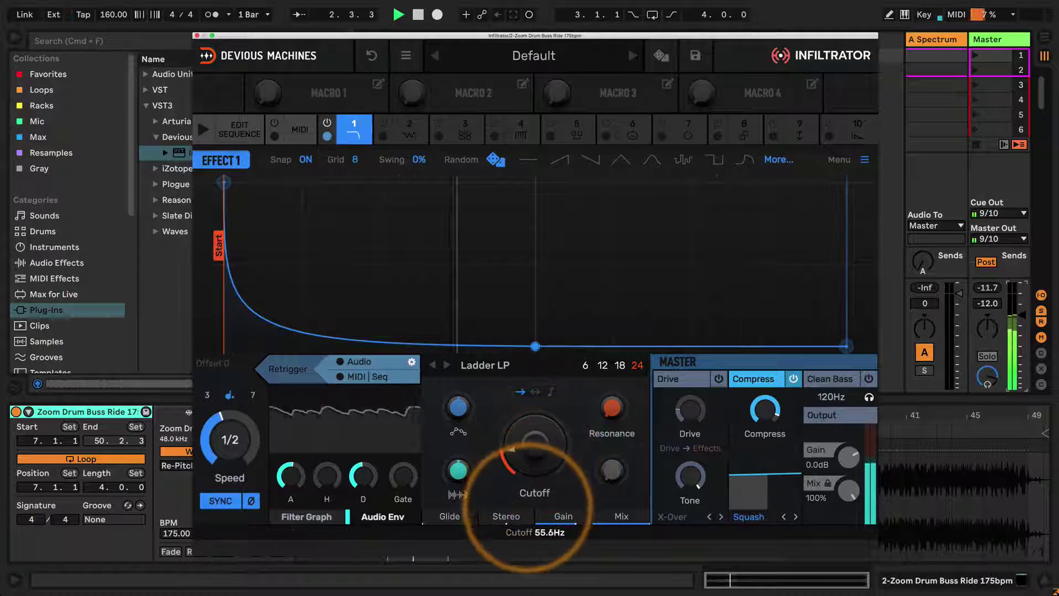
{"action": "mouse_move", "coordinate": [457, 407]}
{"action": "left_mouse_down"}
{"action": "mouse_move", "coordinate": [466, 284]}
{"action": "mouse_move", "coordinate": [447, 388]}
{"action": "mouse_move", "coordinate": [461, 411]}
{"action": "left_mouse_up"}
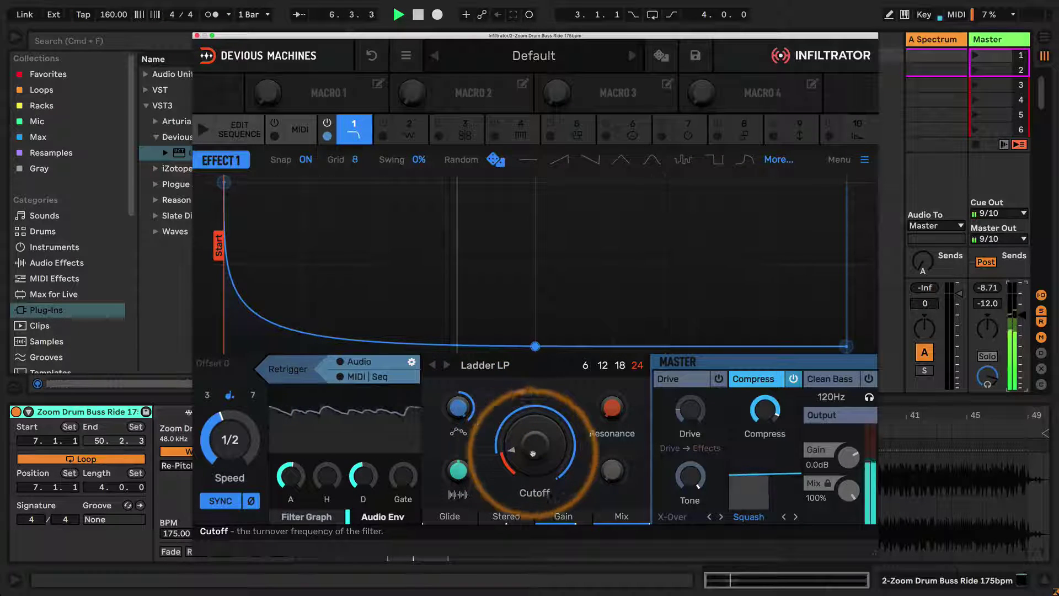
{"action": "left_click_drag", "start_coordinate": [534, 444], "coordinate": [535, 444]}
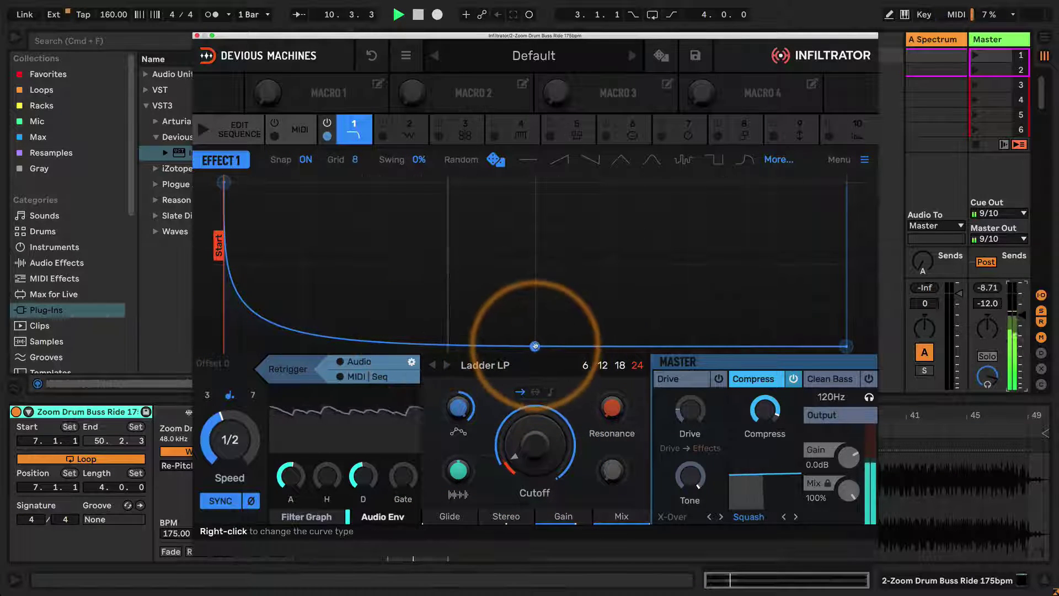
Soften the envelope's decay curve slightly and raise the filter's Resonance to about 61%
{"action": "mouse_move", "coordinate": [535, 346]}
{"action": "left_mouse_down"}
{"action": "mouse_move", "coordinate": [536, 323]}
{"action": "mouse_move", "coordinate": [537, 332]}
{"action": "left_mouse_up"}
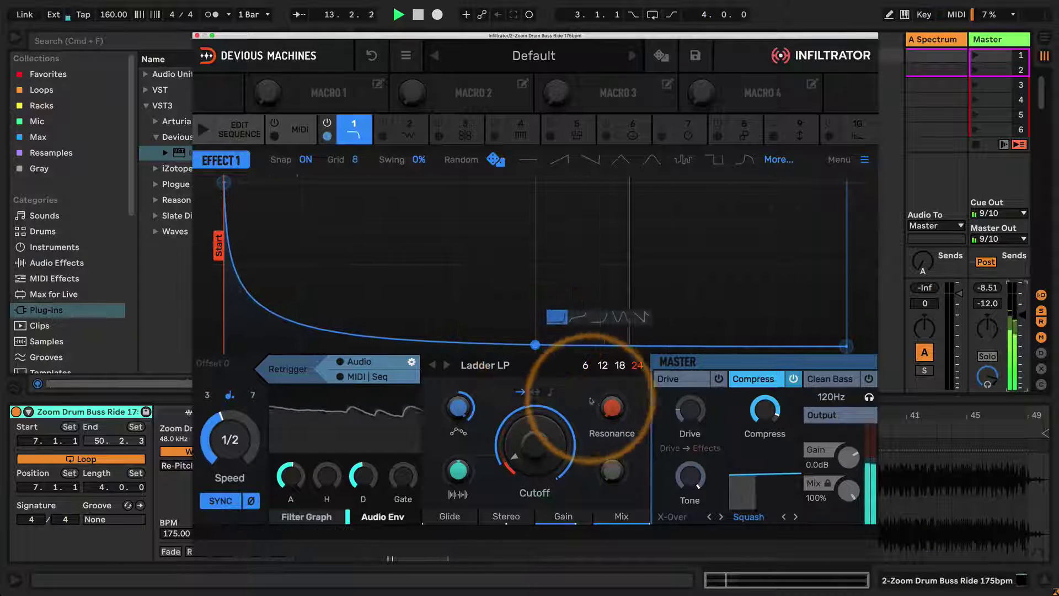
{"action": "left_click_drag", "start_coordinate": [597, 380], "coordinate": [619, 306]}
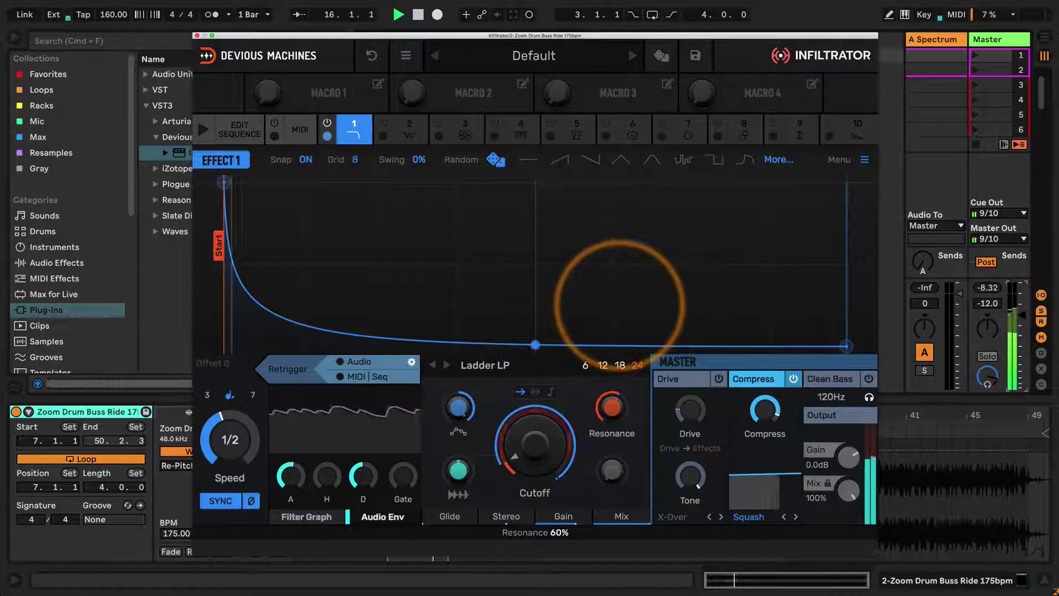
{"action": "left_click_drag", "start_coordinate": [761, 421], "coordinate": [771, 384]}
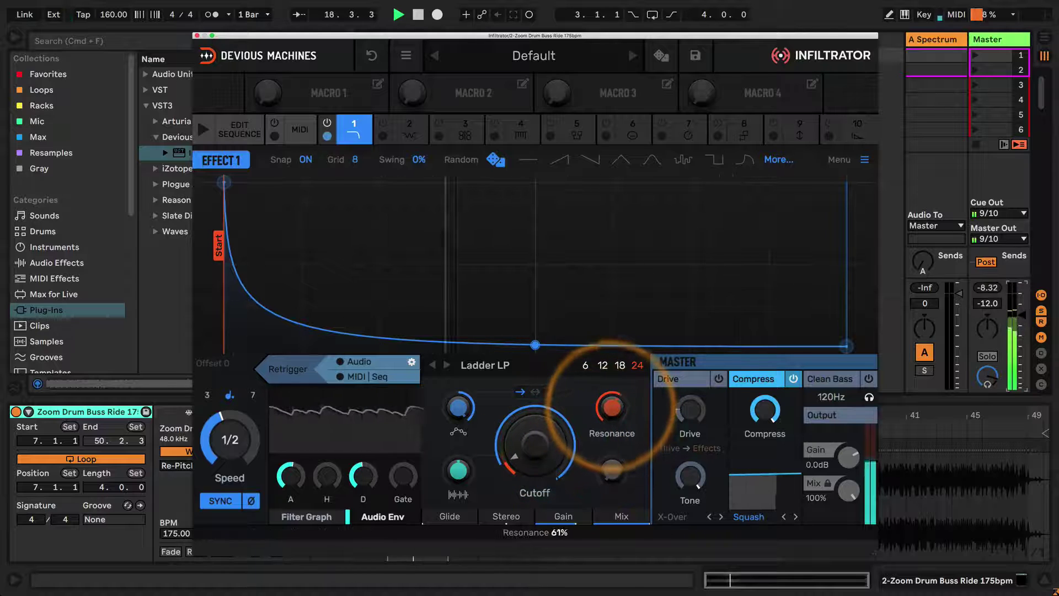
{"action": "left_click_drag", "start_coordinate": [603, 402], "coordinate": [613, 403]}
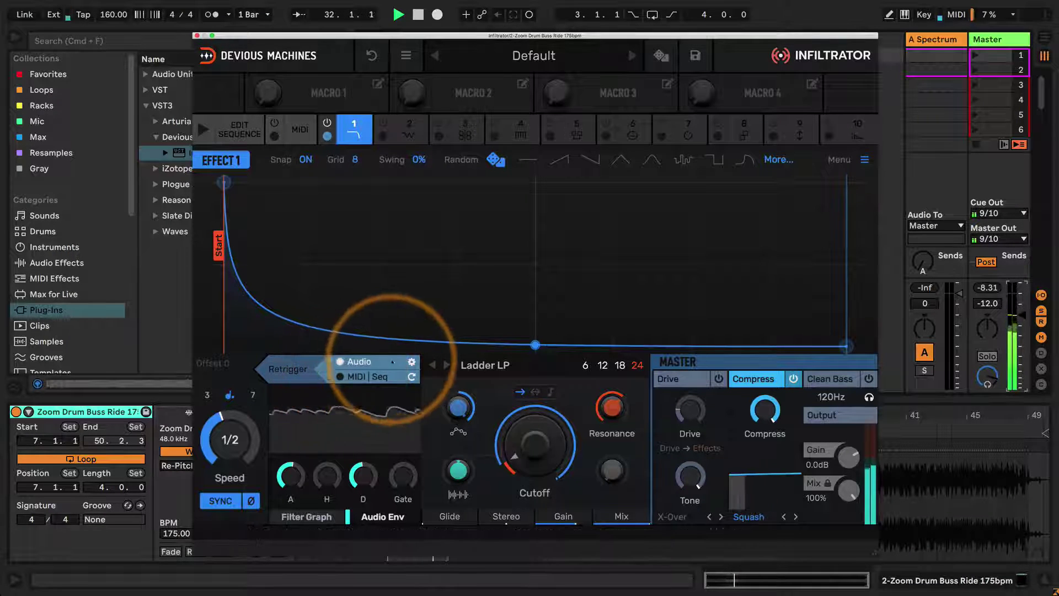
Examine the filter, hysteresis, hold-off and level options in slot 1's audio retrigger settings
{"action": "left_click", "coordinate": [412, 362]}
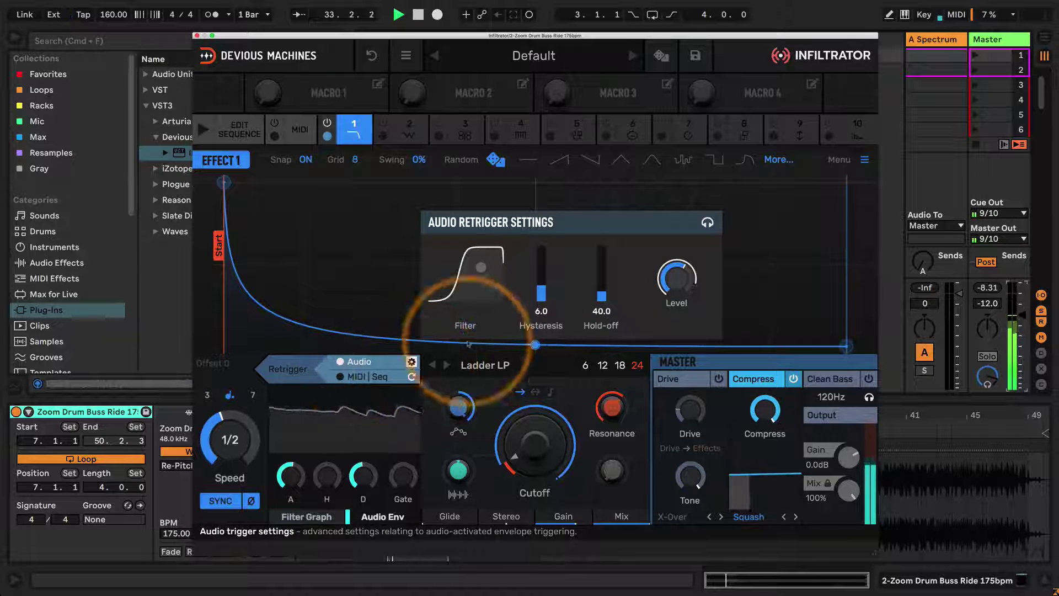
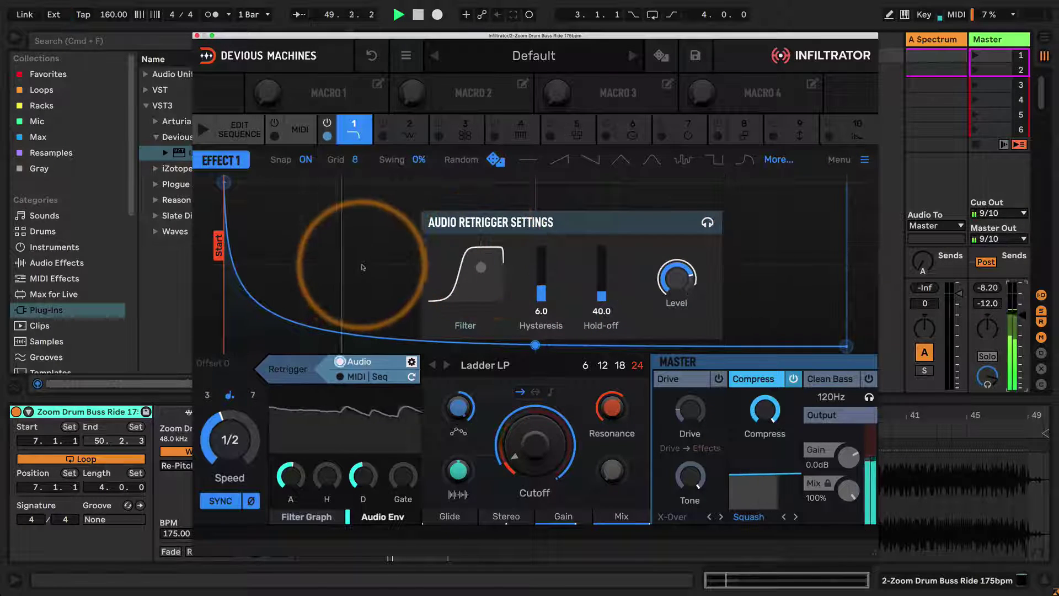
{"action": "left_click", "coordinate": [366, 269]}
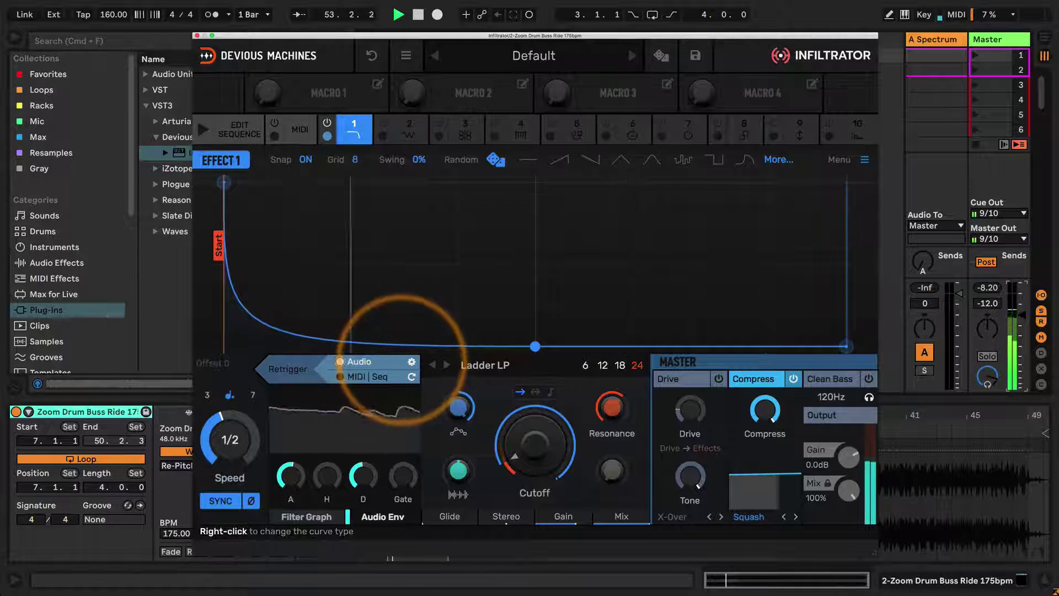
Fine-tune slot 1 with a slightly reshaped envelope decay, a slightly higher Cutoff and an Envelope Amount of 62%
{"action": "left_click_drag", "start_coordinate": [400, 357], "coordinate": [394, 331]}
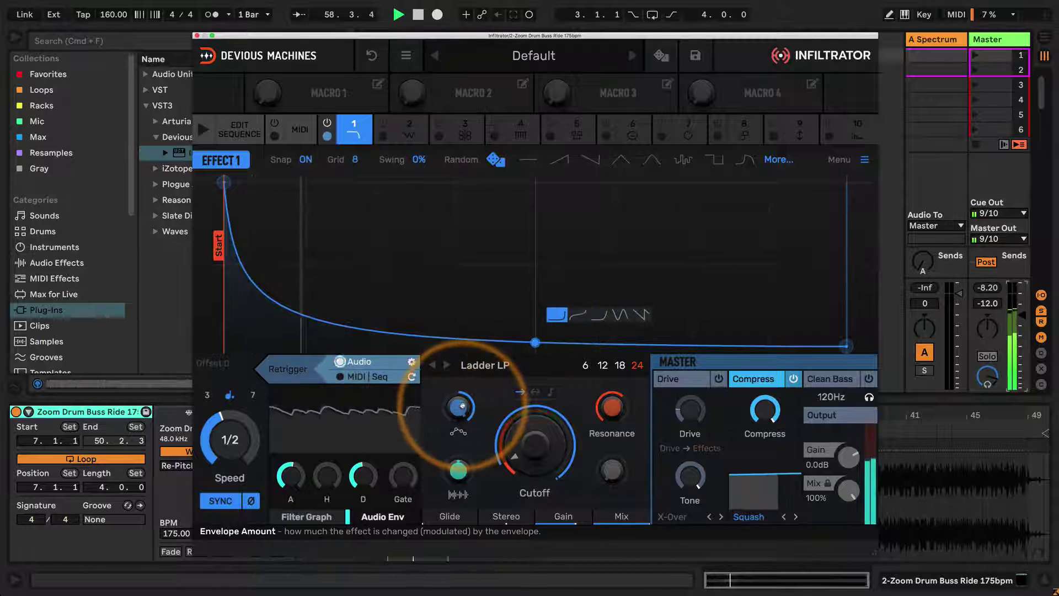
{"action": "left_click_drag", "start_coordinate": [451, 391], "coordinate": [527, 439]}
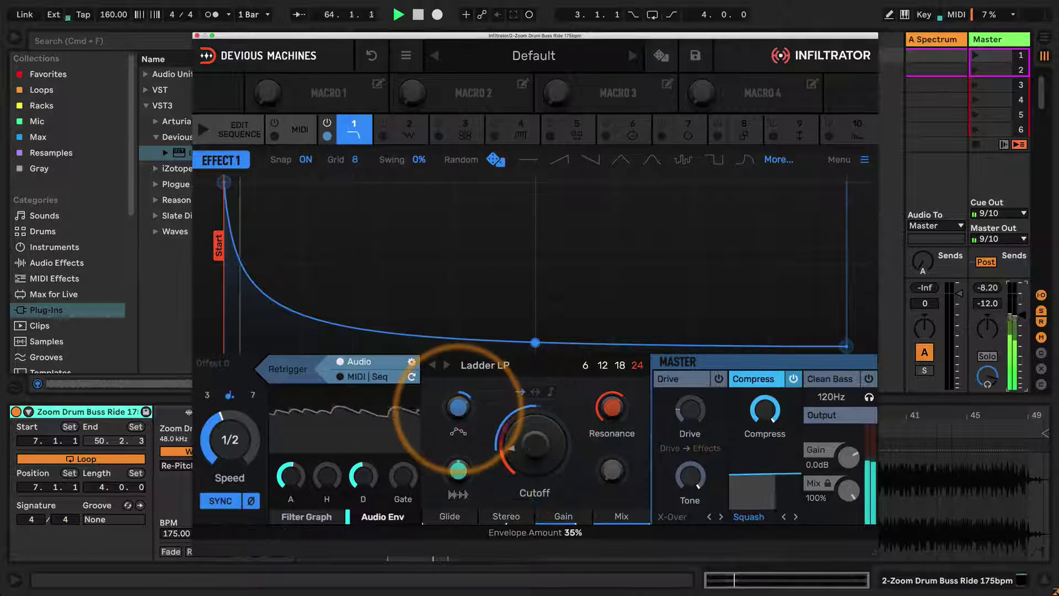
{"action": "left_click_drag", "start_coordinate": [461, 406], "coordinate": [457, 374]}
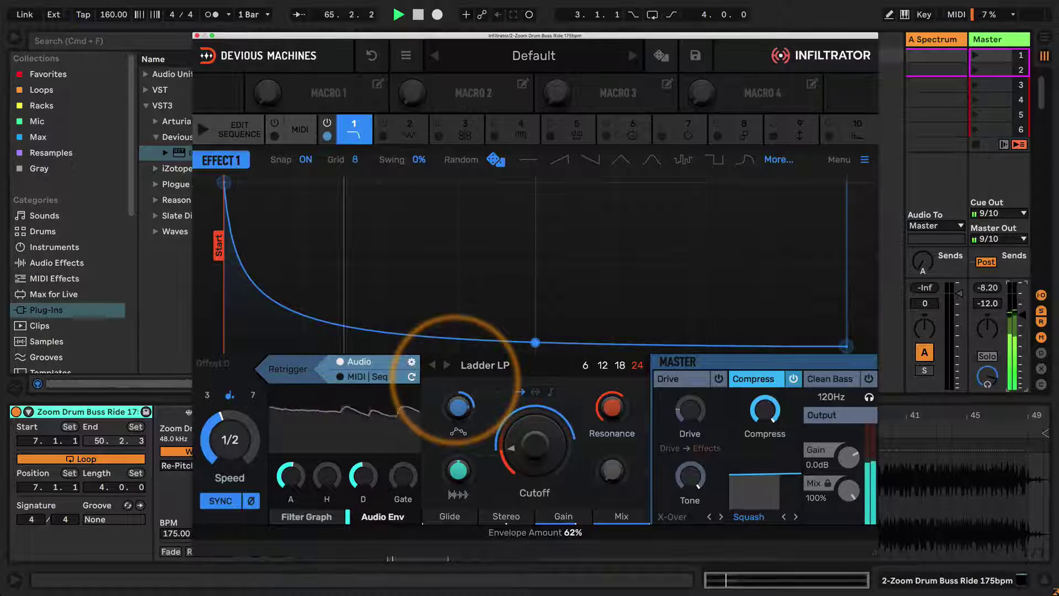
Reset effect slot 2 to an empty state and load the Comb effect into it
{"action": "left_click", "coordinate": [410, 130]}
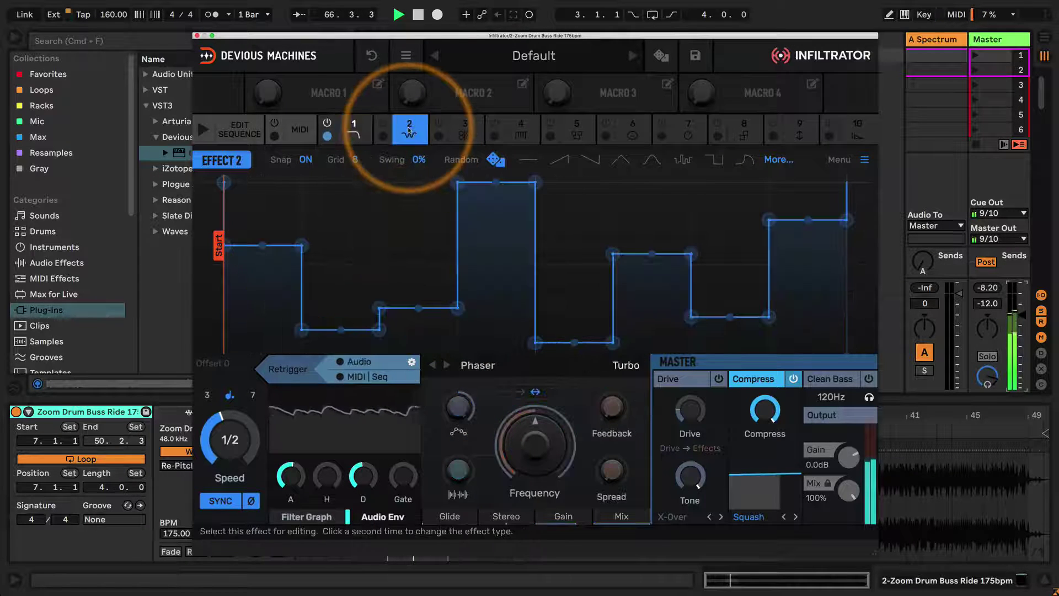
{"action": "left_click", "coordinate": [855, 159]}
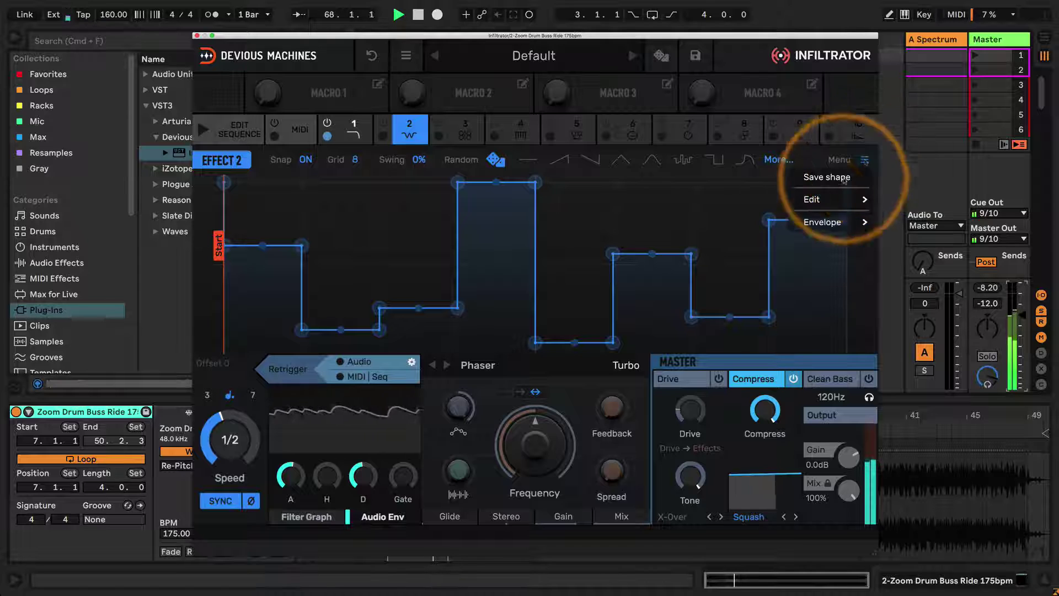
{"action": "mouse_move", "coordinate": [812, 205]}
{"action": "left_click", "coordinate": [734, 253]}
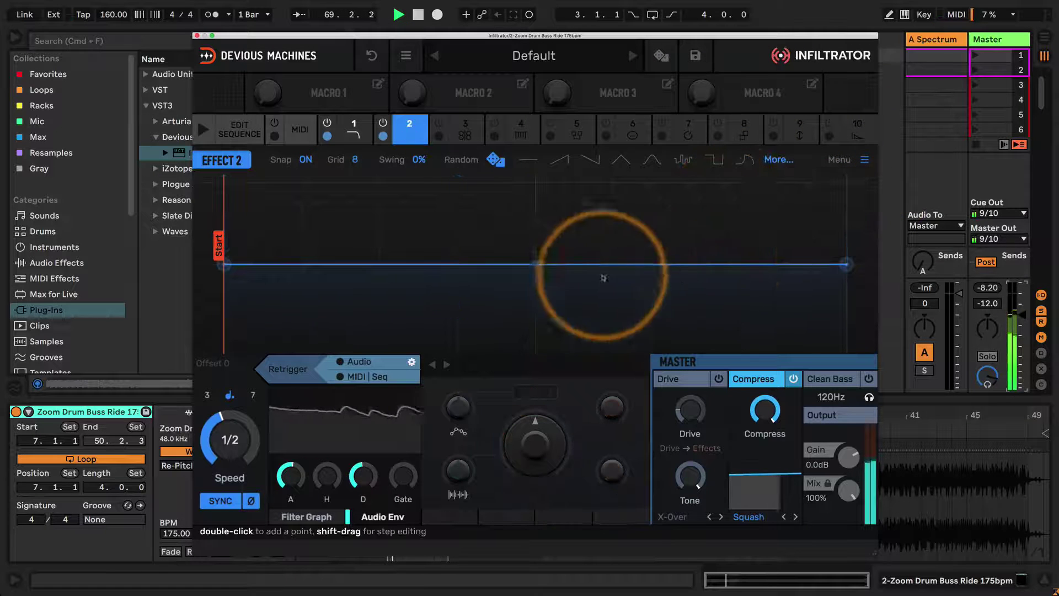
{"action": "left_click", "coordinate": [413, 138]}
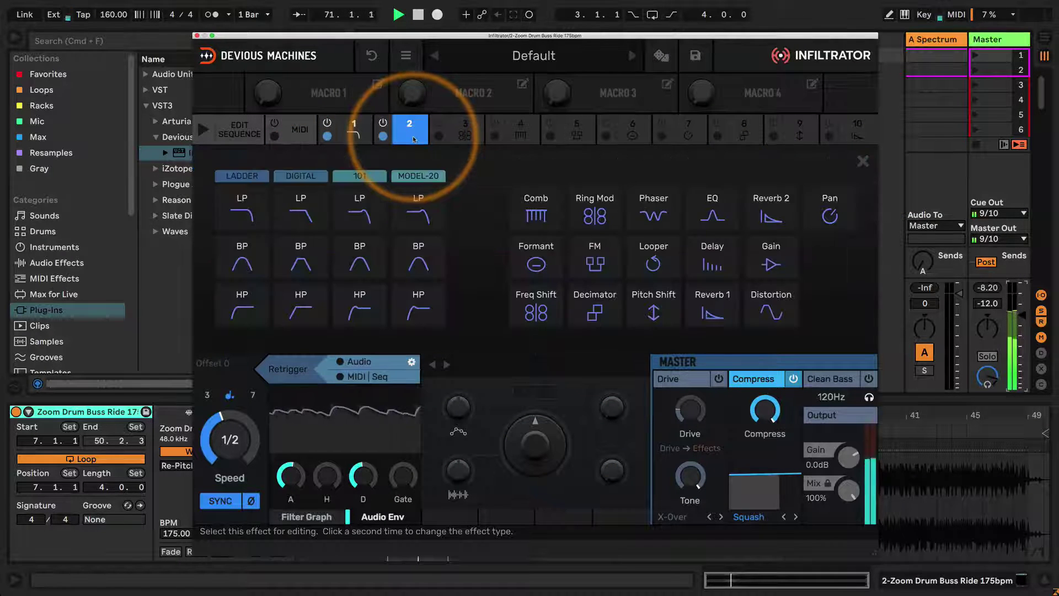
{"action": "left_click", "coordinate": [542, 217]}
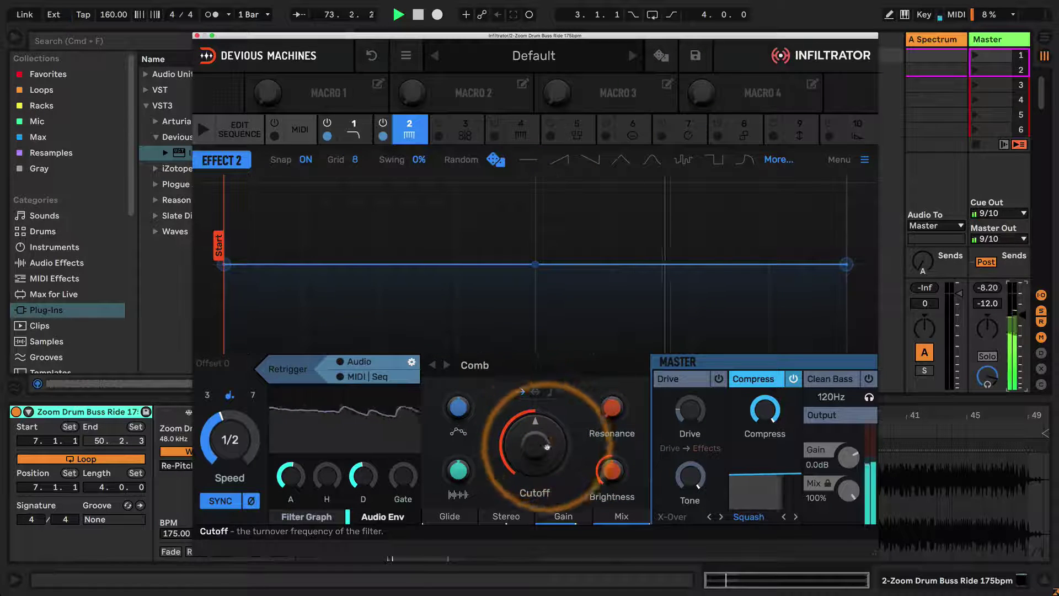
Raise the Comb's Resonance strongly and lower its Cutoff to 52.4 Hz
{"action": "left_click_drag", "start_coordinate": [610, 405], "coordinate": [631, 304]}
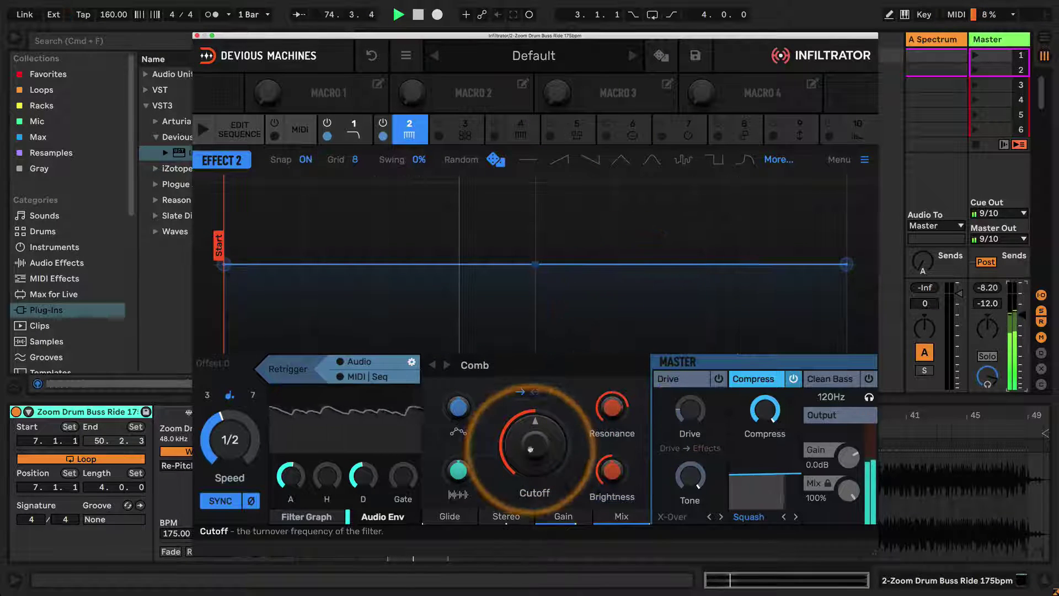
{"action": "left_click_drag", "start_coordinate": [531, 439], "coordinate": [526, 511]}
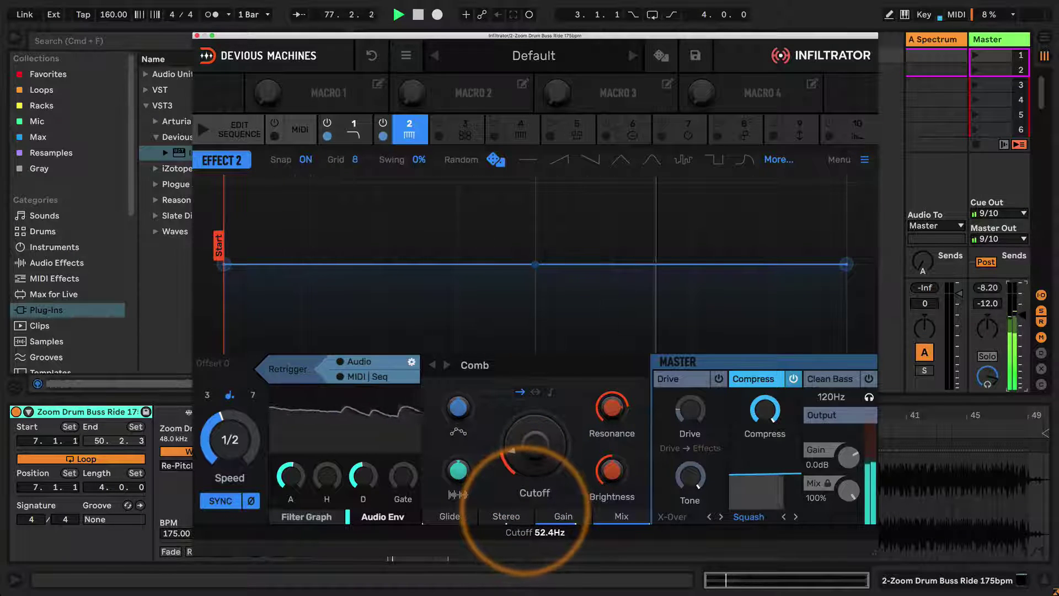
Shape slot 2's envelope as a curved rise from minimum to maximum, and add positive envelope modulation to the Comb's Cutoff
{"action": "left_click_drag", "start_coordinate": [214, 264], "coordinate": [204, 176]}
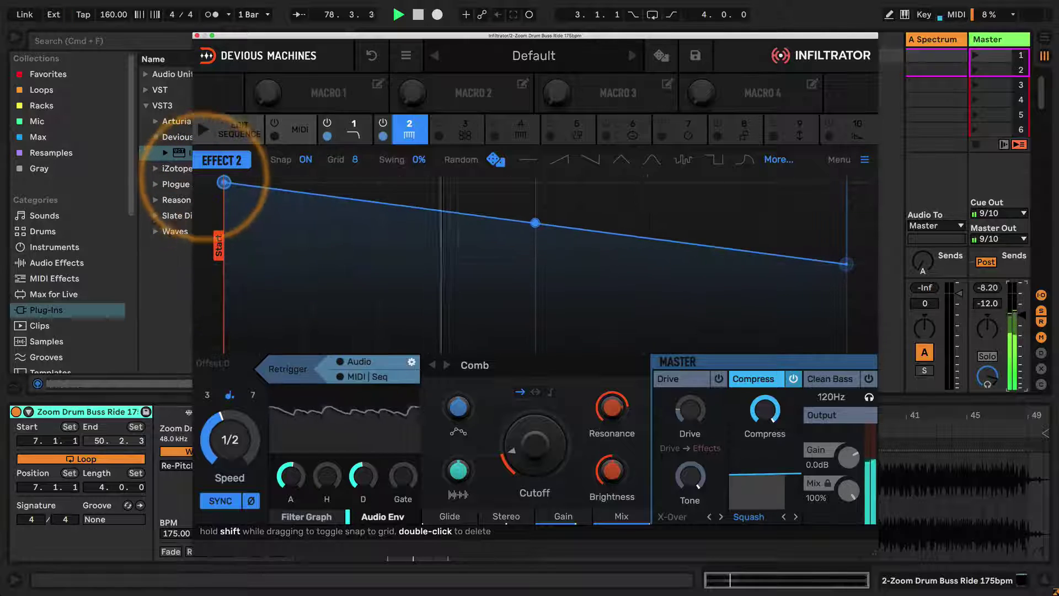
{"action": "left_click_drag", "start_coordinate": [846, 264], "coordinate": [846, 182]}
{"action": "left_click_drag", "start_coordinate": [223, 182], "coordinate": [223, 346]}
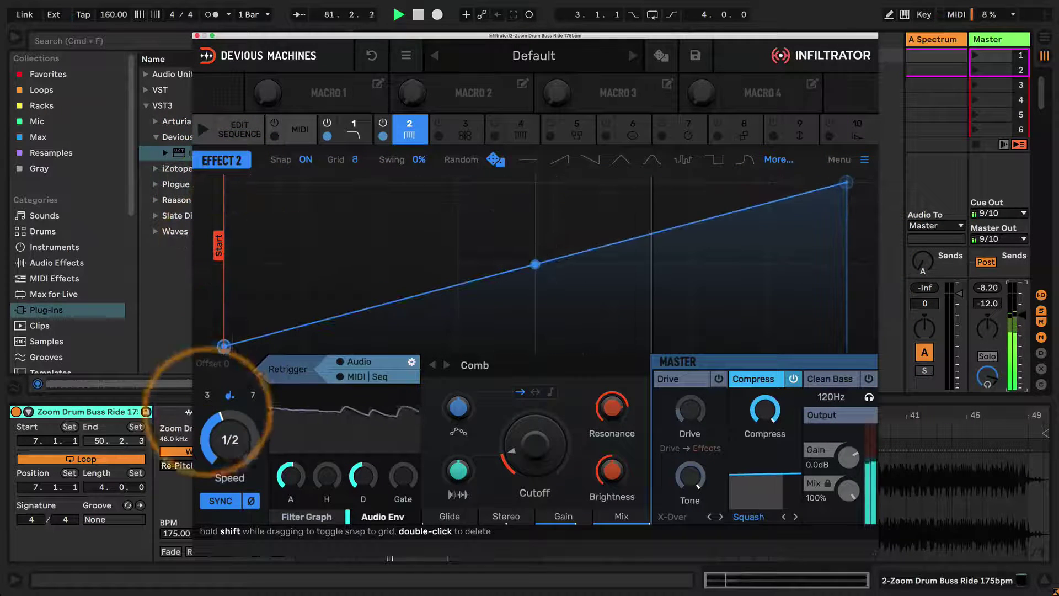
{"action": "left_click_drag", "start_coordinate": [535, 264], "coordinate": [535, 212]}
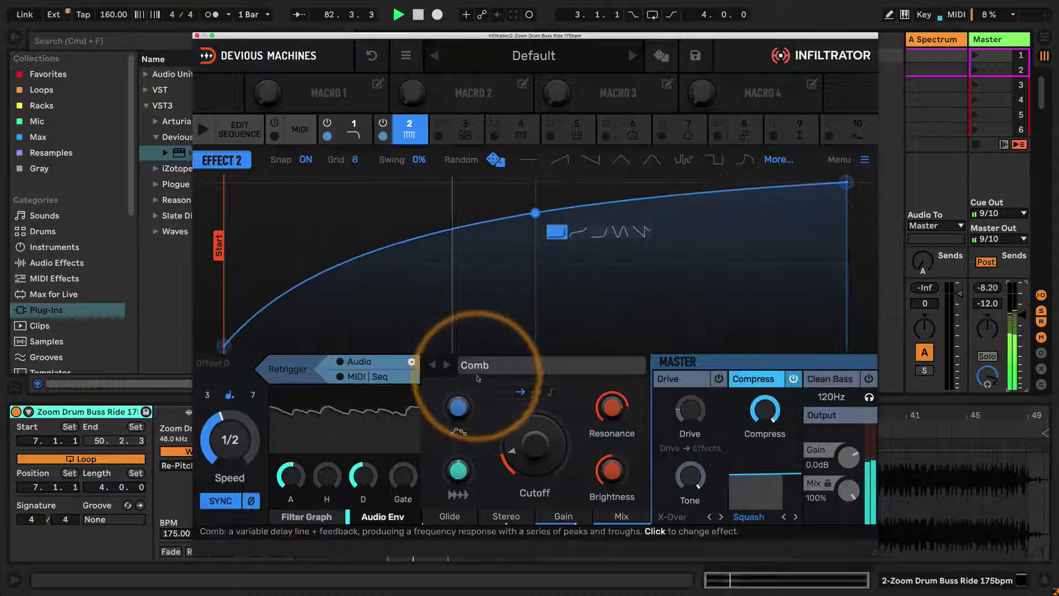
{"action": "left_click_drag", "start_coordinate": [458, 407], "coordinate": [419, 375]}
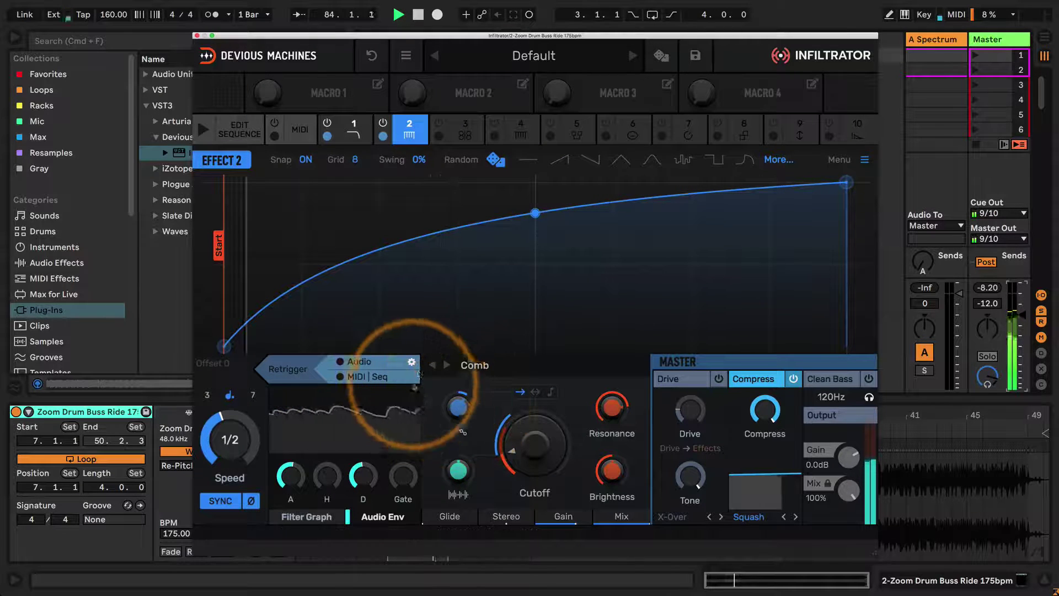
Try audio retriggering on slot 2 while nudging the retrigger Level and Comb Resonance, and switch the retriggering off again
{"action": "left_click", "coordinate": [385, 369]}
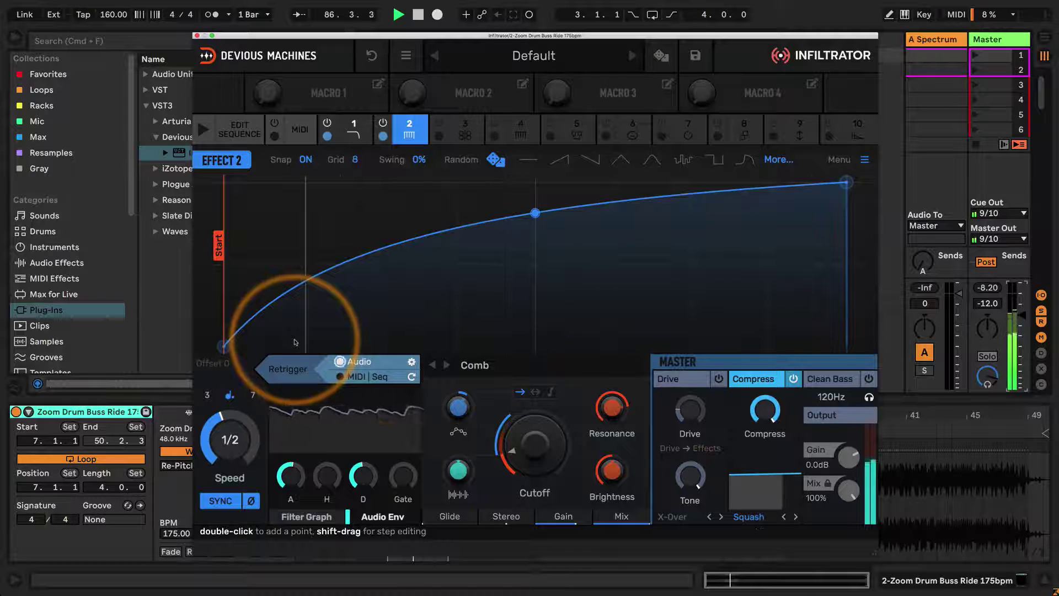
{"action": "left_click", "coordinate": [412, 361]}
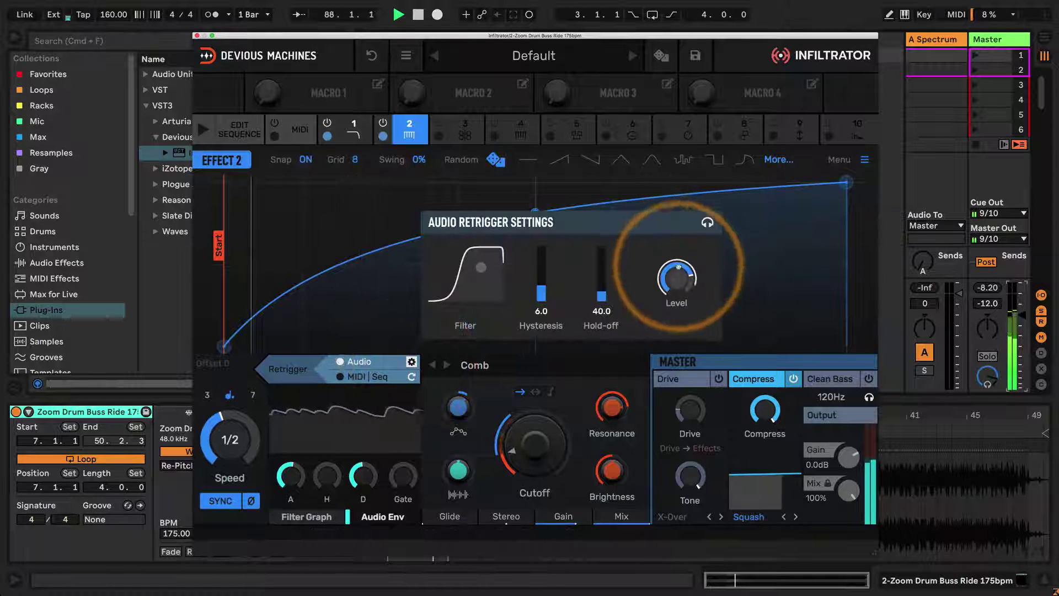
{"action": "left_click_drag", "start_coordinate": [678, 267], "coordinate": [671, 280]}
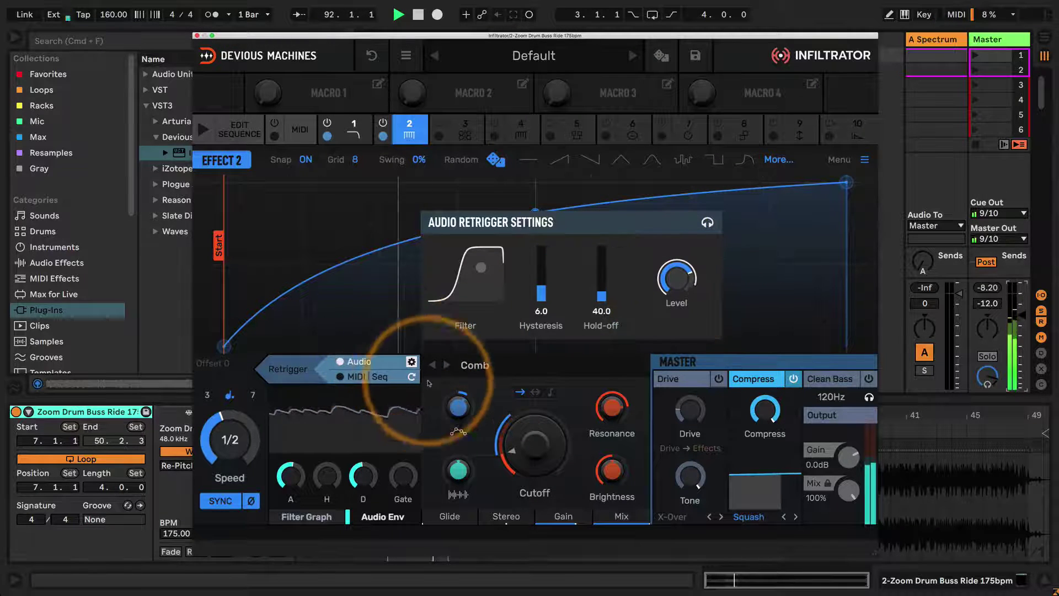
{"action": "left_click", "coordinate": [442, 389]}
{"action": "mouse_move", "coordinate": [601, 411]}
{"action": "left_mouse_down"}
{"action": "mouse_move", "coordinate": [603, 356]}
{"action": "mouse_move", "coordinate": [615, 411]}
{"action": "left_mouse_up"}
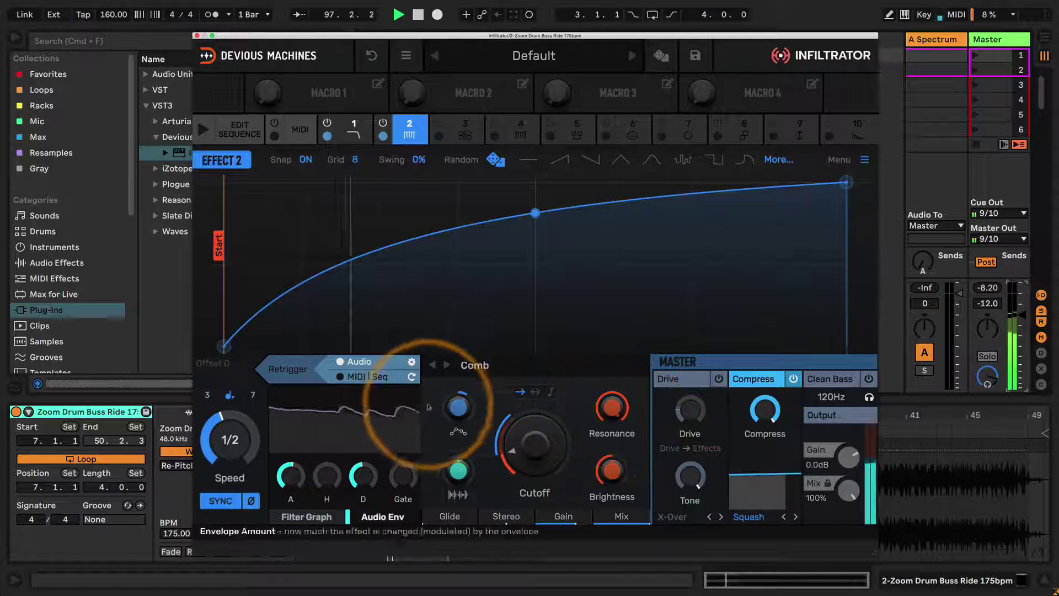
{"action": "left_click", "coordinate": [340, 364]}
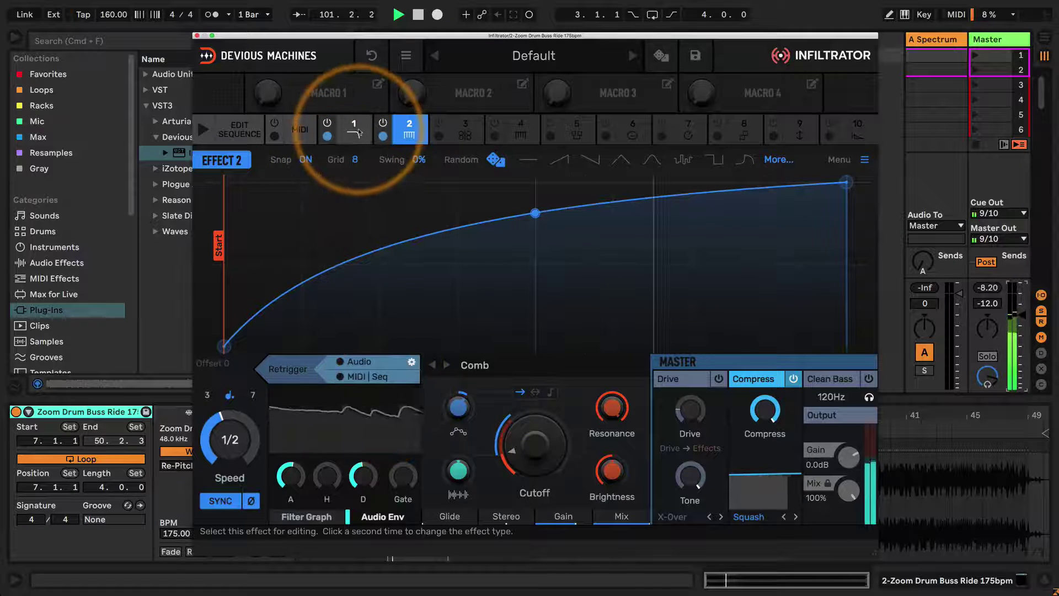
Select effect slot 1, enable the MIDI-controlled mode for the effects, and stop playback
{"action": "left_click", "coordinate": [357, 131]}
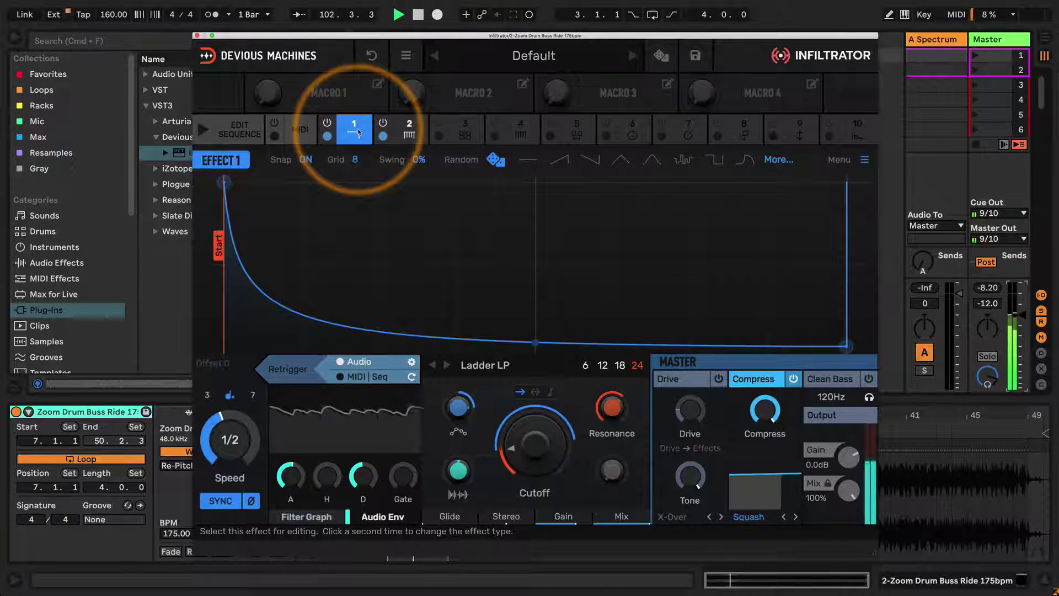
{"action": "left_click", "coordinate": [298, 130]}
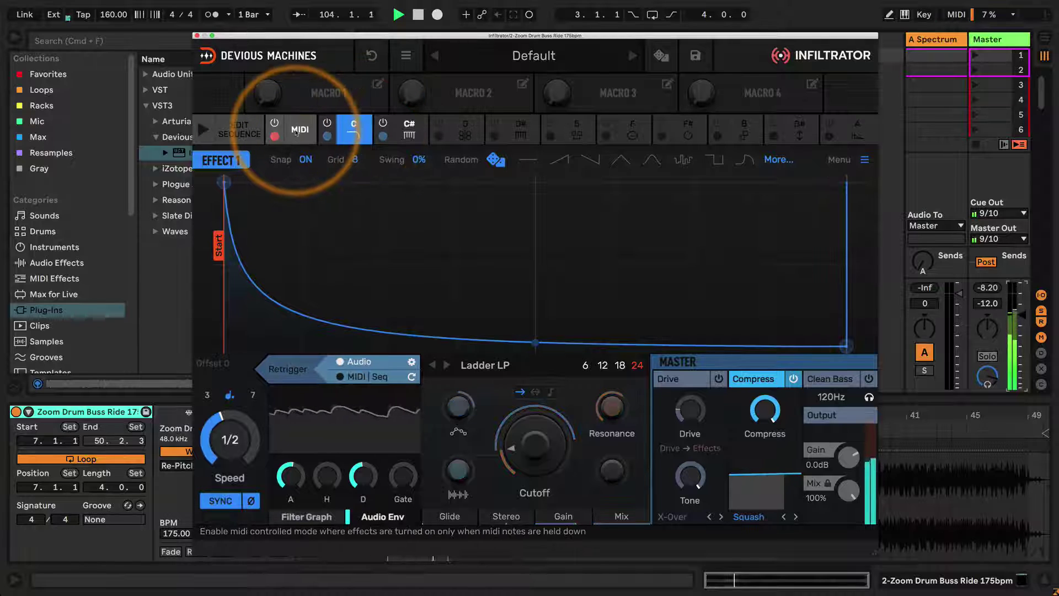
{"action": "key", "text": "space"}
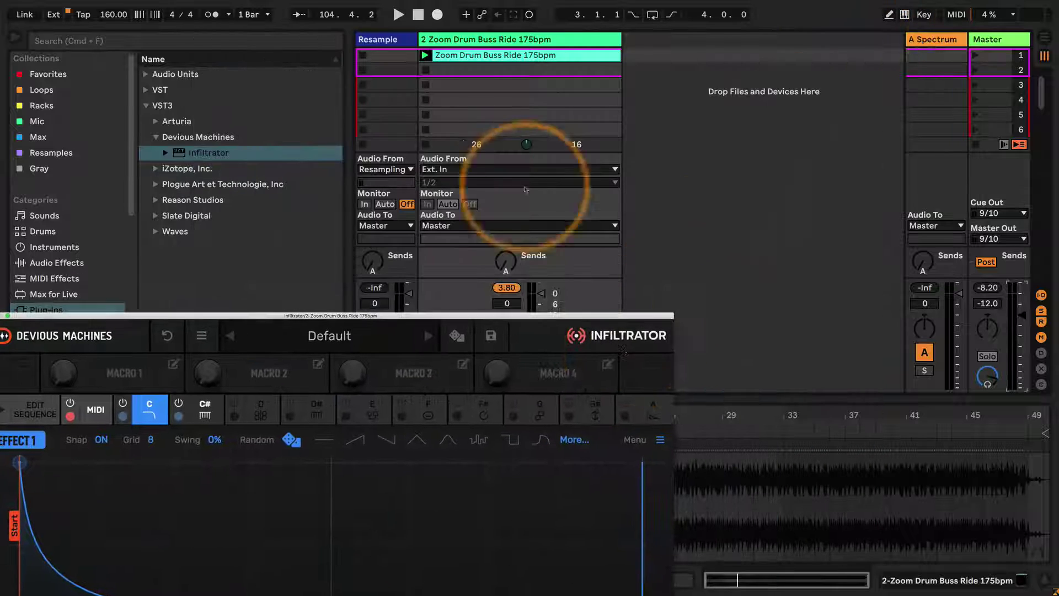
Insert a new MIDI track after the drum loop track and set its monitoring to In
{"action": "left_click", "coordinate": [570, 40]}
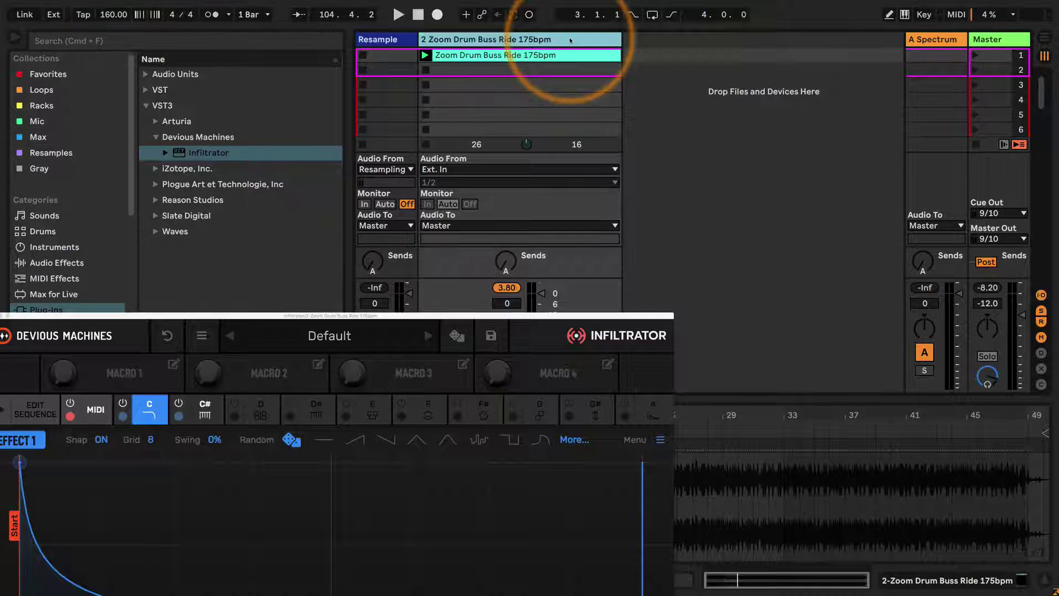
{"action": "key", "text": "super+shift+t"}
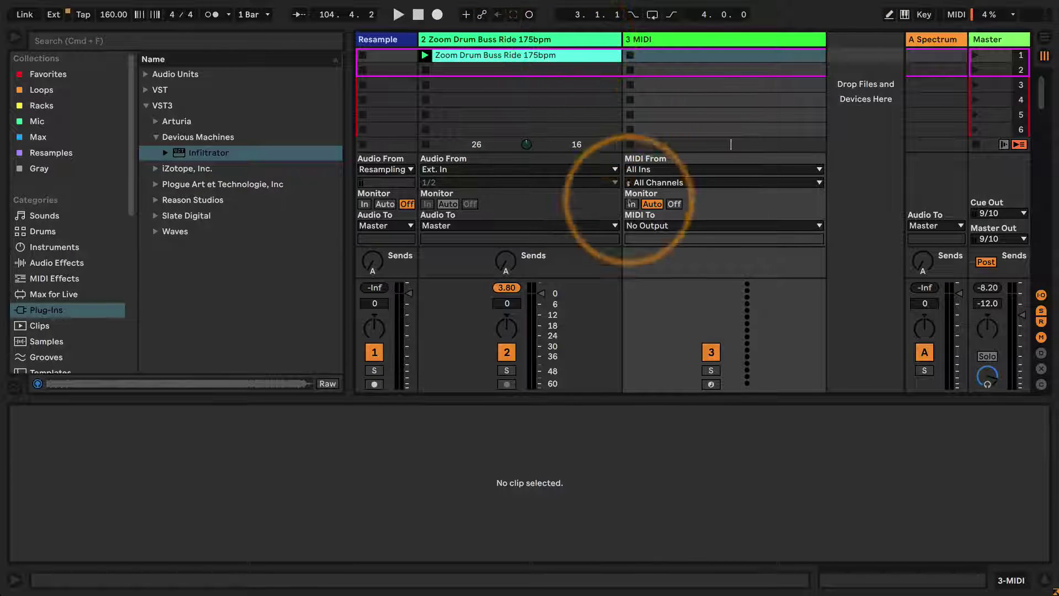
{"action": "left_click", "coordinate": [632, 204]}
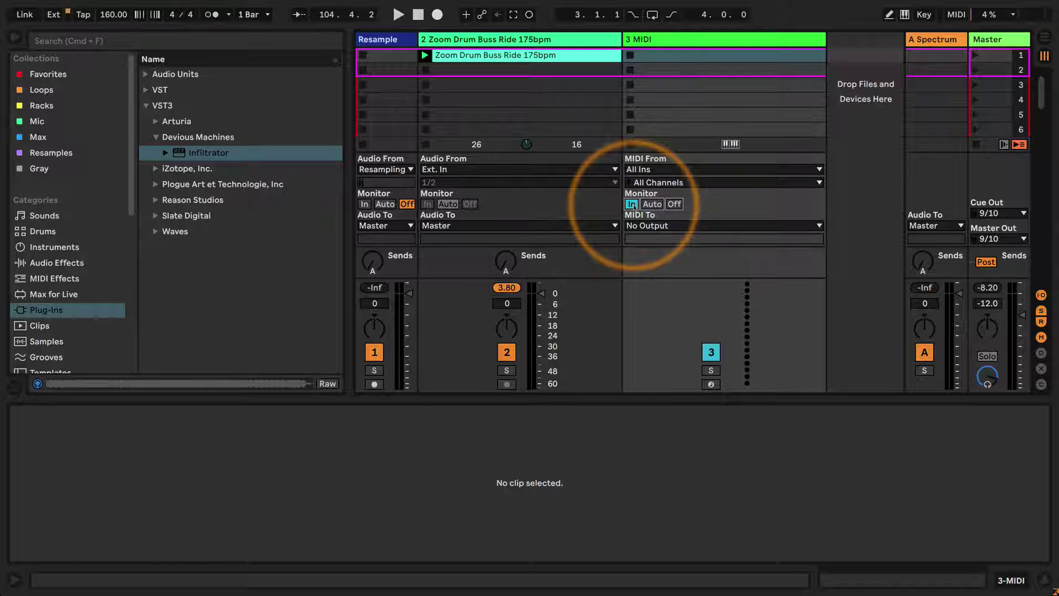
Bring back the drum track's Infiltrator window and shrink it to uncover the MIDI track's routing
{"action": "left_click", "coordinate": [485, 39]}
{"action": "left_click_drag", "start_coordinate": [343, 80], "coordinate": [525, 32]}
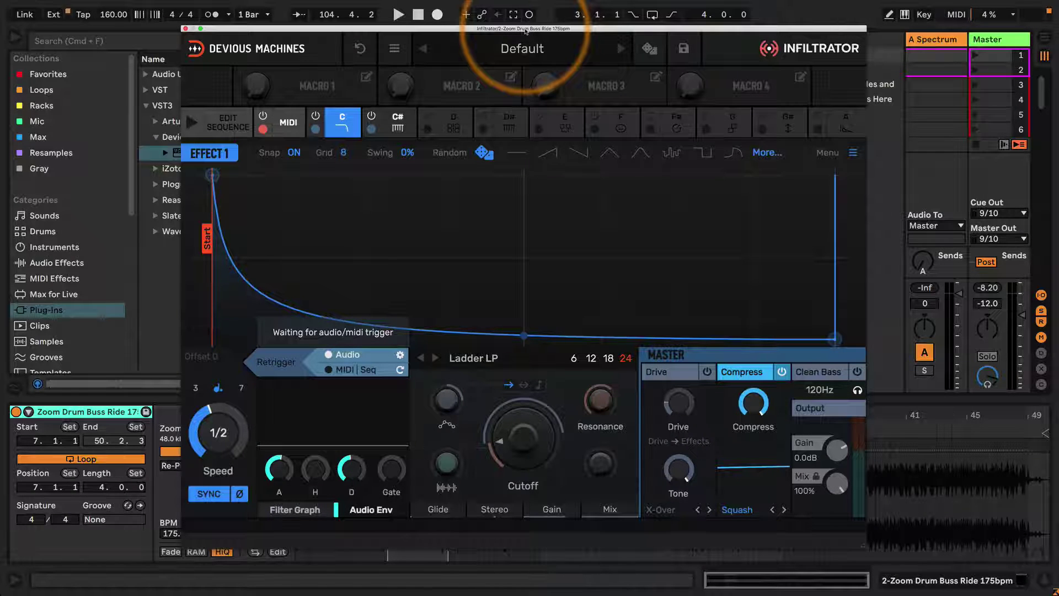
{"action": "double_click", "coordinate": [525, 30]}
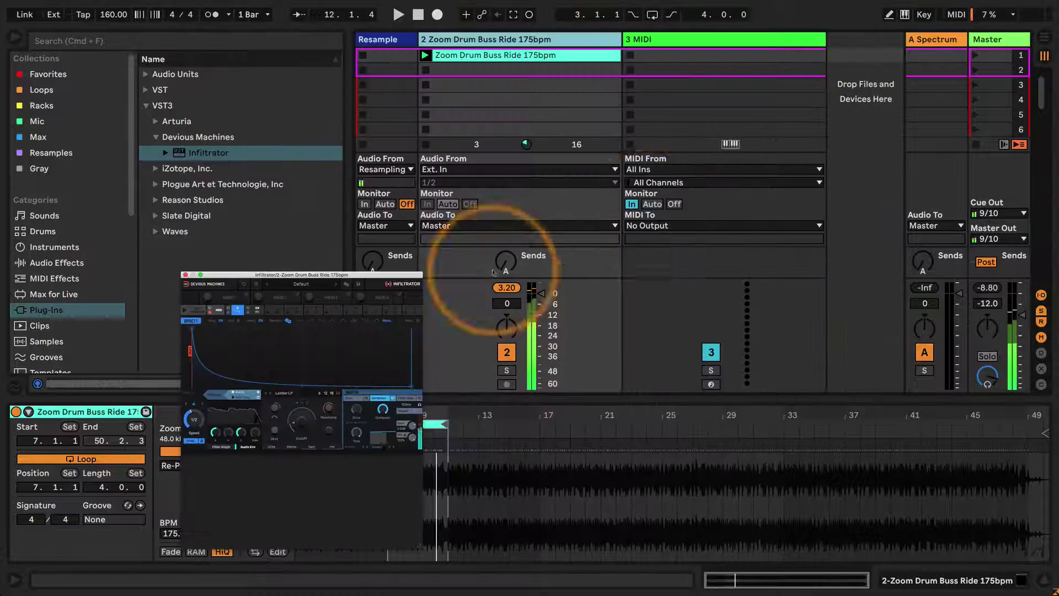
Route the MIDI track's output to 2-Zoom Drum Buss Ride 175bpm with 1-Infiltrator as the destination
{"action": "left_click", "coordinate": [678, 228]}
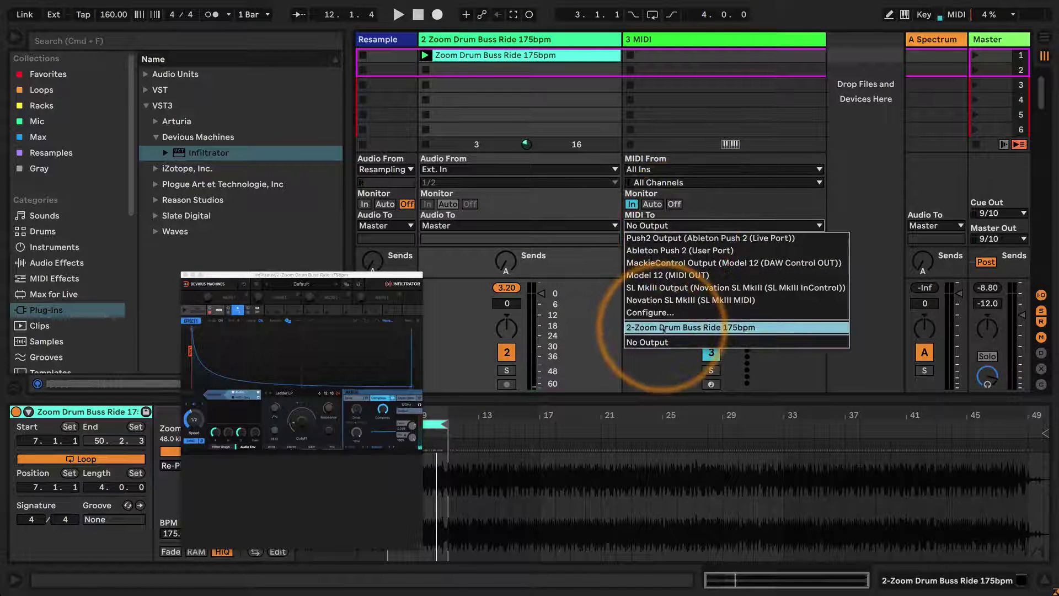
{"action": "left_click", "coordinate": [663, 329]}
{"action": "left_click", "coordinate": [651, 239]}
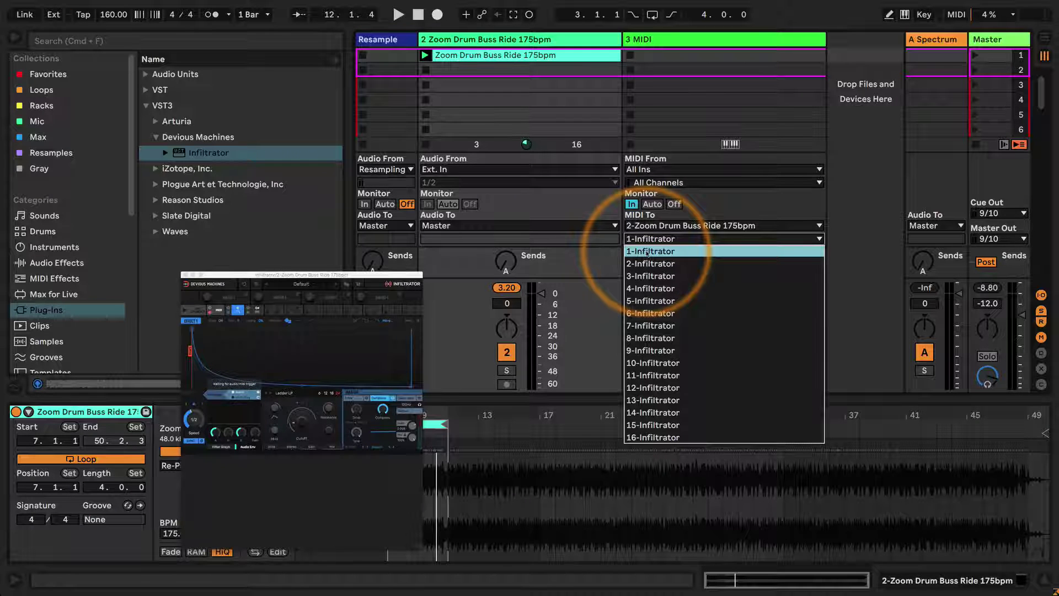
{"action": "left_click", "coordinate": [648, 252]}
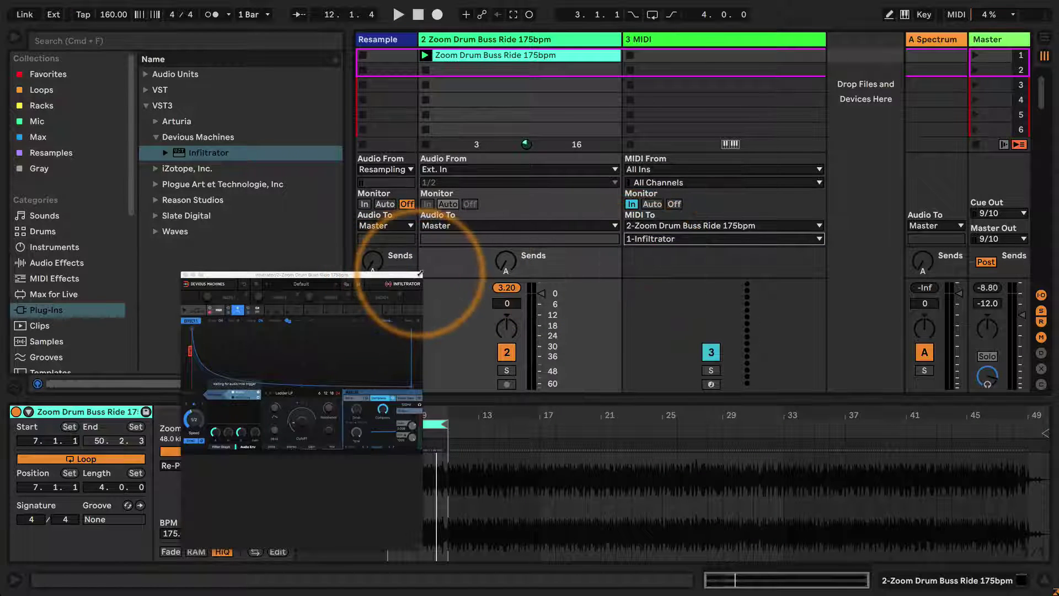
Enlarge the Infiltrator window, position it over the session, and start playback for MIDI-triggered effects
{"action": "double_click", "coordinate": [402, 281]}
{"action": "left_click_drag", "start_coordinate": [548, 139], "coordinate": [565, 112]}
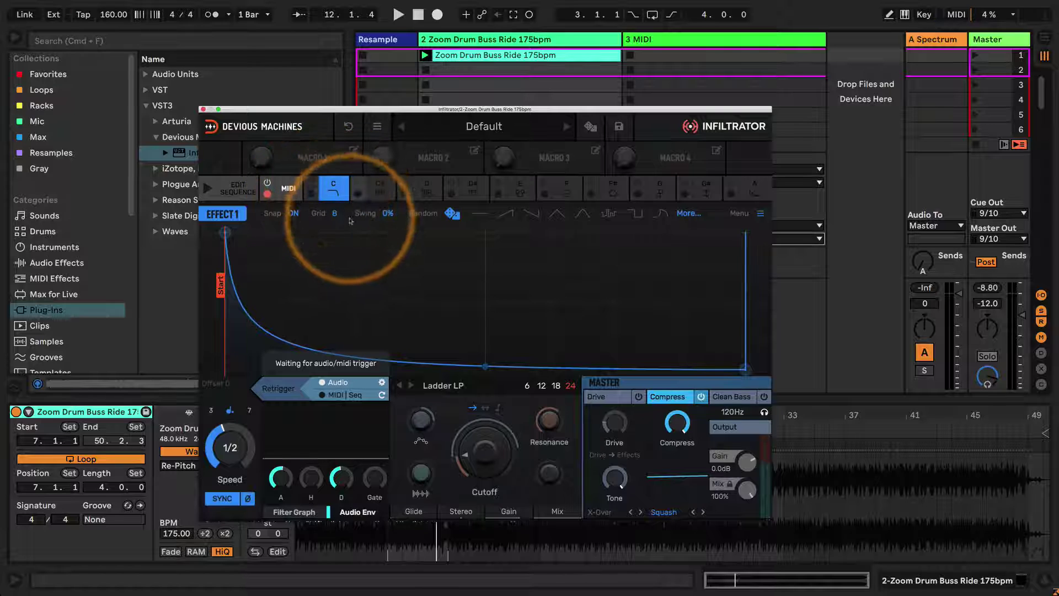
{"action": "key", "text": "space"}
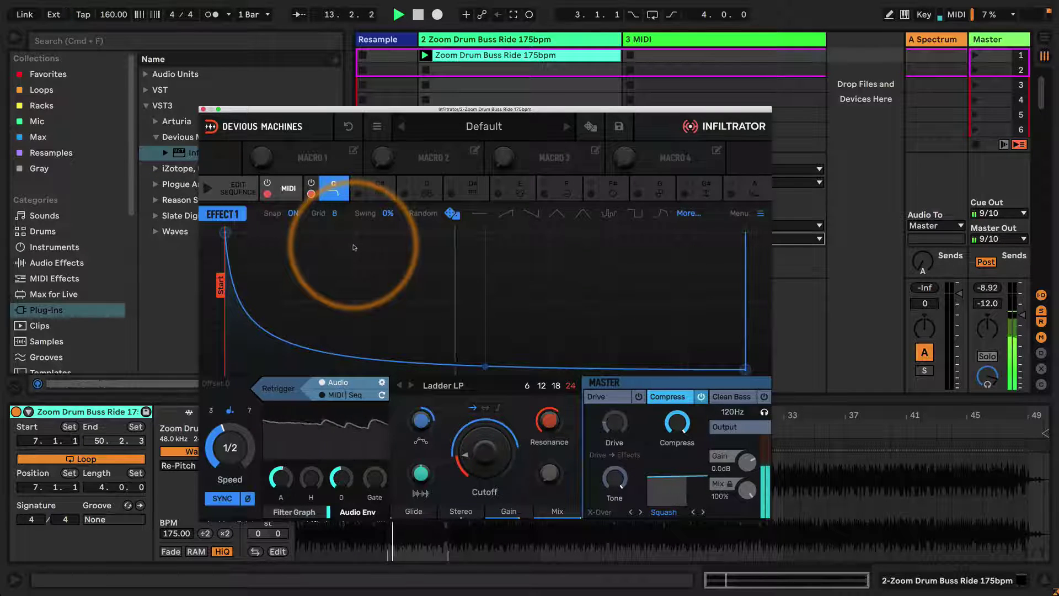
Open the comb effect on C# and the ring modulator on D while triggering the slots over MIDI
{"action": "left_click", "coordinate": [363, 187]}
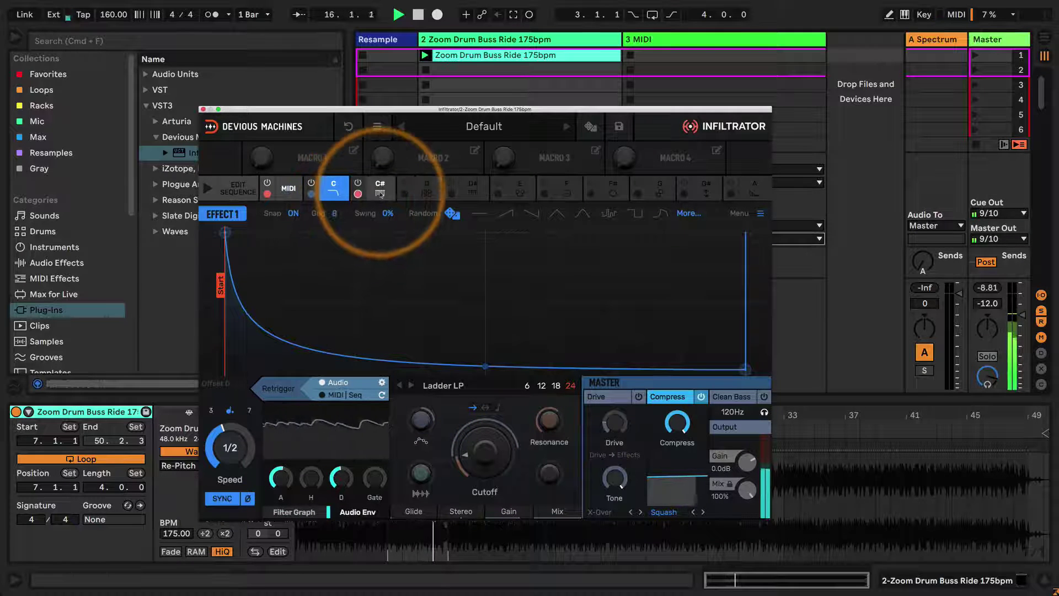
{"action": "left_click", "coordinate": [379, 191]}
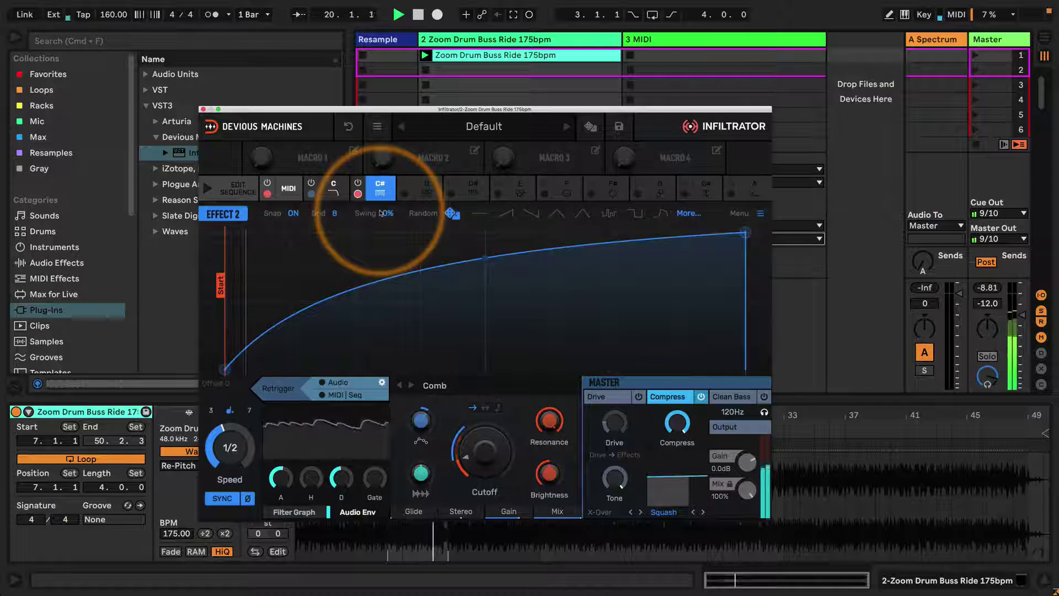
{"action": "left_click", "coordinate": [424, 196]}
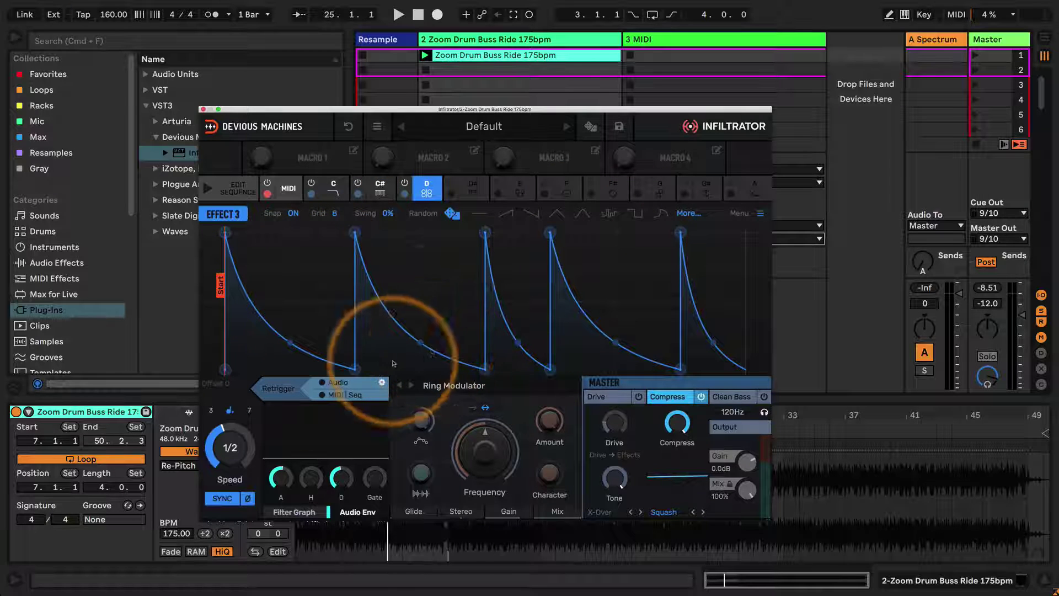
Set the ring modulator envelope's speed to 1 bar and play it with MIDI/Seq retriggering enabled
{"action": "mouse_move", "coordinate": [212, 444]}
{"action": "left_mouse_down"}
{"action": "mouse_move", "coordinate": [221, 541]}
{"action": "mouse_move", "coordinate": [214, 443]}
{"action": "left_mouse_up"}
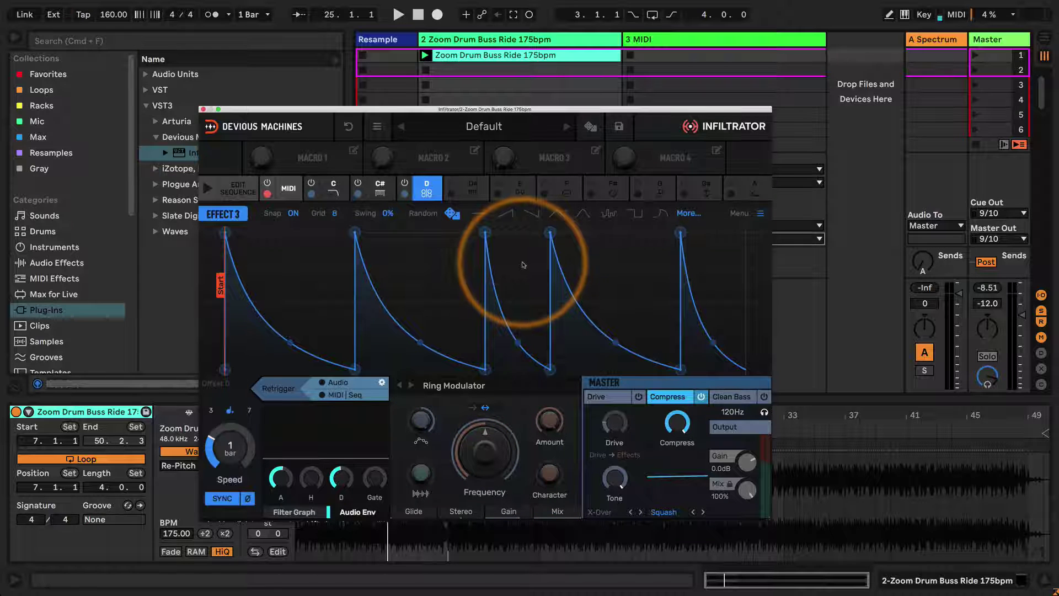
{"action": "left_click", "coordinate": [323, 395]}
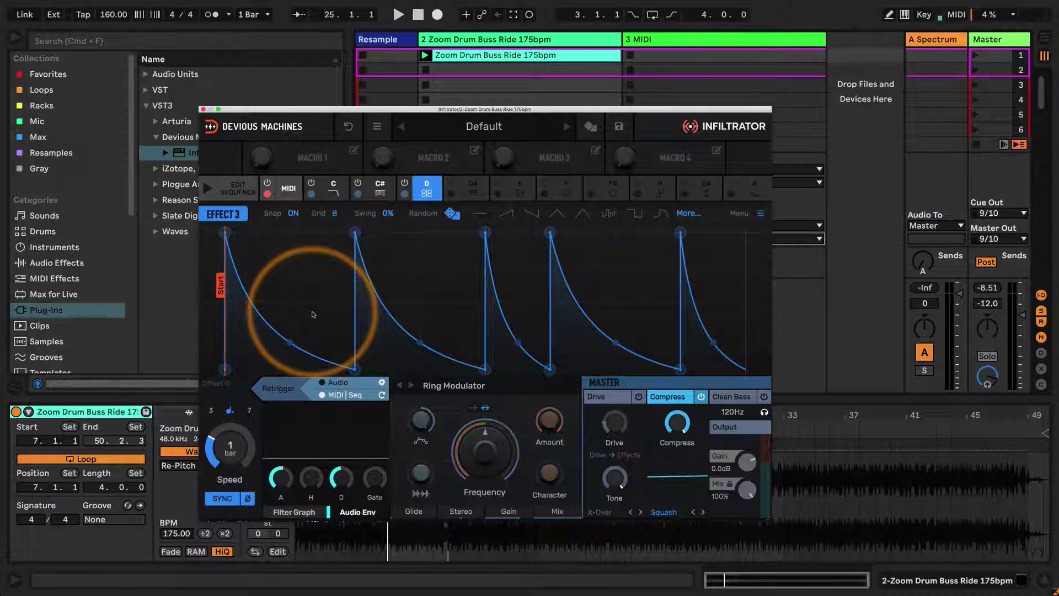
{"action": "key", "text": "space"}
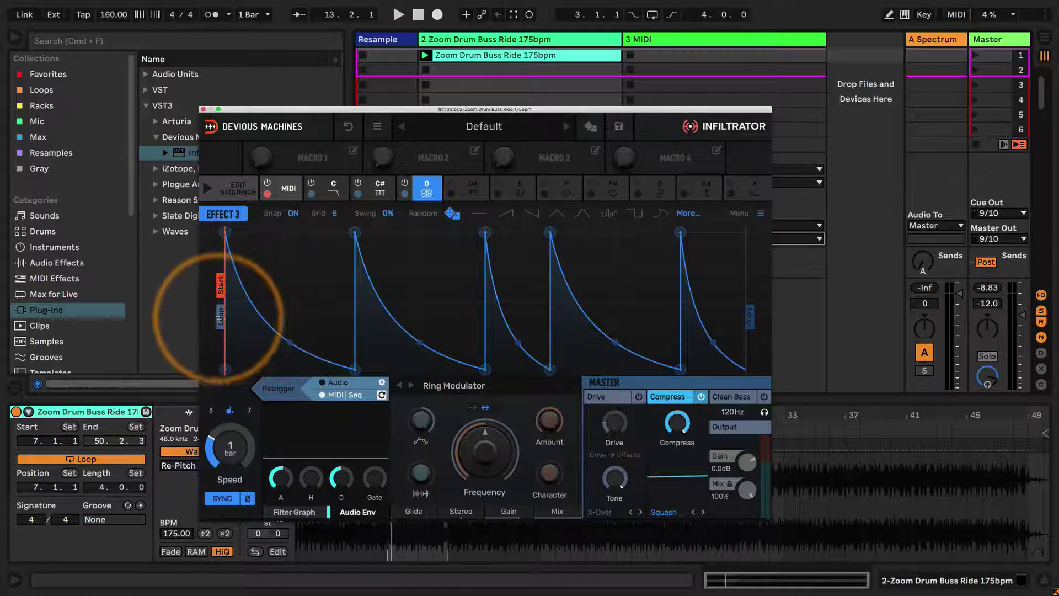
Narrow the ring modulator's envelope loop to its middle quarter, and lower and bow the spike inside it during playback
{"action": "left_click_drag", "start_coordinate": [220, 315], "coordinate": [416, 317]}
{"action": "mouse_move", "coordinate": [749, 317]}
{"action": "left_mouse_down"}
{"action": "mouse_move", "coordinate": [490, 320]}
{"action": "mouse_move", "coordinate": [558, 324]}
{"action": "left_mouse_up"}
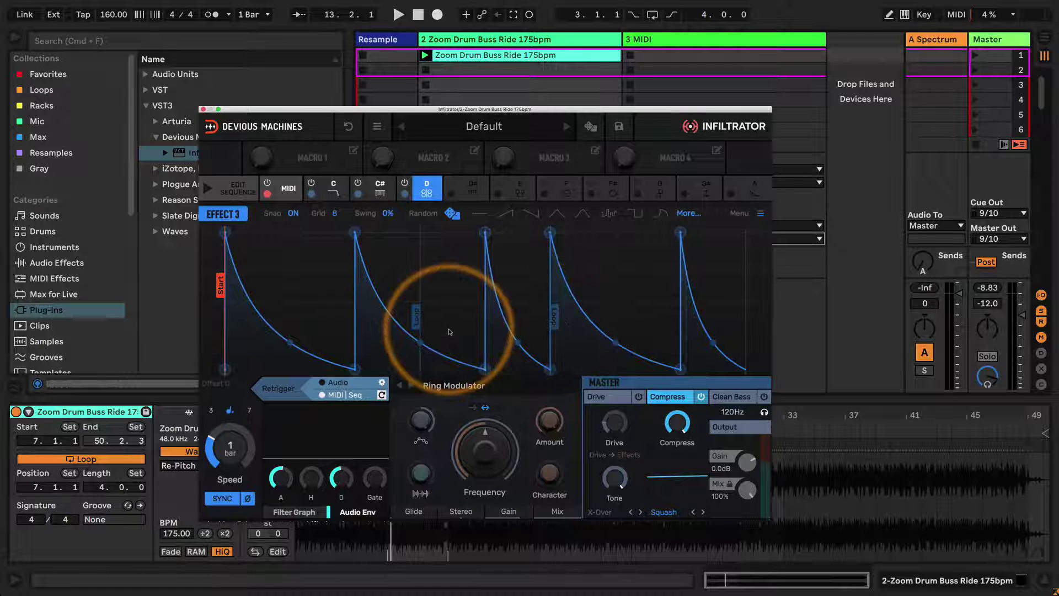
{"action": "key", "text": "space"}
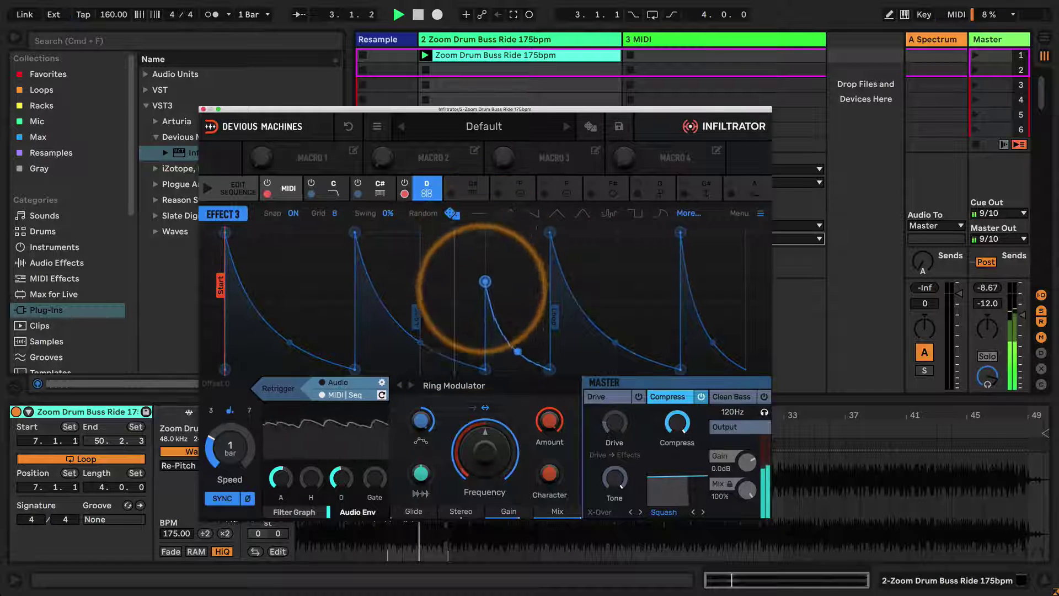
{"action": "mouse_move", "coordinate": [482, 272]}
{"action": "left_mouse_down"}
{"action": "mouse_move", "coordinate": [482, 376]}
{"action": "mouse_move", "coordinate": [487, 281]}
{"action": "left_mouse_up"}
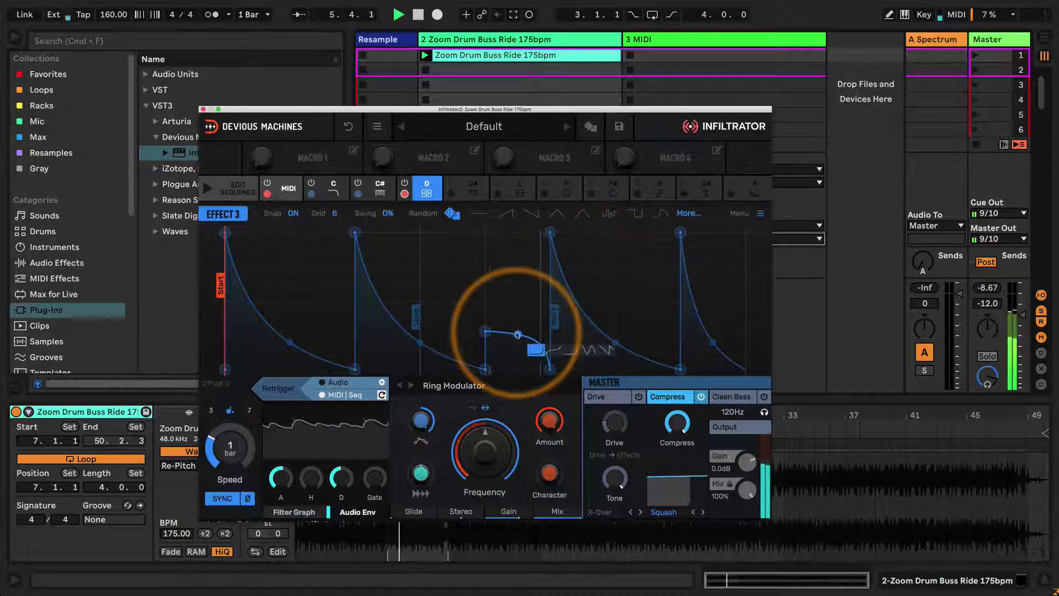
Extend the envelope loop back over the envelope's full length and stop playback
{"action": "left_click_drag", "start_coordinate": [415, 318], "coordinate": [176, 331]}
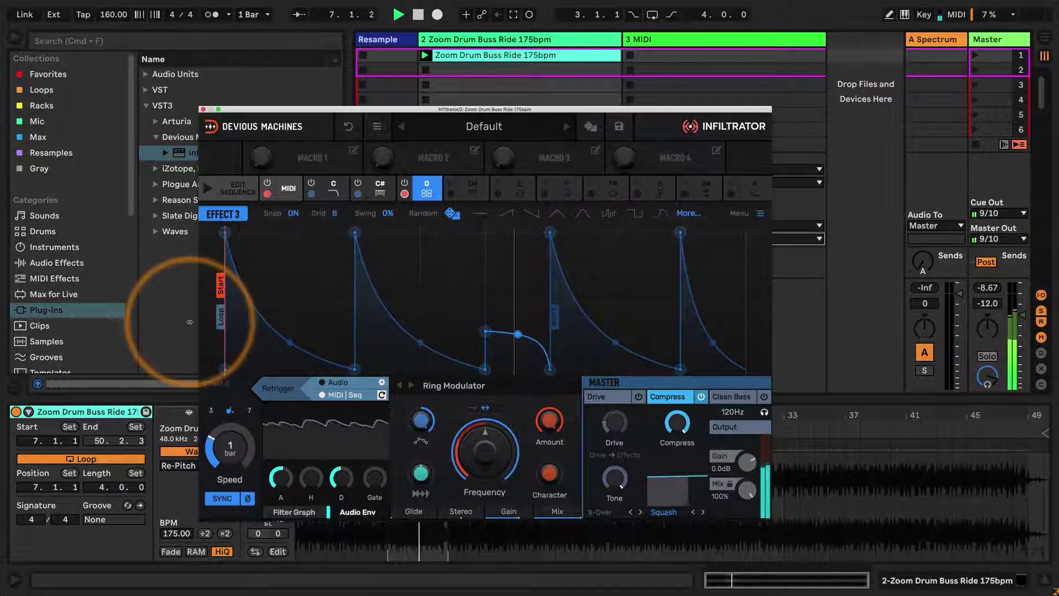
{"action": "left_click_drag", "start_coordinate": [554, 317], "coordinate": [820, 315]}
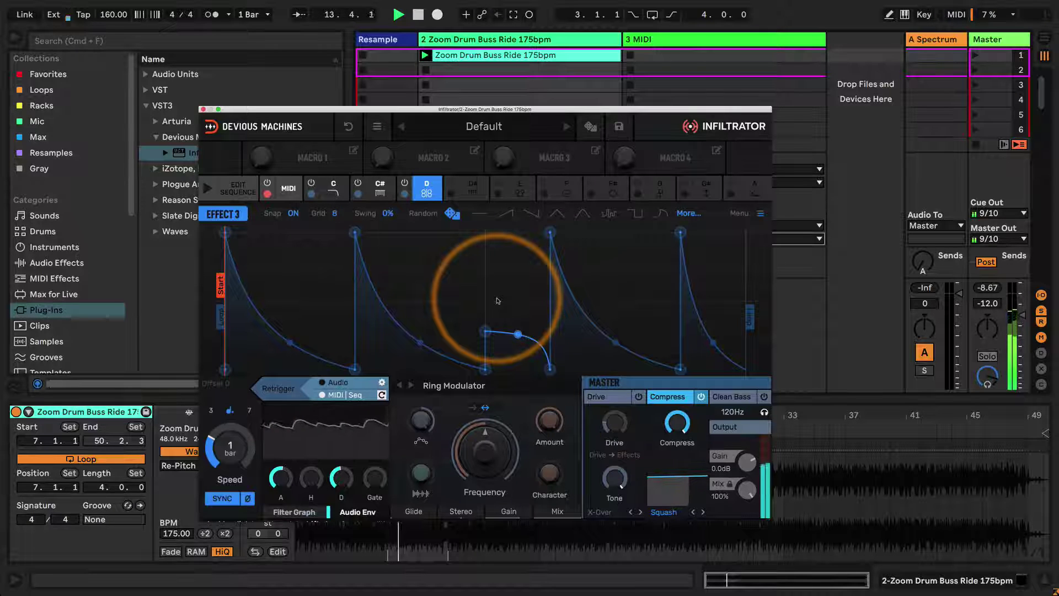
{"action": "key", "text": "space"}
Open the preset browser and look through the factory Bass and Modulation categories
{"action": "left_click", "coordinate": [491, 128]}
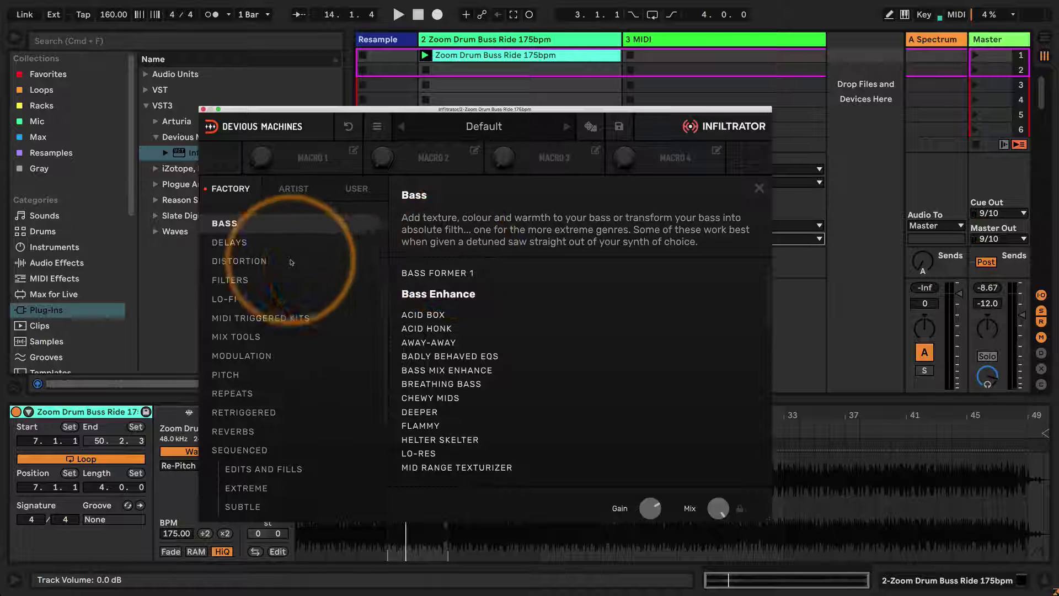
{"action": "scroll", "coordinate": [289, 265], "scroll_direction": "down", "scroll_amount": 3}
{"action": "scroll", "coordinate": [309, 276], "scroll_direction": "down", "scroll_amount": 3}
{"action": "scroll", "coordinate": [449, 305], "scroll_direction": "down", "scroll_amount": 10}
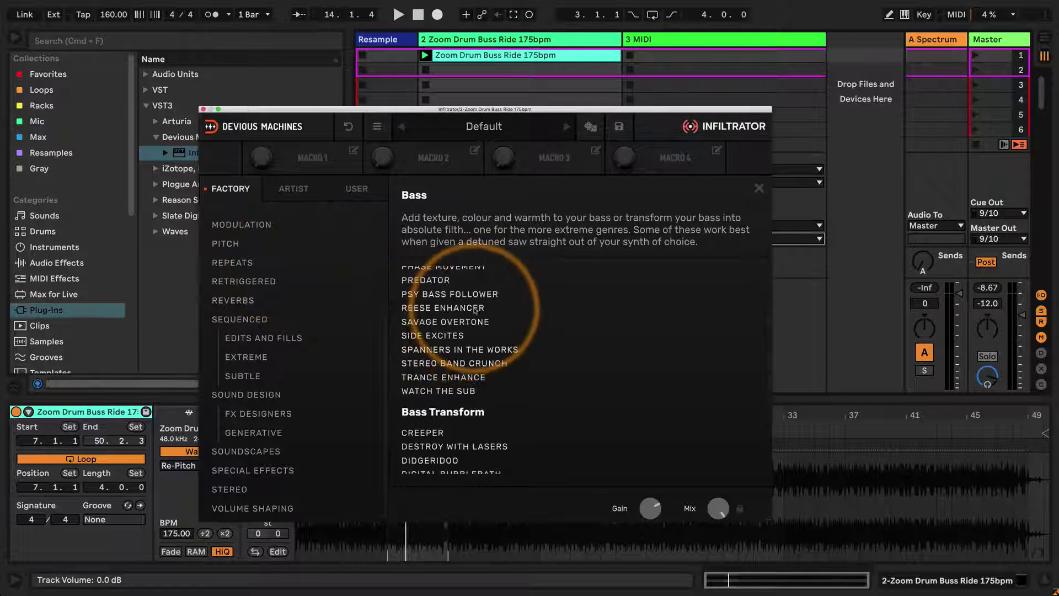
{"action": "scroll", "coordinate": [480, 315], "scroll_direction": "down", "scroll_amount": 3}
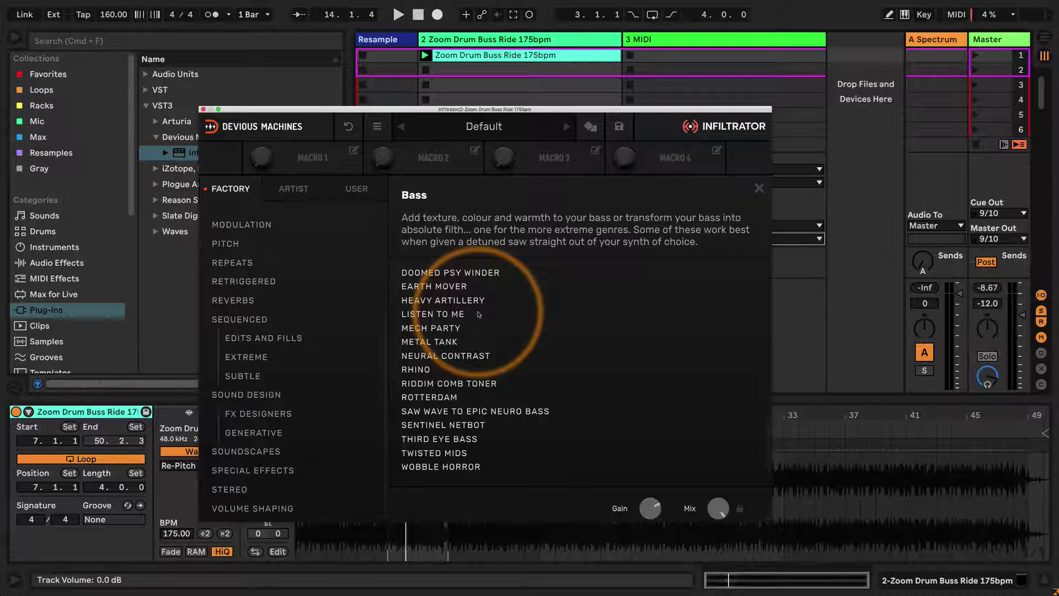
{"action": "scroll", "coordinate": [484, 331], "scroll_direction": "up", "scroll_amount": 5}
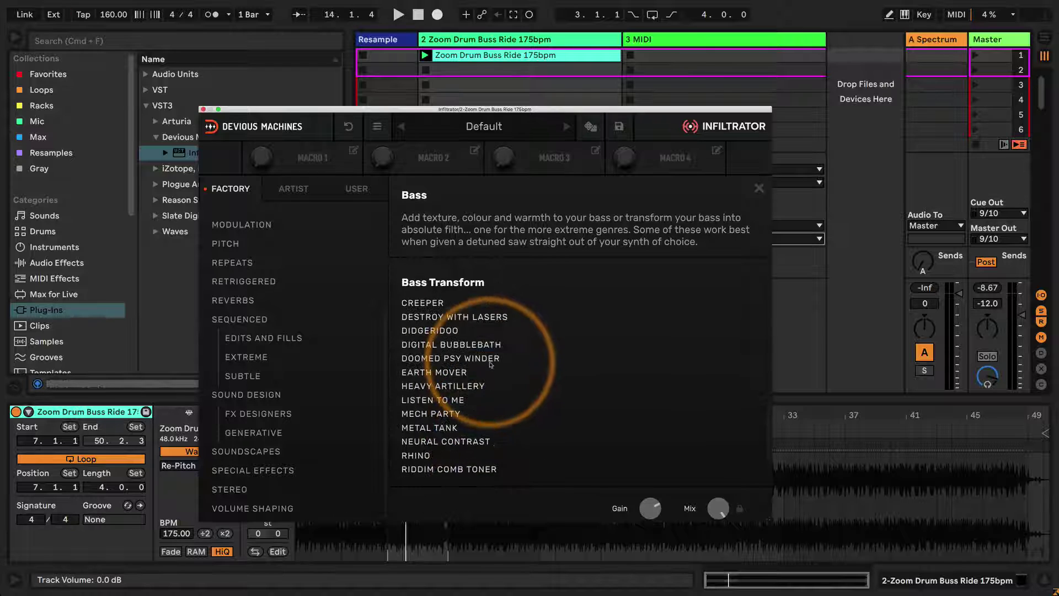
{"action": "scroll", "coordinate": [489, 364], "scroll_direction": "up", "scroll_amount": 10}
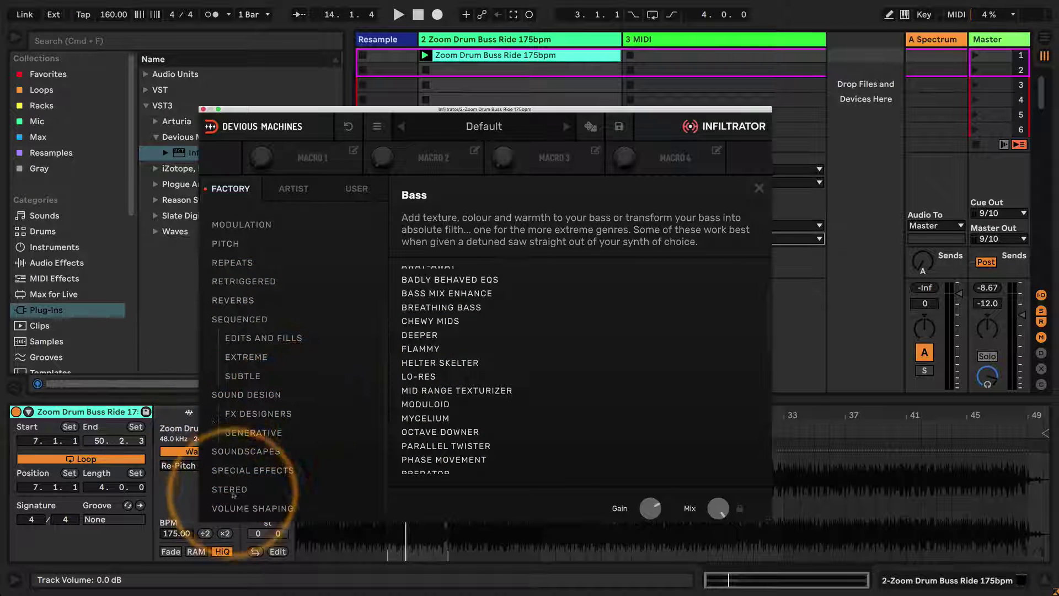
{"action": "left_click", "coordinate": [237, 224]}
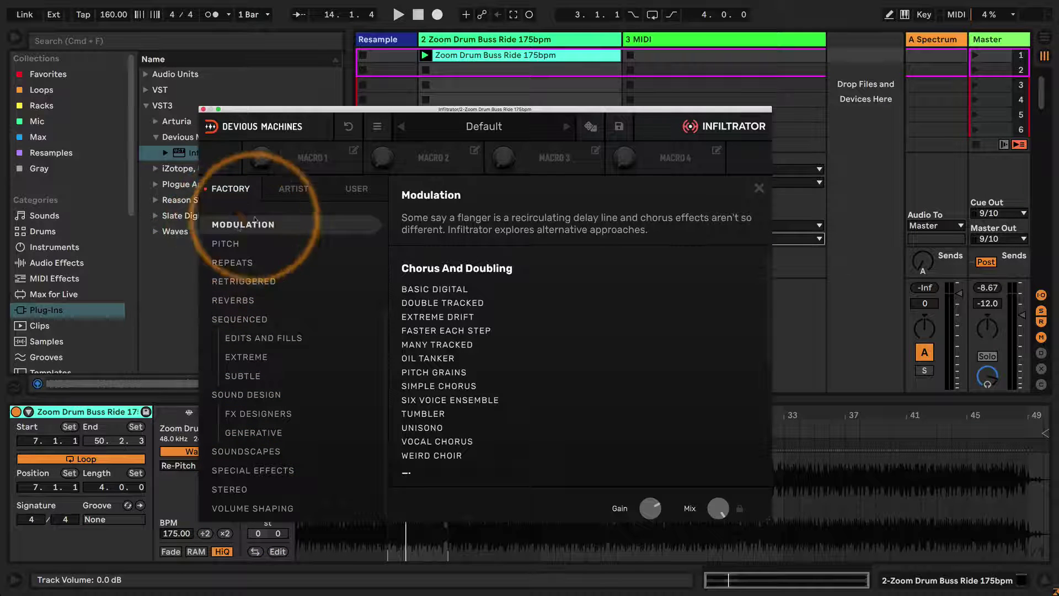
Browse the artist presets, viewing the Defazed, Headphobe and Xenoben collections
{"action": "left_click", "coordinate": [287, 188]}
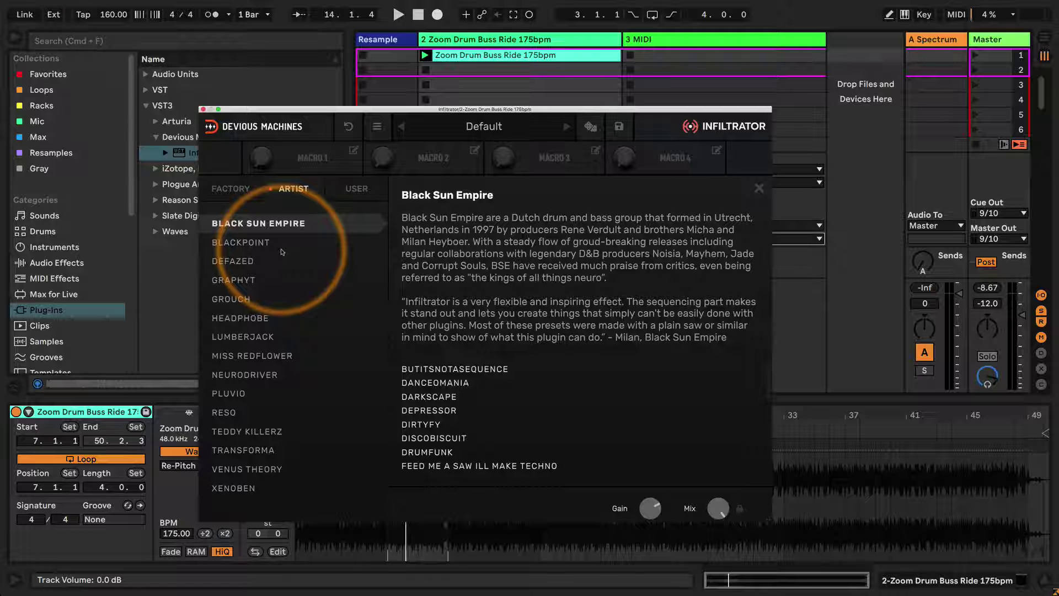
{"action": "left_click", "coordinate": [235, 262]}
{"action": "left_click", "coordinate": [234, 319]}
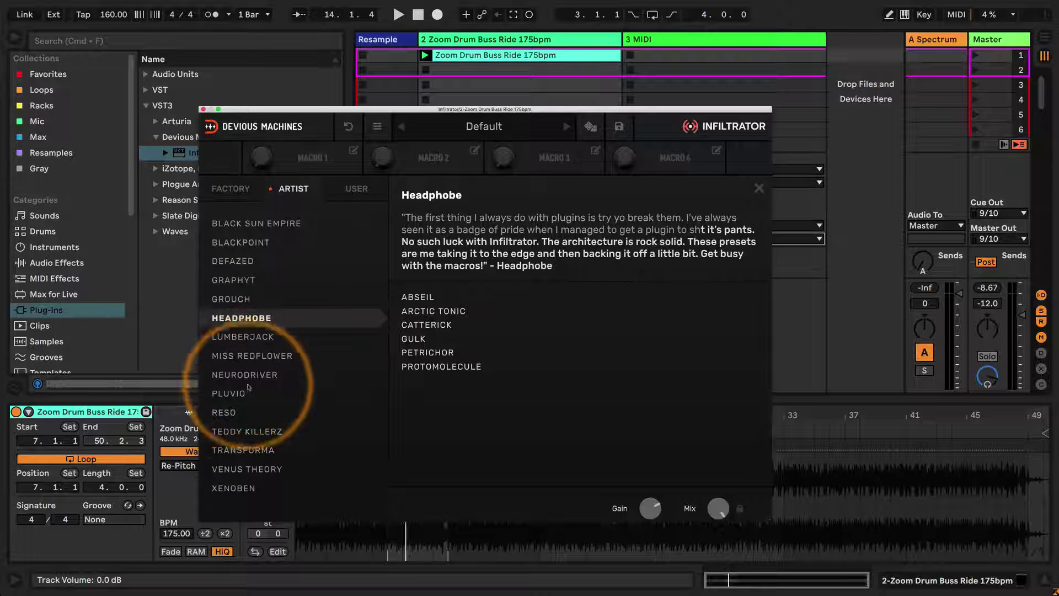
{"action": "left_click", "coordinate": [231, 490]}
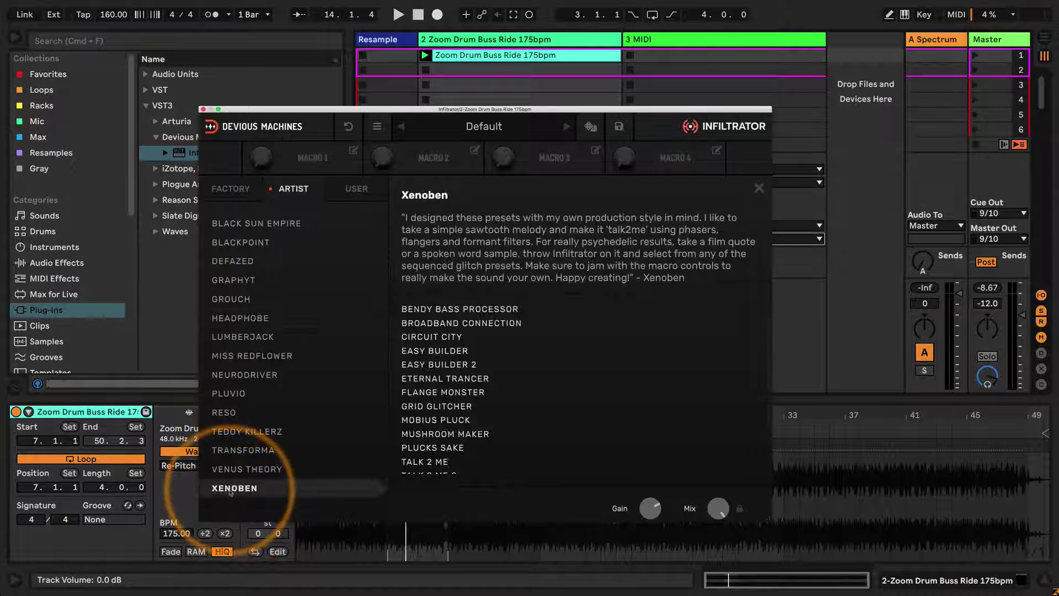
Load the Alien Harmony preset from the Defazed collection, play it on the drum loop and display its effect sequence
{"action": "left_click", "coordinate": [227, 260]}
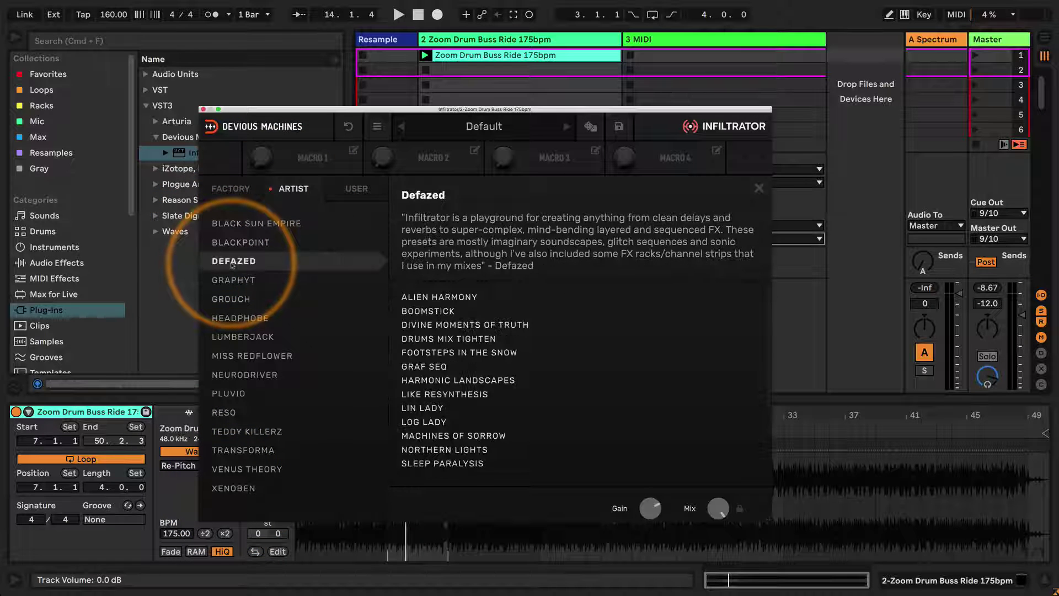
{"action": "left_click", "coordinate": [421, 297]}
{"action": "key", "text": "space"}
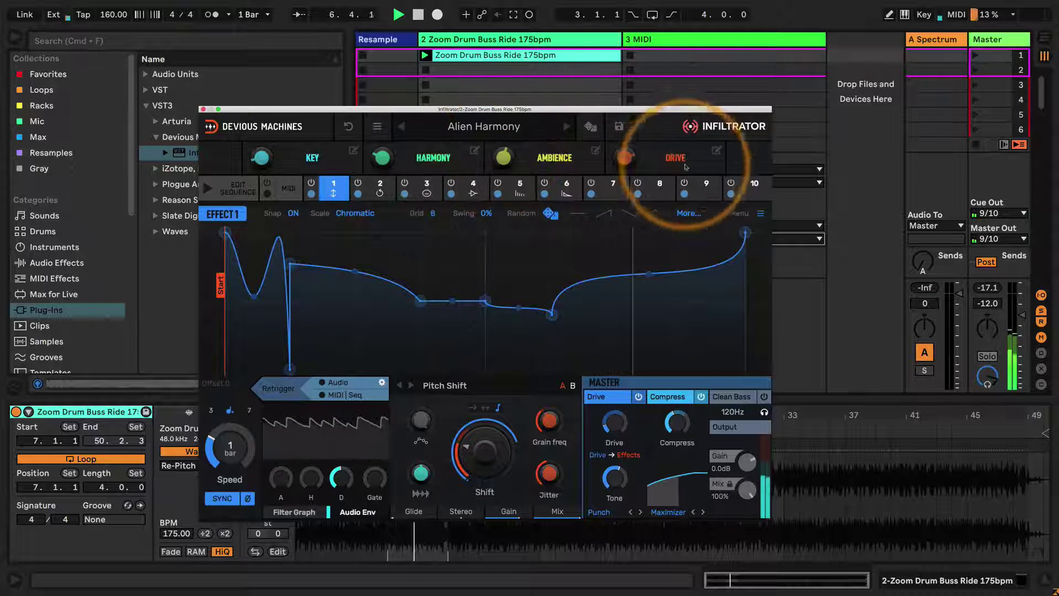
{"action": "left_click", "coordinate": [239, 187]}
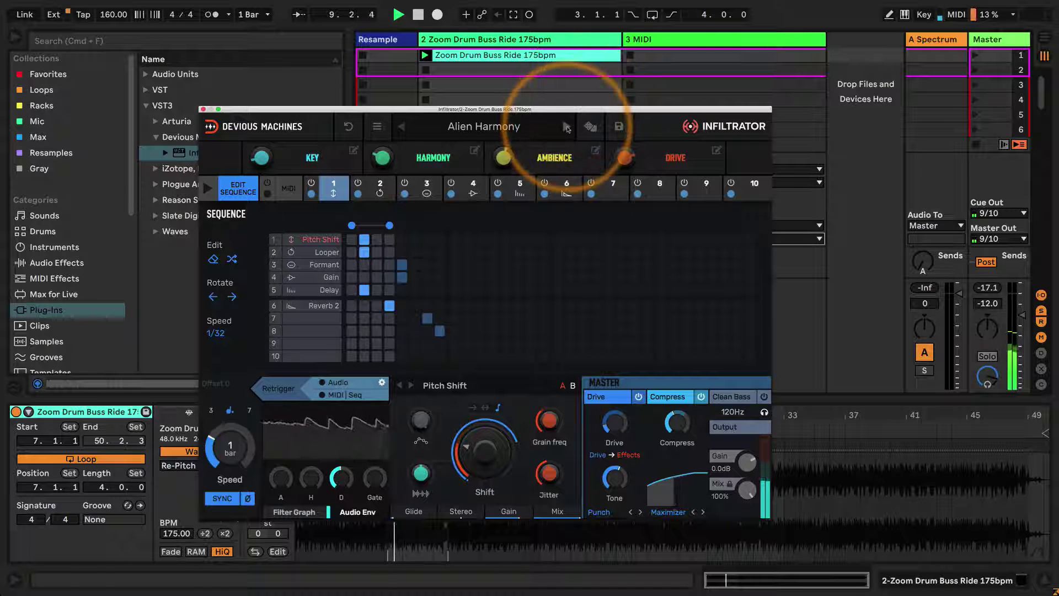
Advance to the Boomstick preset and raise the master volume to -5.6 dB
{"action": "left_click", "coordinate": [567, 128]}
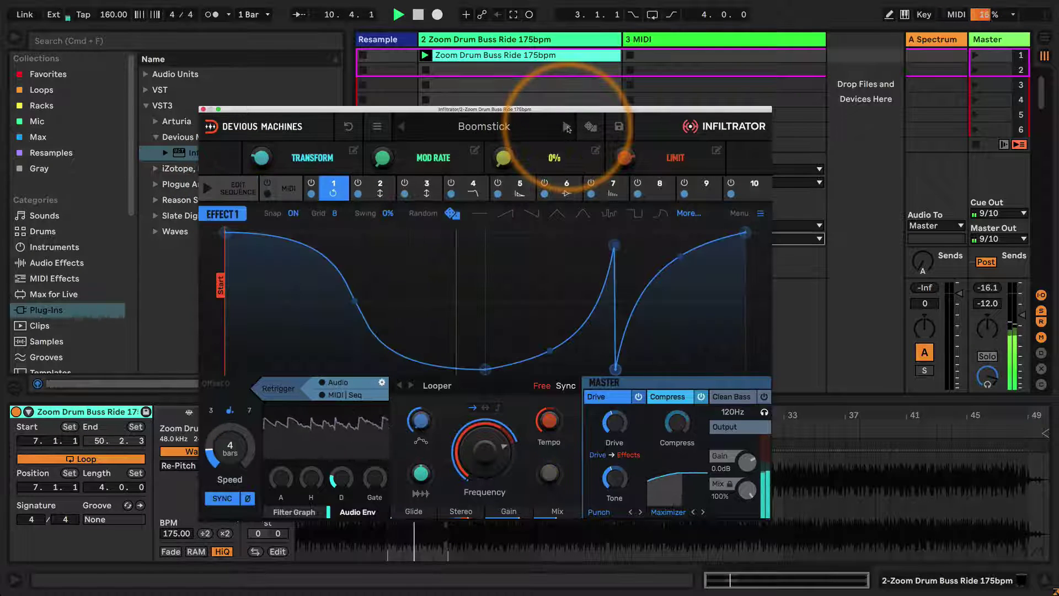
{"action": "left_click_drag", "start_coordinate": [1022, 313], "coordinate": [1022, 303]}
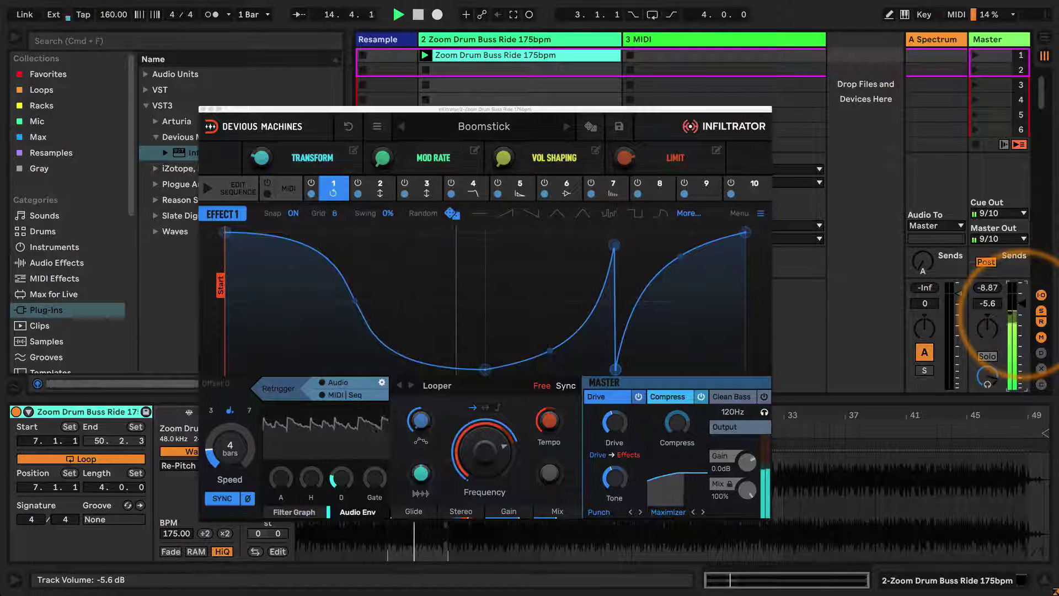
Audition the following presets one by one up to Like Resynthesis, and reposition the plug-in window over the session
{"action": "left_click", "coordinate": [566, 127]}
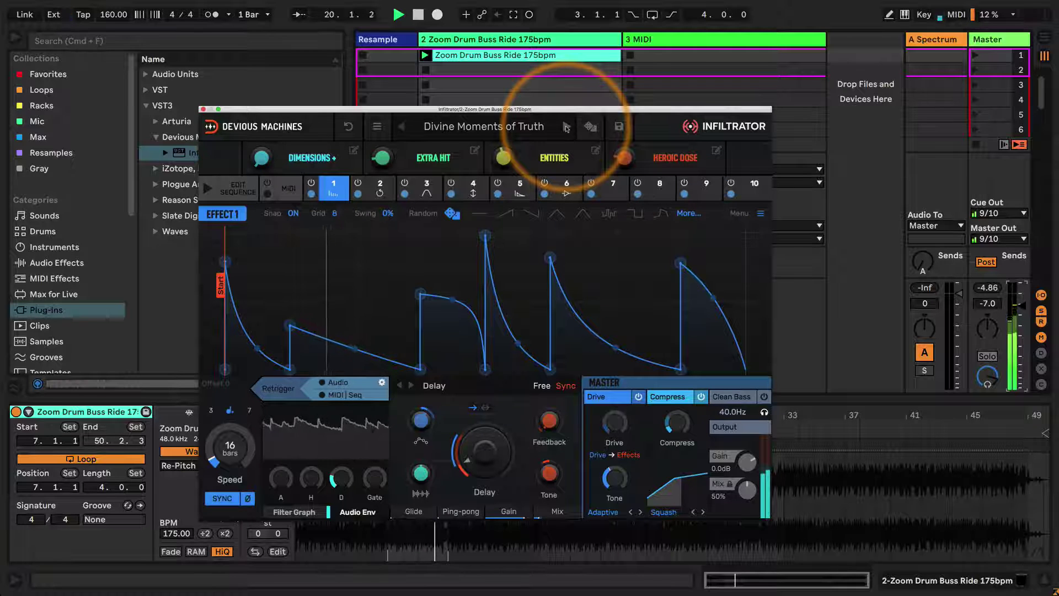
{"action": "left_click", "coordinate": [566, 127]}
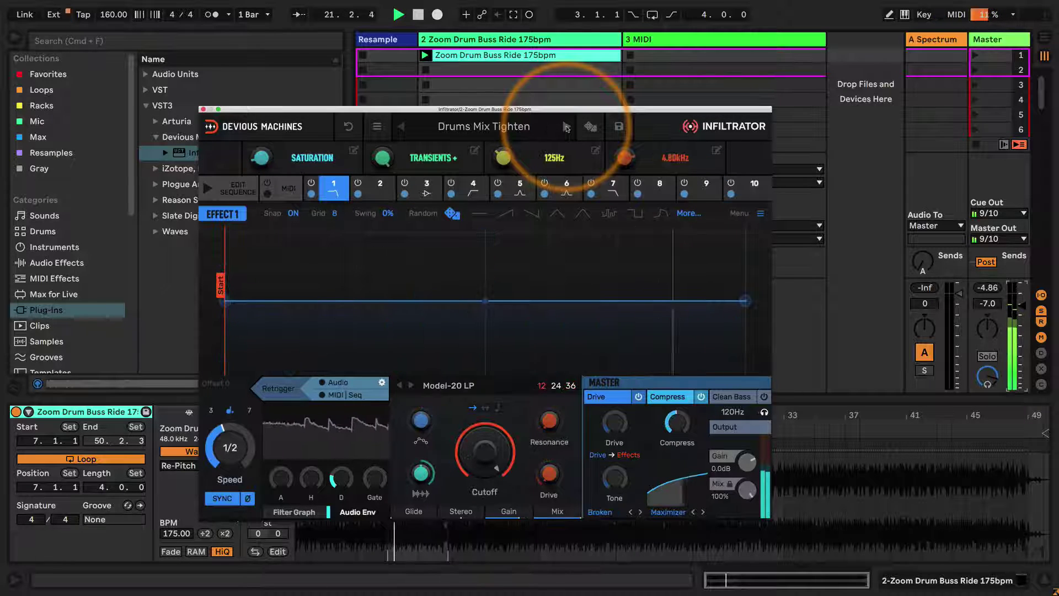
{"action": "left_click", "coordinate": [566, 128]}
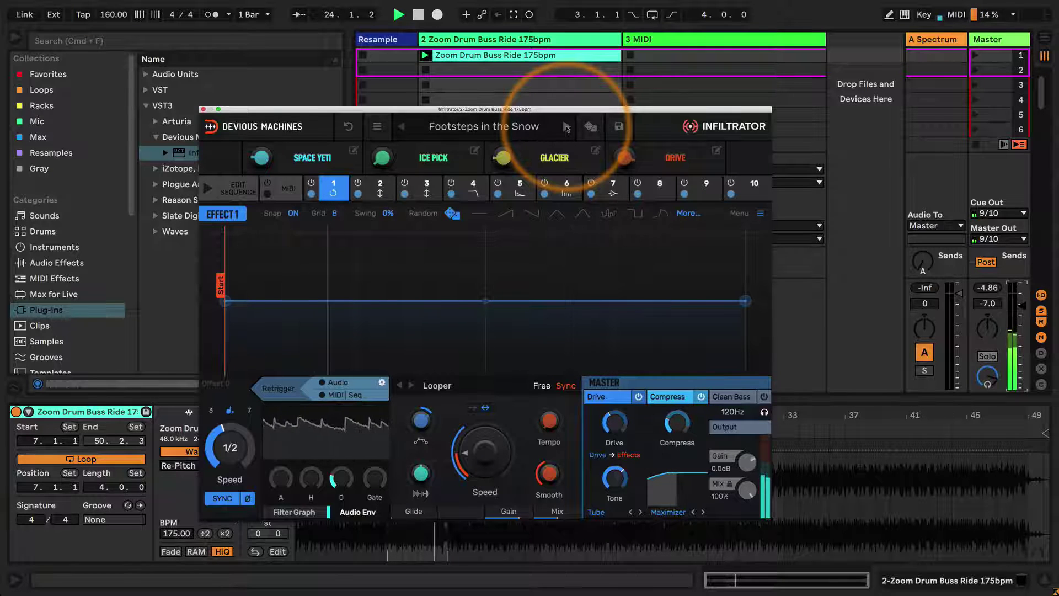
{"action": "left_click", "coordinate": [566, 127]}
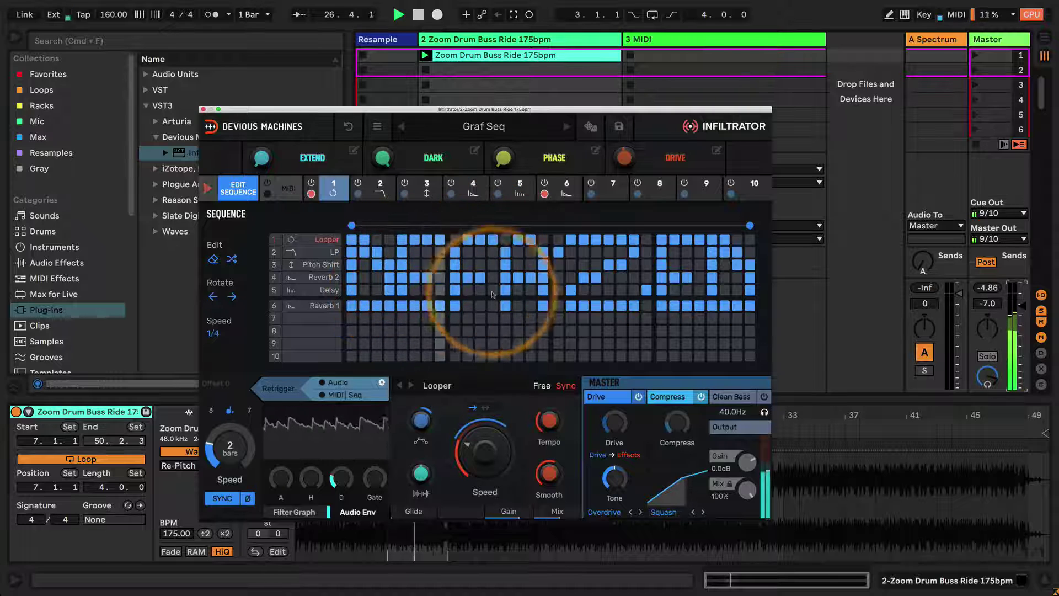
{"action": "left_click", "coordinate": [566, 127]}
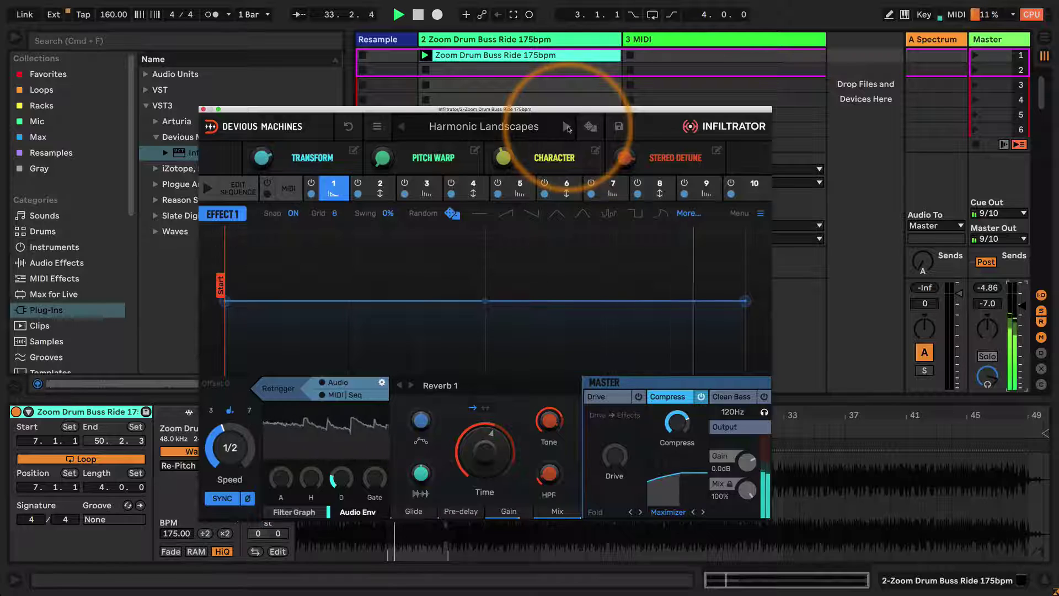
{"action": "left_click", "coordinate": [567, 127]}
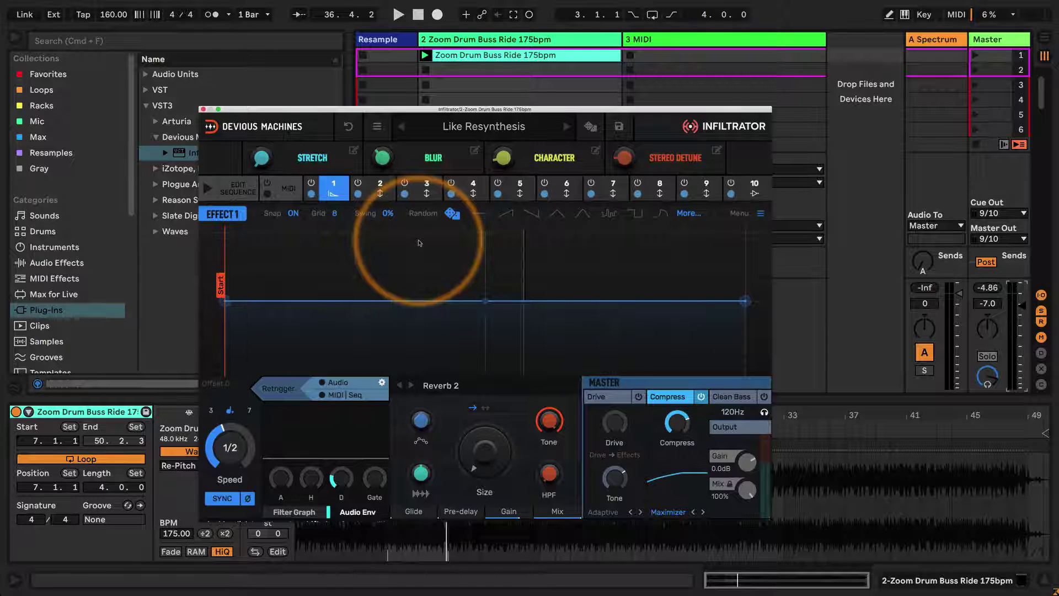
{"action": "left_click_drag", "start_coordinate": [470, 109], "coordinate": [516, 73]}
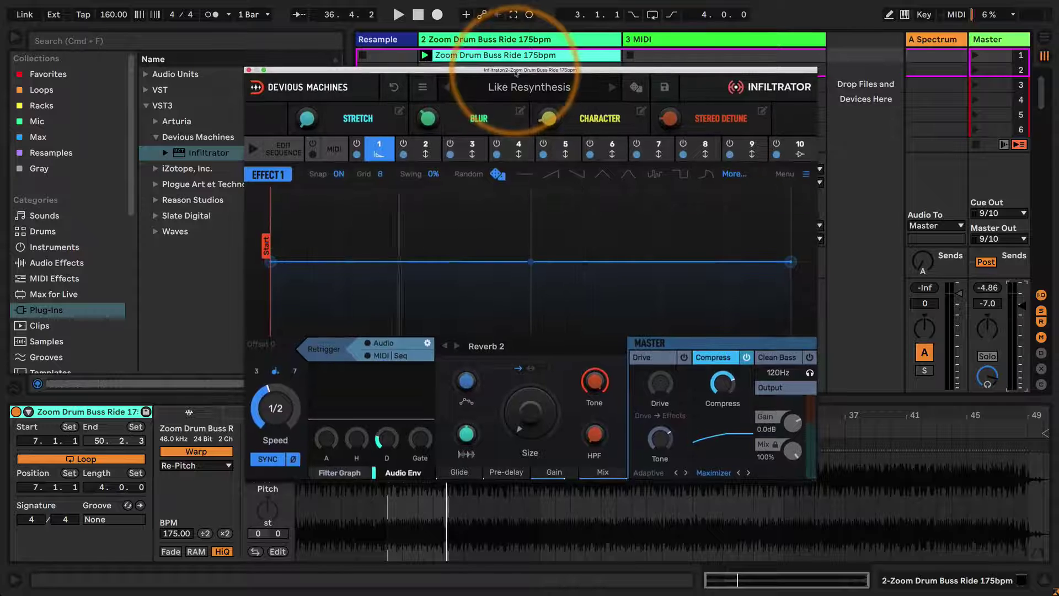